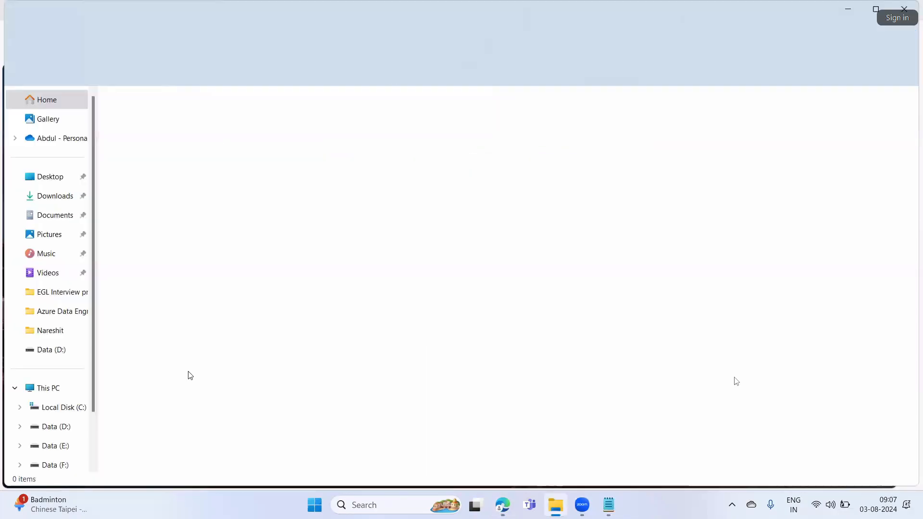
- Browse into the Azure Data Engr(Az-204) folder under Nareshit on Data (D:) and select the DP-203 study material document
click(58, 426)
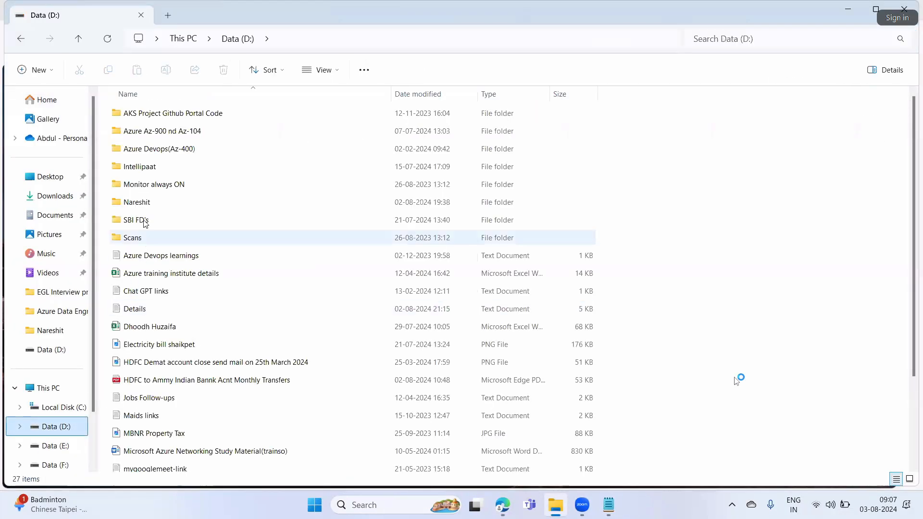
double_click(135, 202)
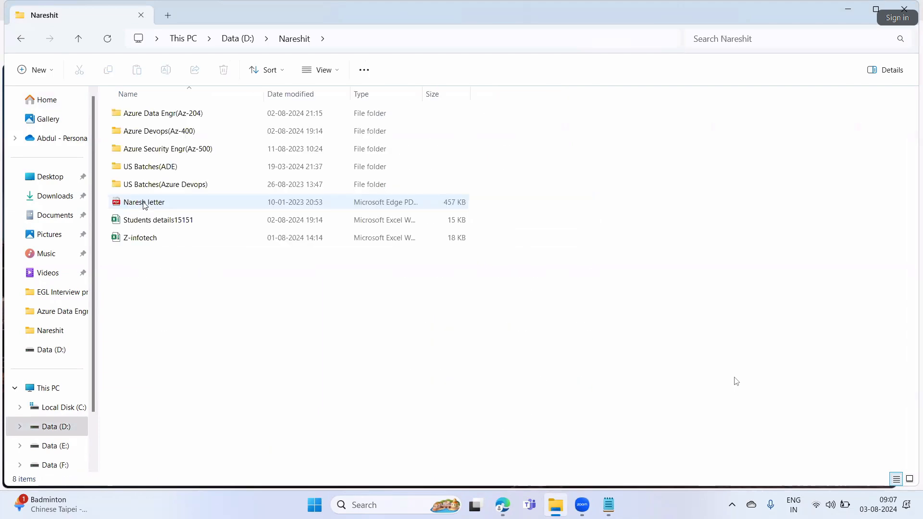
double_click(166, 113)
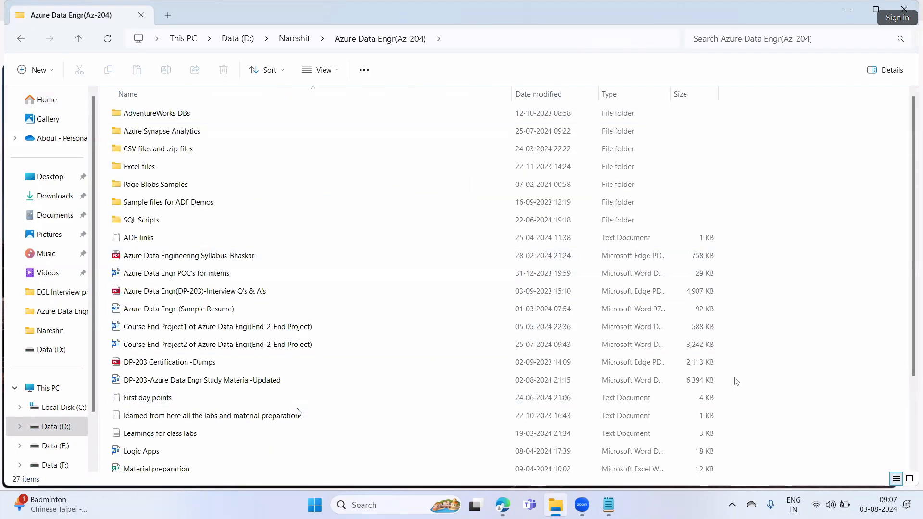
click(258, 383)
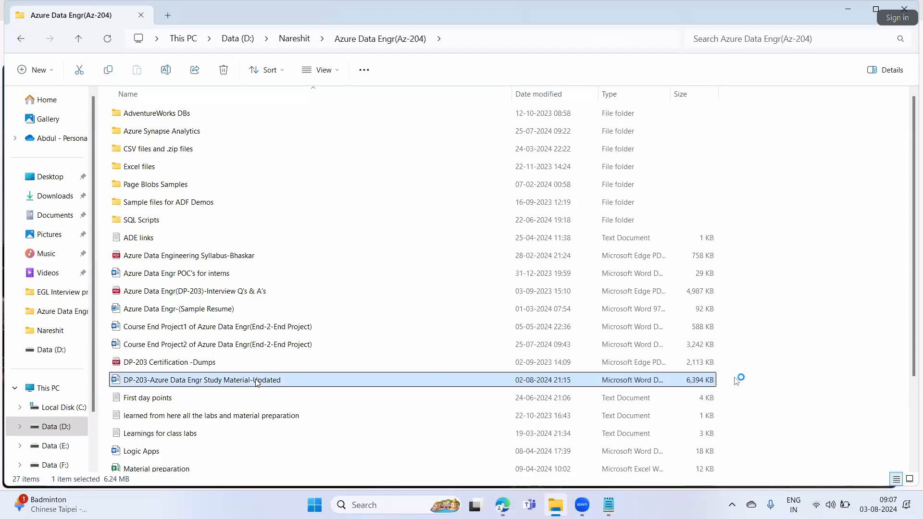
- Open the Students details15151 workbook from the Nareshit folder and dismiss the subscription notice
click(293, 40)
double_click(168, 220)
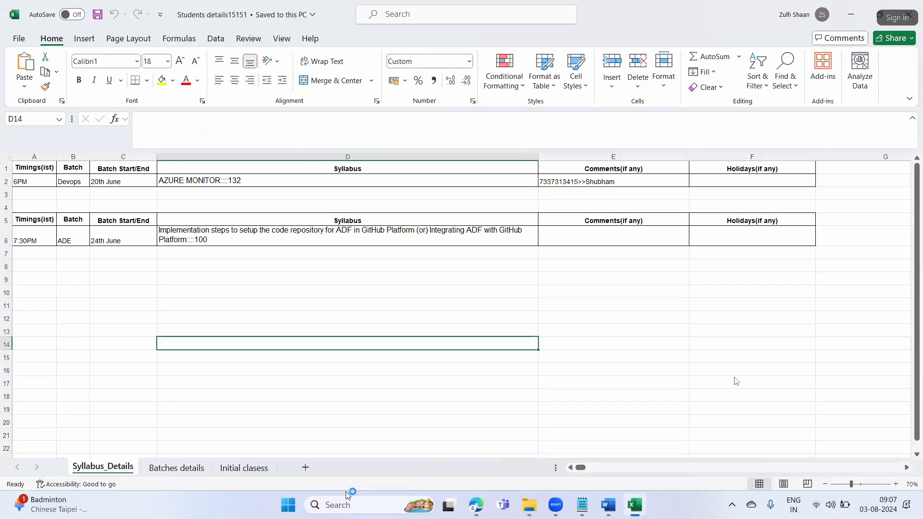
mouse_move(547, 497)
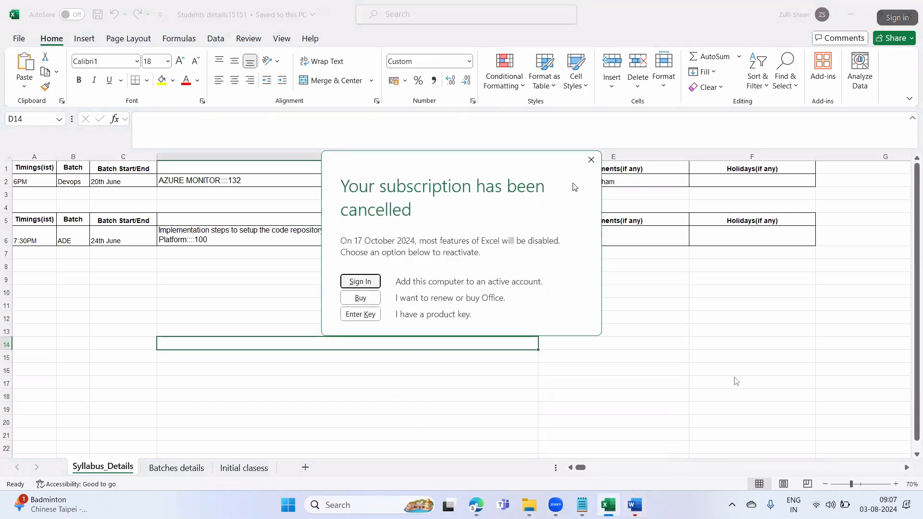
click(592, 160)
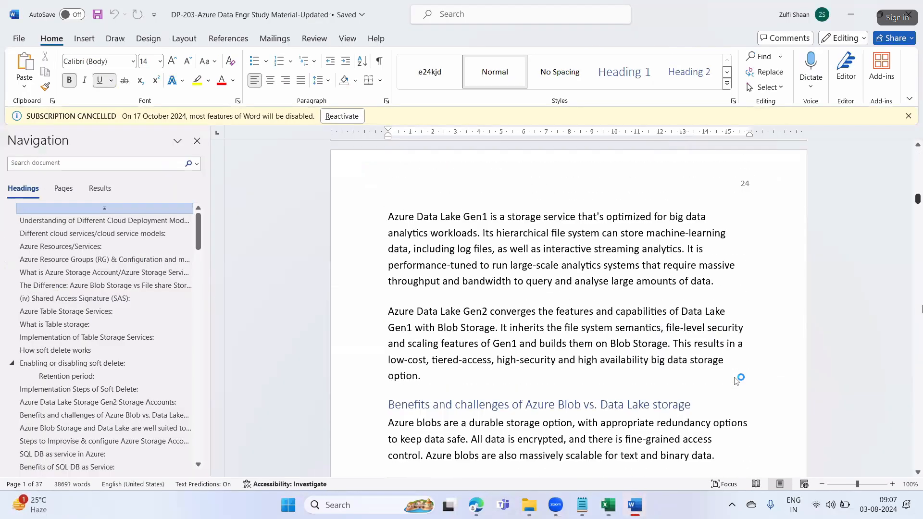
drag(922, 306, 922, 358)
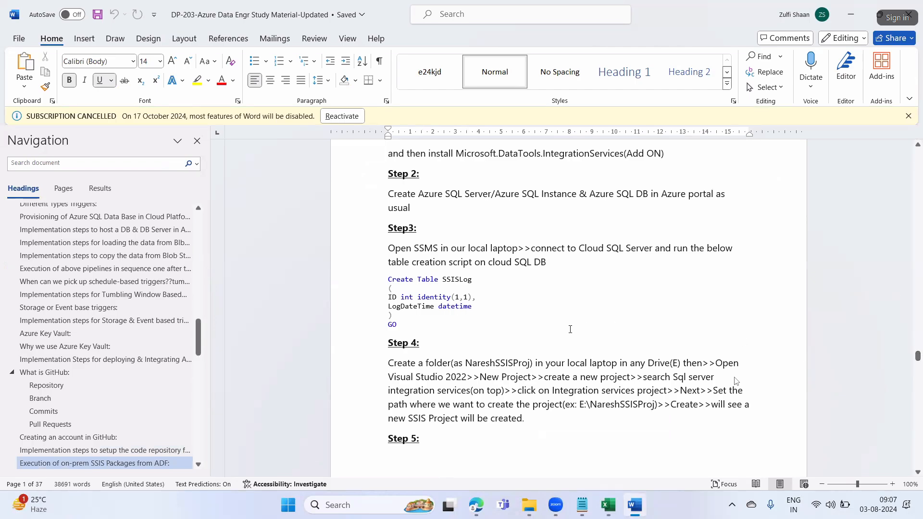
- Review the implementation steps for executing on-prem SSIS packages via ADF in the study document
scroll(736, 381, up, 8)
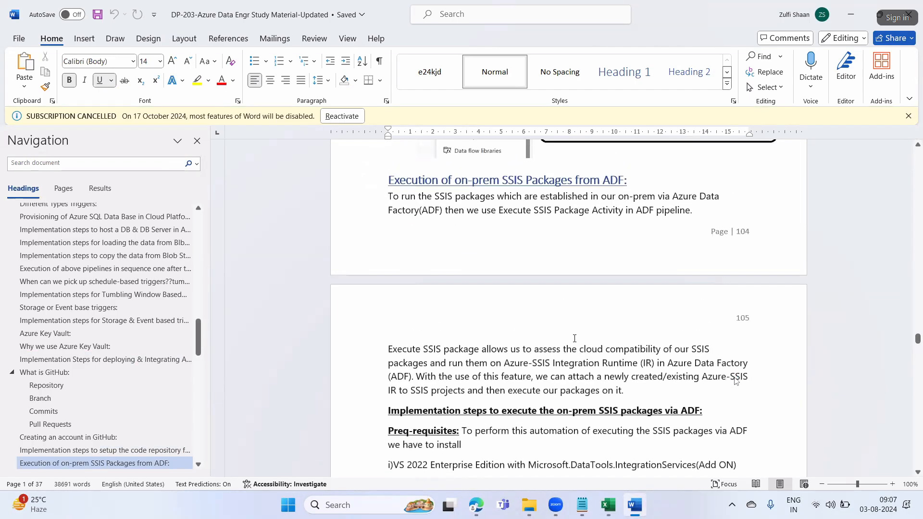
scroll(736, 380, down, 3)
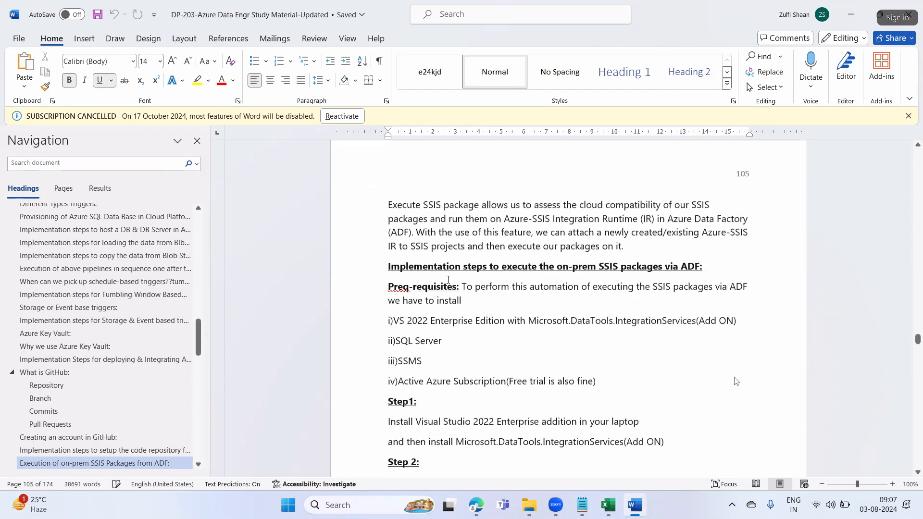
drag(436, 269, 688, 271)
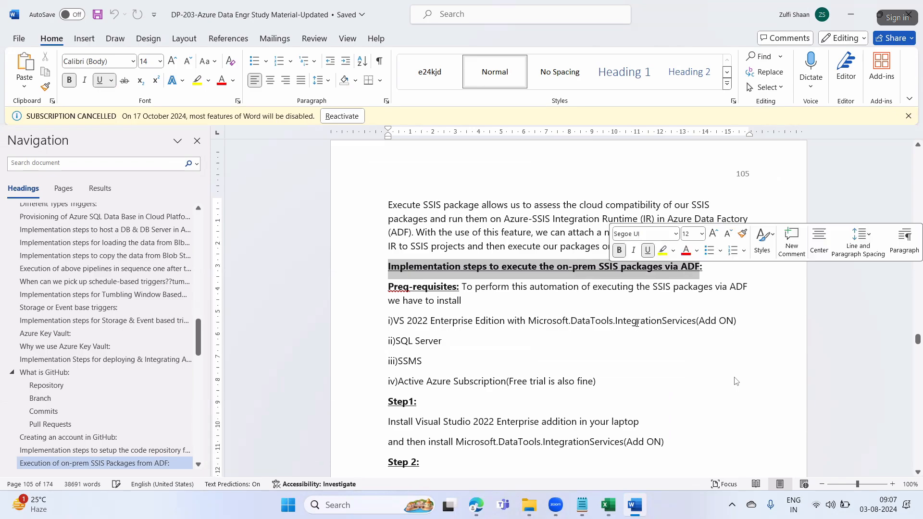
click(579, 427)
scroll(579, 428, up, 3)
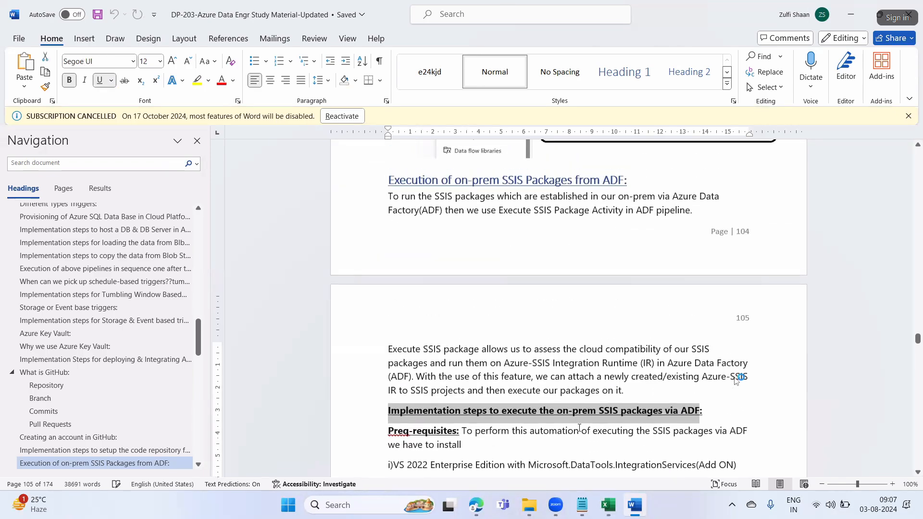
scroll(735, 381, up, 2)
scroll(736, 381, down, 4)
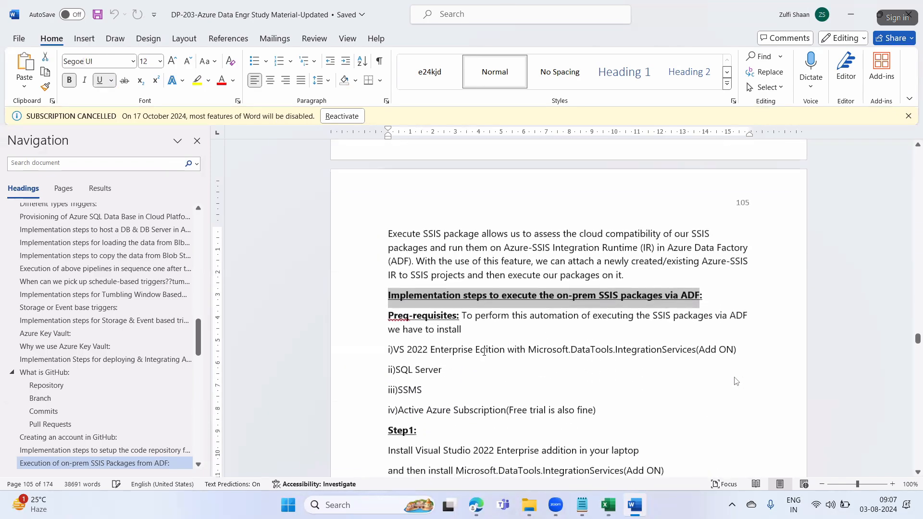
scroll(477, 377, down, 3)
click(467, 396)
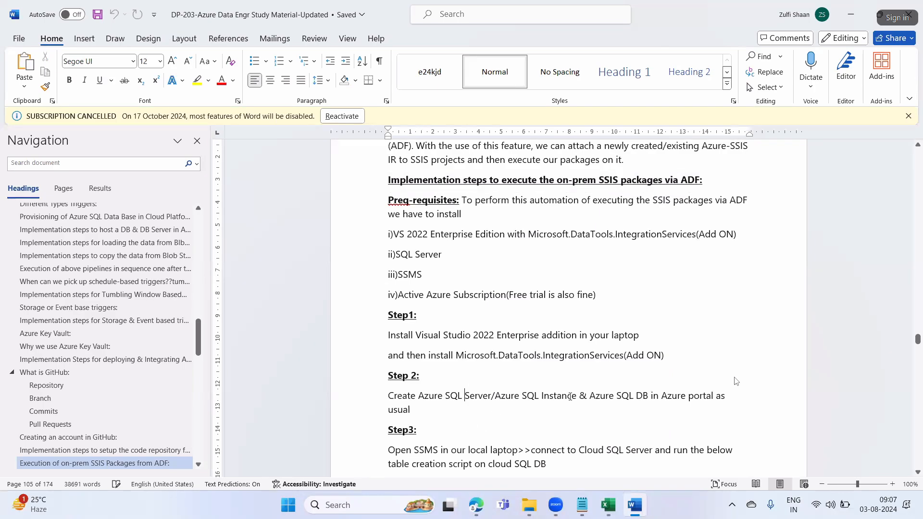
- Highlight the Step 1 instructions for installing Visual Studio 2022 and the Microsoft.DataTools.IntegrationServices add-on
scroll(429, 292, down, 2)
drag(453, 283, 630, 278)
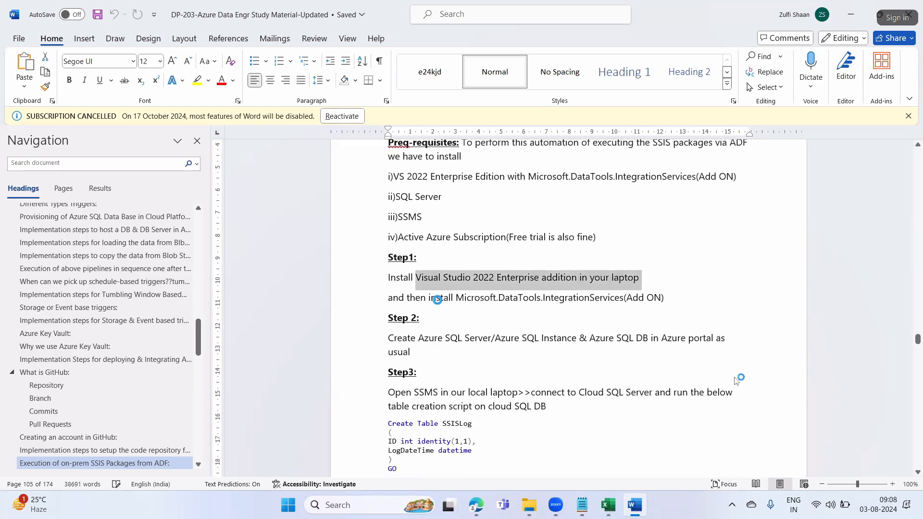
drag(434, 298, 569, 296)
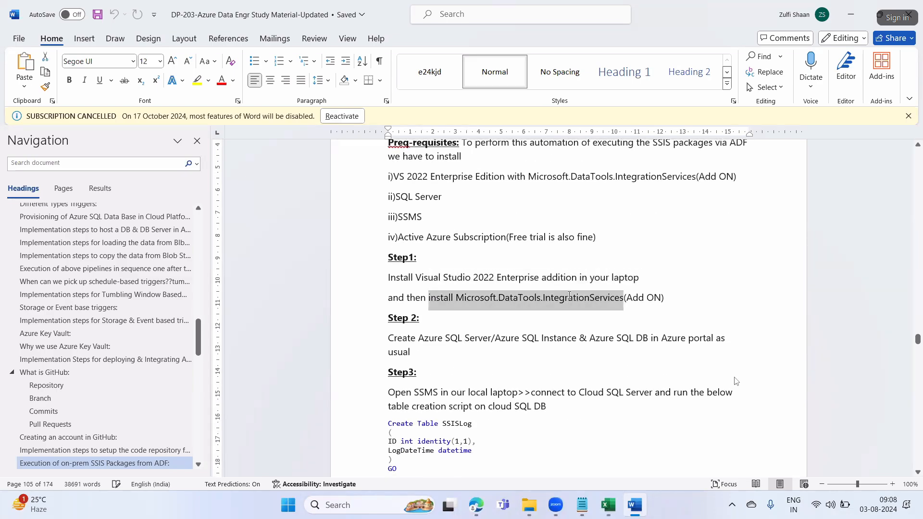
click(615, 297)
scroll(521, 362, down, 2)
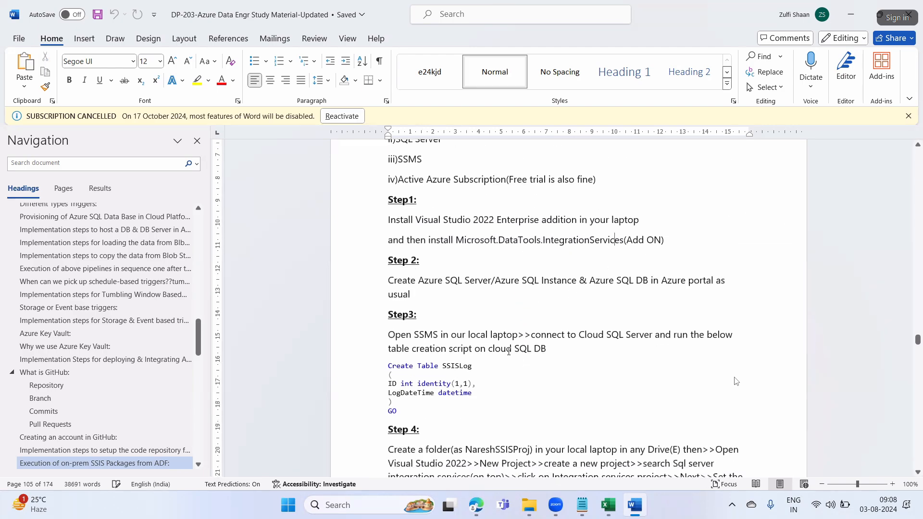
- Highlight the Azure SQL Server, Azure SQL Instance and Azure SQL DB requirements in Step 2
drag(424, 282, 576, 284)
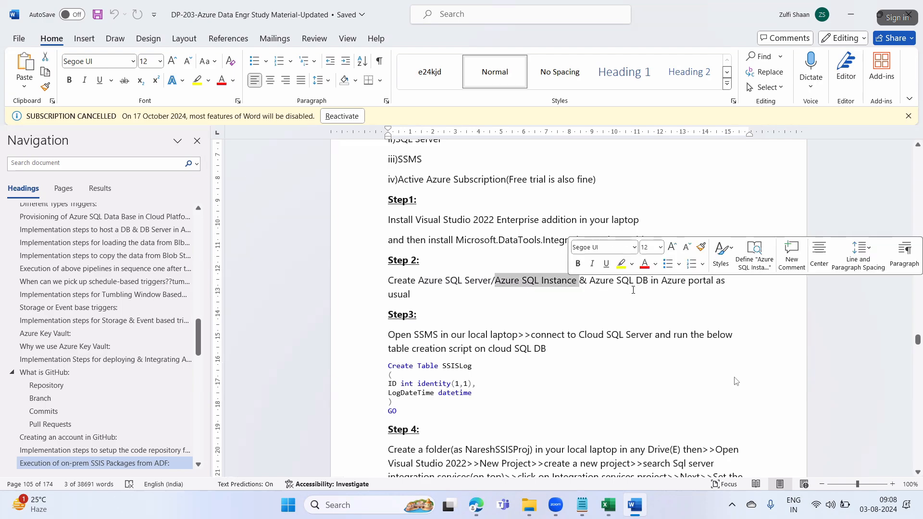
click(492, 297)
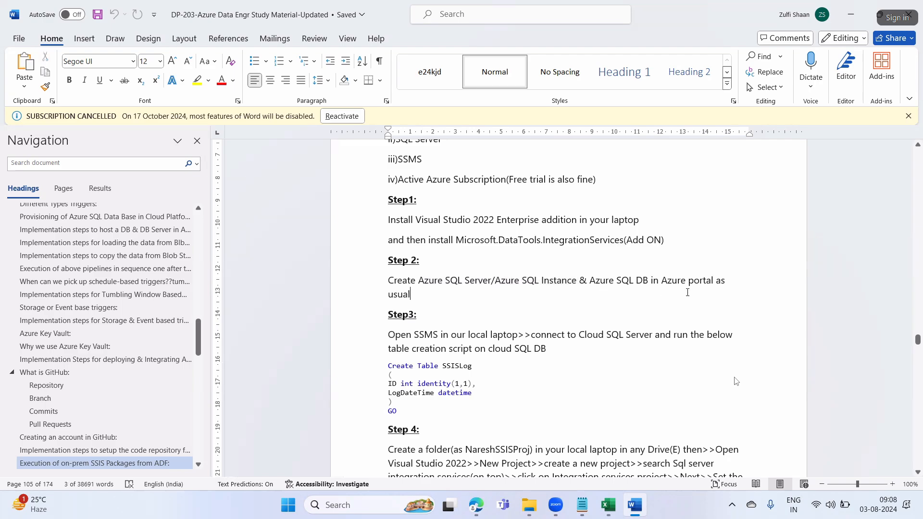
triple_click(413, 294)
click(547, 348)
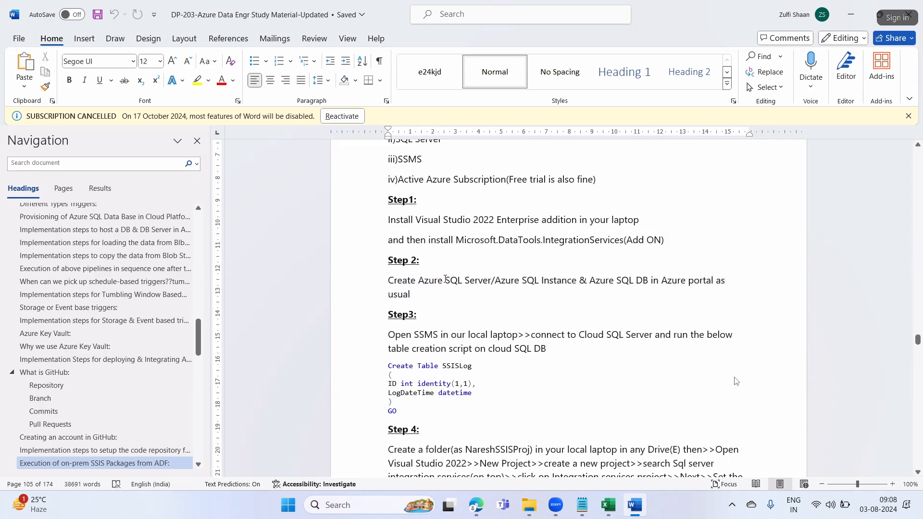
drag(547, 280, 496, 281)
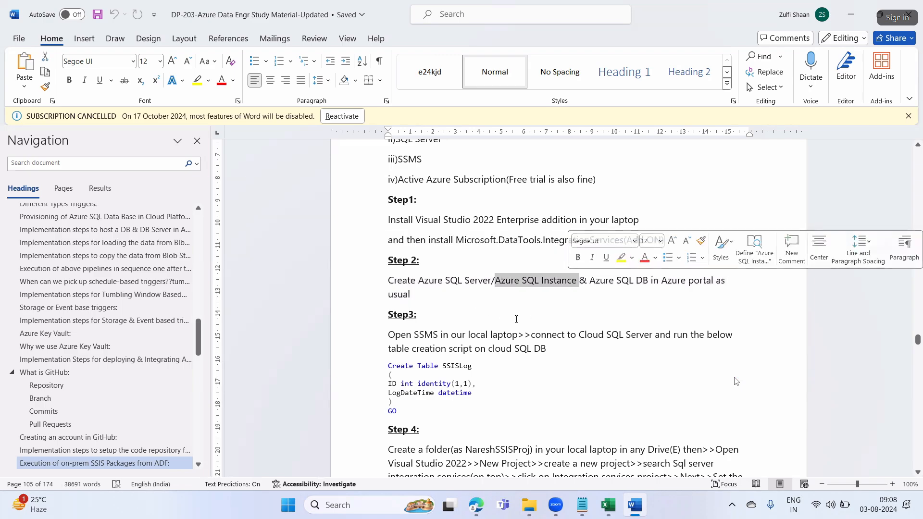
drag(608, 284, 735, 279)
drag(413, 294, 404, 281)
- Switch to the browser and open the Azure portal from the address bar
click(475, 505)
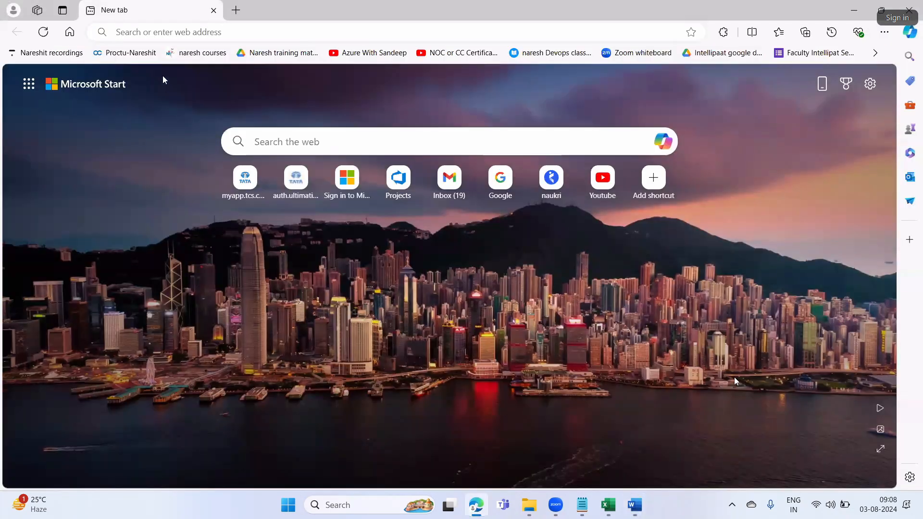
click(165, 31)
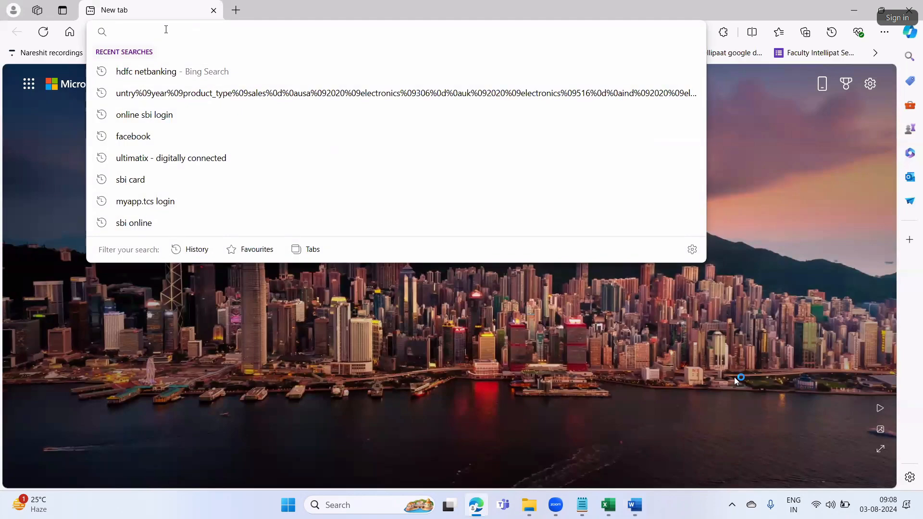
text(portal...)
key(Return)
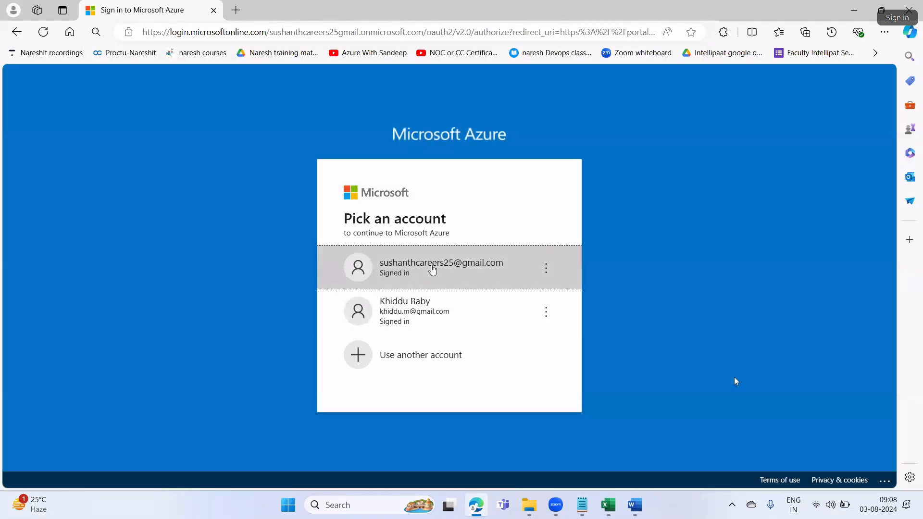
- Sign in with the saved account and start creating a new SQL database from the SQL databases page
click(433, 269)
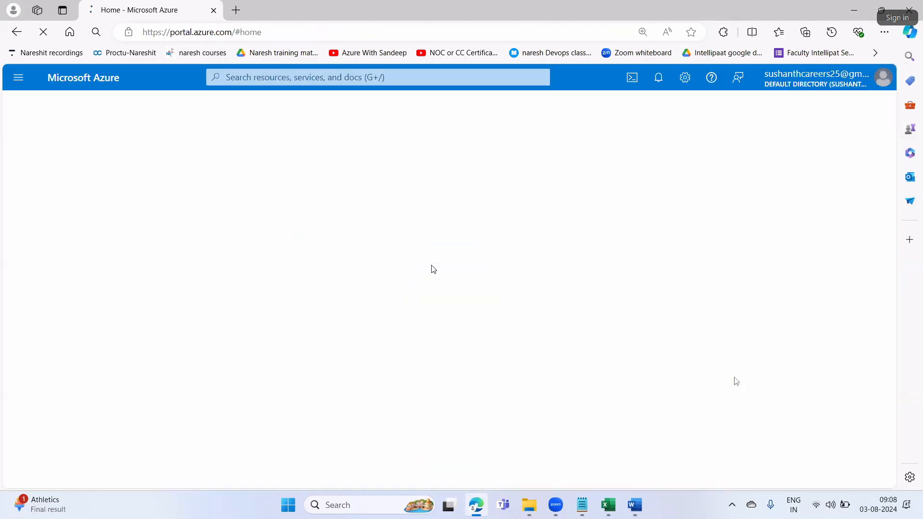
click(400, 169)
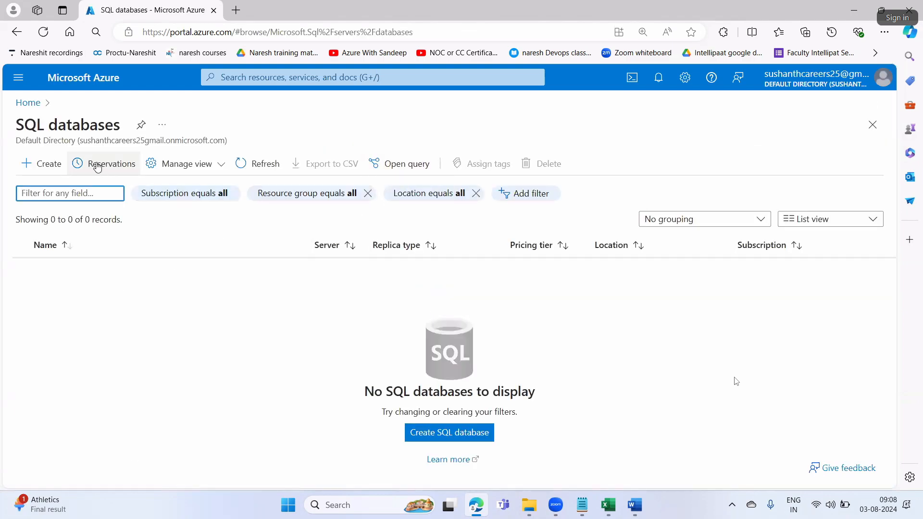
click(46, 168)
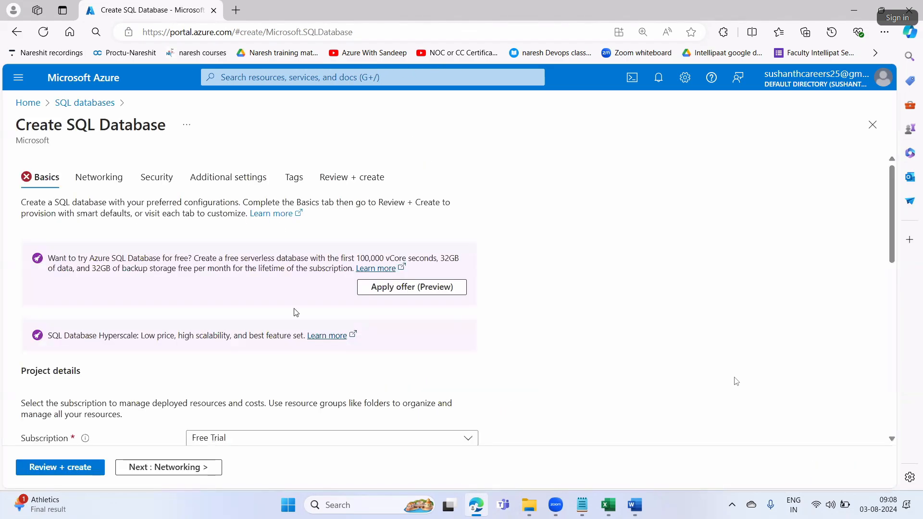
- Choose the PracticeRG resource group and name the database SQLDBInCloud
scroll(295, 313, down, 4)
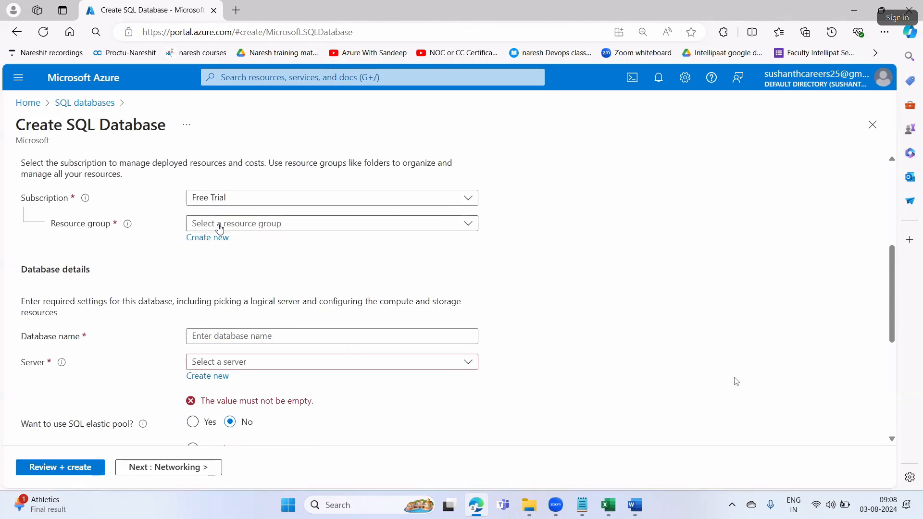
click(195, 224)
click(230, 269)
click(219, 335)
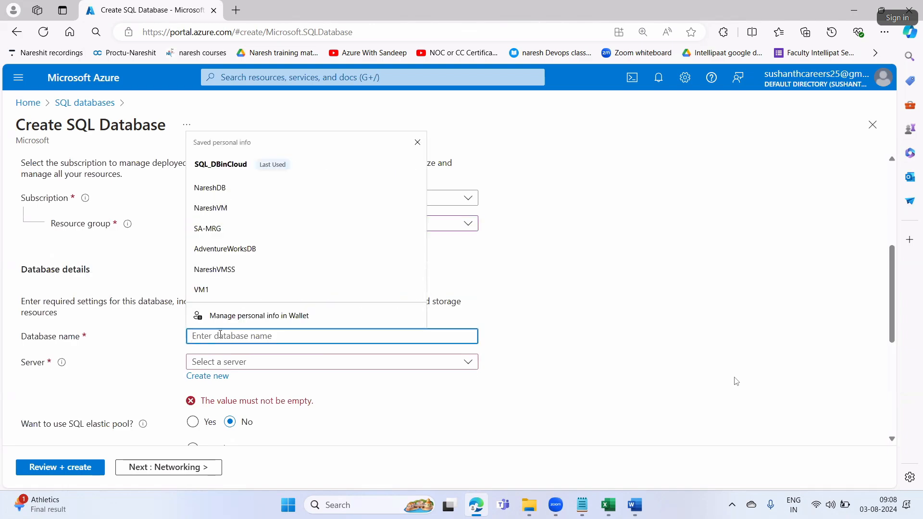
text(SQL)
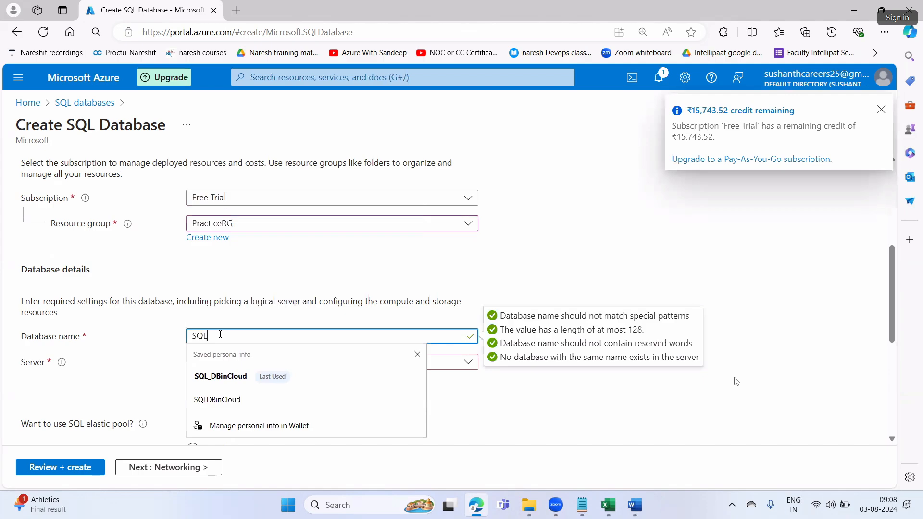
text(DBI)
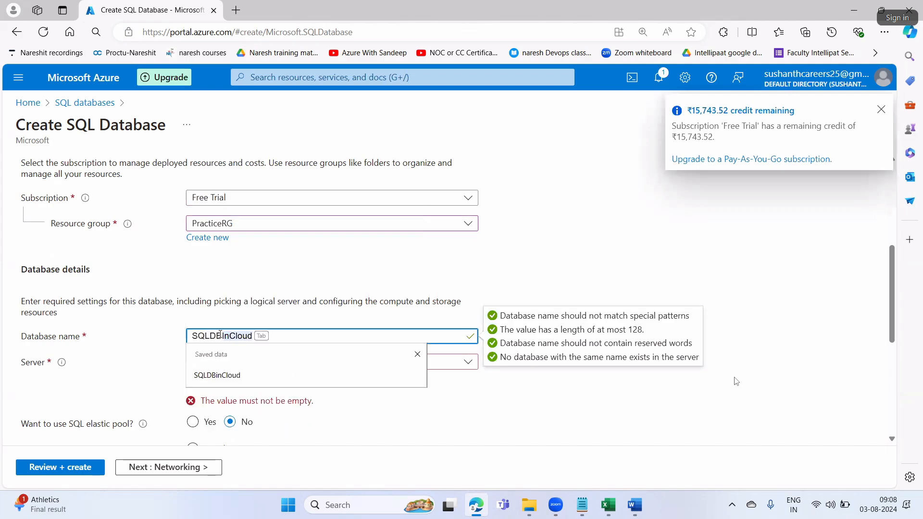
text(nCloud)
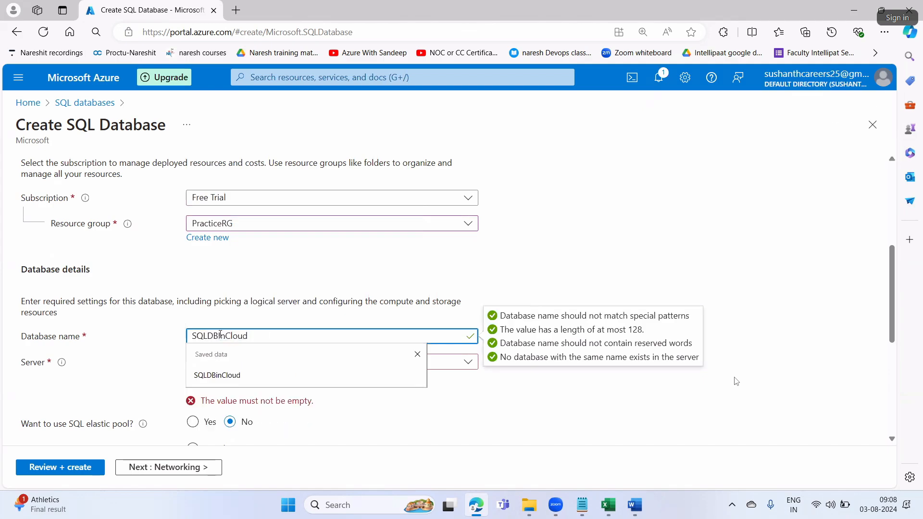
click(533, 428)
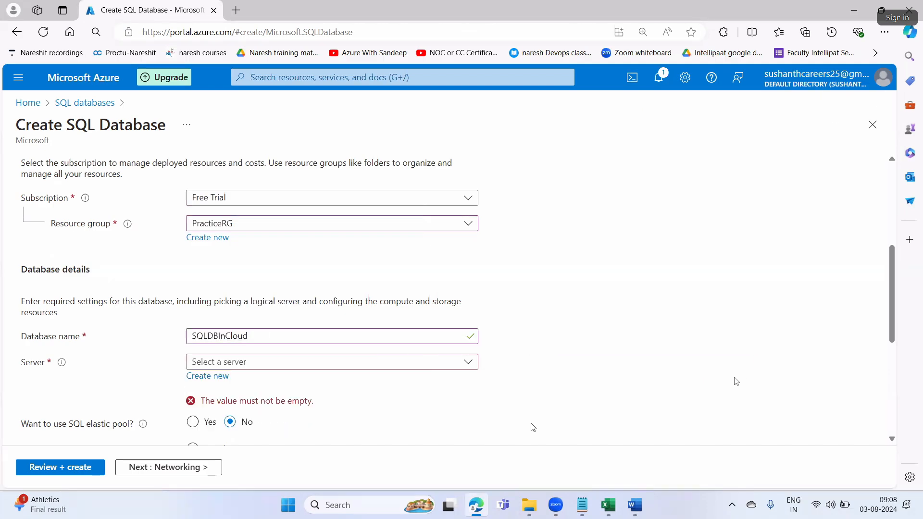
- Create a new server named sqlserverinazure1929 with location (Asia Pacific) Australia East
click(212, 377)
text(s)
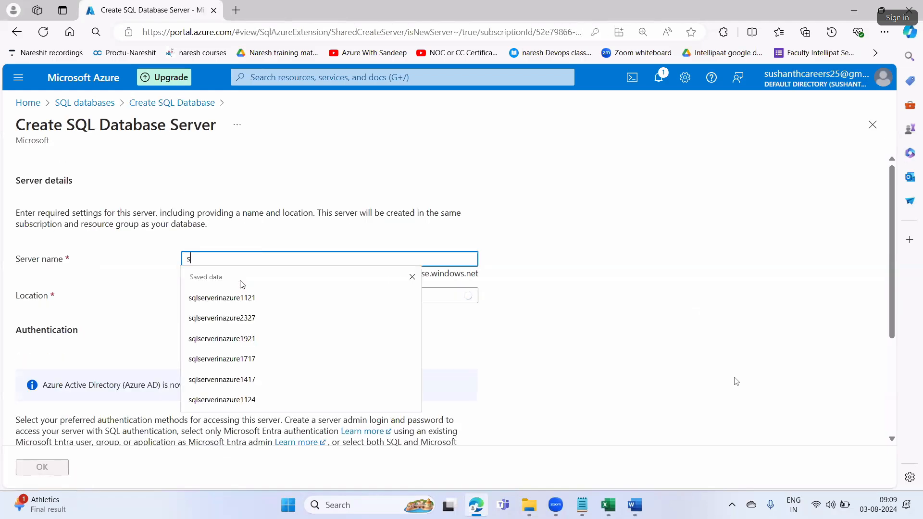
text(qlserverinazure1929)
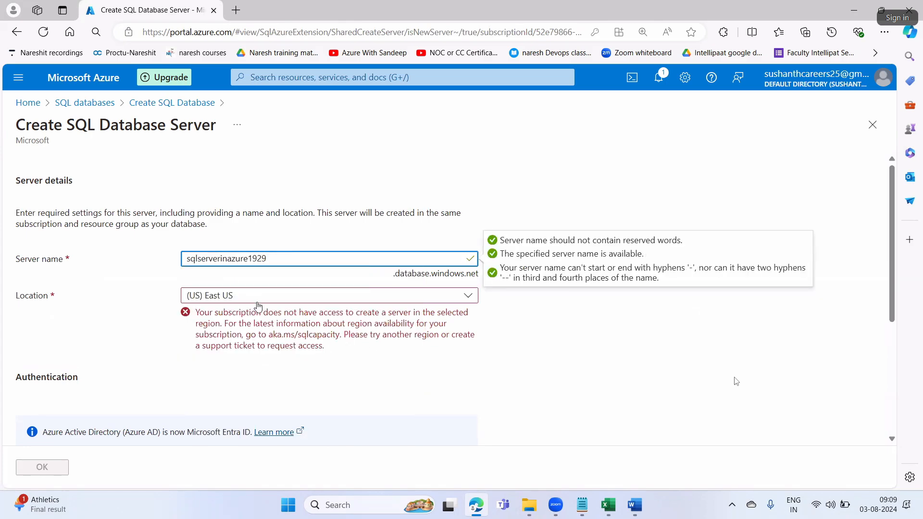
click(255, 296)
click(284, 448)
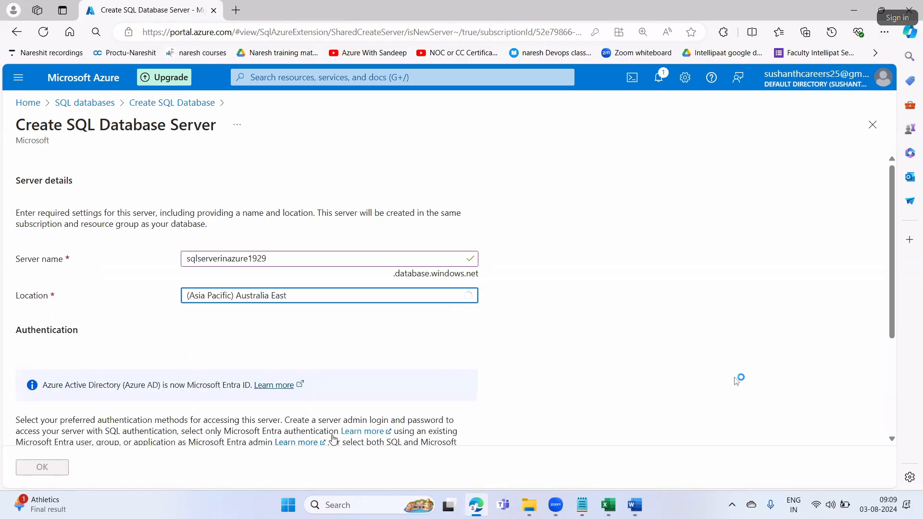
- Use both SQL and Microsoft Entra authentication and set the searched directory user as the server's Microsoft Entra admin
scroll(449, 414, down, 4)
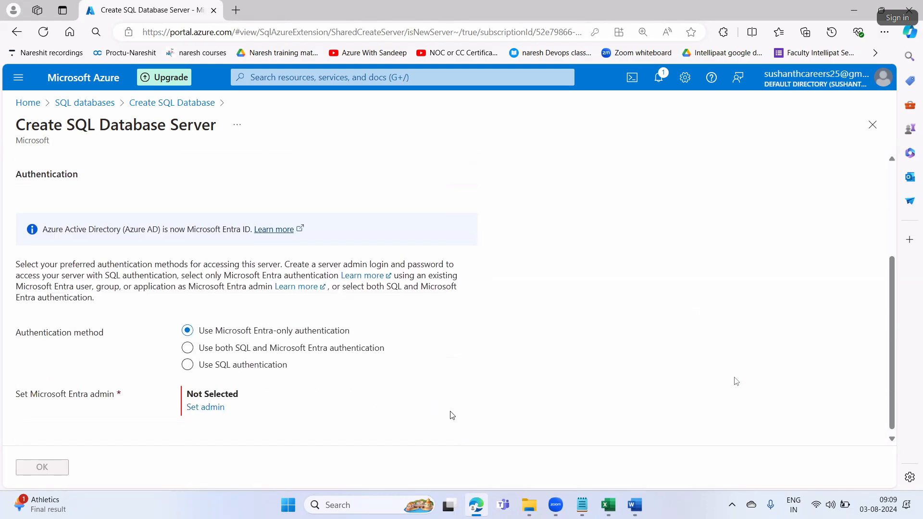
click(188, 345)
click(206, 404)
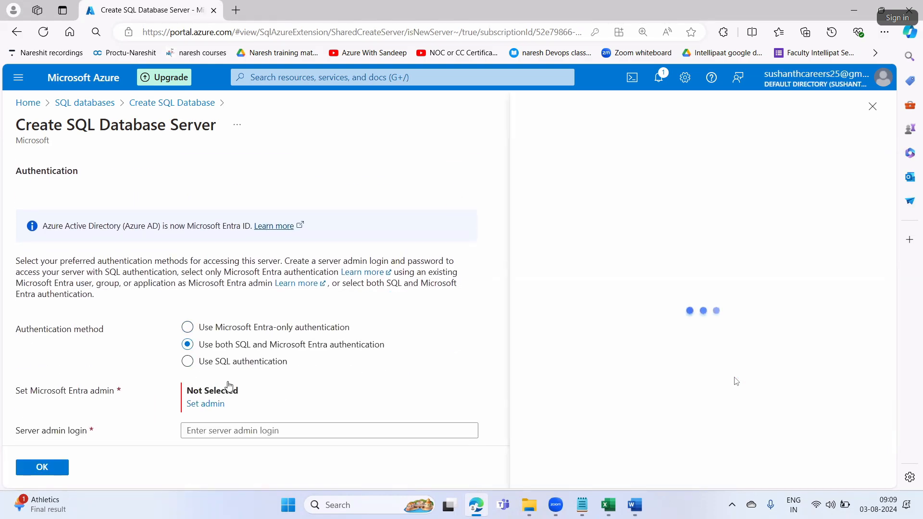
click(235, 205)
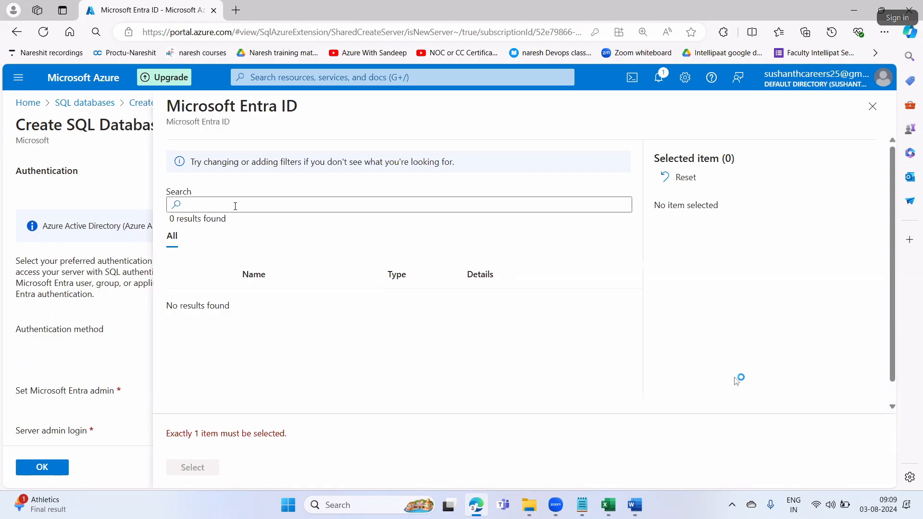
text(gareth)
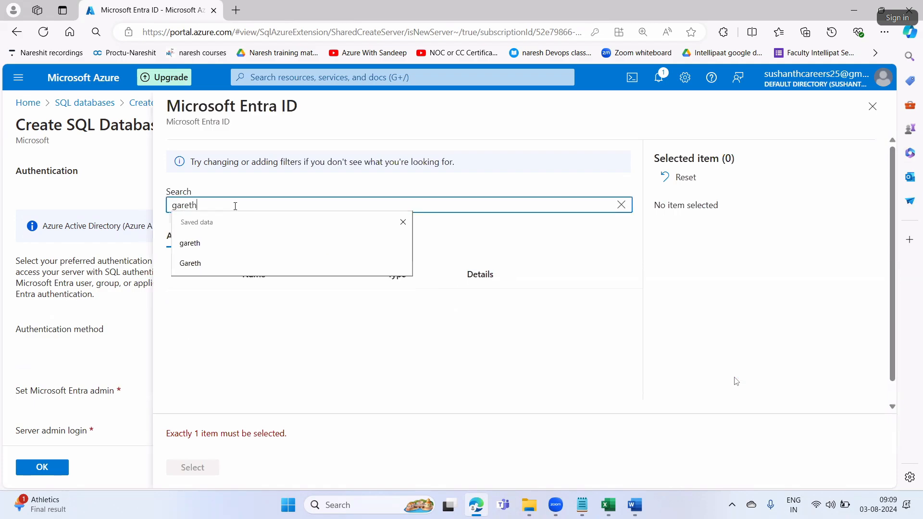
key(Down)
key(Down)
key(Return)
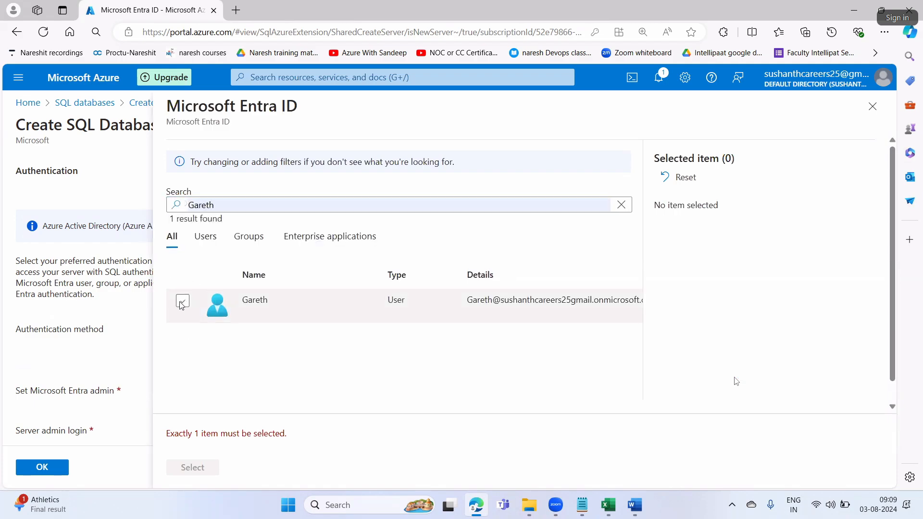
click(183, 301)
click(192, 467)
- Enter the server admin login, set and confirm the admin password, and confirm the new server settings
scroll(227, 436, down, 2)
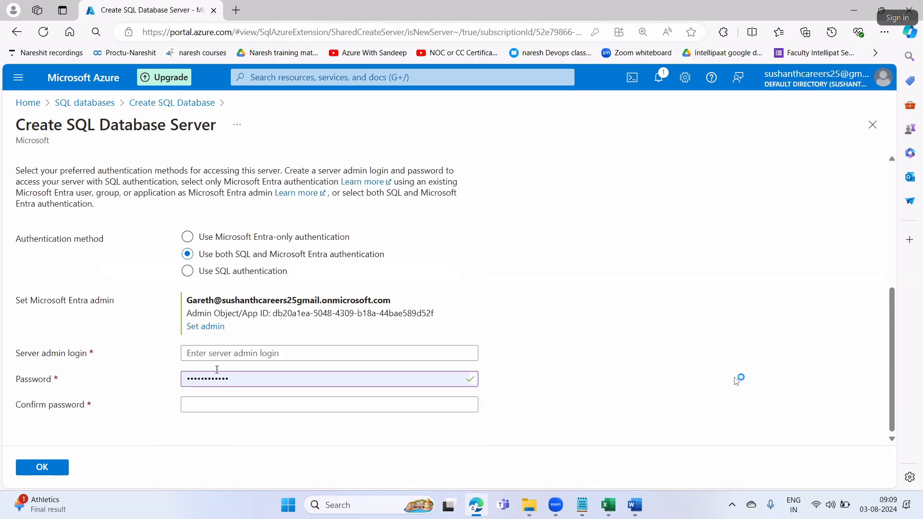
click(218, 354)
text(Gareth)
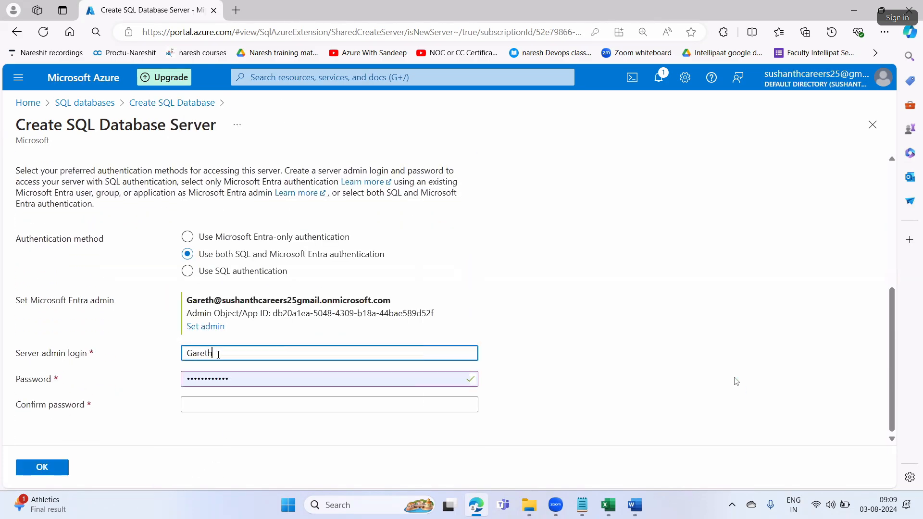
key(Tab)
key(Tab)
text(•)
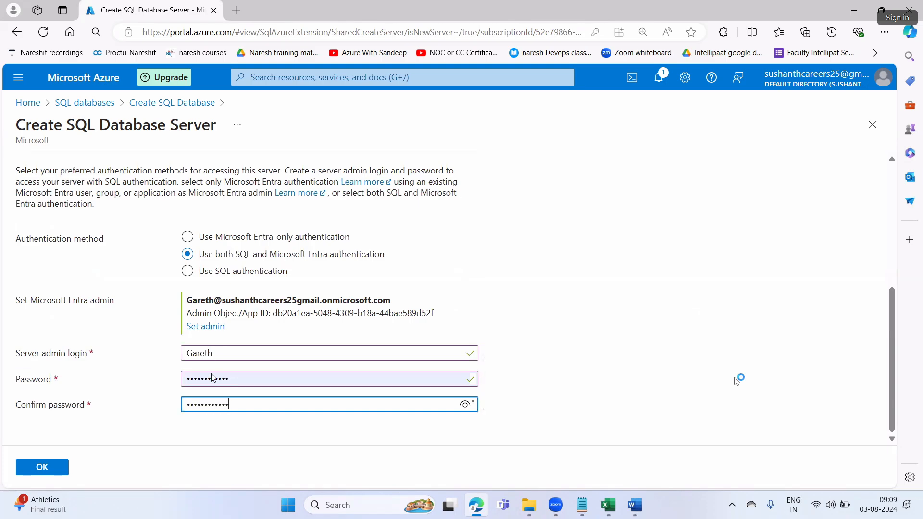
click(66, 473)
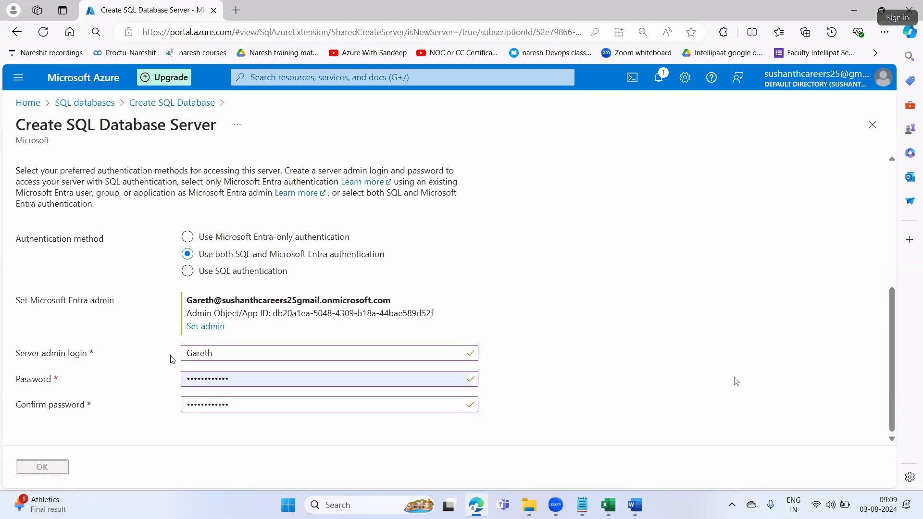
- Set the database's workload environment to Development
scroll(299, 392, down, 3)
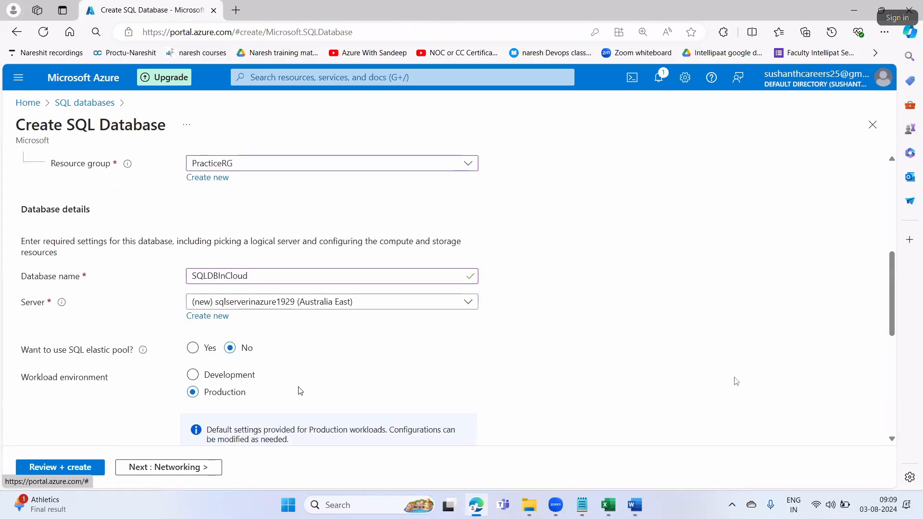
scroll(227, 326, down, 10)
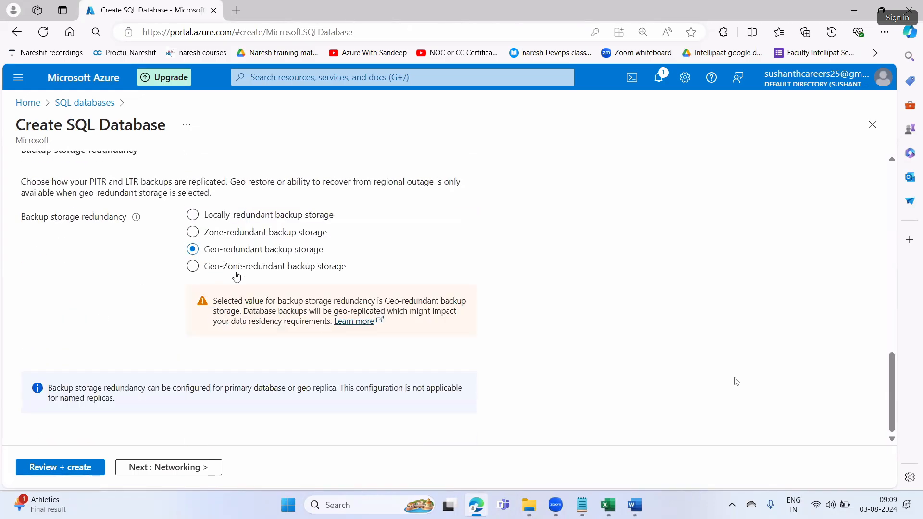
scroll(234, 270, up, 5)
click(222, 224)
scroll(283, 325, up, 2)
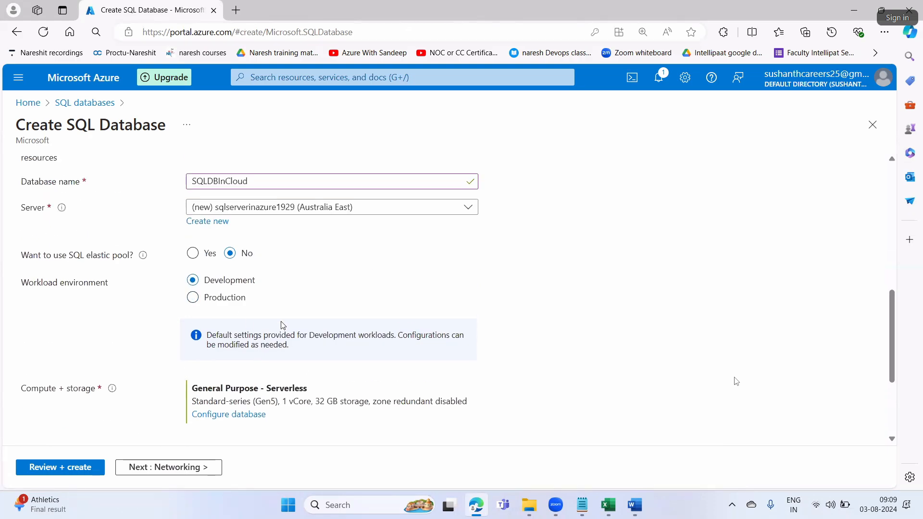
scroll(283, 326, down, 2)
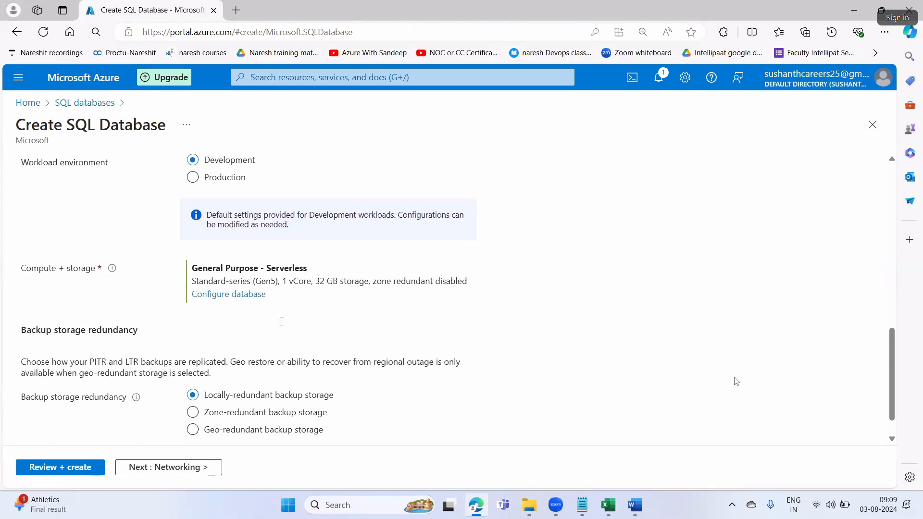
- Configure the database compute as Standard service tier with 20 DTUs and 20 GB data max size, and apply it
click(244, 300)
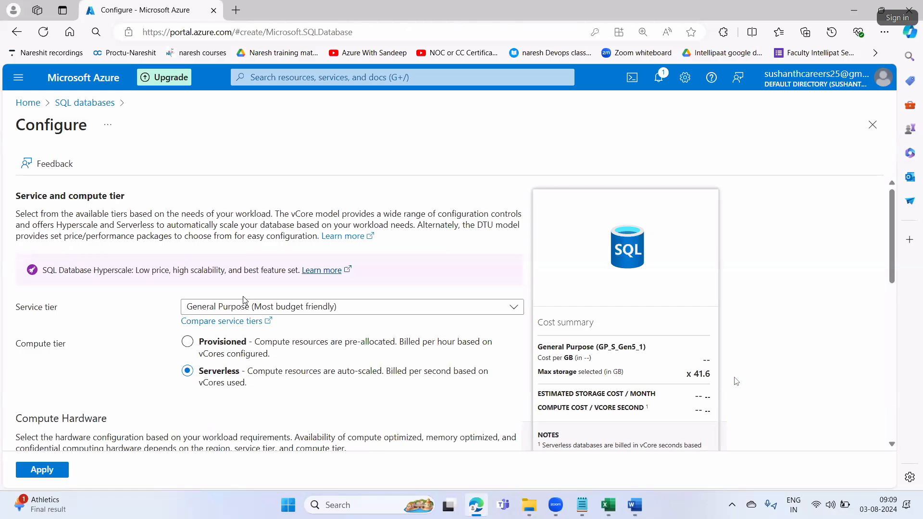
click(237, 308)
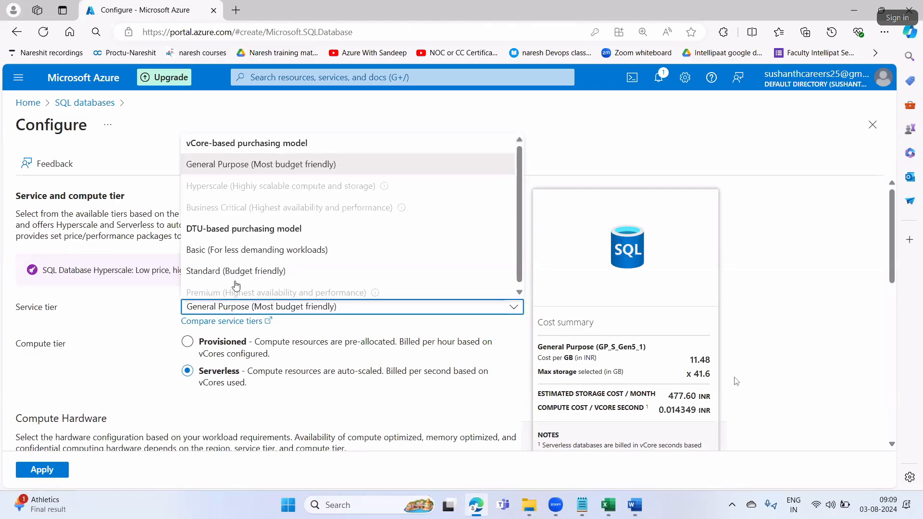
click(238, 272)
scroll(303, 339, down, 1)
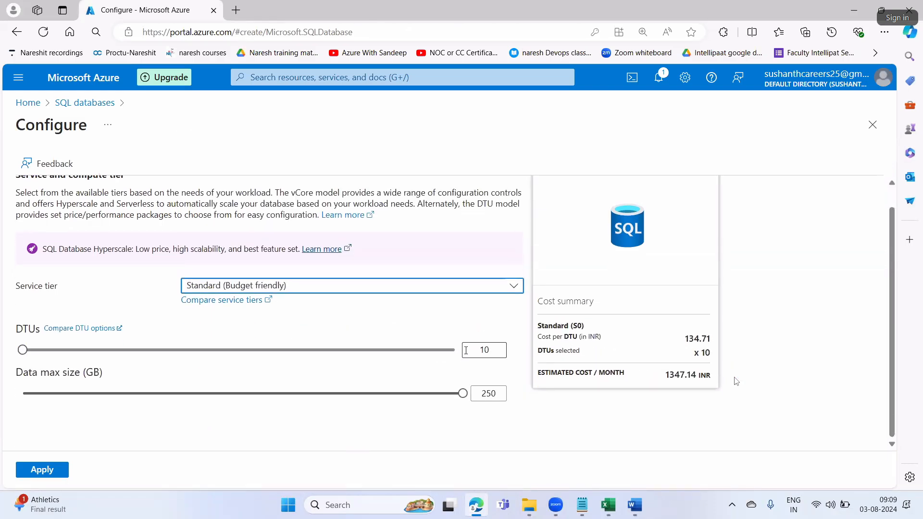
click(485, 350)
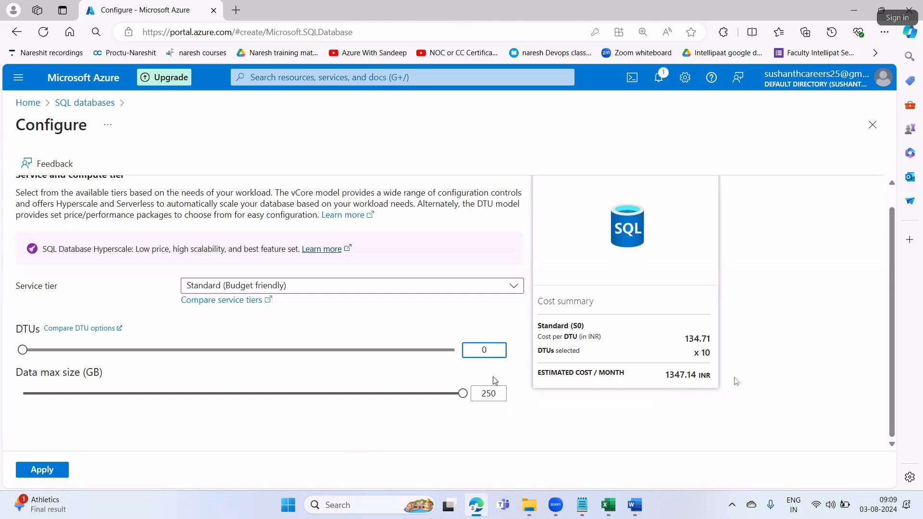
click(497, 392)
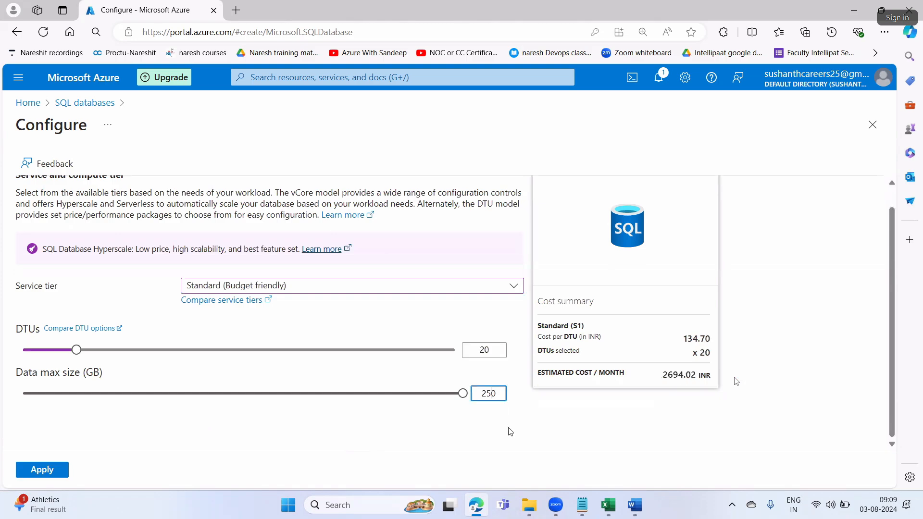
click(41, 471)
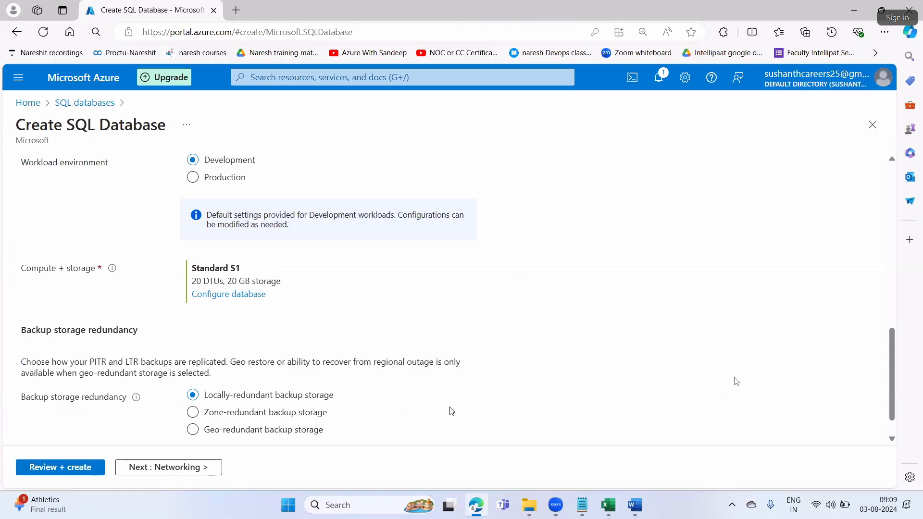
- On the Networking settings, choose a public endpoint and enable firewall access including the current client IP address
scroll(450, 410, down, 1)
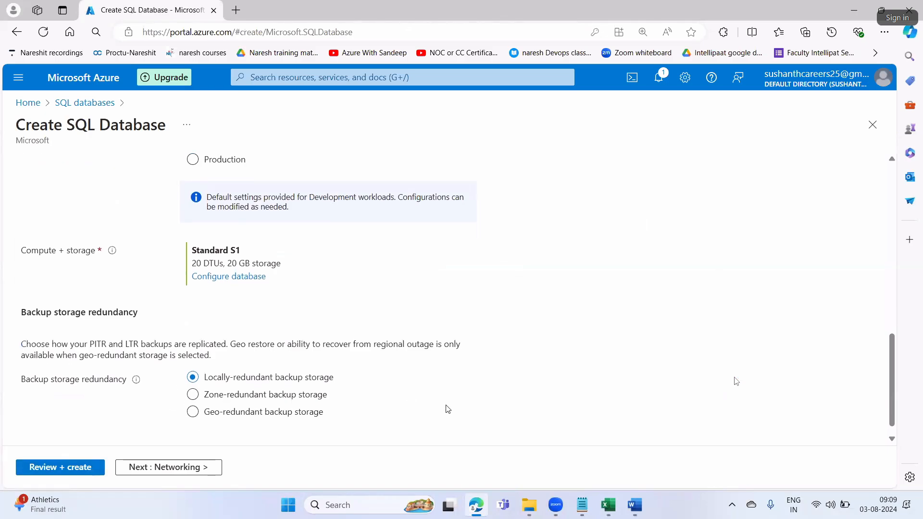
click(158, 469)
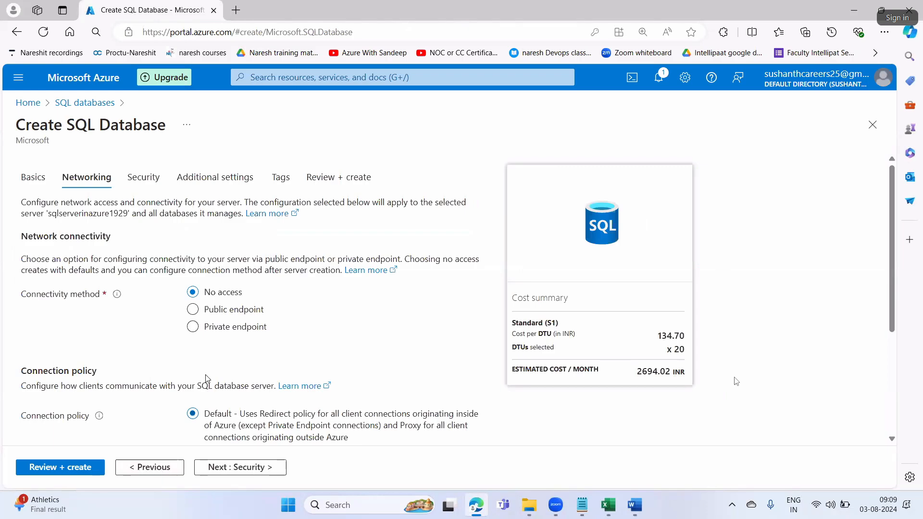
click(226, 310)
click(250, 434)
scroll(253, 423, down, 3)
click(251, 350)
scroll(265, 388, down, 4)
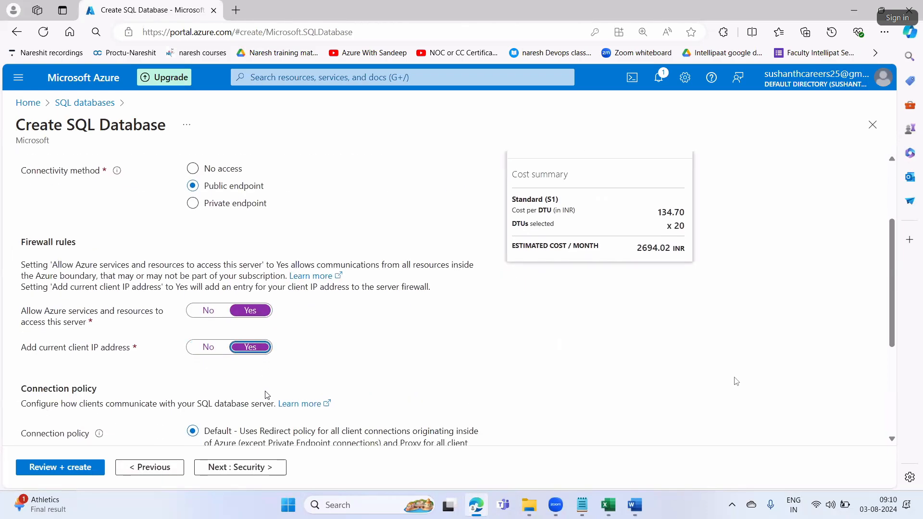
- Move through the Security, Additional settings and Tags tabs to review, then create the database
click(244, 469)
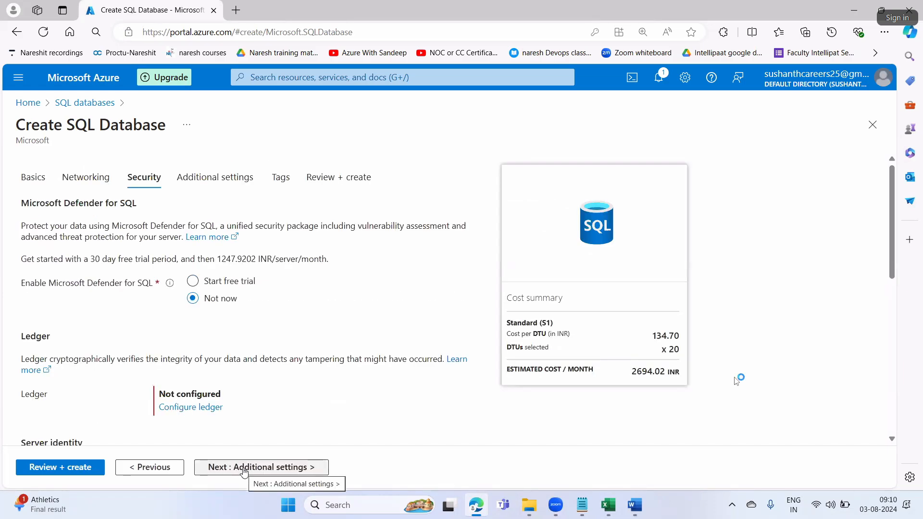
click(244, 469)
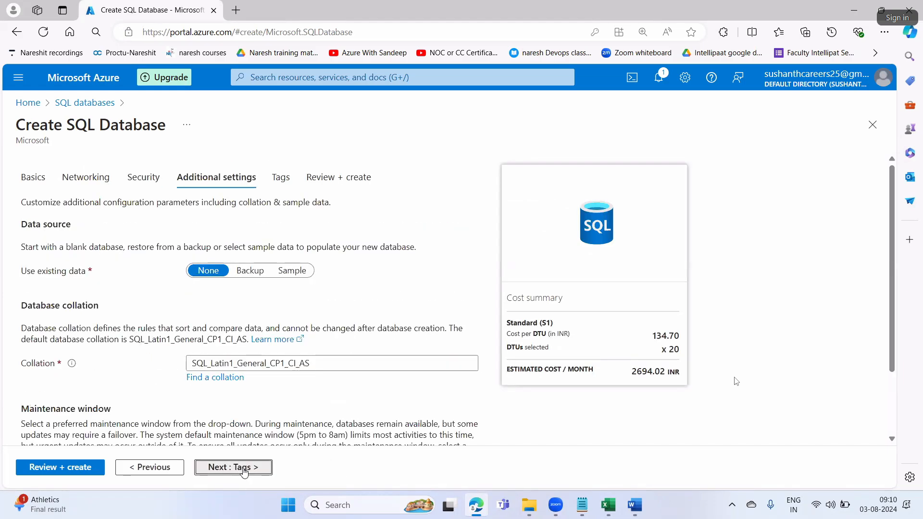
click(244, 469)
click(244, 469)
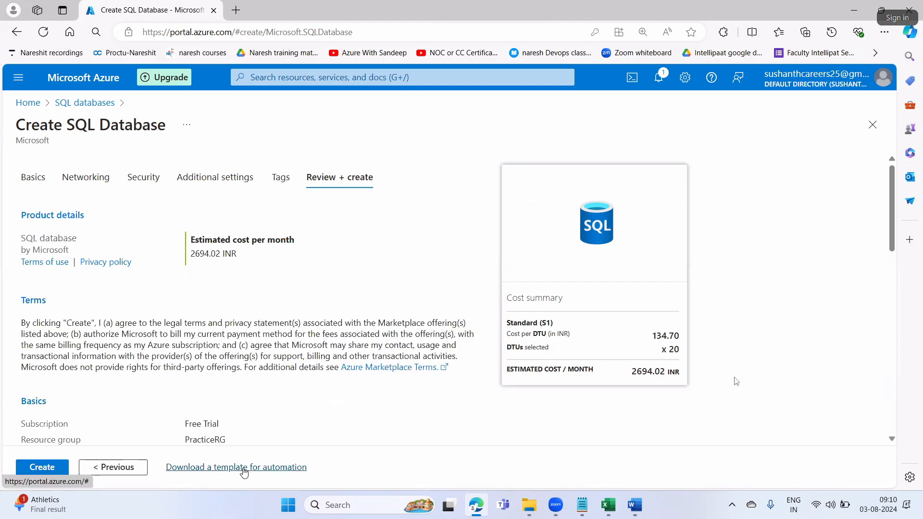
click(52, 468)
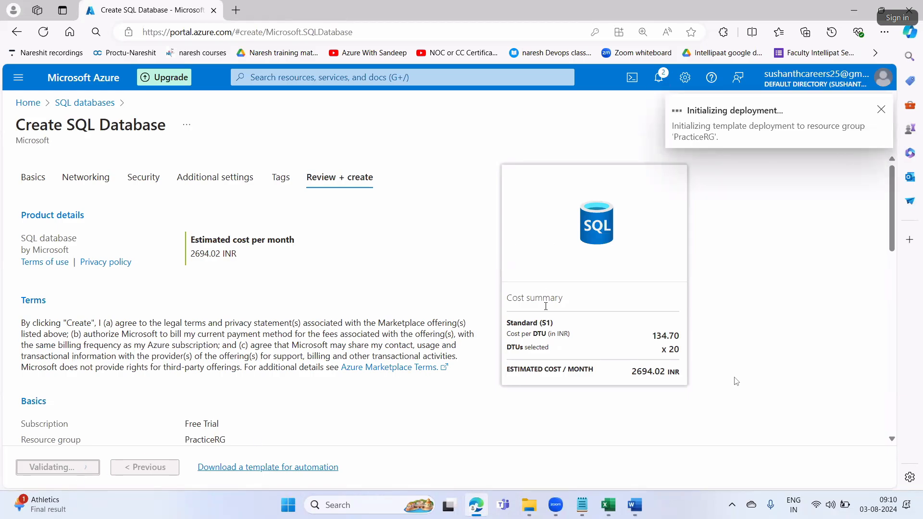
- Switch to the Word study material and read Step 3's instructions and the SSISLog table creation script
key(alt+Tab)
drag(413, 294, 387, 260)
scroll(520, 376, down, 1)
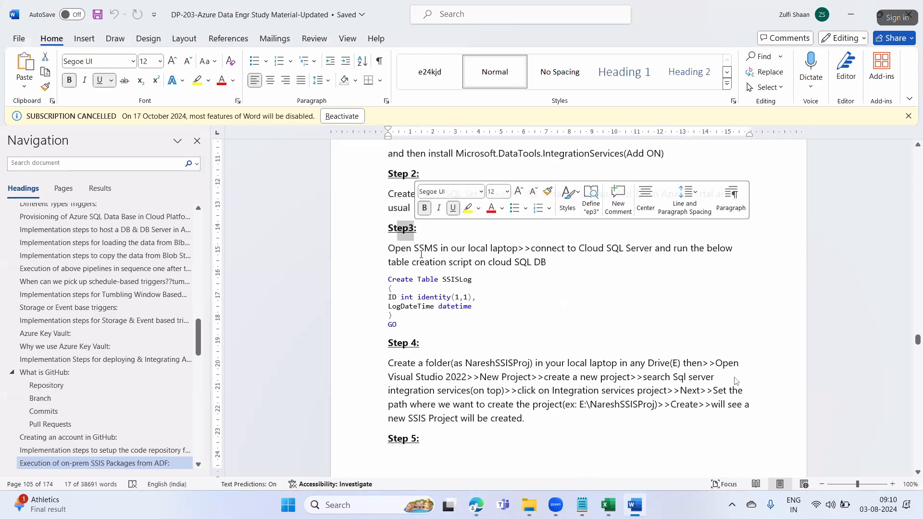
drag(415, 249, 683, 247)
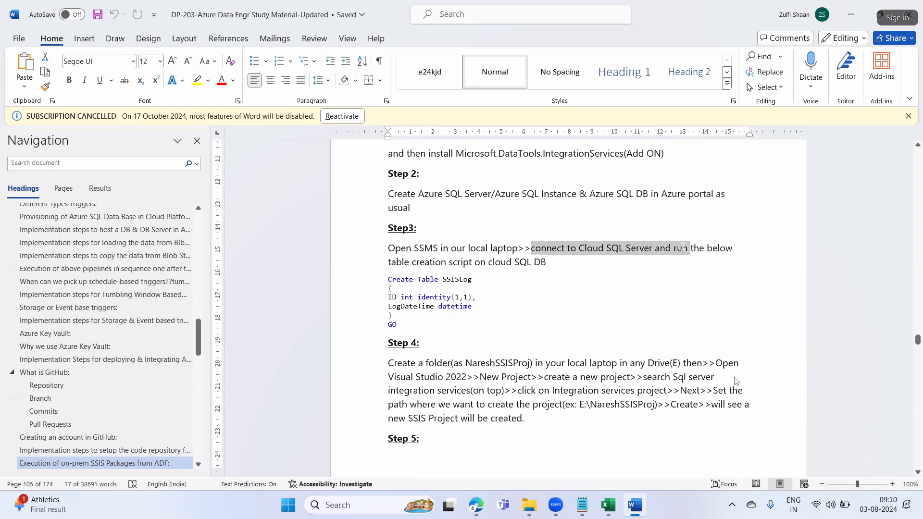
drag(414, 262, 559, 265)
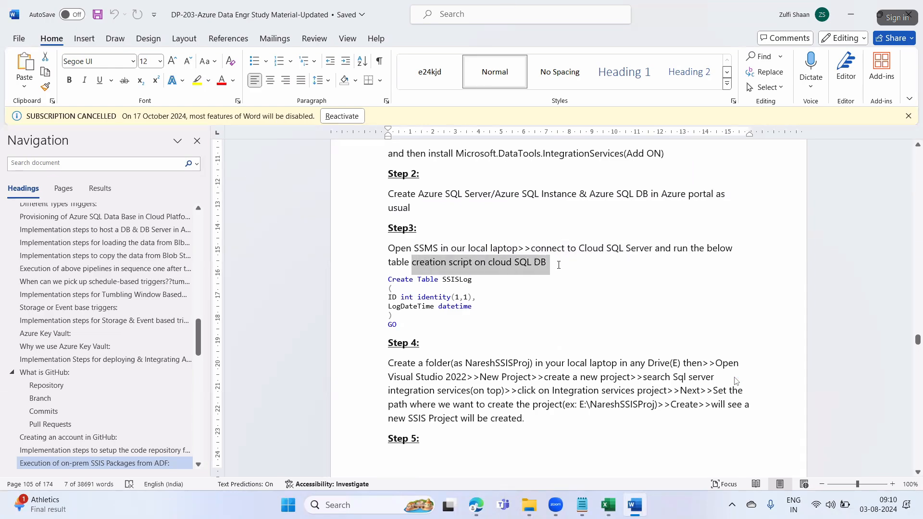
click(479, 331)
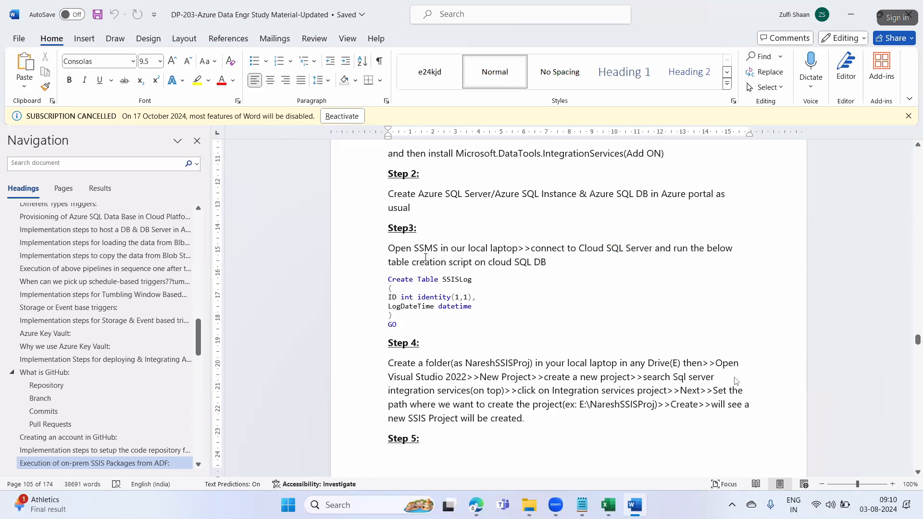
drag(408, 249, 516, 250)
drag(579, 248, 663, 250)
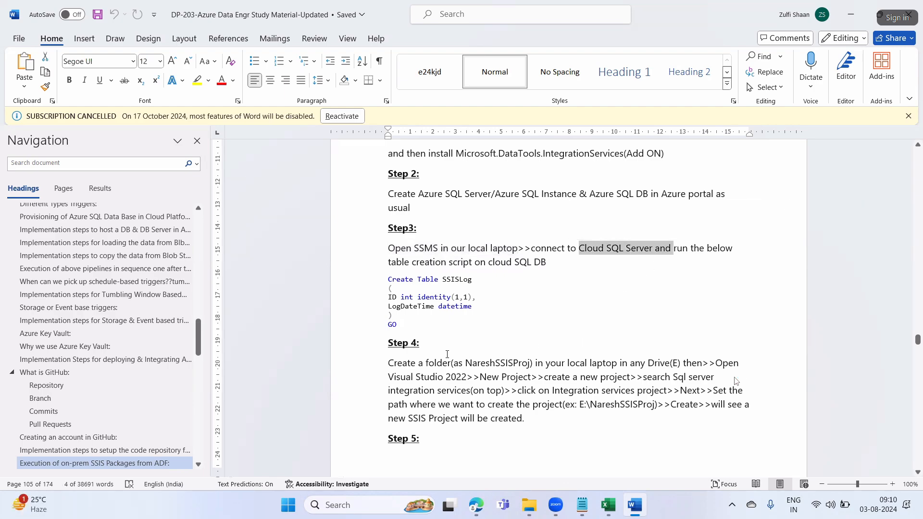
drag(387, 278, 408, 316)
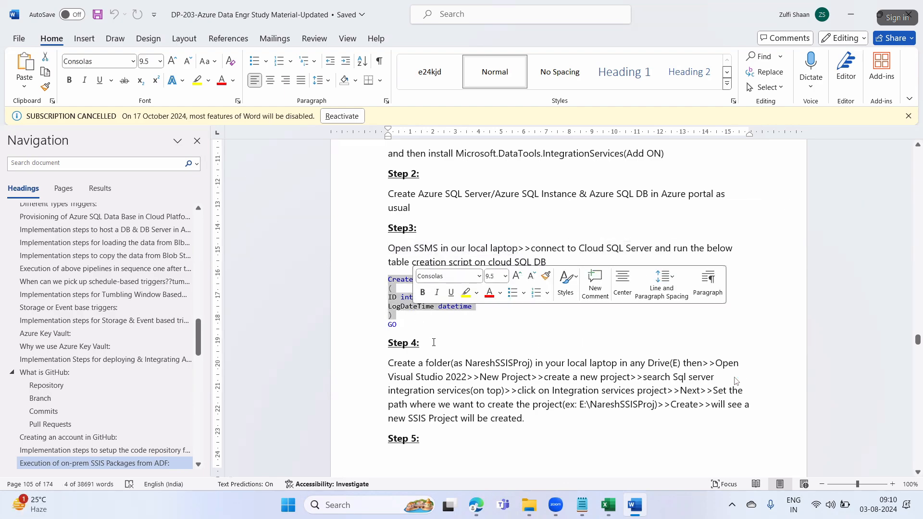
click(433, 342)
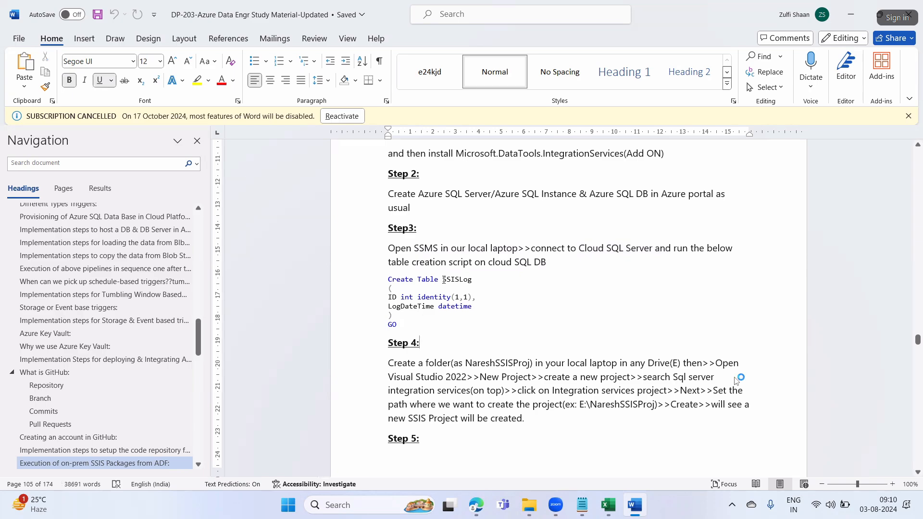
drag(443, 279, 472, 280)
click(431, 317)
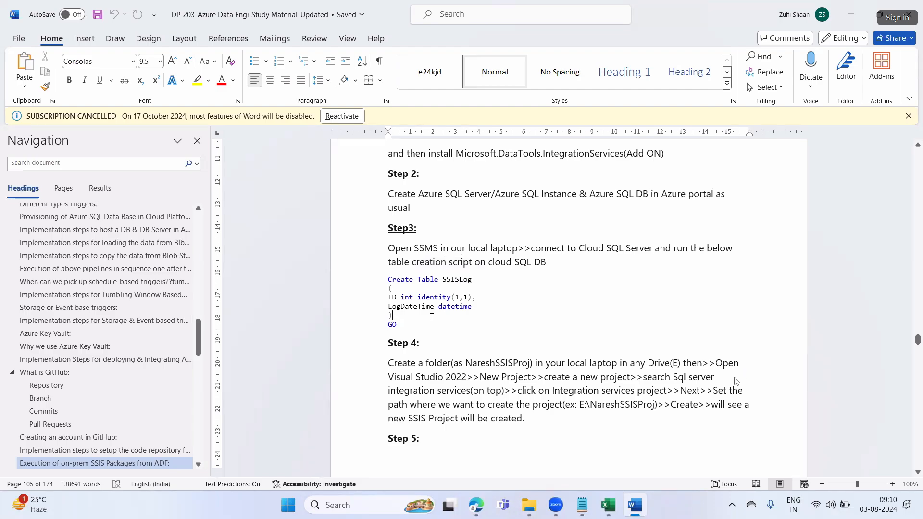
drag(392, 281, 412, 329)
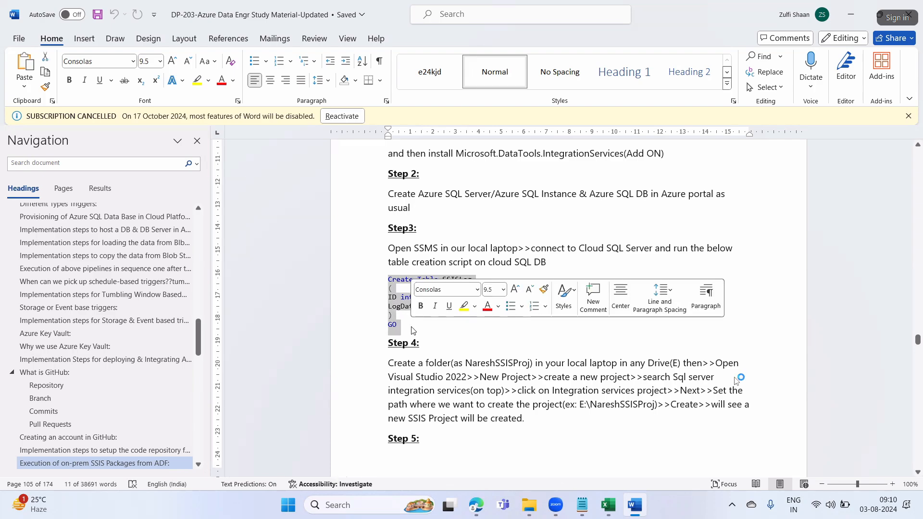
- Review Step 3's connection instructions and the SSISLog table script columns in the study material, glancing at the deployment progress
click(391, 299)
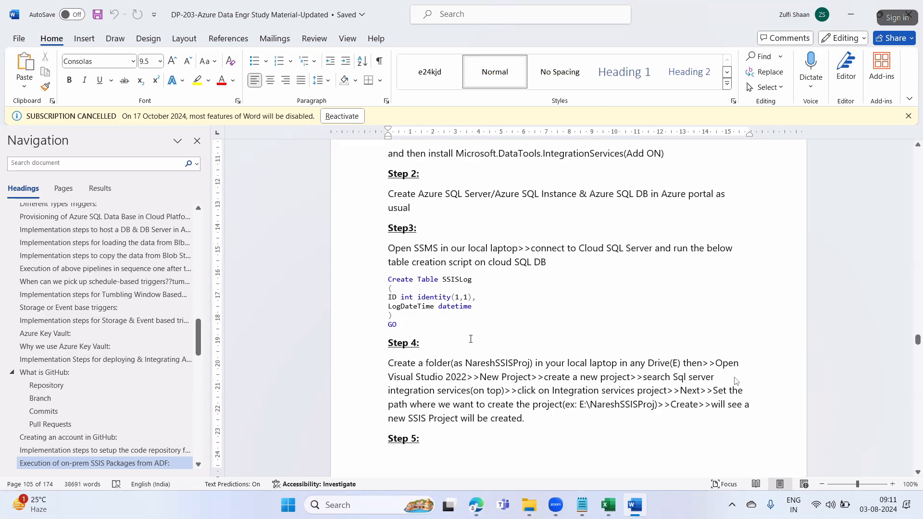
drag(545, 253, 669, 248)
click(476, 505)
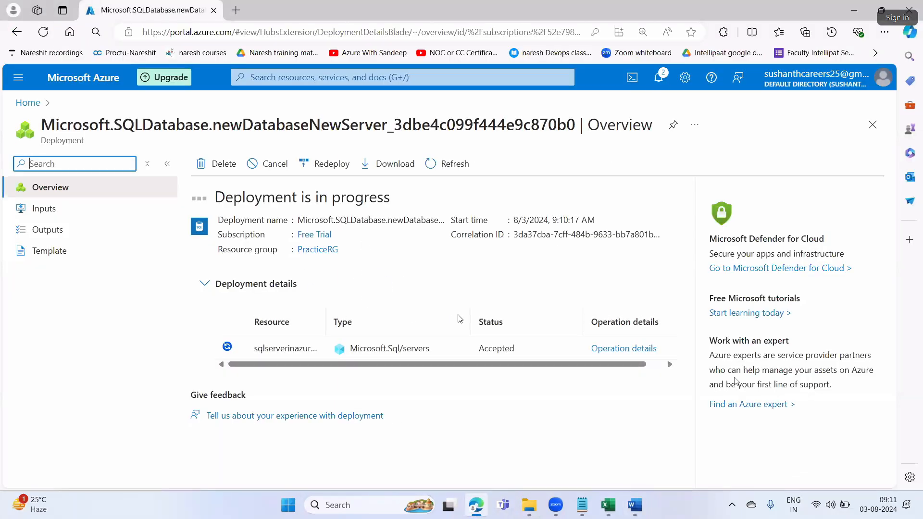
click(636, 506)
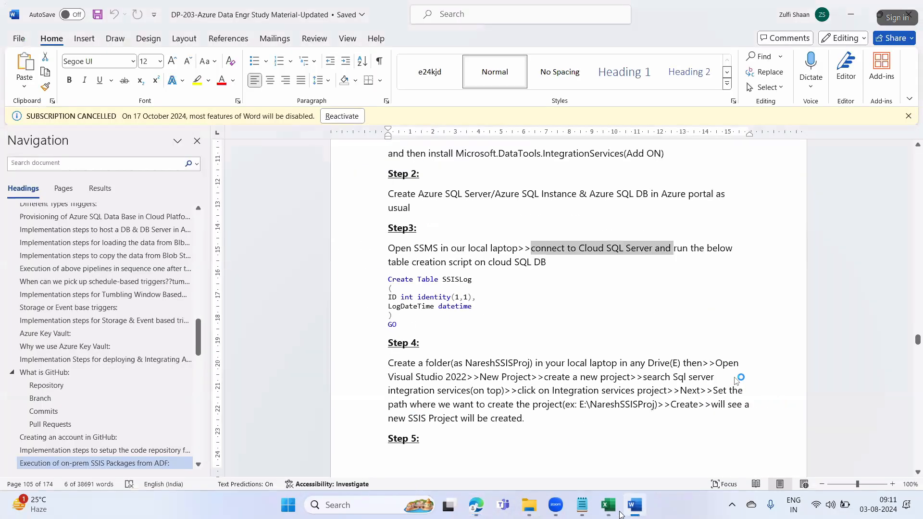
mouse_move(608, 508)
drag(449, 279, 471, 281)
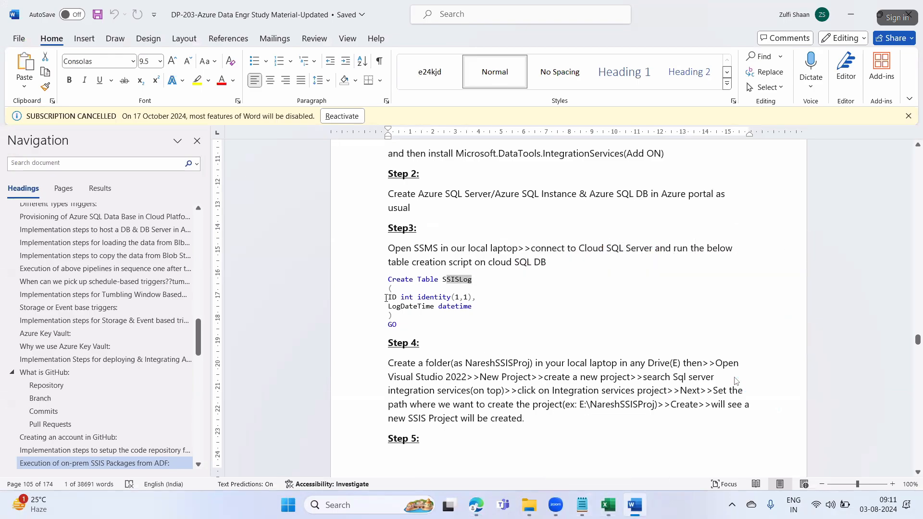
double_click(400, 297)
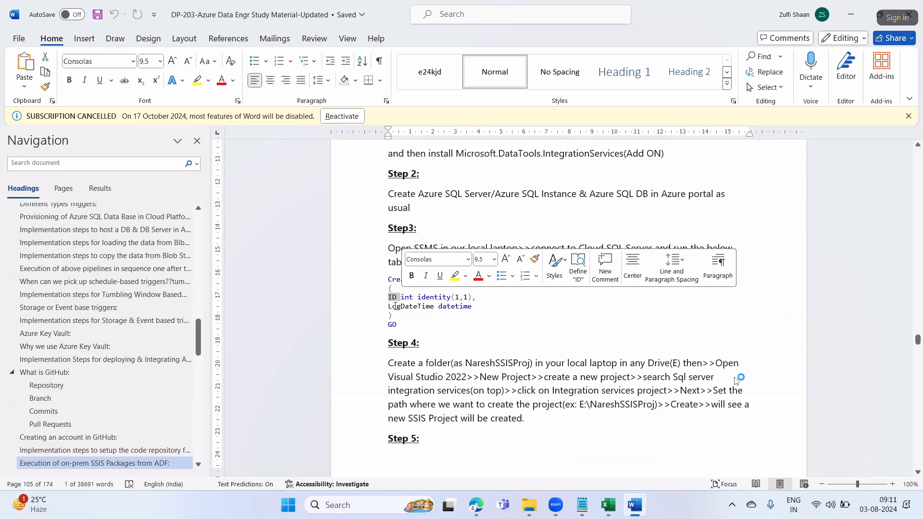
drag(389, 307, 435, 308)
click(433, 321)
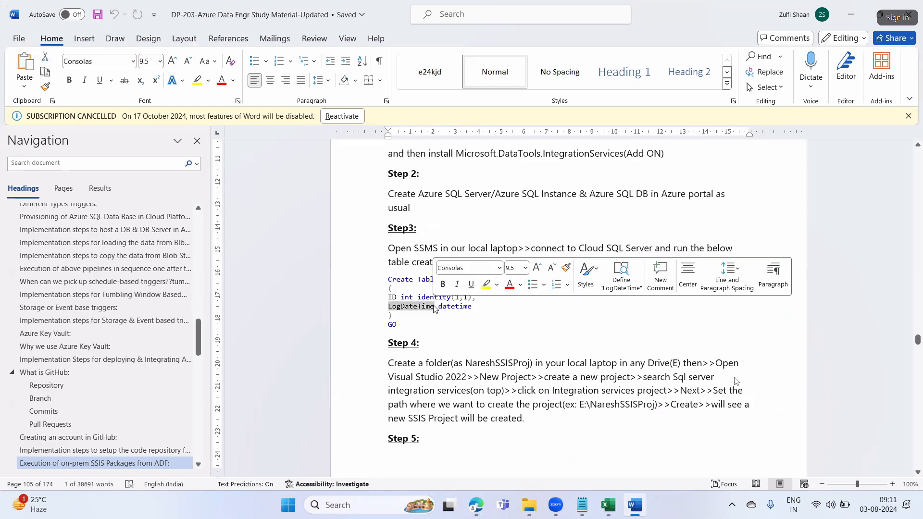
click(466, 363)
double_click(409, 307)
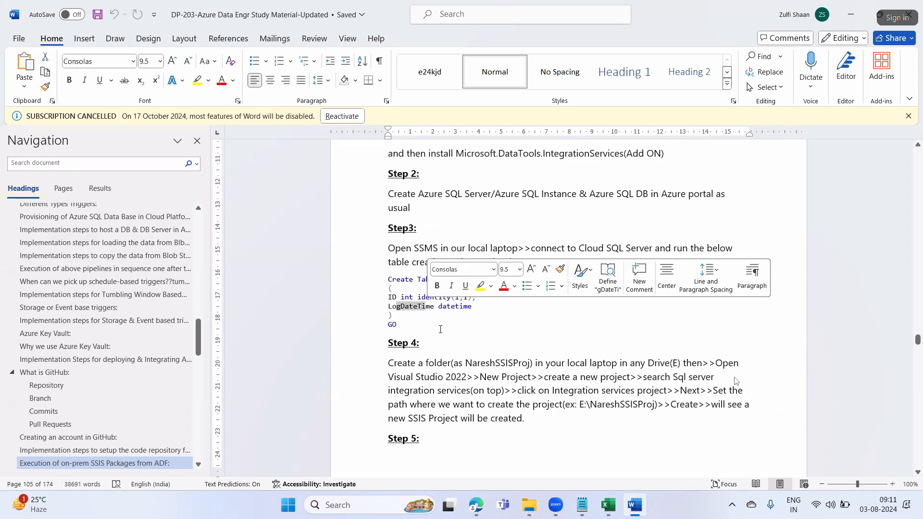
click(440, 329)
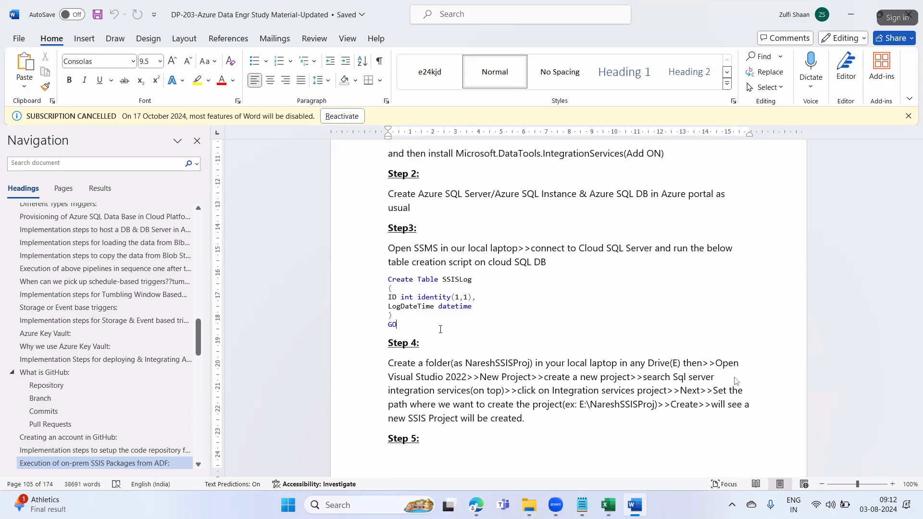
- Open the deployed SQLDBInCloud database resource and copy its server name
click(476, 505)
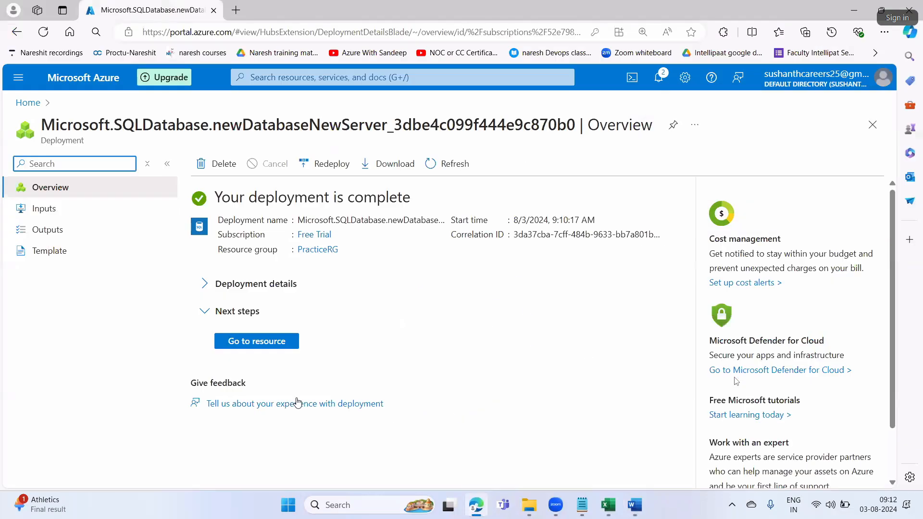
click(269, 340)
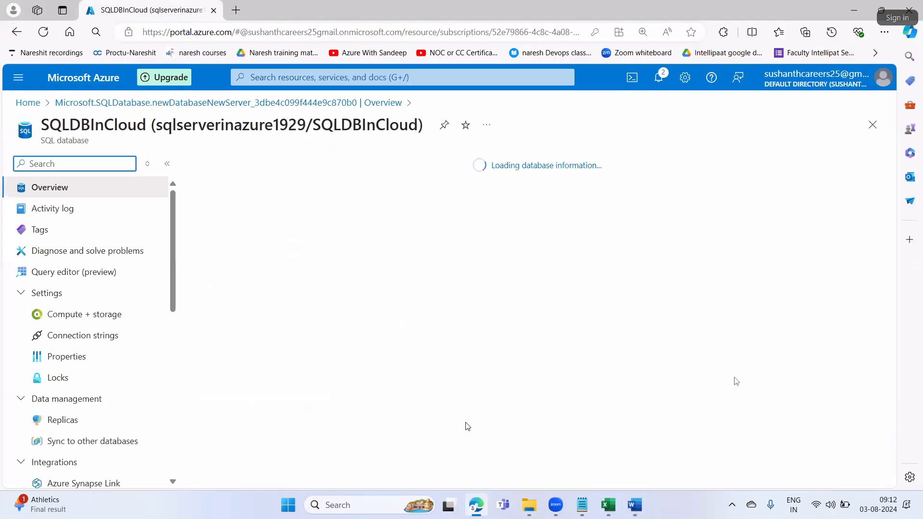
click(339, 495)
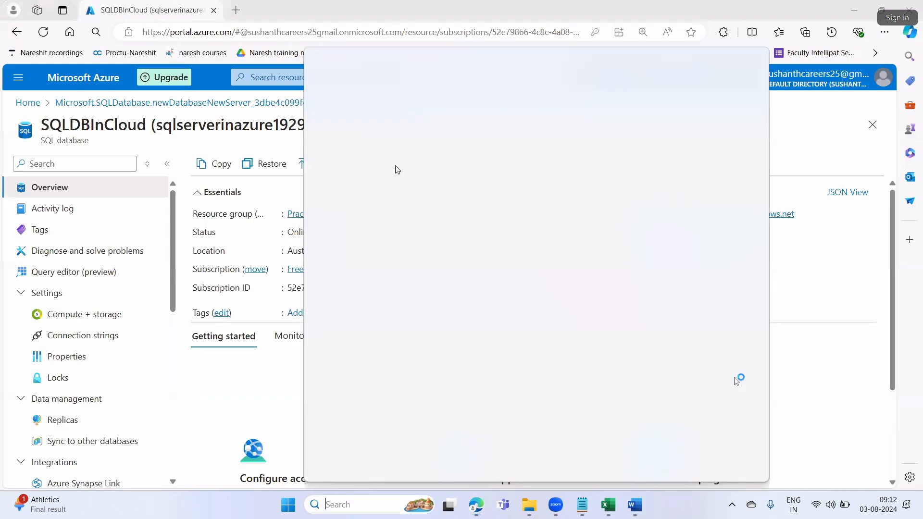
click(350, 207)
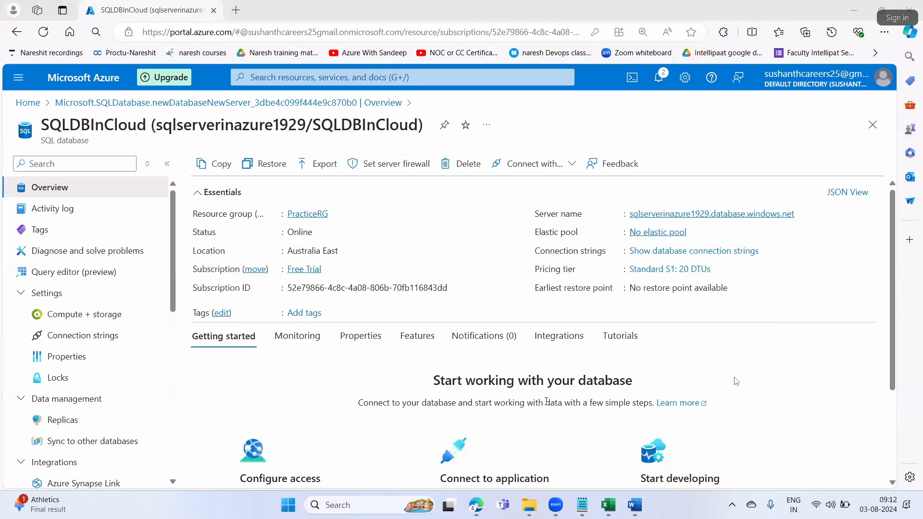
click(802, 215)
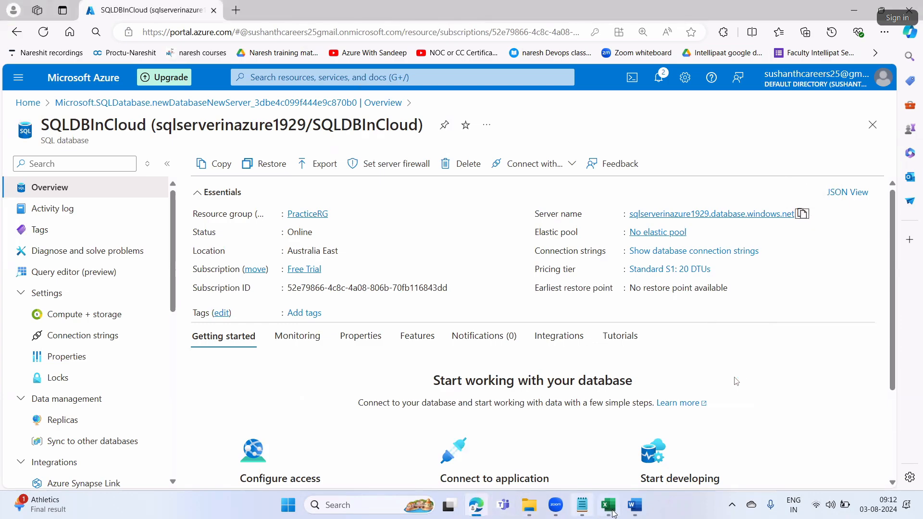
- Launch SQL Server Management Studio
click(854, 10)
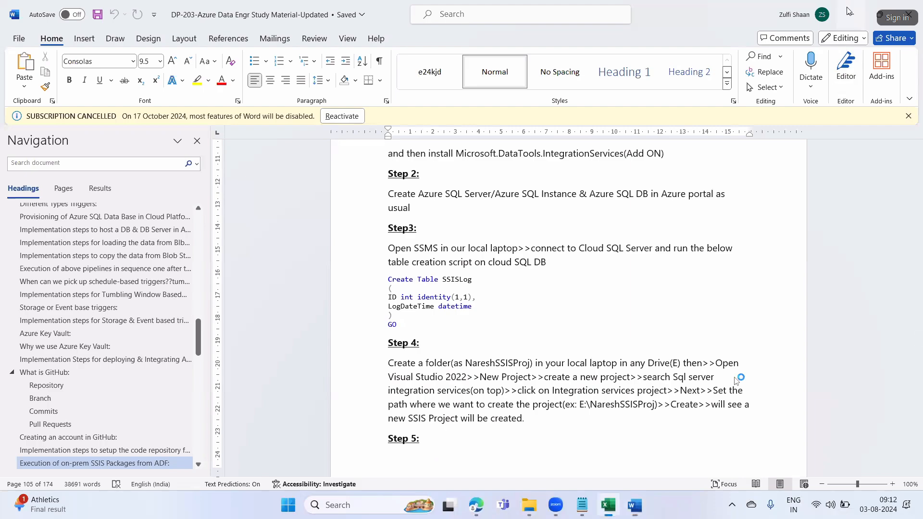
click(850, 12)
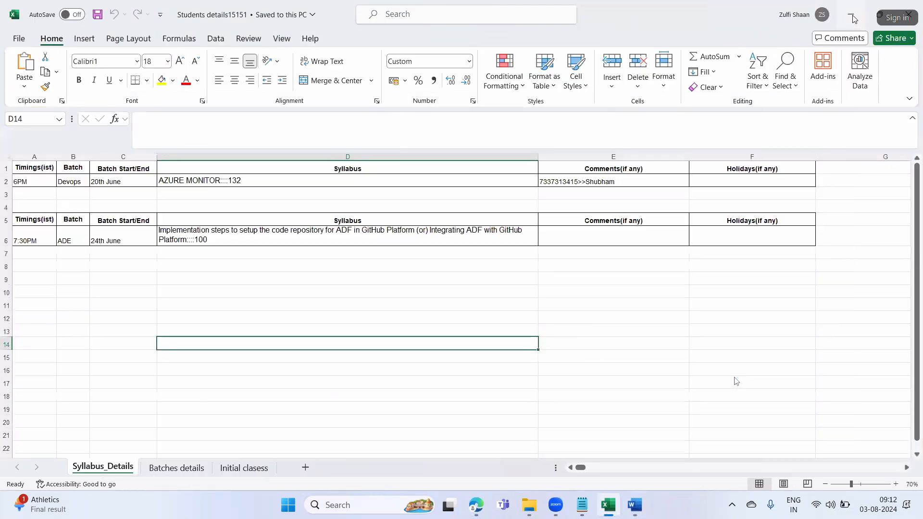
click(852, 17)
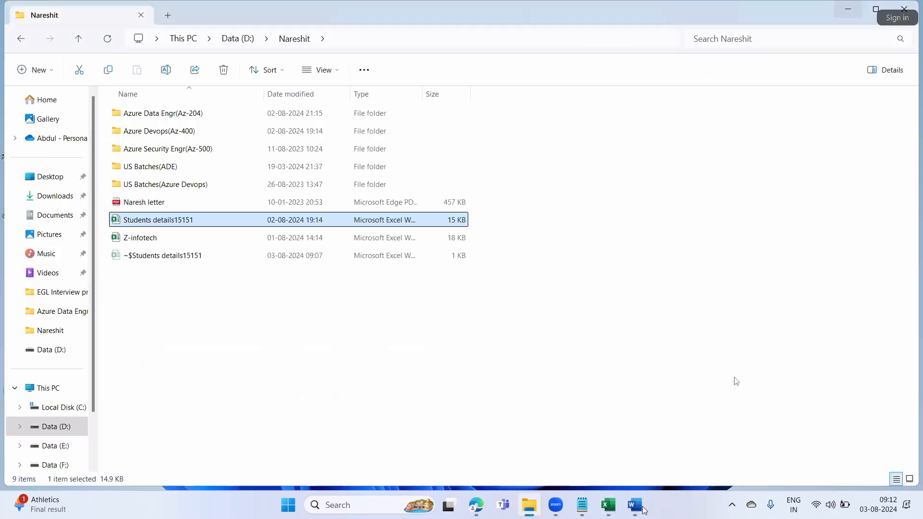
click(359, 505)
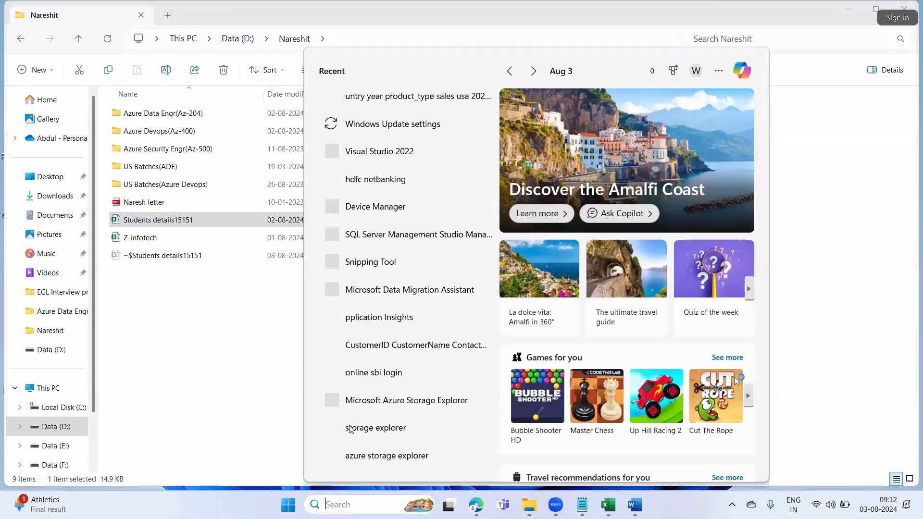
click(378, 237)
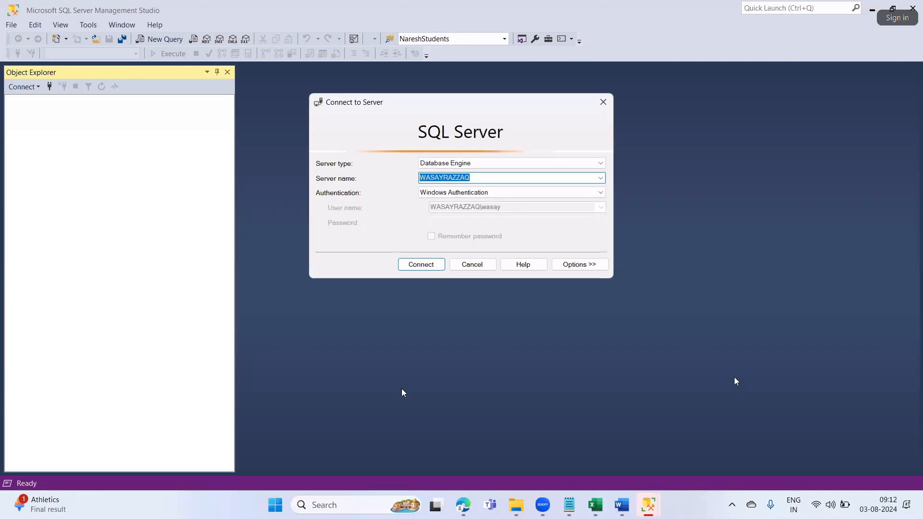
- Connect to the pasted Azure server name using SQL Server Authentication, entering the admin login and password
click(601, 178)
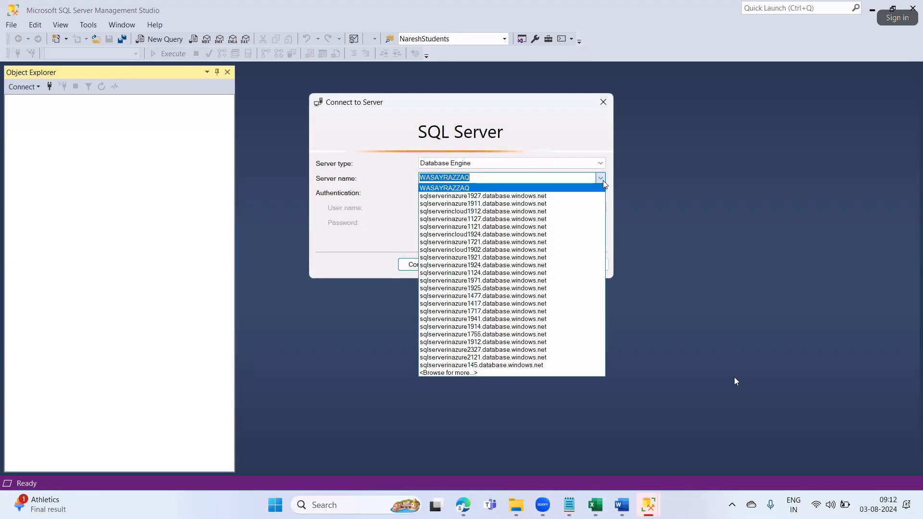
click(342, 299)
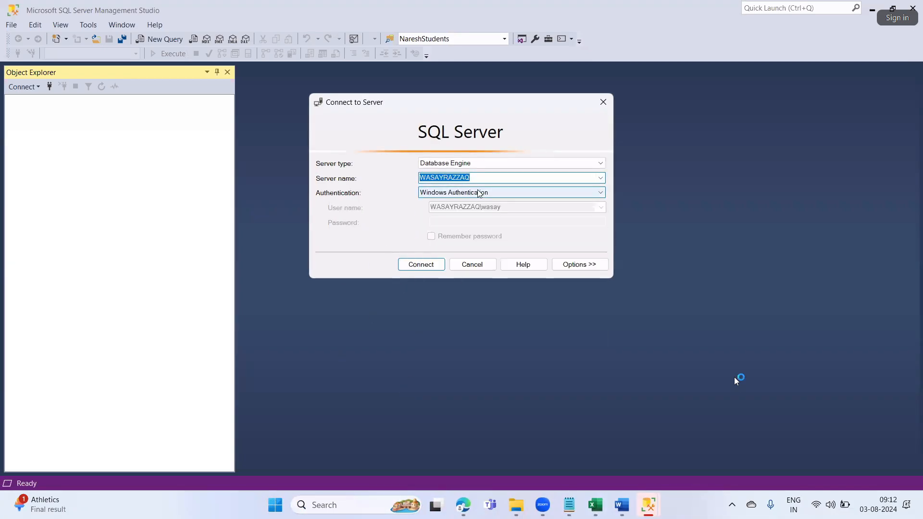
key(BackSpace)
key(ctrl+v)
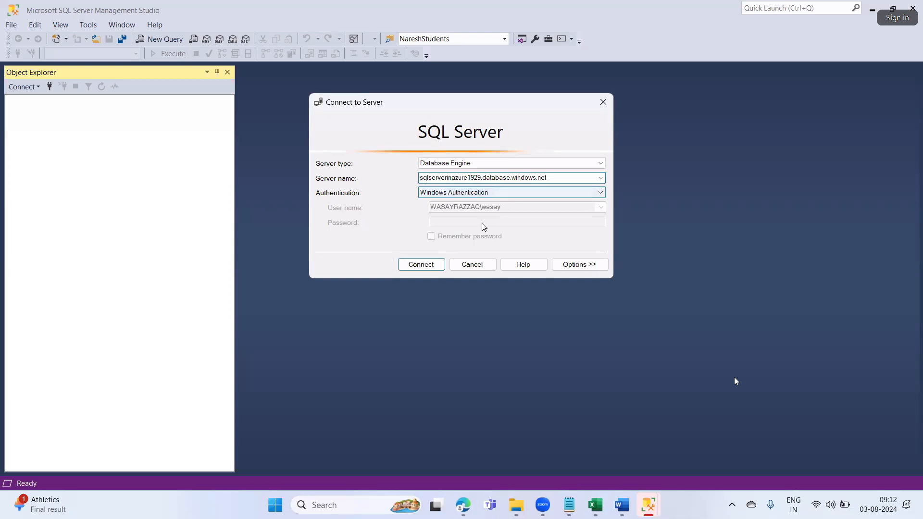
click(474, 194)
click(476, 210)
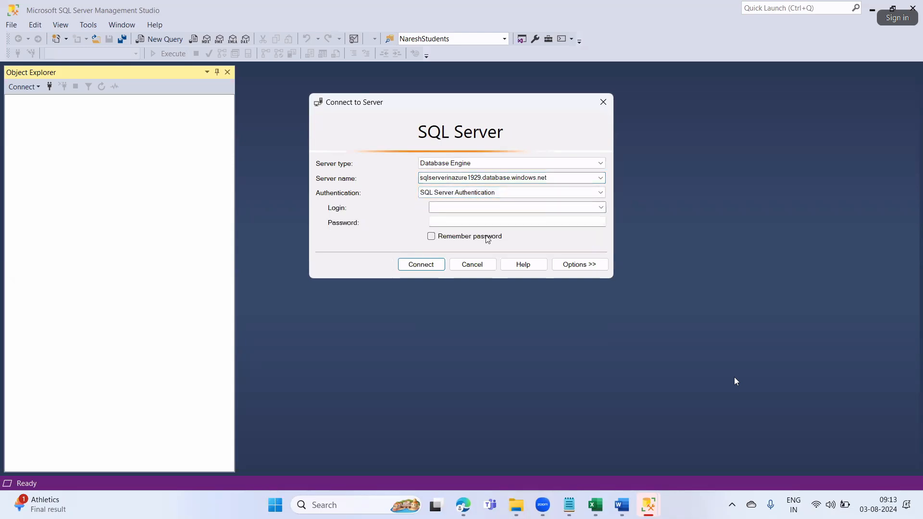
click(458, 207)
text(Gareth)
key(Tab)
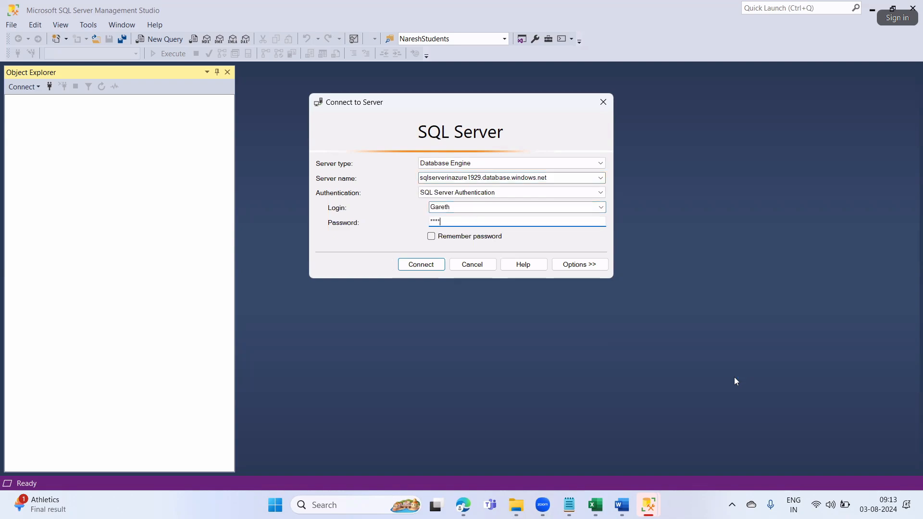
key(Return)
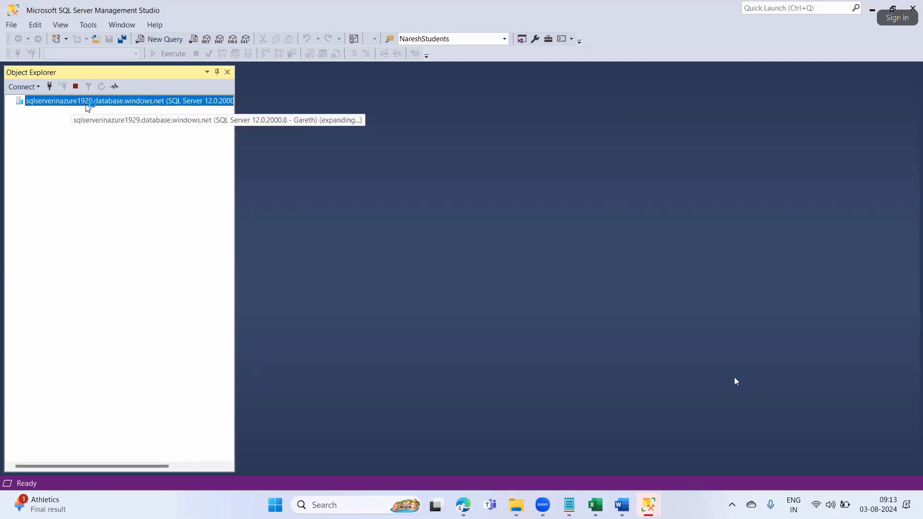
- Select the SQLDBInCloud database and open a new query window on it
click(21, 112)
click(67, 133)
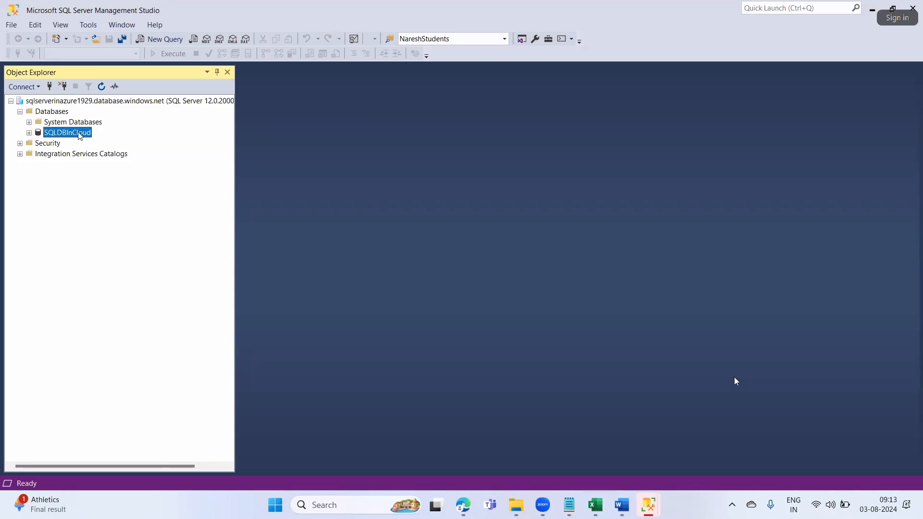
click(170, 38)
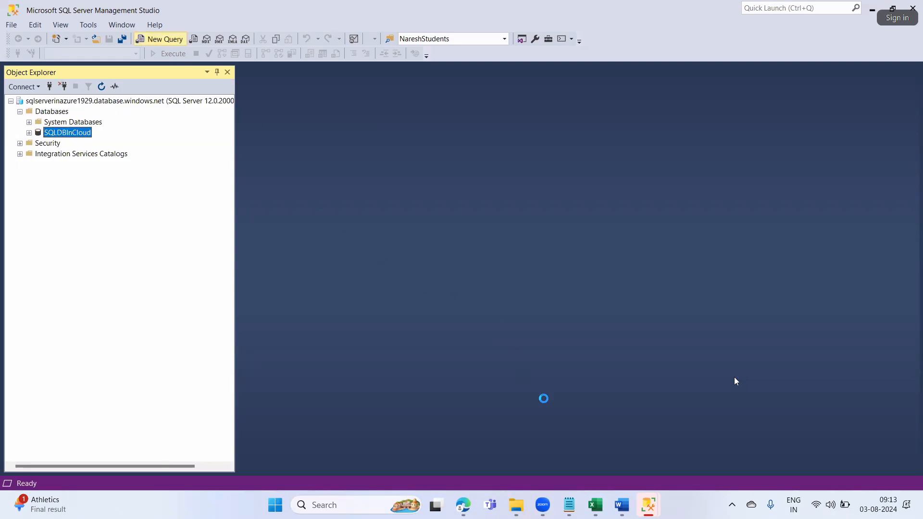
- Copy the SSISLog table creation script from the study material and paste it into the query editor
click(621, 506)
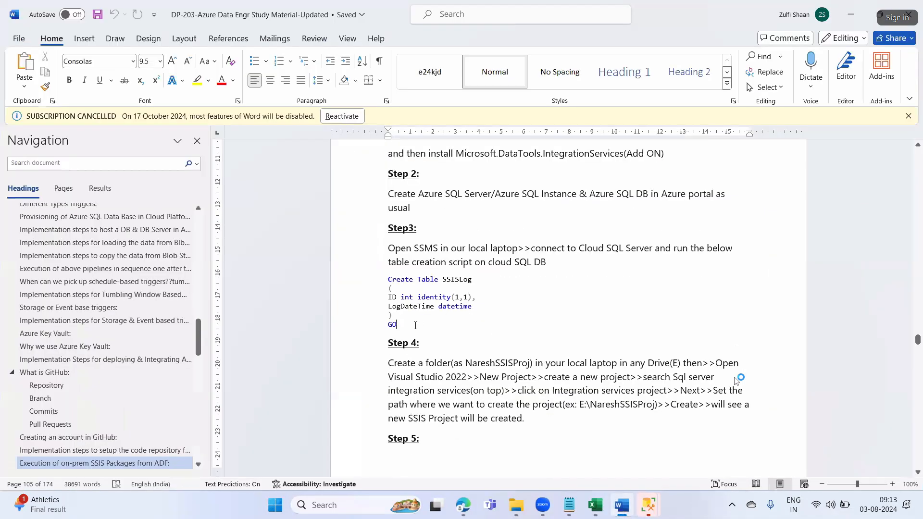
drag(392, 294, 389, 279)
key(ctrl+c)
key(alt+Tab)
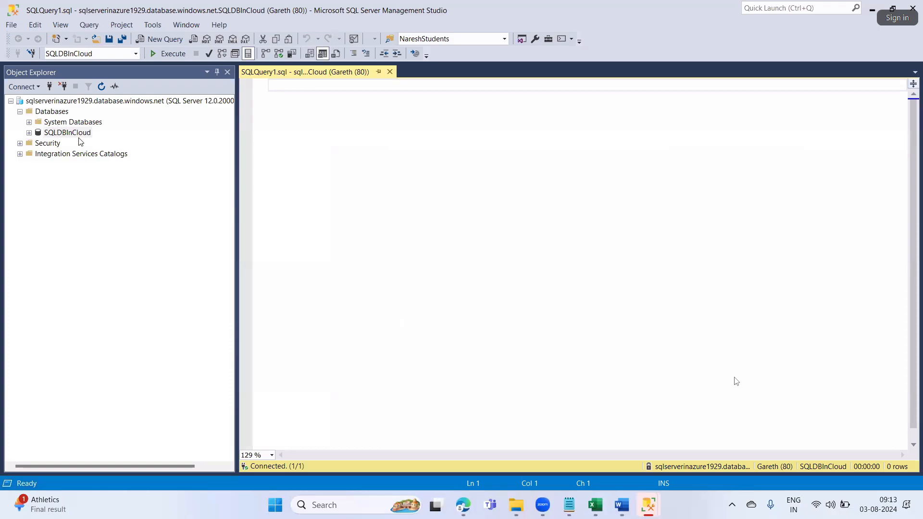
click(29, 134)
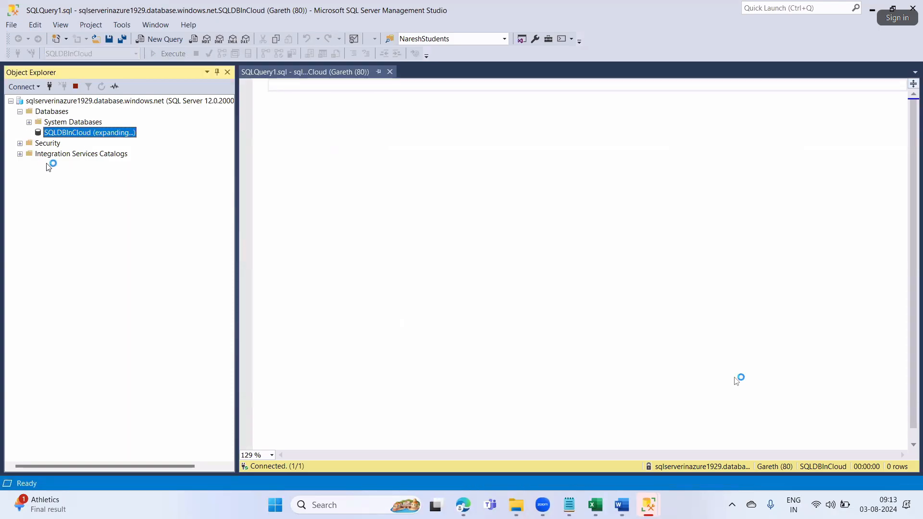
click(38, 154)
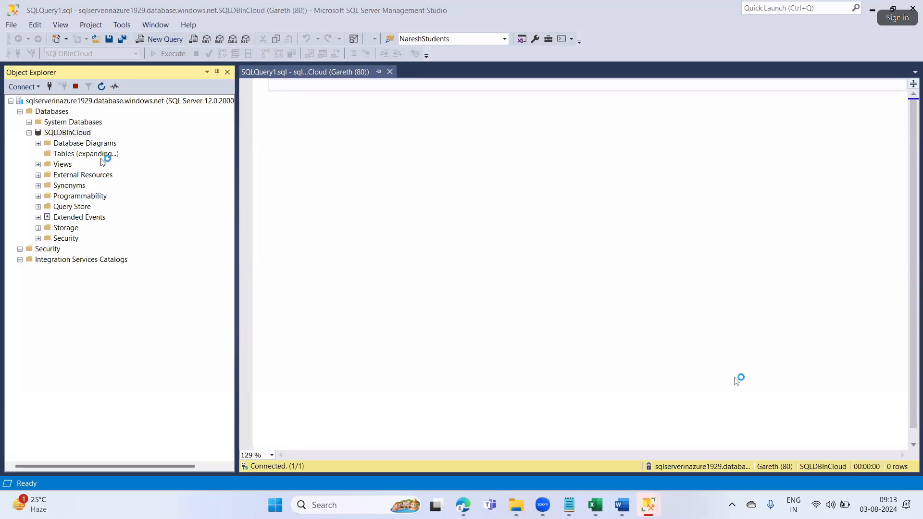
click(361, 142)
key(ctrl+v)
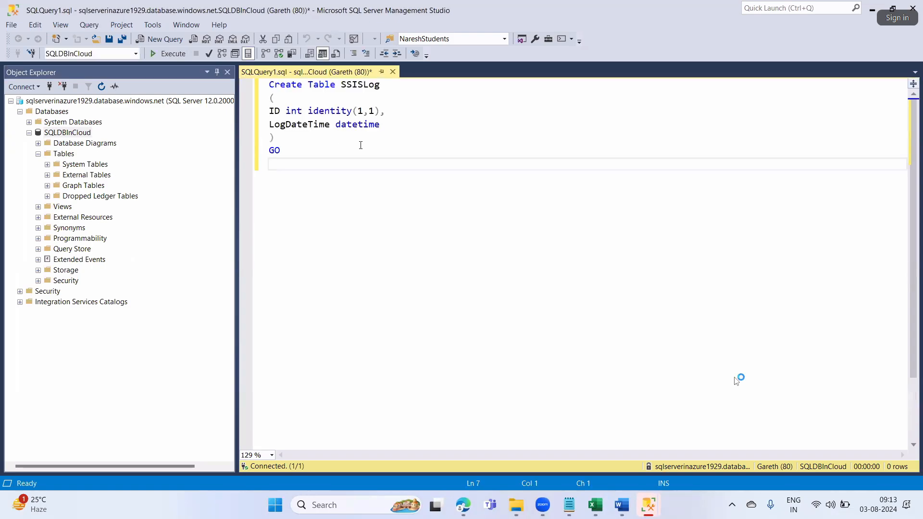
- Execute the SSISLog table script and refresh the database's Tables folder
drag(285, 152, 247, 85)
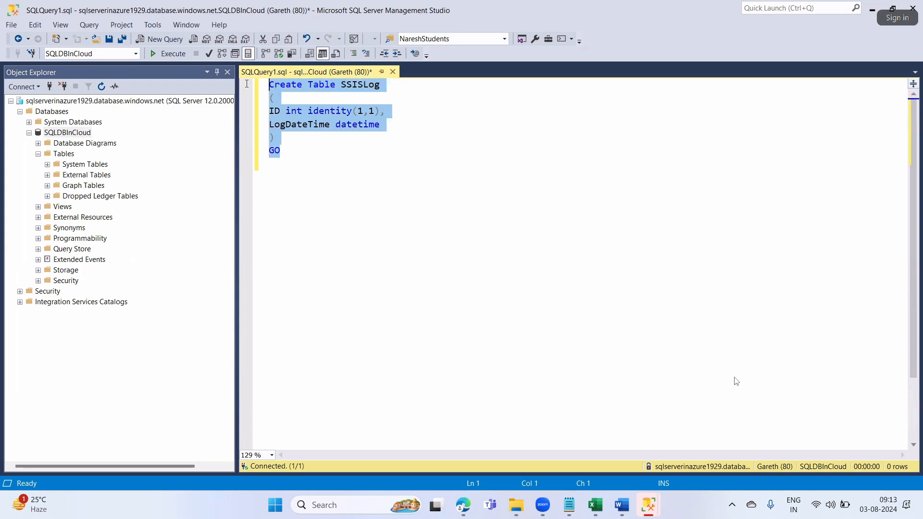
click(178, 55)
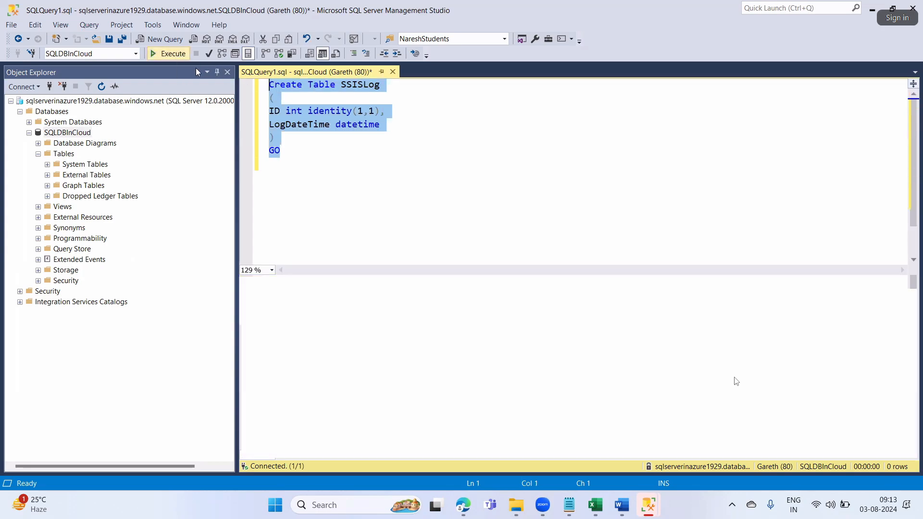
click(332, 215)
click(64, 153)
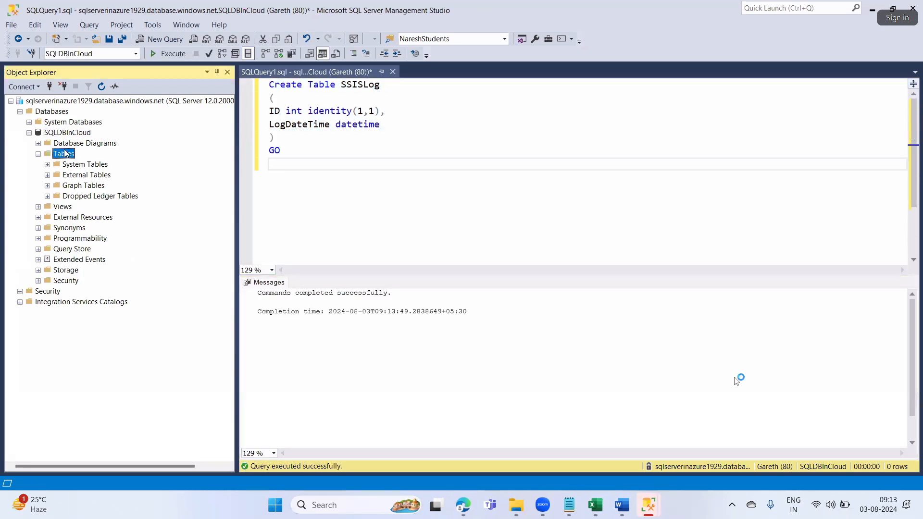
click(102, 87)
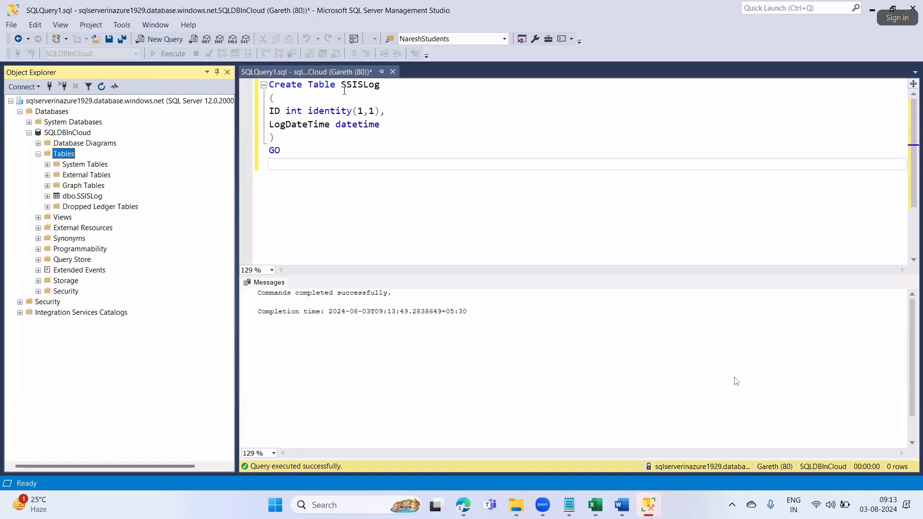
- Read Step 4 of the study material describing how to create the SSIS project folder and Integration Services project
click(80, 199)
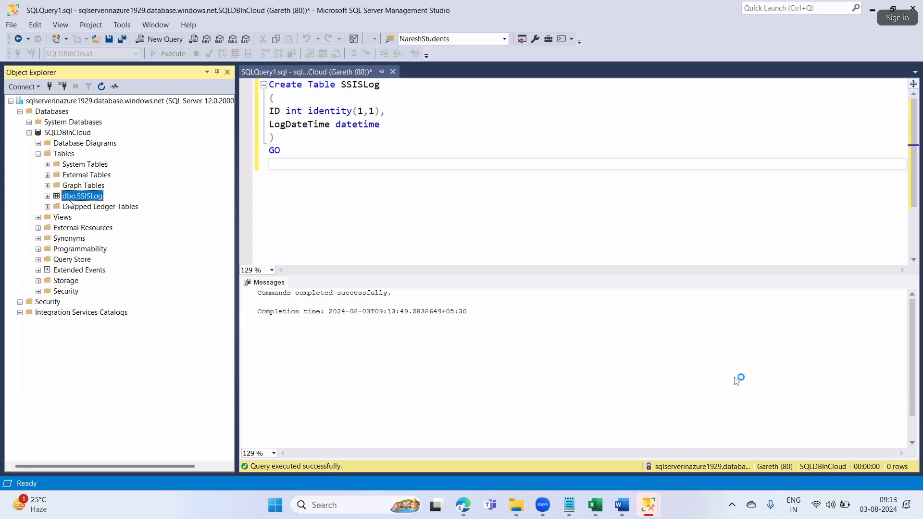
click(621, 505)
scroll(543, 311, down, 3)
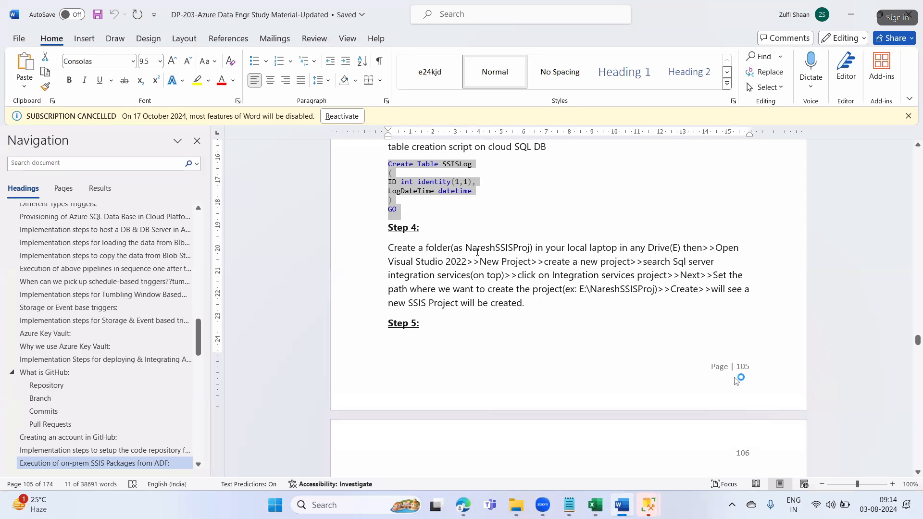
drag(469, 247, 674, 251)
click(694, 250)
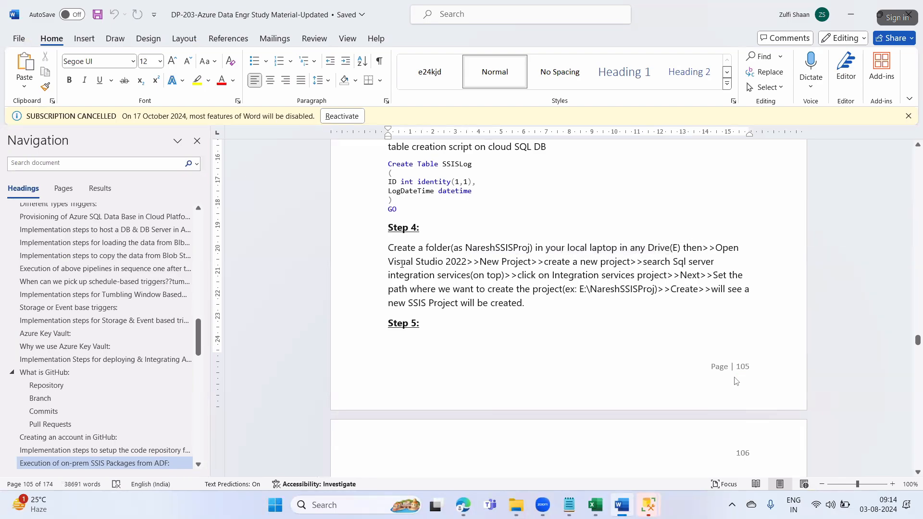
drag(402, 264, 461, 262)
double_click(506, 262)
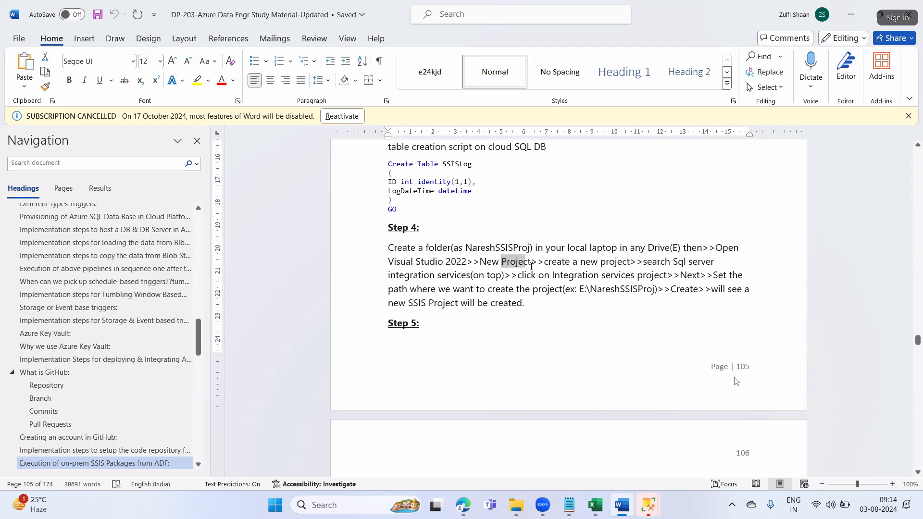
drag(545, 262, 599, 266)
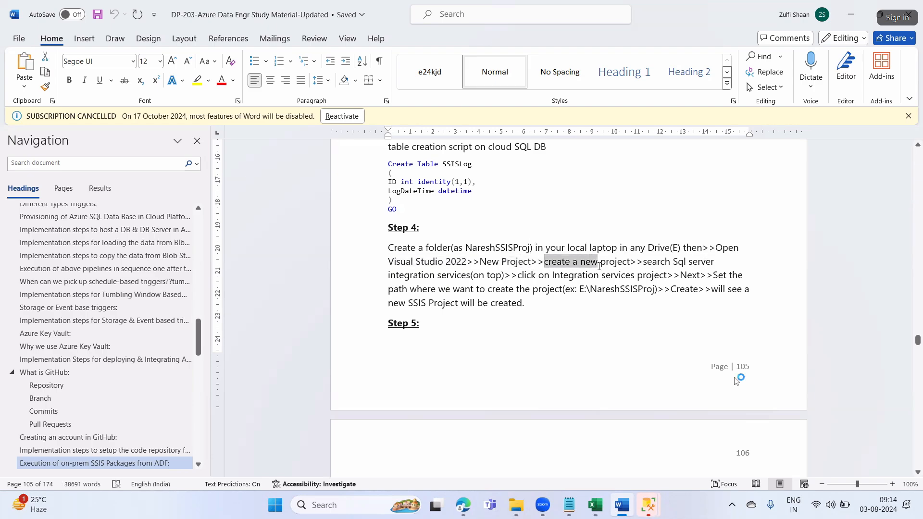
- Create a new folder named NareshSSISProj on the New Volume (G:) drive and open it
click(516, 505)
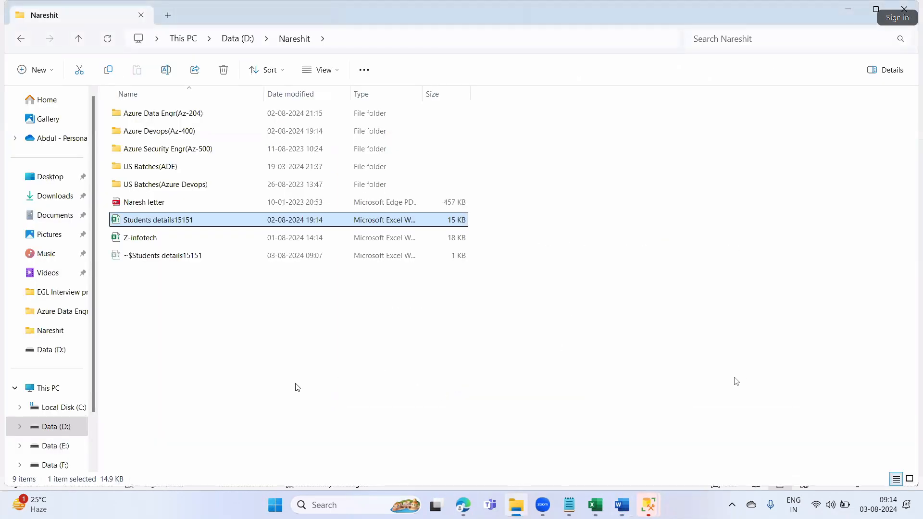
click(54, 446)
click(42, 464)
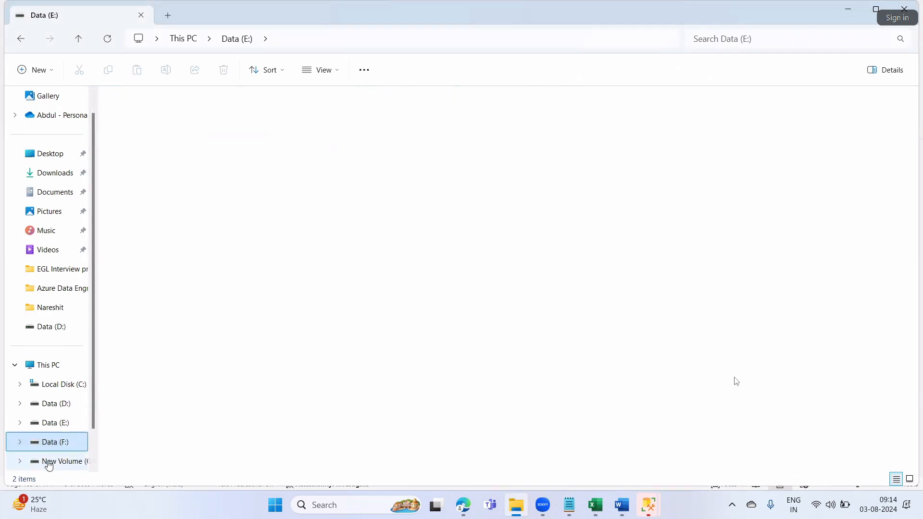
click(60, 426)
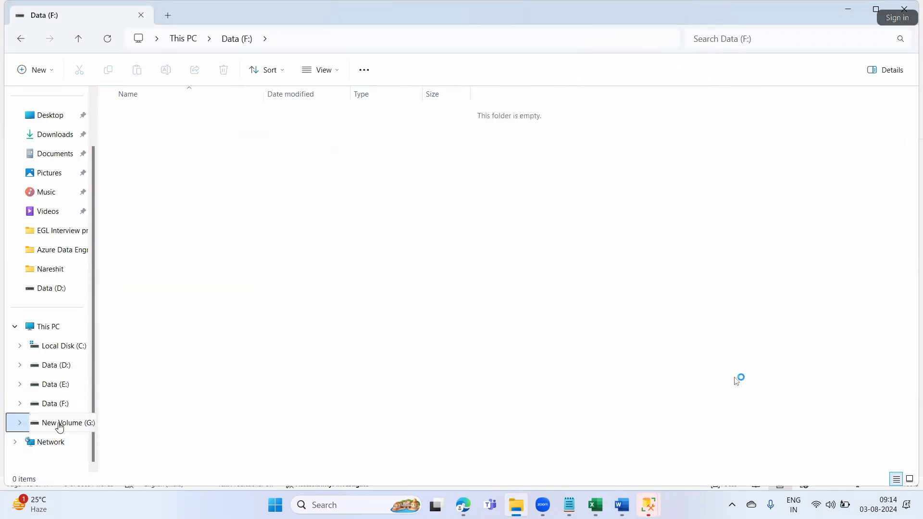
right_click(314, 212)
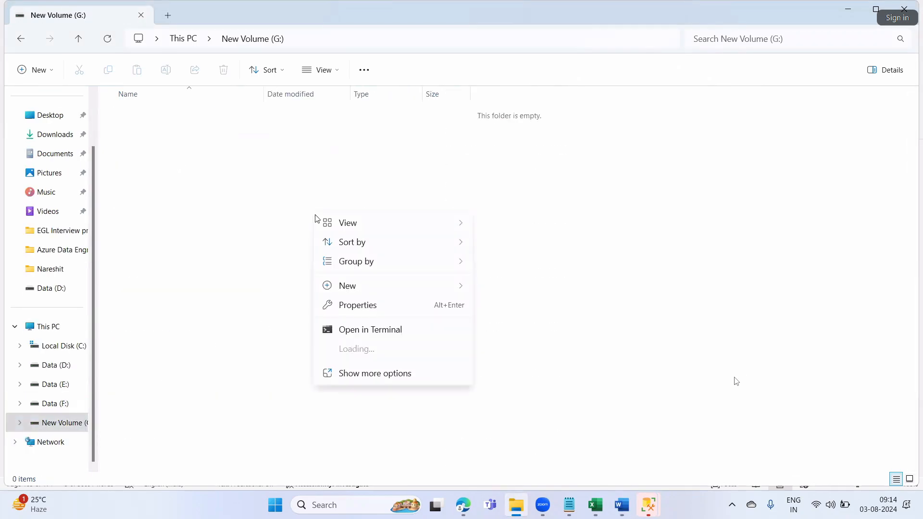
mouse_move(349, 286)
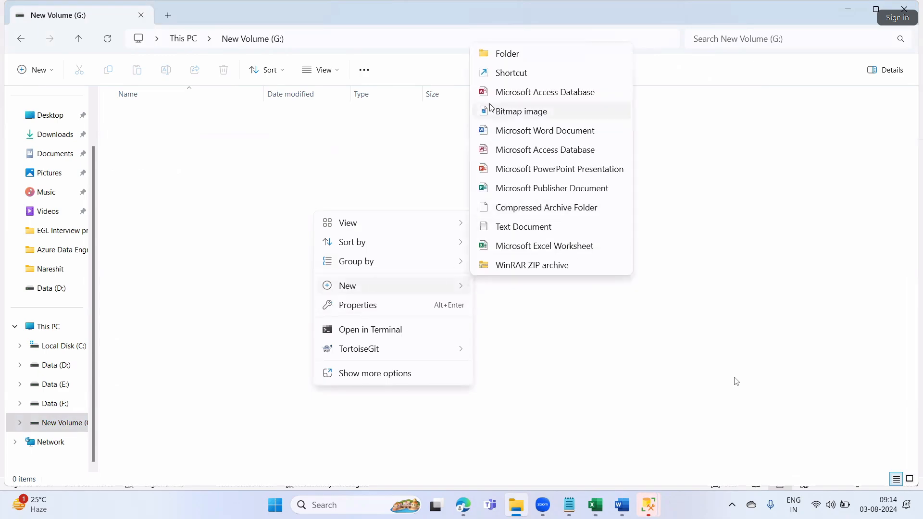
click(498, 58)
text(NareshSSISProj)
click(269, 309)
double_click(149, 120)
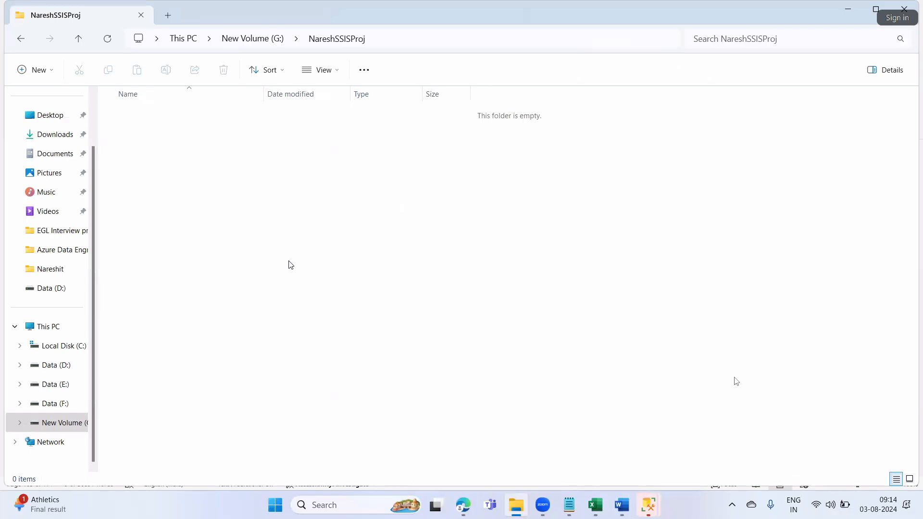
- Launch Visual Studio 2022 and start creating a new project
click(624, 505)
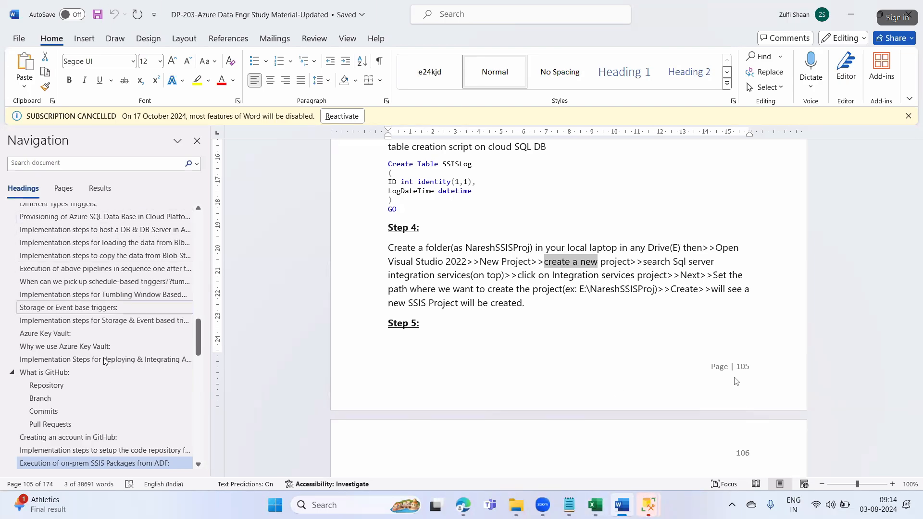
click(376, 507)
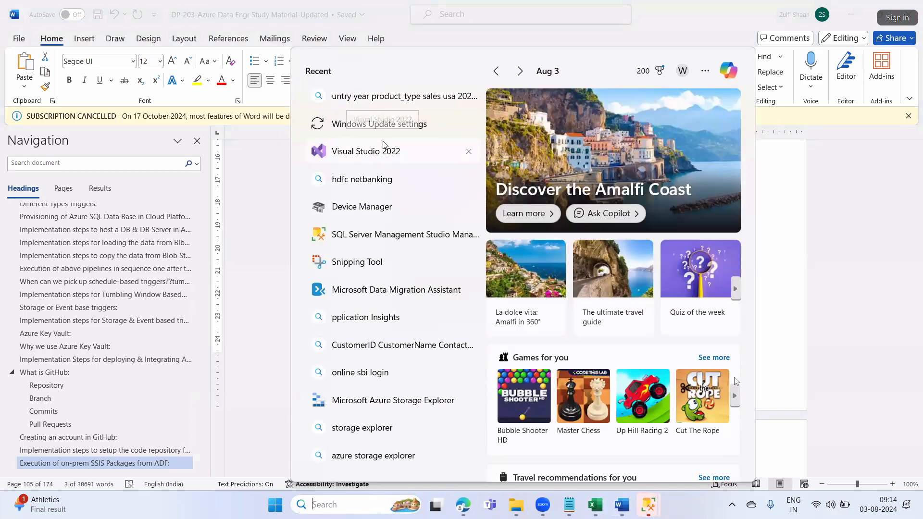
click(381, 150)
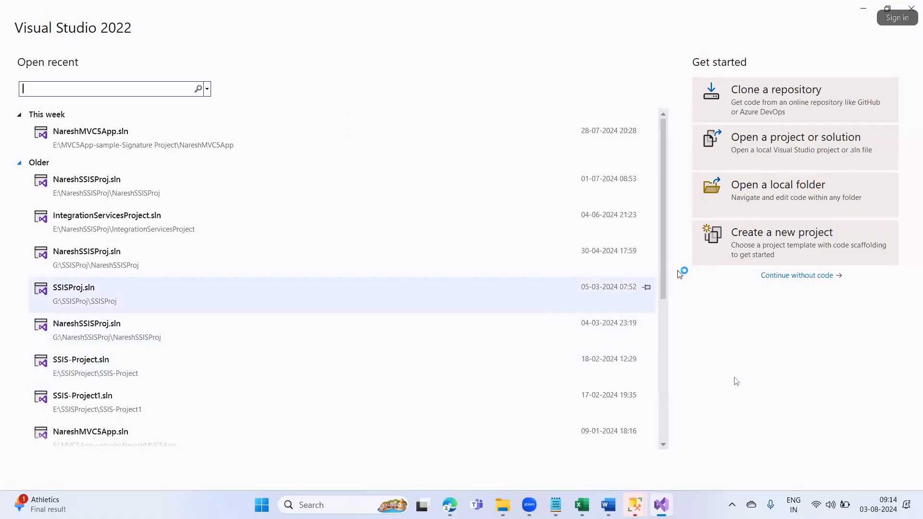
click(749, 247)
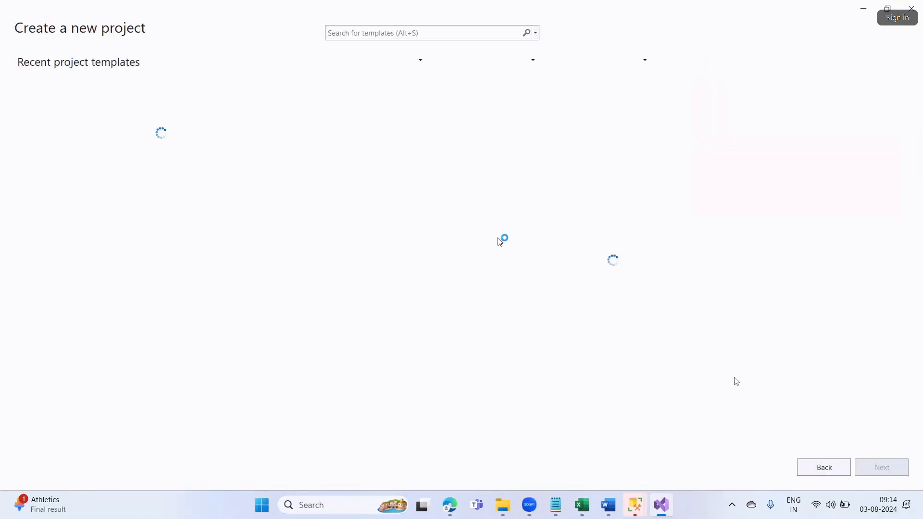
- Search the project templates for sql server integration services, checking the study material instructions
click(613, 508)
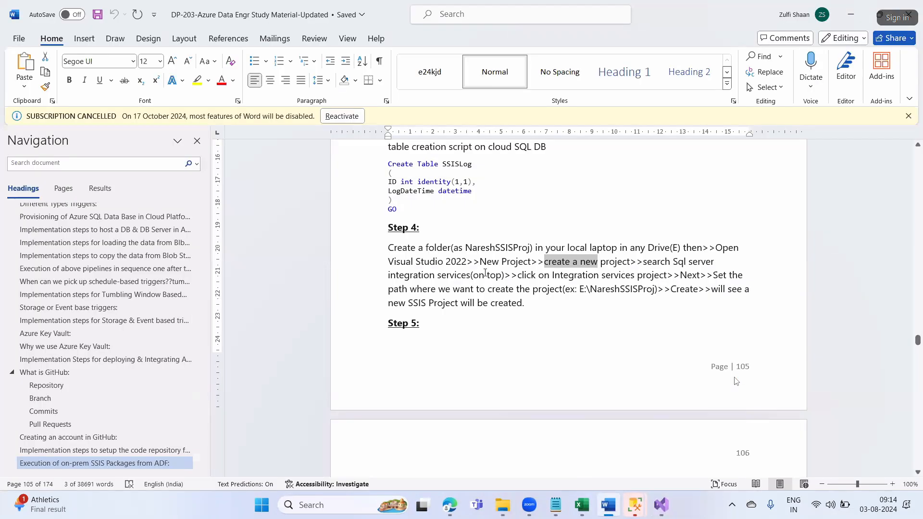
drag(408, 272, 502, 275)
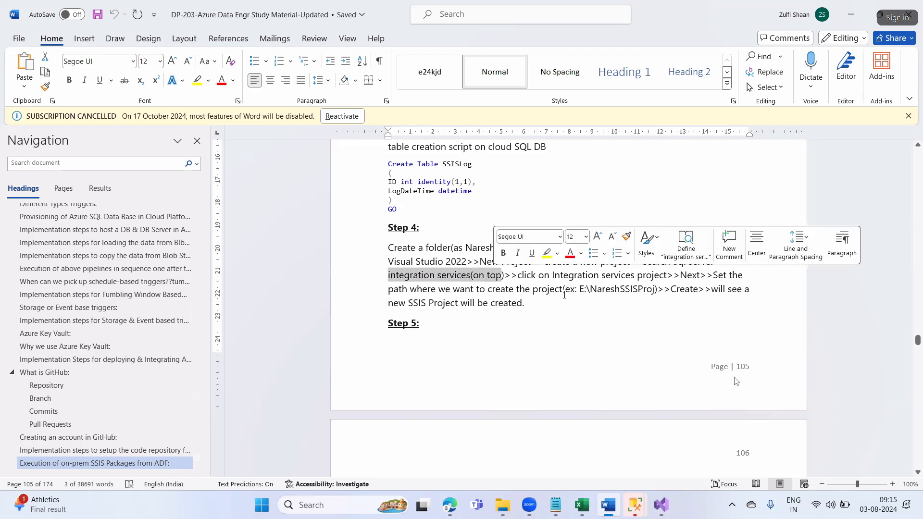
key(alt+Tab)
click(408, 33)
text(sq)
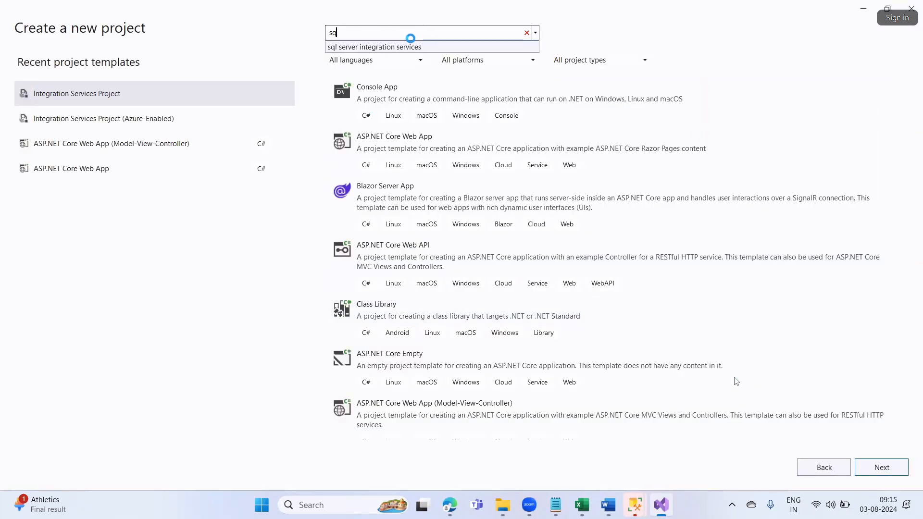
click(393, 48)
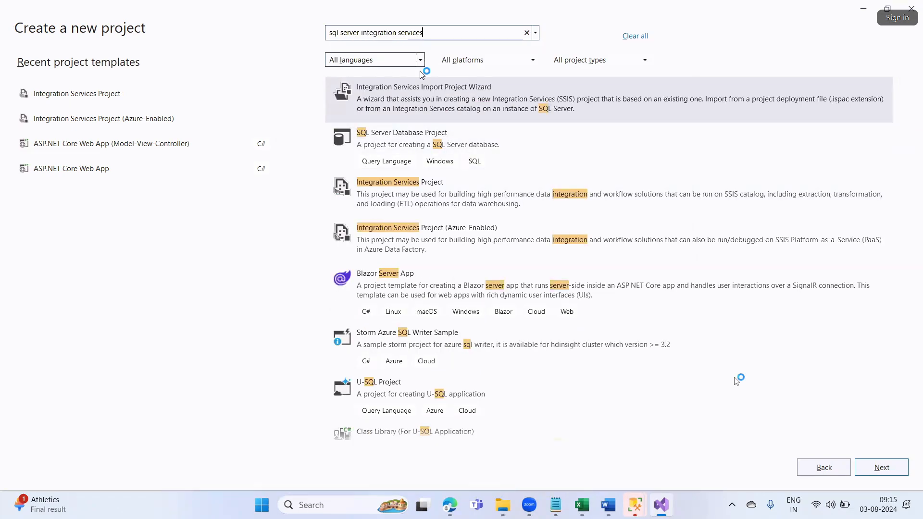
key(alt+Tab)
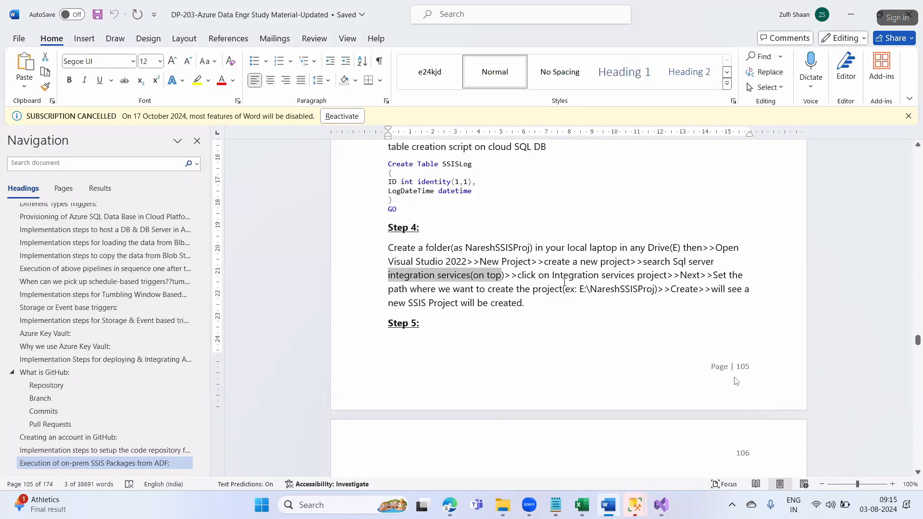
drag(561, 273, 668, 275)
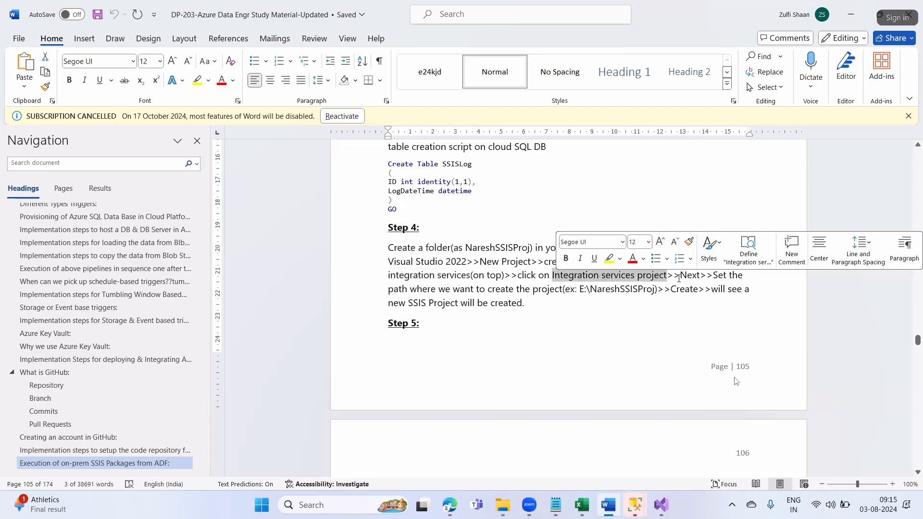
key(alt+Tab)
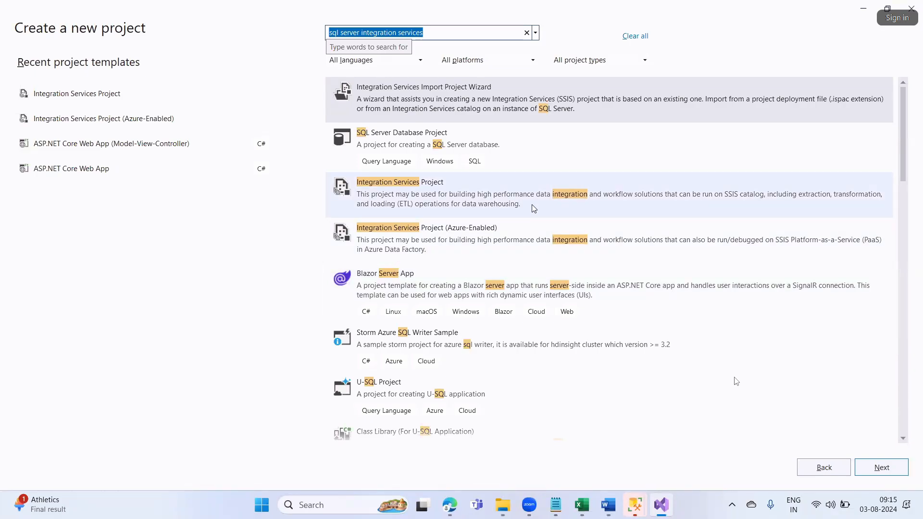
- Choose the Integration Services Project template and name the project NareshSSISProj
click(532, 204)
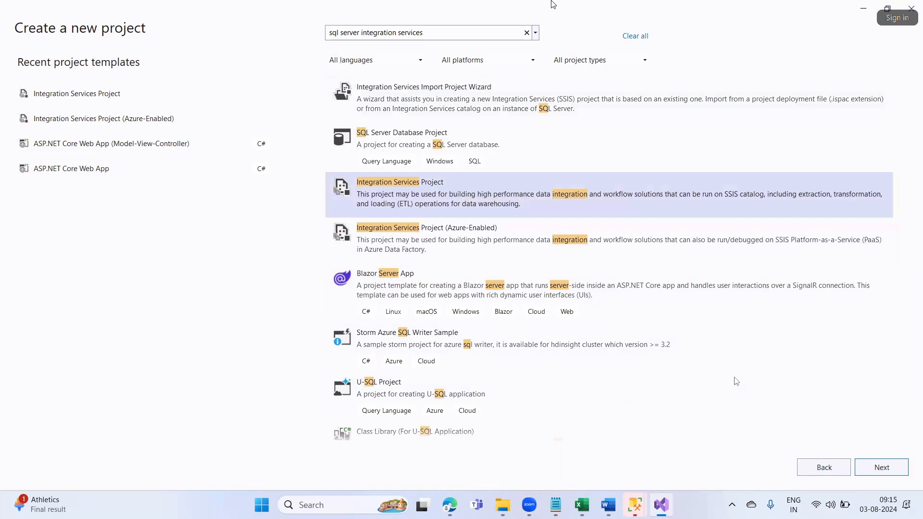
click(873, 468)
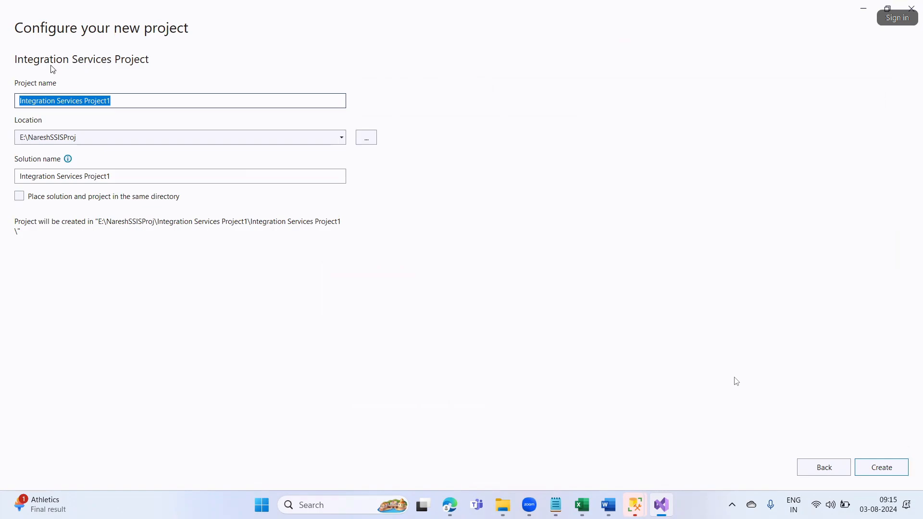
text(NareshS)
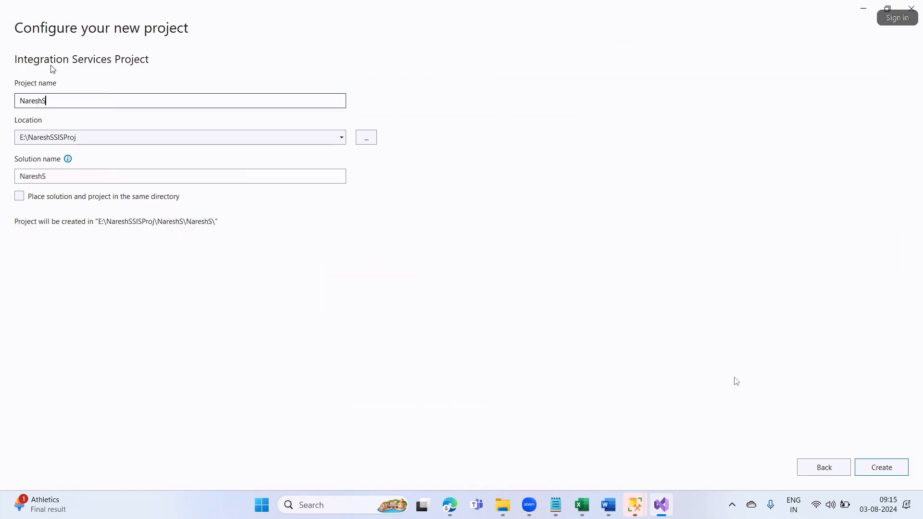
text(SISProj)
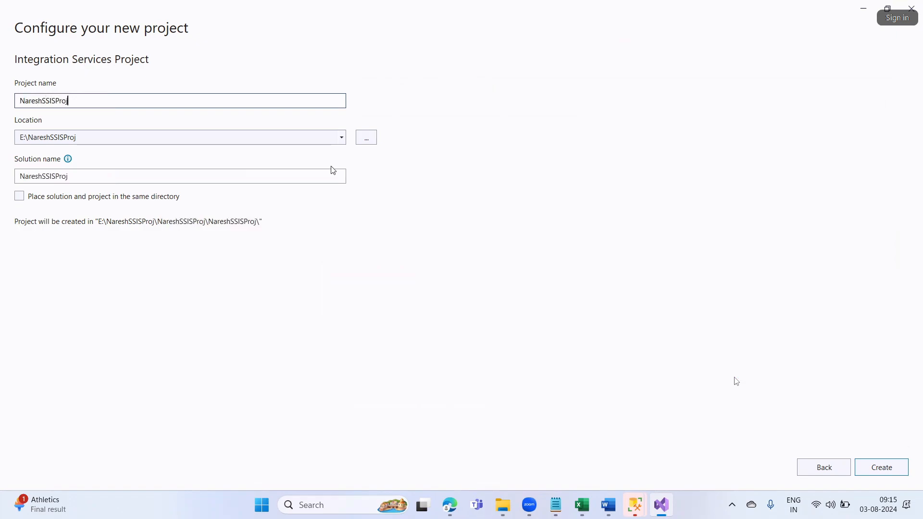
- Set the project location to the NareshSSISProj folder on New Volume (G:)
click(373, 142)
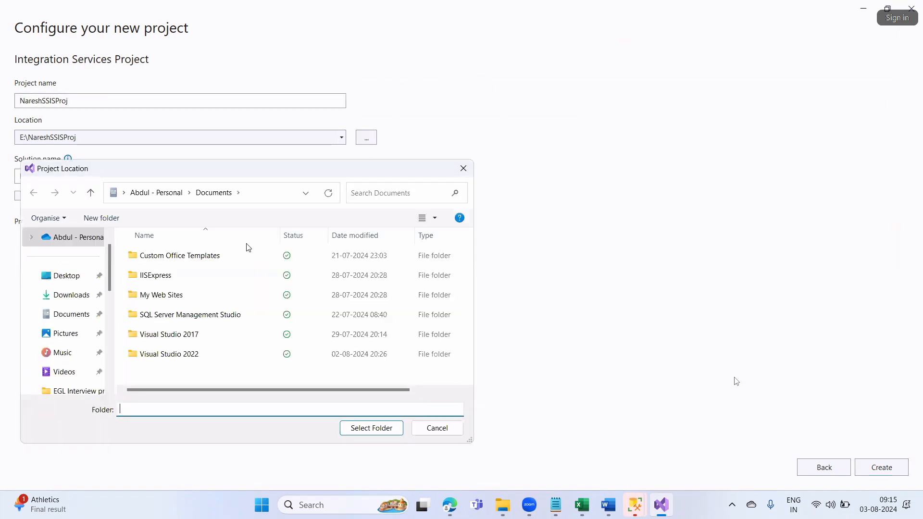
scroll(73, 313, down, 5)
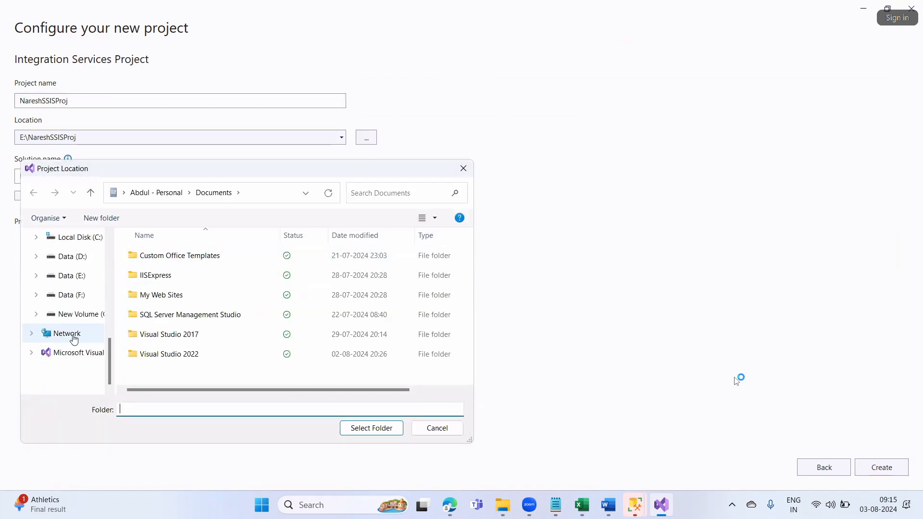
click(76, 295)
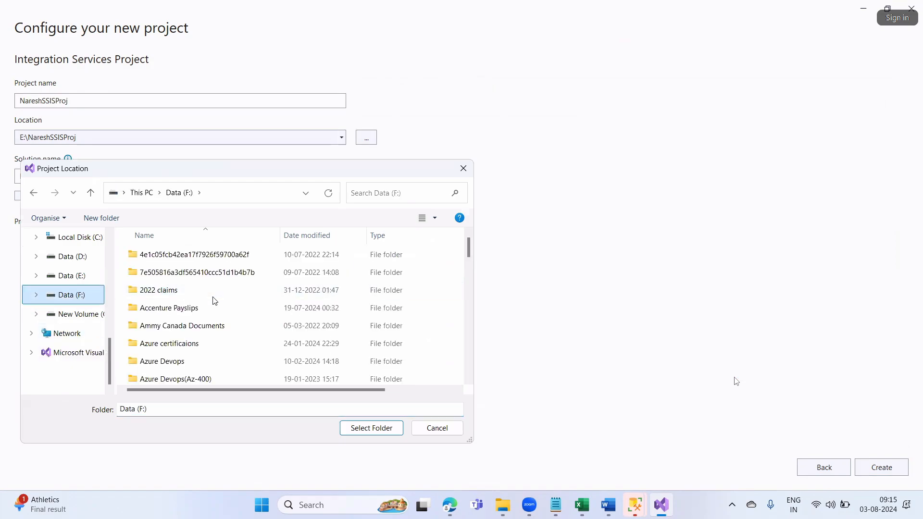
click(73, 314)
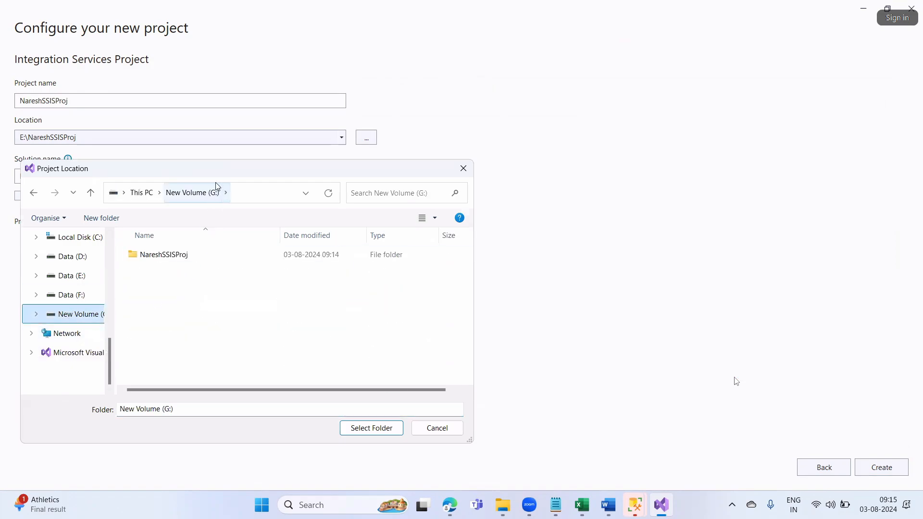
click(164, 259)
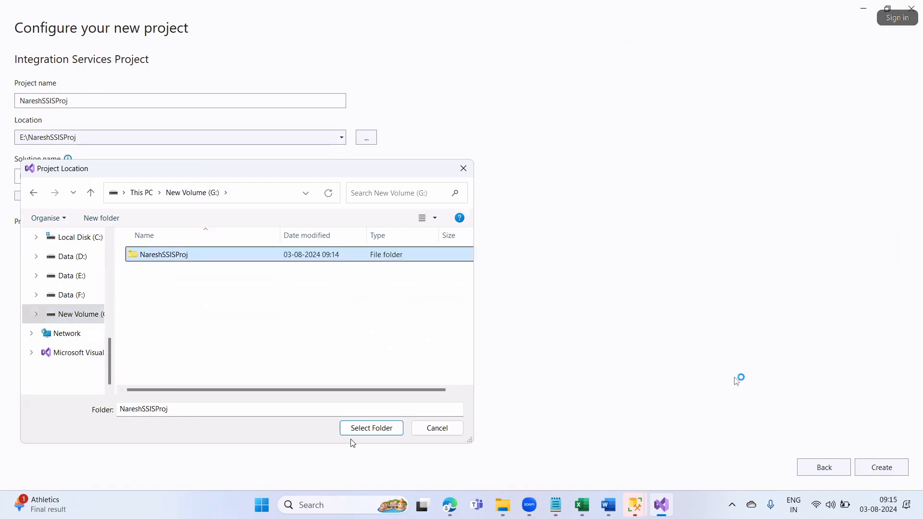
click(388, 433)
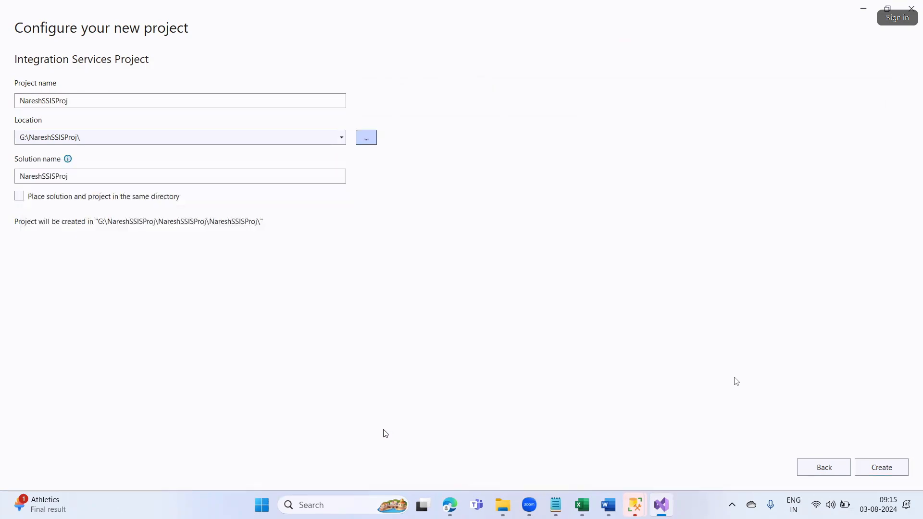
- Create the NareshSSISProj Integration Services project after rechecking the study material
click(608, 505)
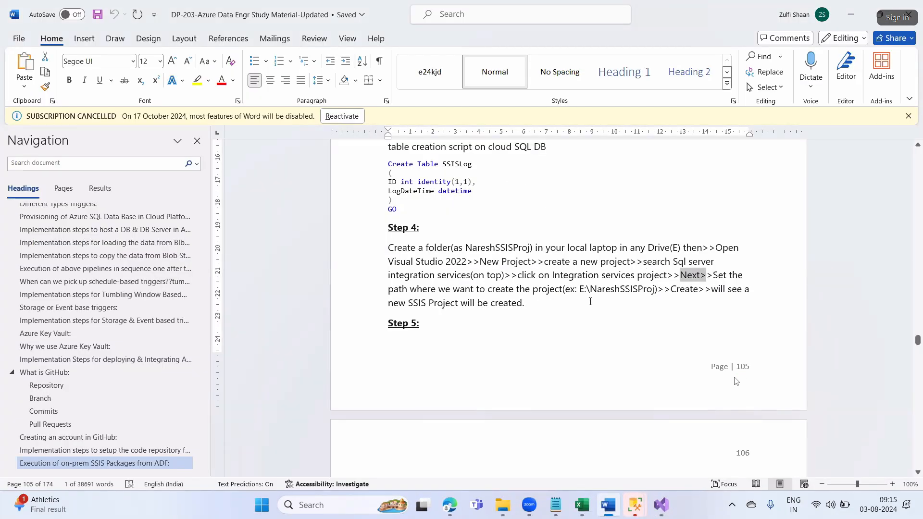
double_click(674, 292)
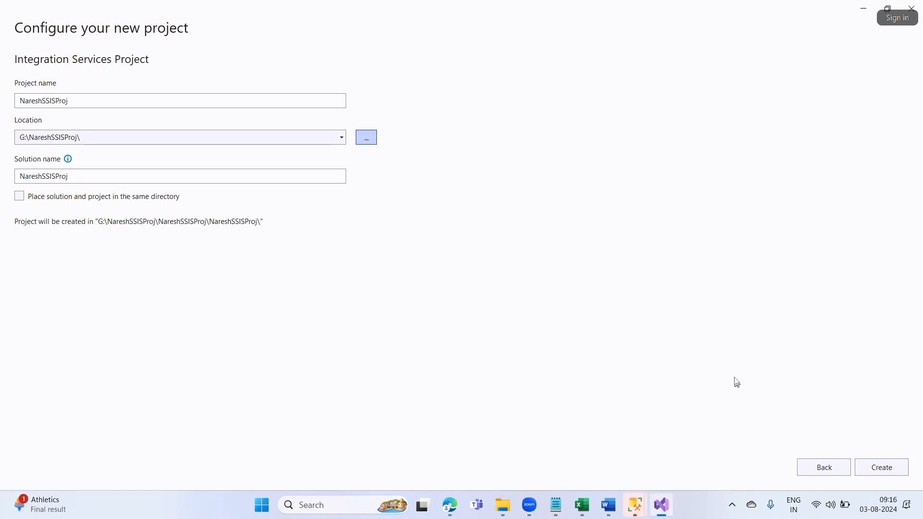
click(885, 473)
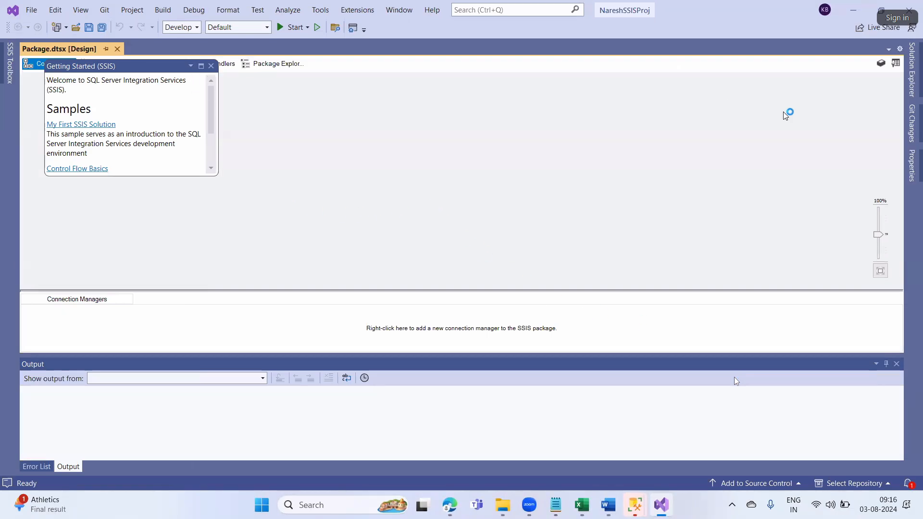
- Open Solution Explorer and review the study material's connection manager instructions
click(913, 72)
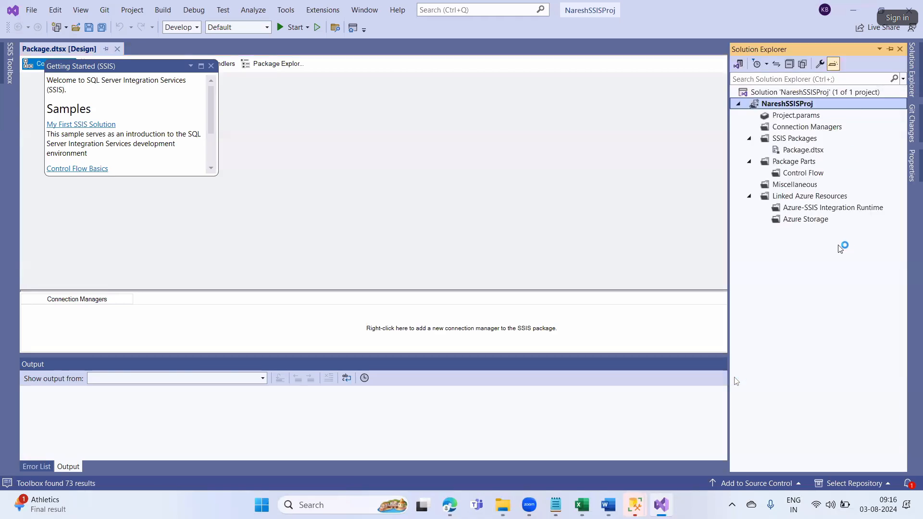
click(613, 507)
scroll(491, 361, down, 5)
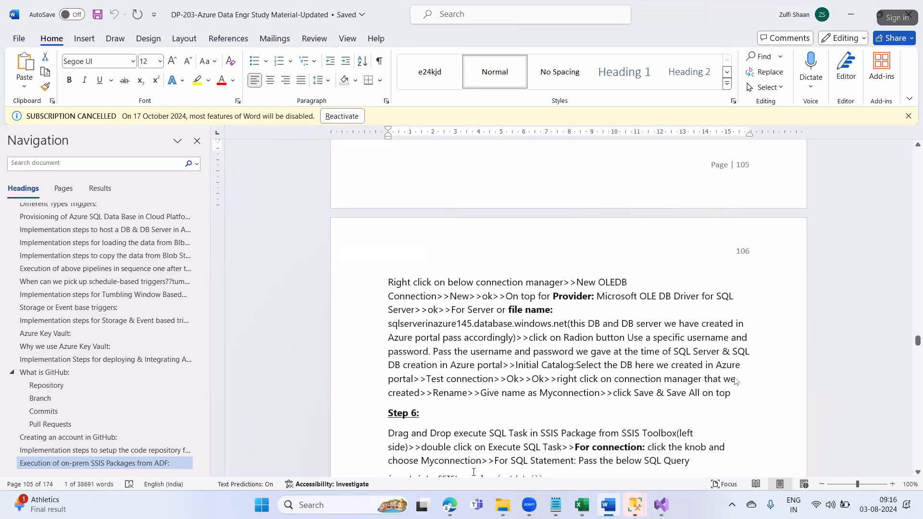
key(alt+Tab)
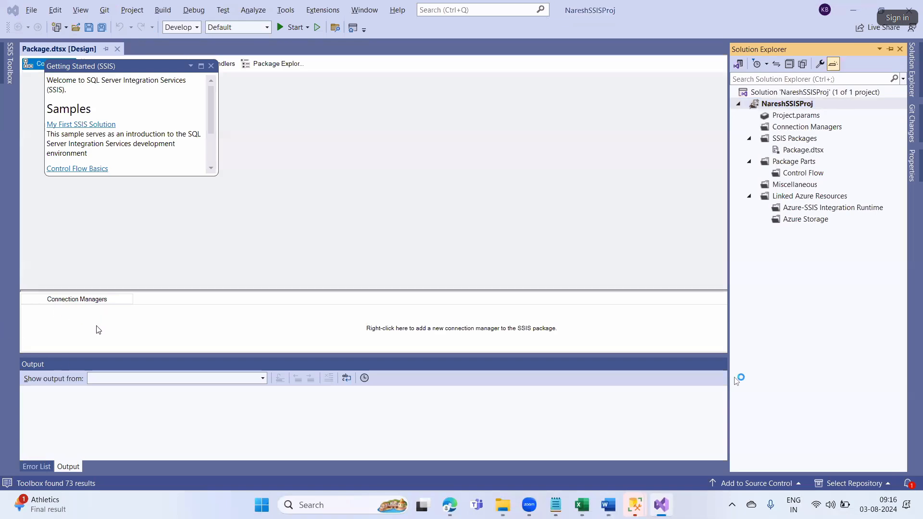
key(alt+Tab)
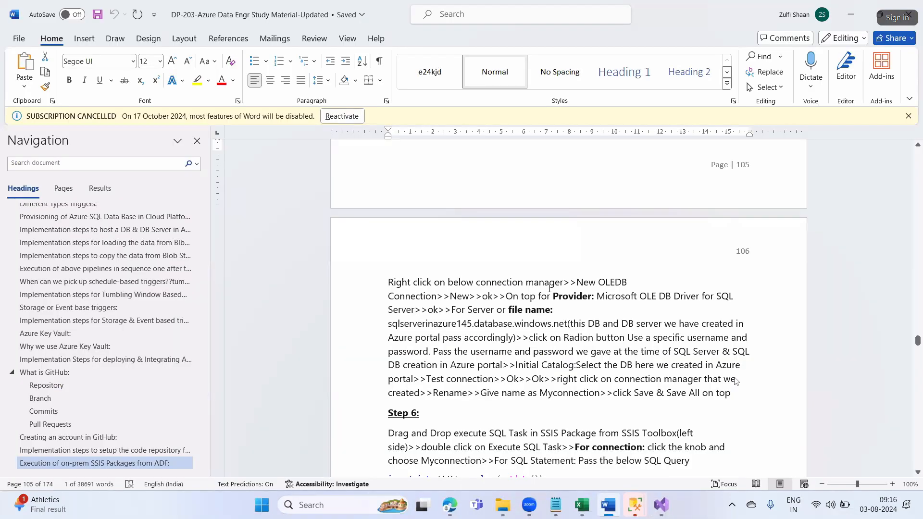
key(alt+Tab)
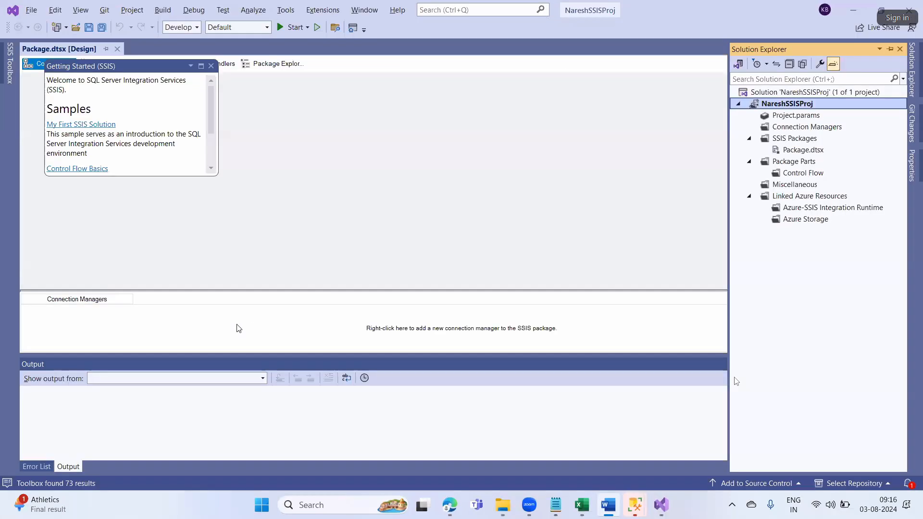
- Add a new OLE DB connection manager and delete its existing data connection, checking the study material
right_click(82, 324)
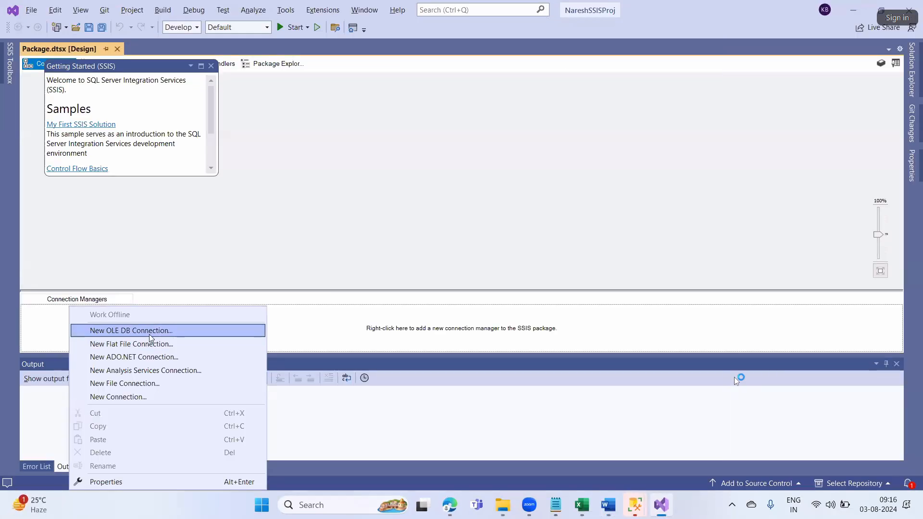
click(130, 331)
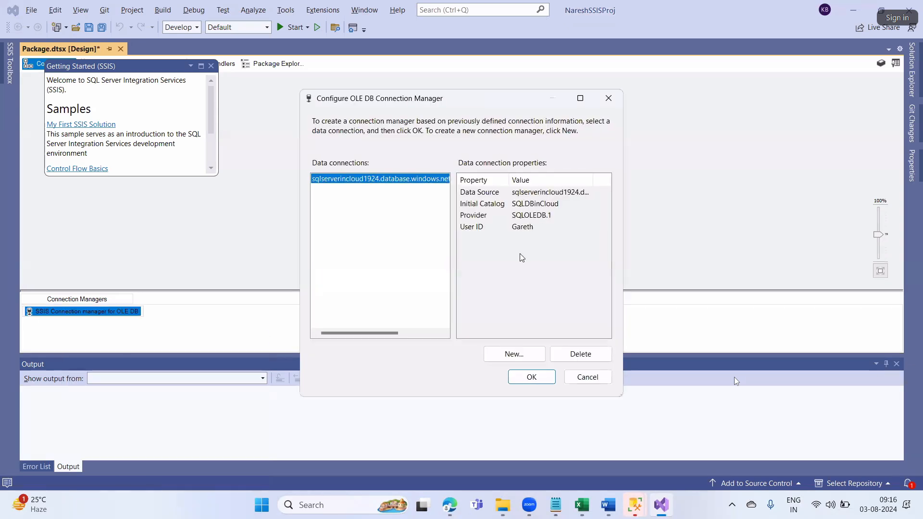
click(574, 354)
key(alt+Tab)
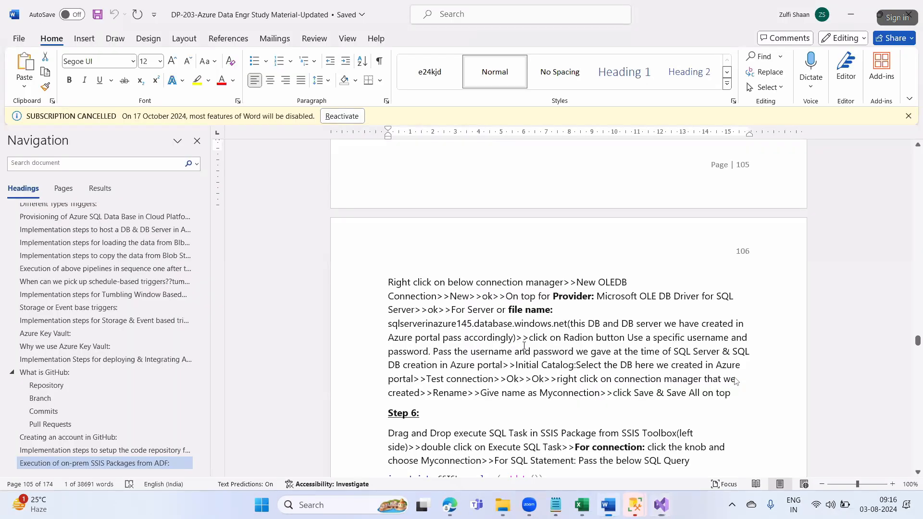
double_click(453, 296)
drag(450, 297, 590, 298)
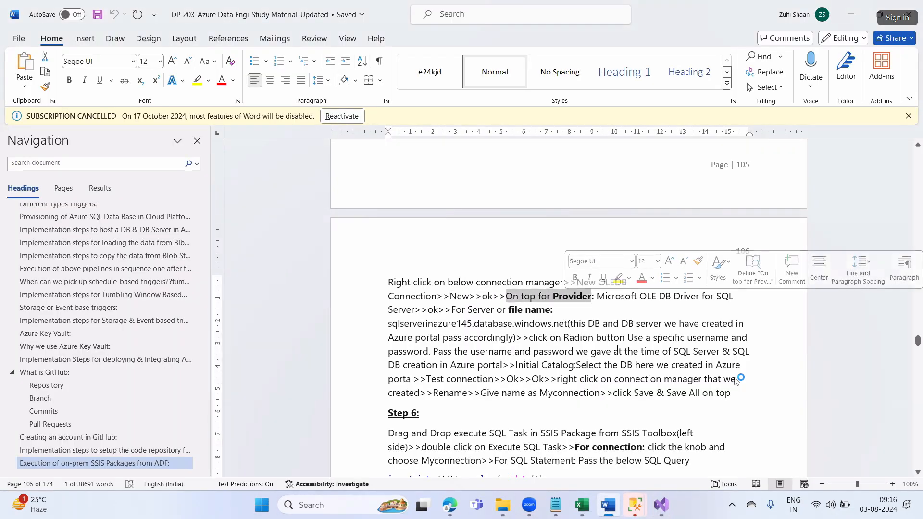
key(alt+Tab)
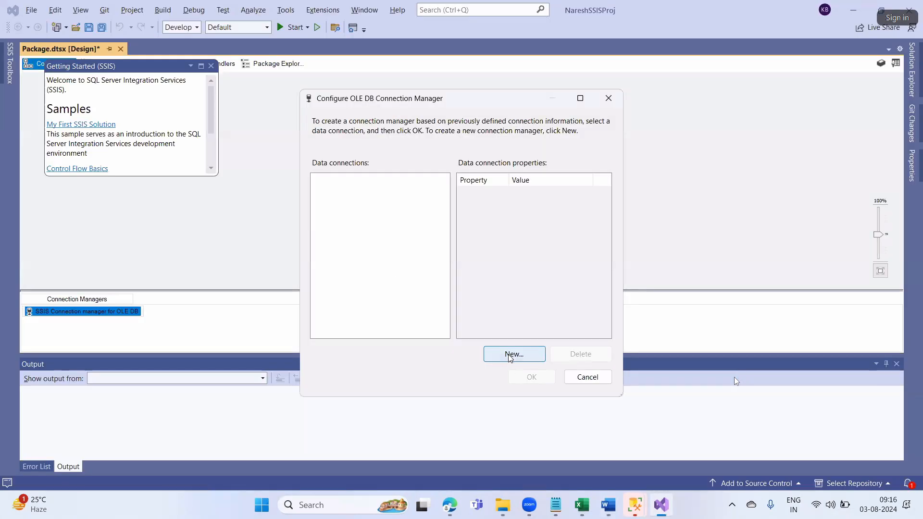
- Create a new connection with the provider set to Microsoft OLE DB Driver for SQL Server
click(510, 356)
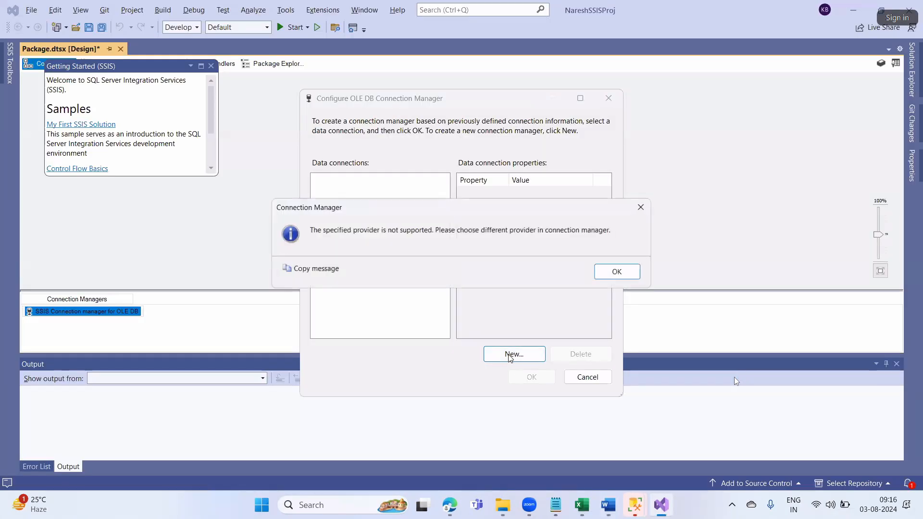
click(612, 275)
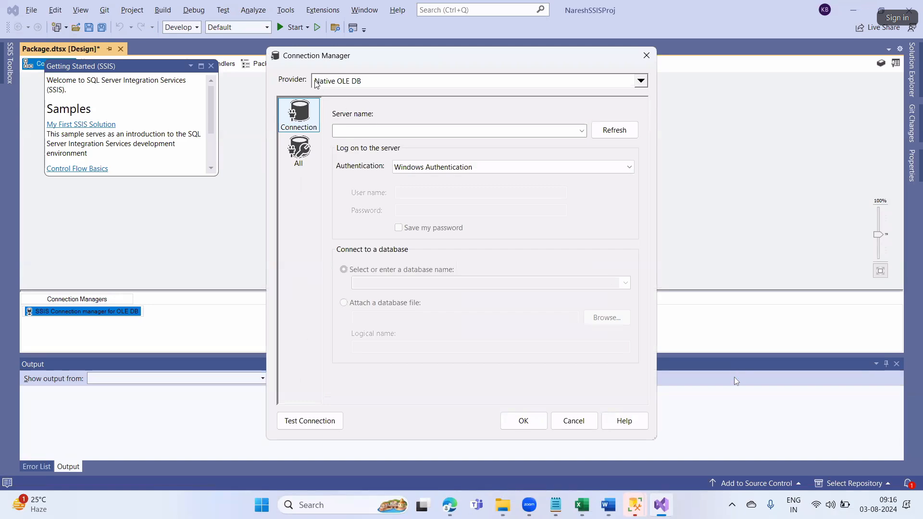
click(641, 81)
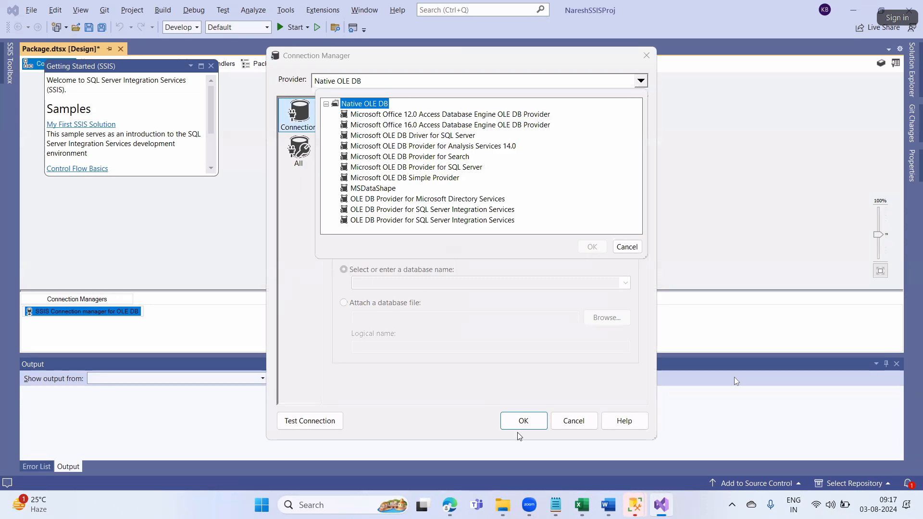
click(609, 505)
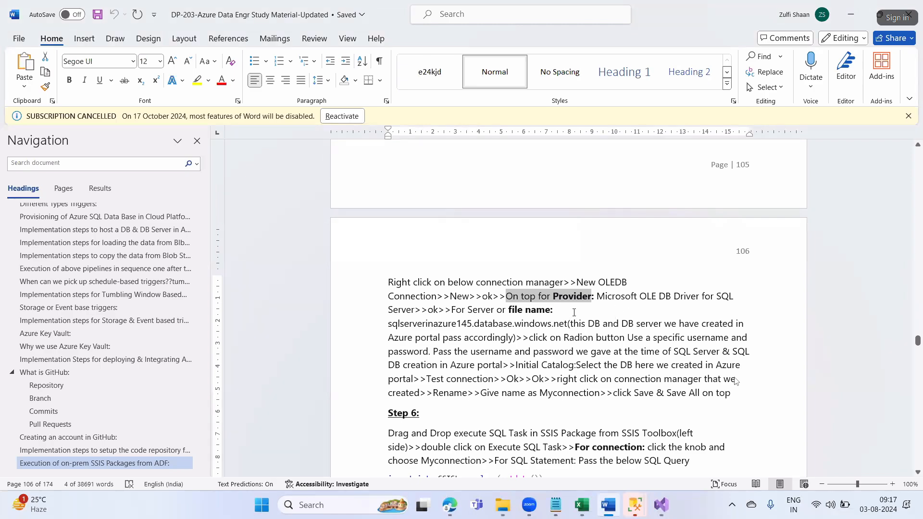
drag(599, 296, 731, 297)
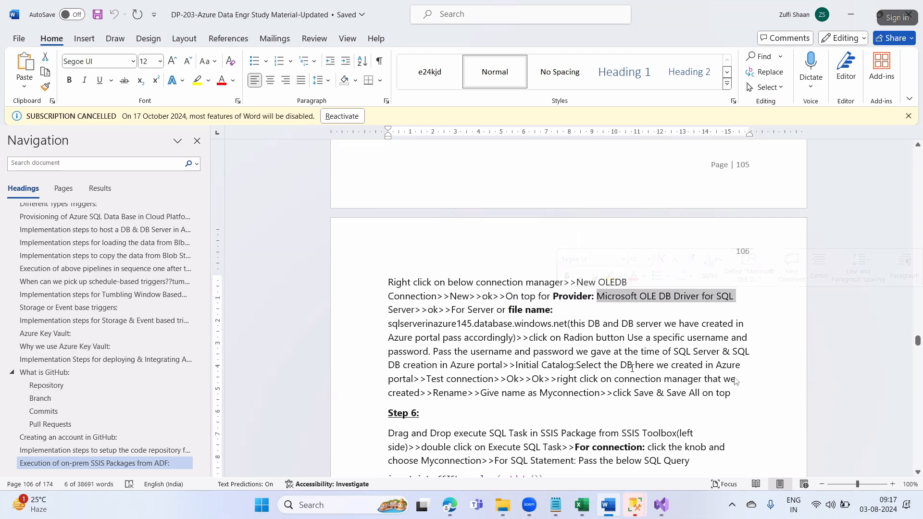
key(alt+Tab)
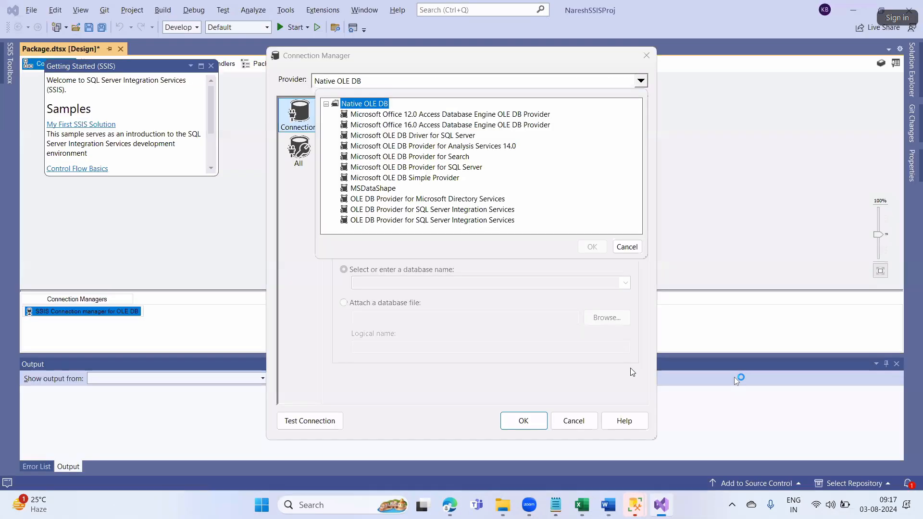
key(alt+Tab)
key(alt+Tab)
click(406, 140)
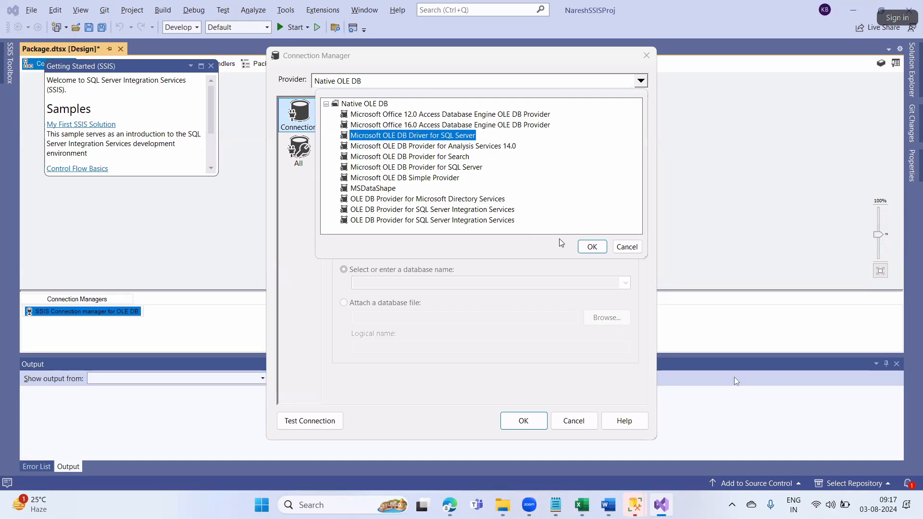
click(592, 247)
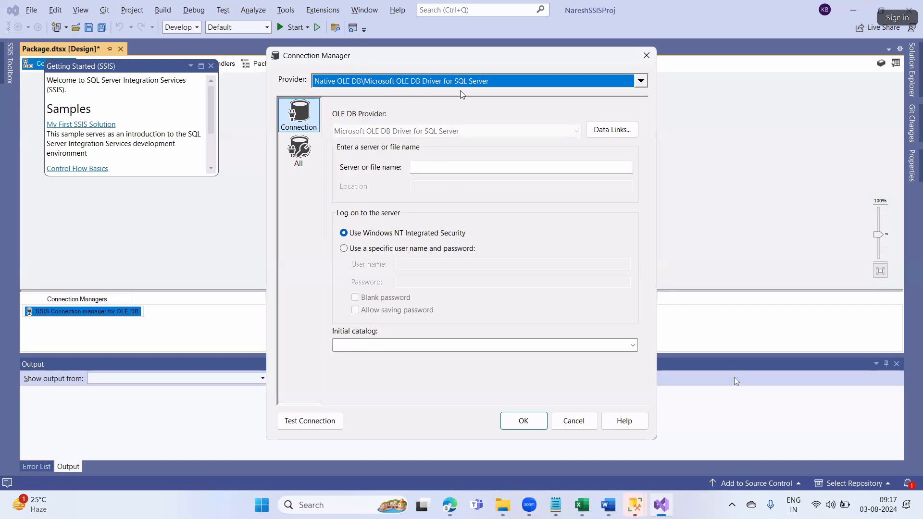
- Copy the Azure SQL server name from the portal and paste it as the connection's server name
key(alt+Tab)
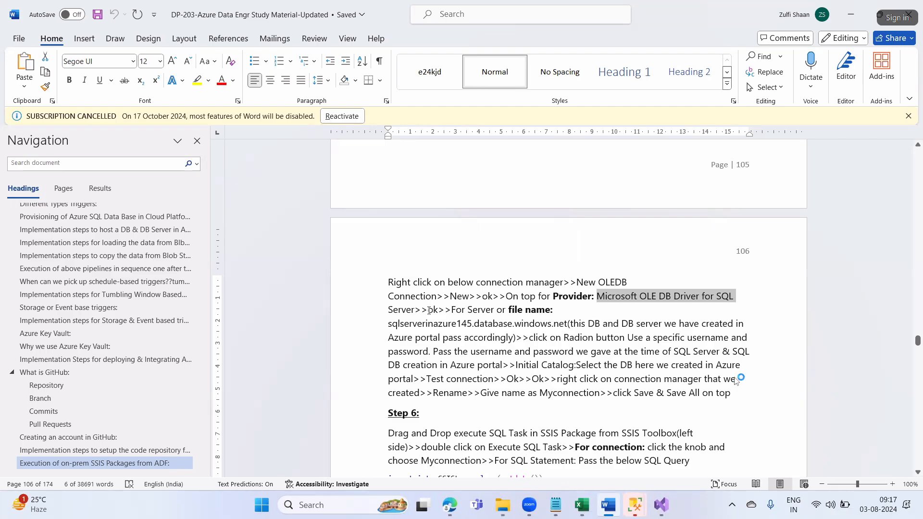
drag(452, 311, 551, 313)
drag(383, 326, 566, 324)
click(449, 505)
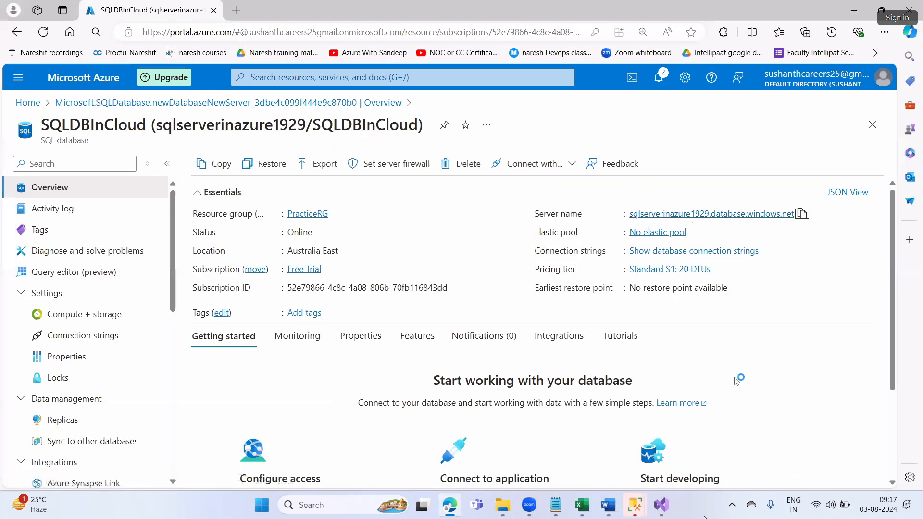
click(666, 506)
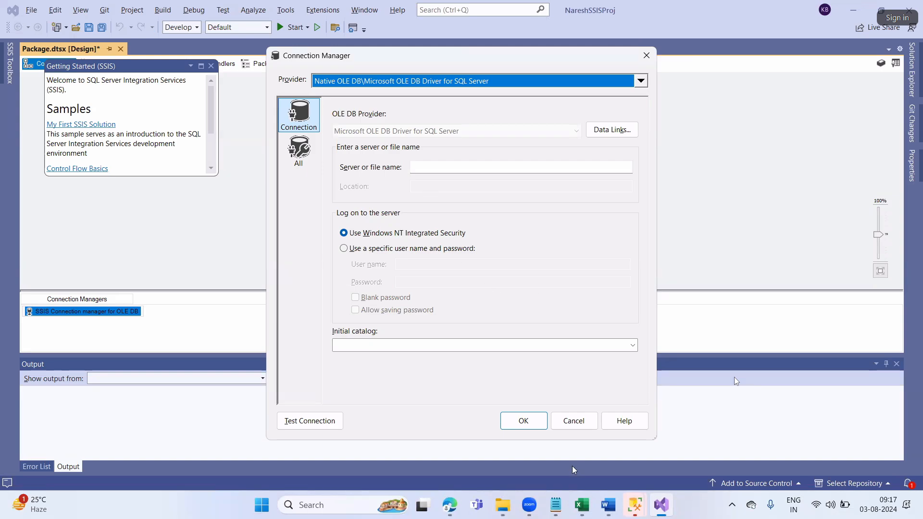
click(449, 505)
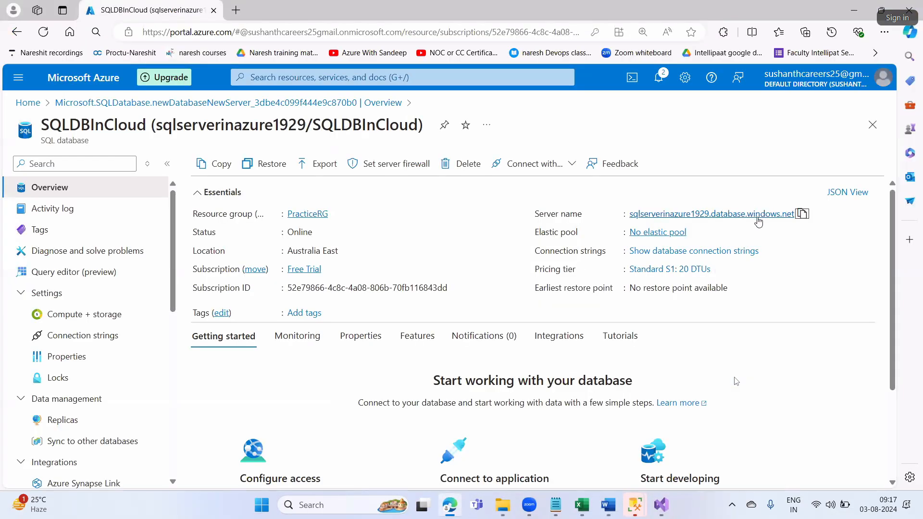
click(802, 214)
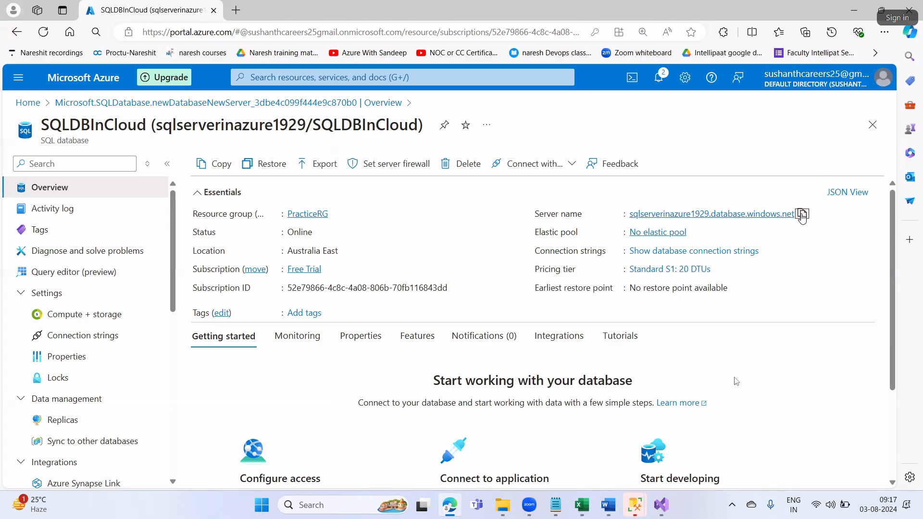
click(661, 505)
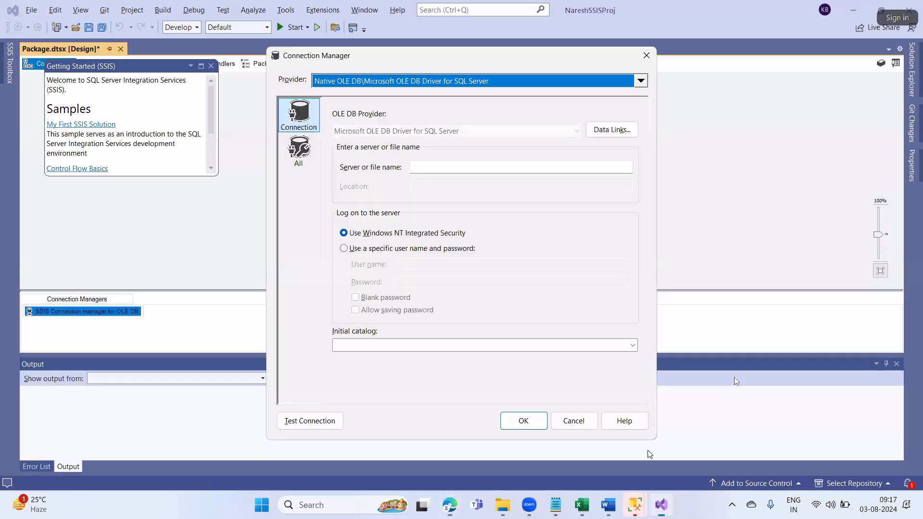
click(438, 168)
key(ctrl+v)
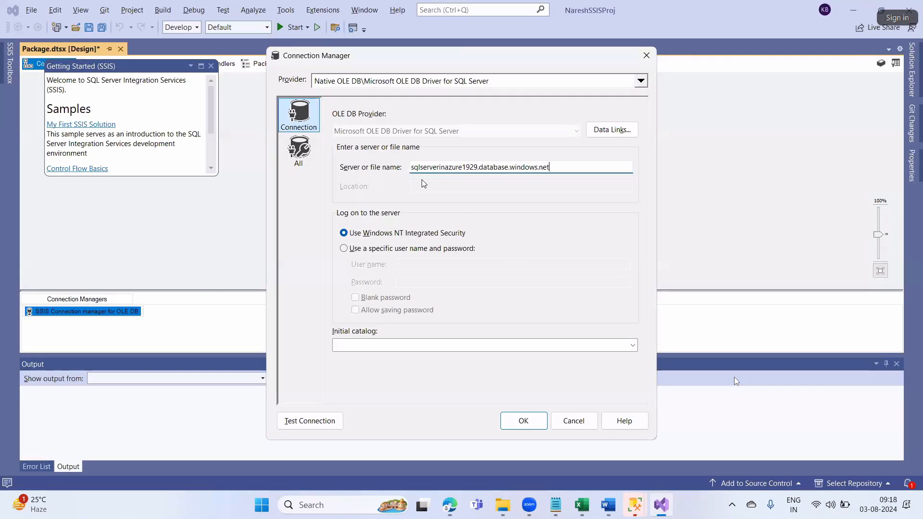
- Compare the study material's server and authentication instructions with the server name in the Azure portal
click(604, 494)
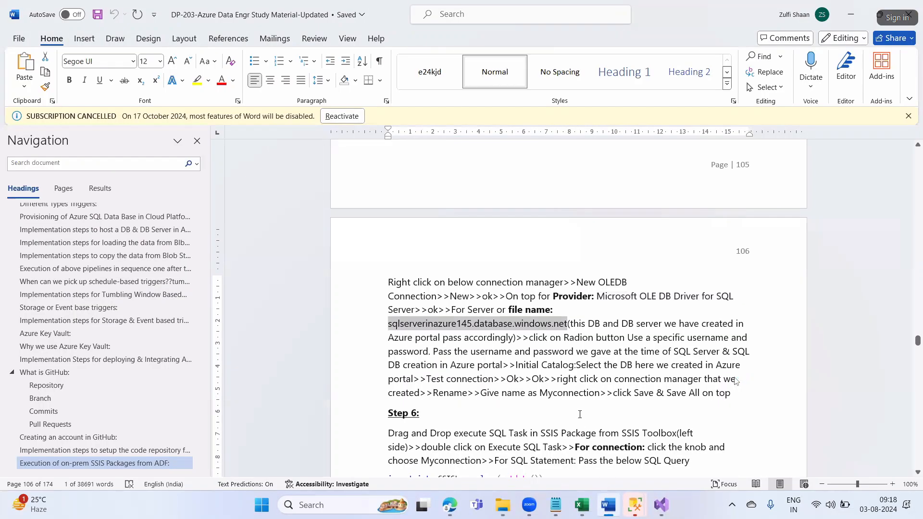
click(516, 339)
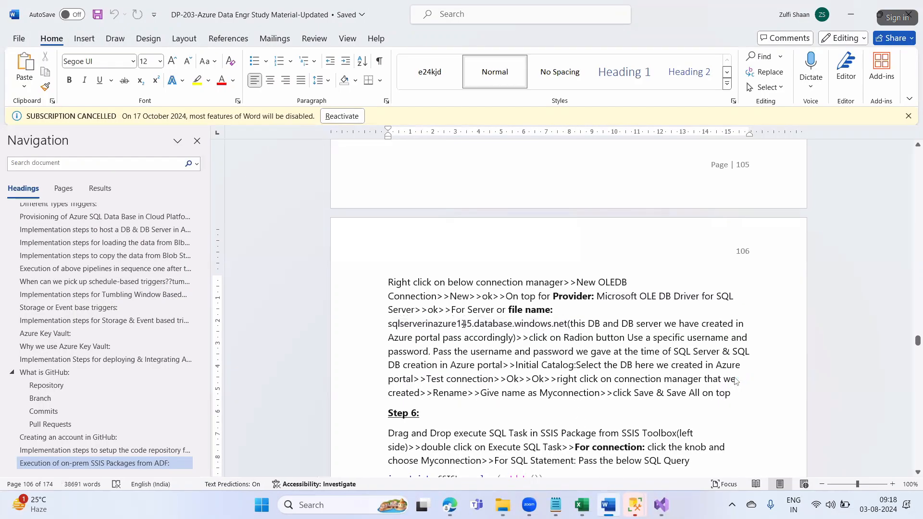
double_click(465, 325)
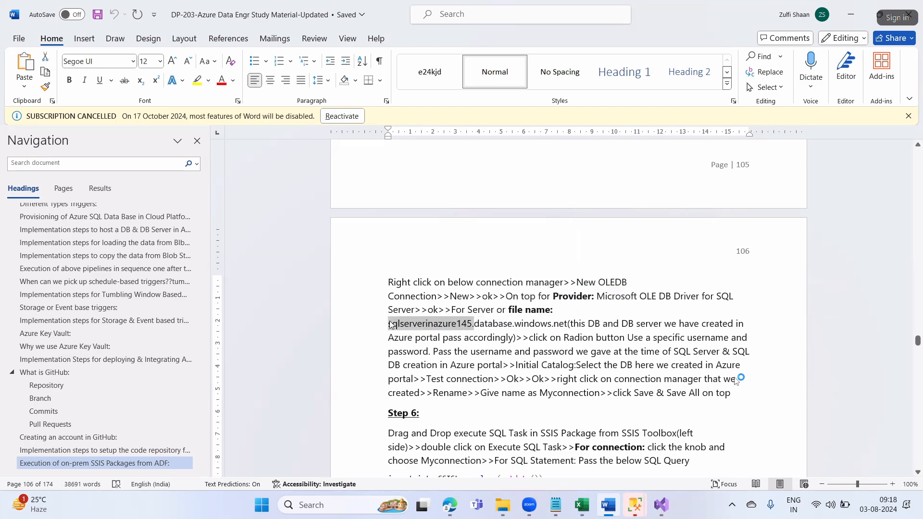
key(alt+Tab)
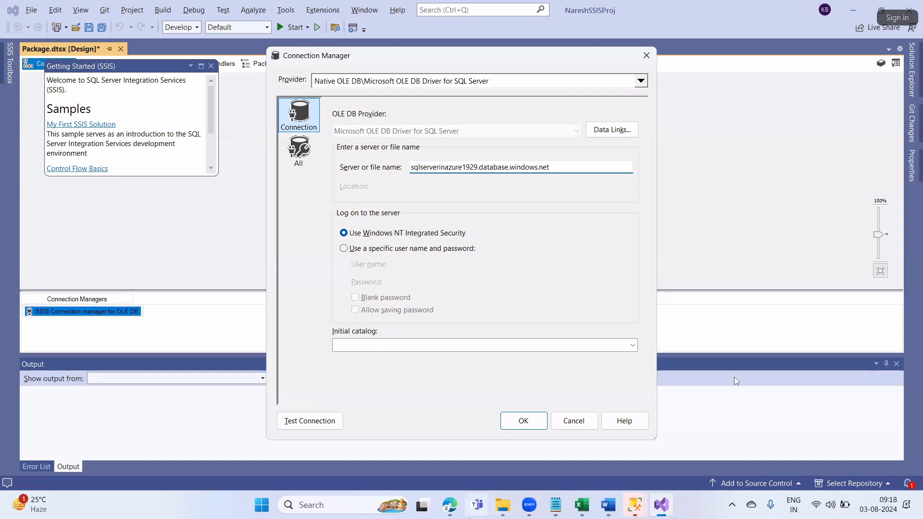
click(452, 511)
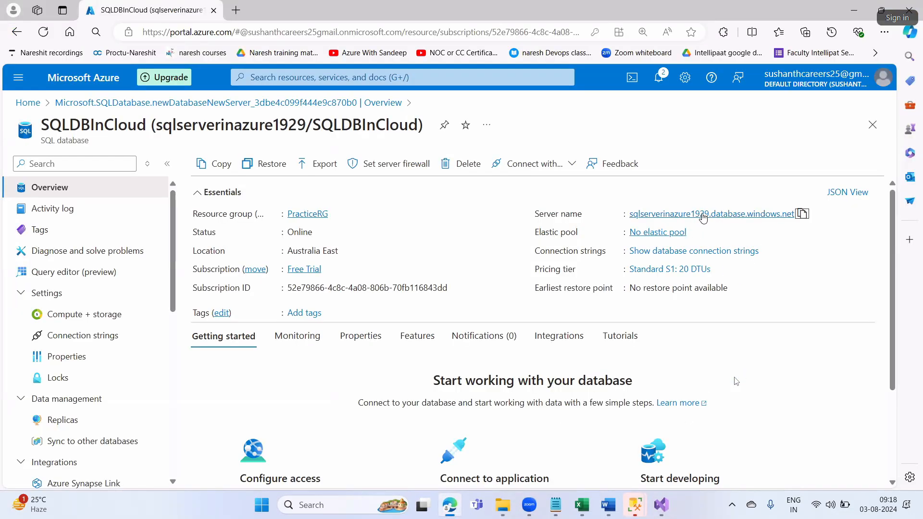
click(608, 505)
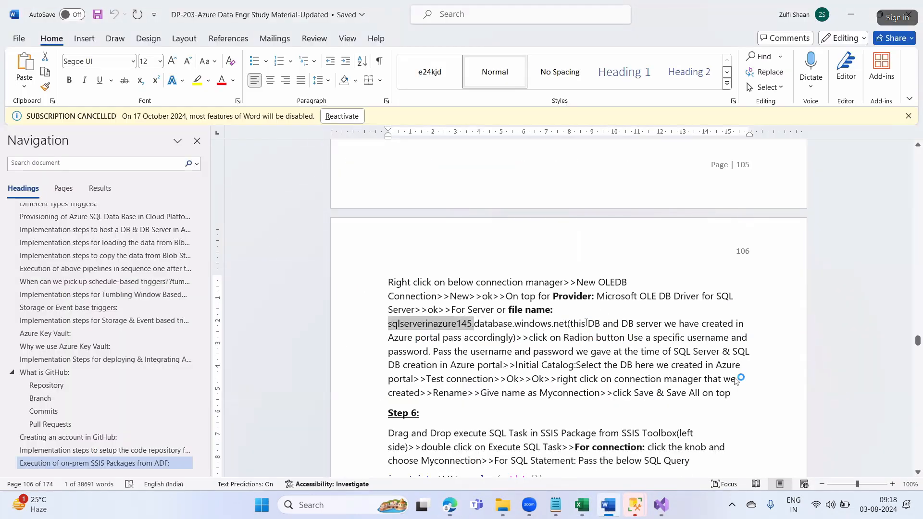
drag(572, 323, 717, 332)
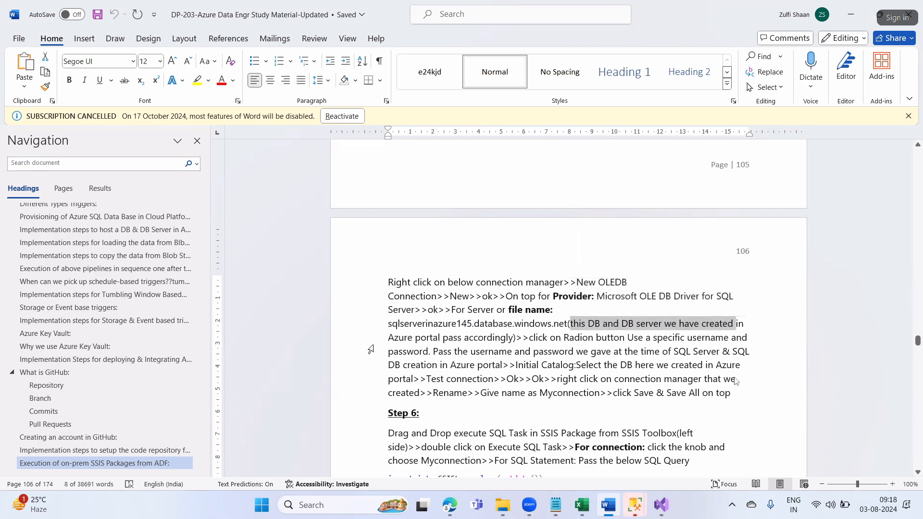
drag(389, 340, 456, 339)
drag(514, 340, 726, 344)
key(alt+Tab)
key(alt+Tab)
- Switch the connection's authentication to a specific user name and password
click(661, 506)
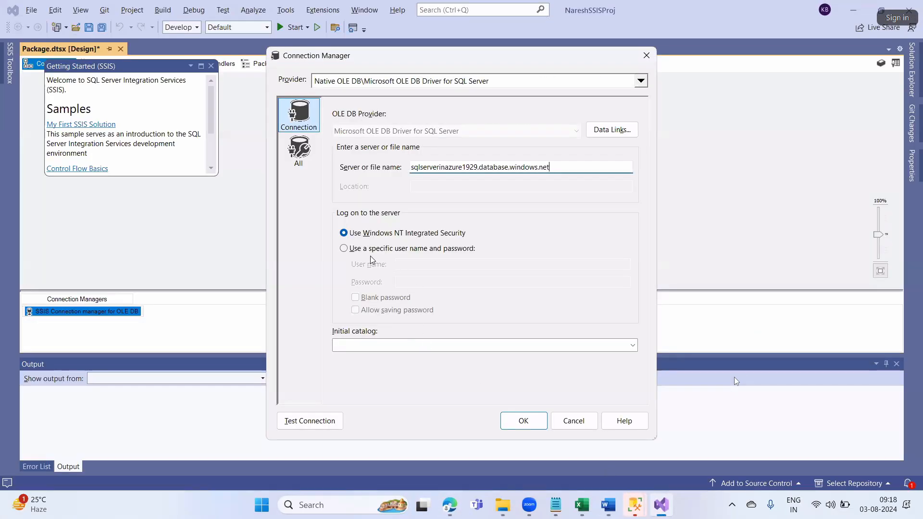
click(342, 249)
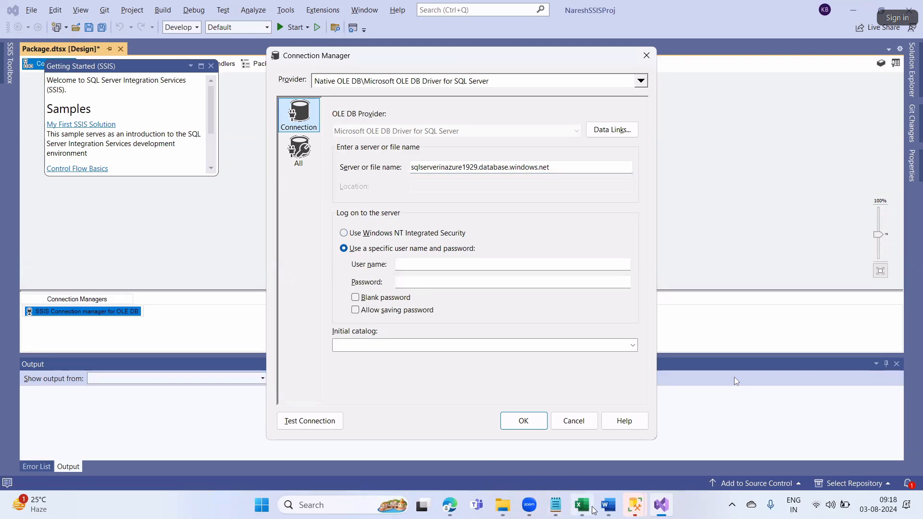
click(608, 505)
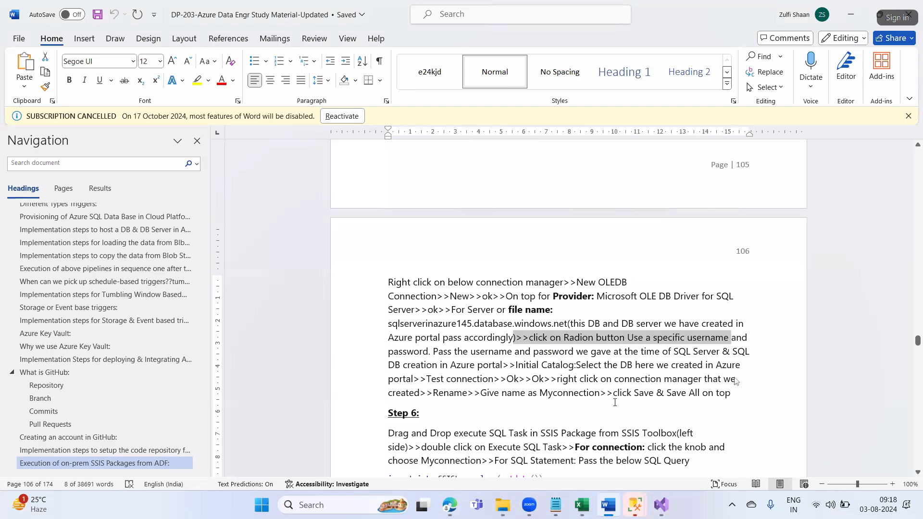
- Enter the SQL server admin user name and its password as the connection's login credentials
drag(435, 354, 749, 354)
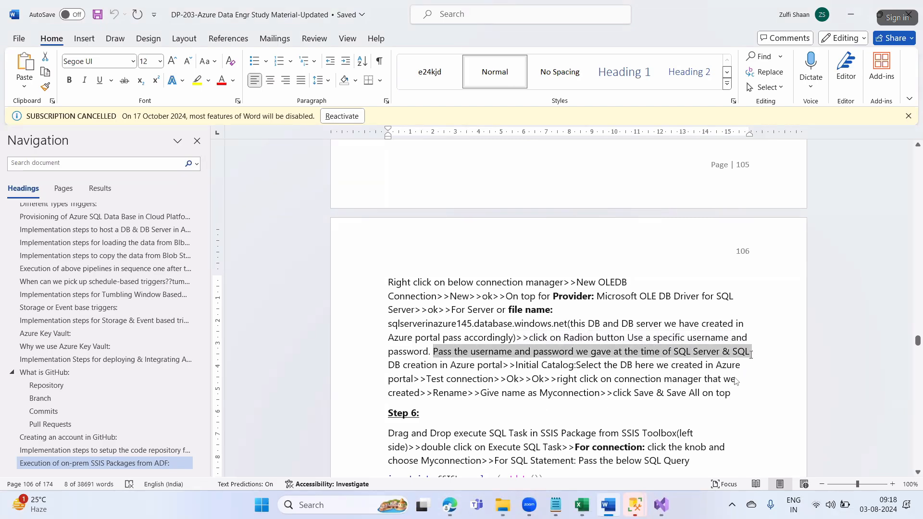
drag(406, 368, 475, 366)
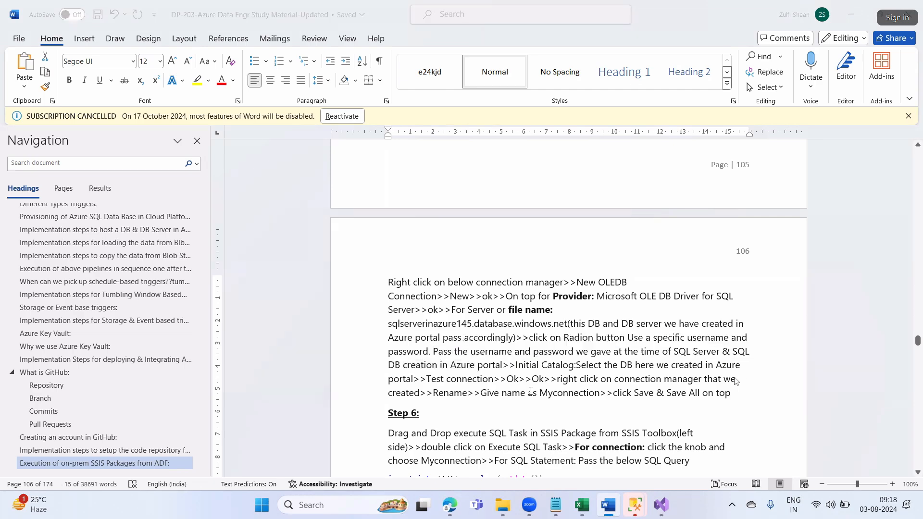
key(alt+Tab)
click(419, 266)
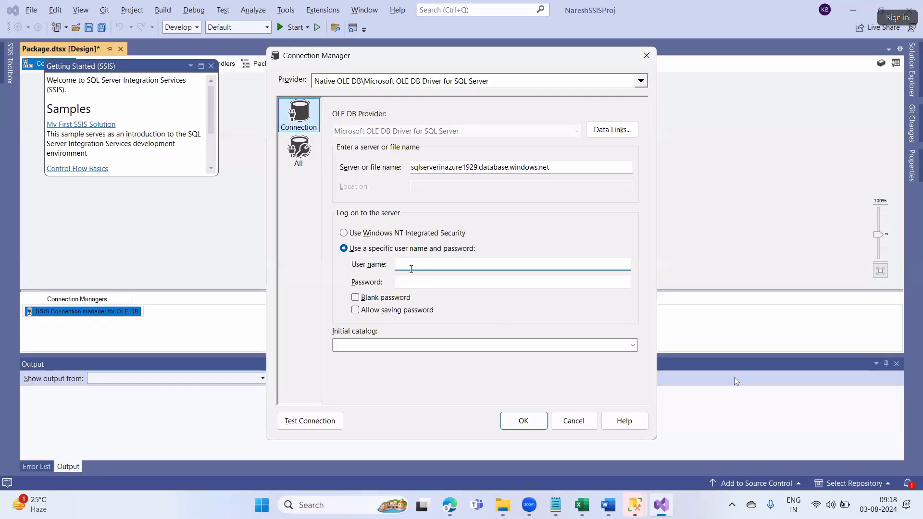
text(Gareth)
key(Tab)
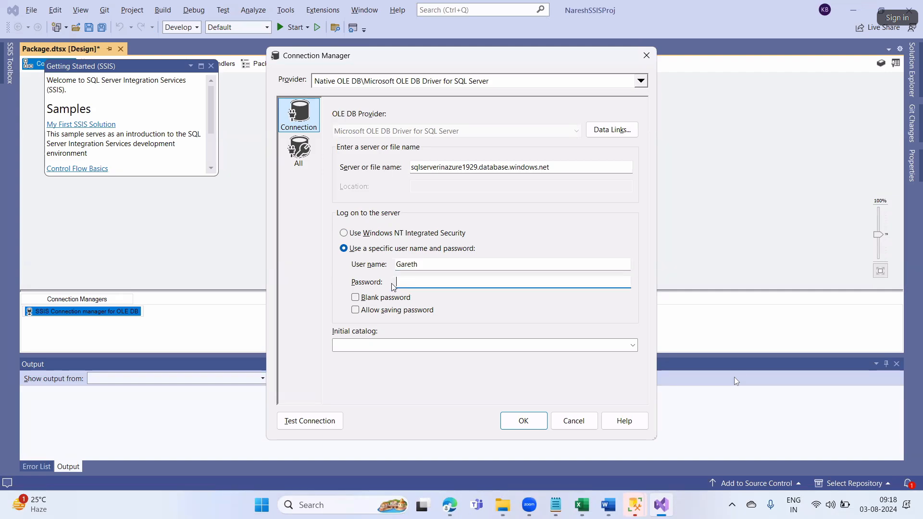
text(Password123)
- Review the study material's initial catalog instructions and the database name shown in the Azure portal
key(alt+Tab)
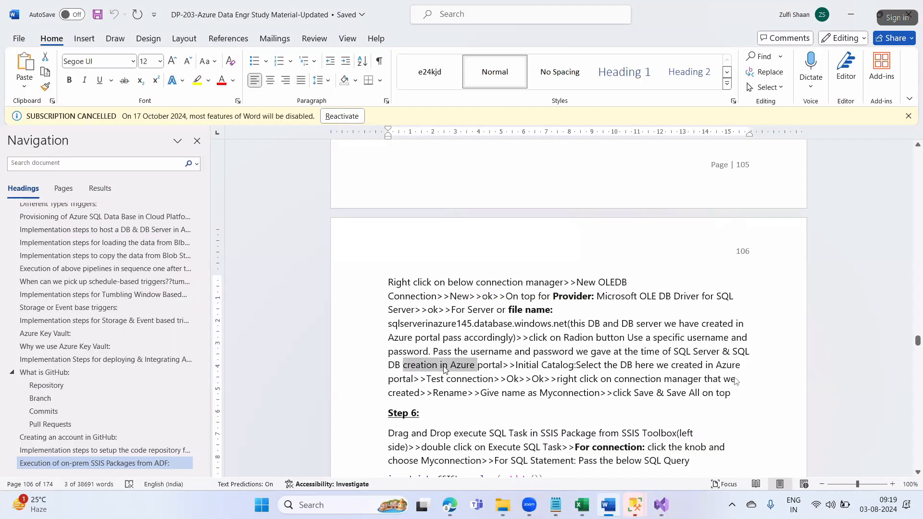
drag(534, 353, 726, 356)
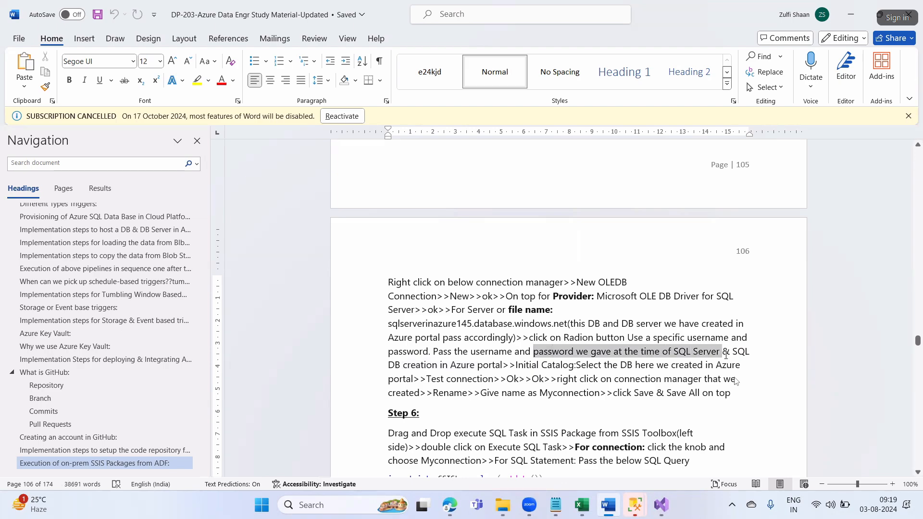
click(628, 364)
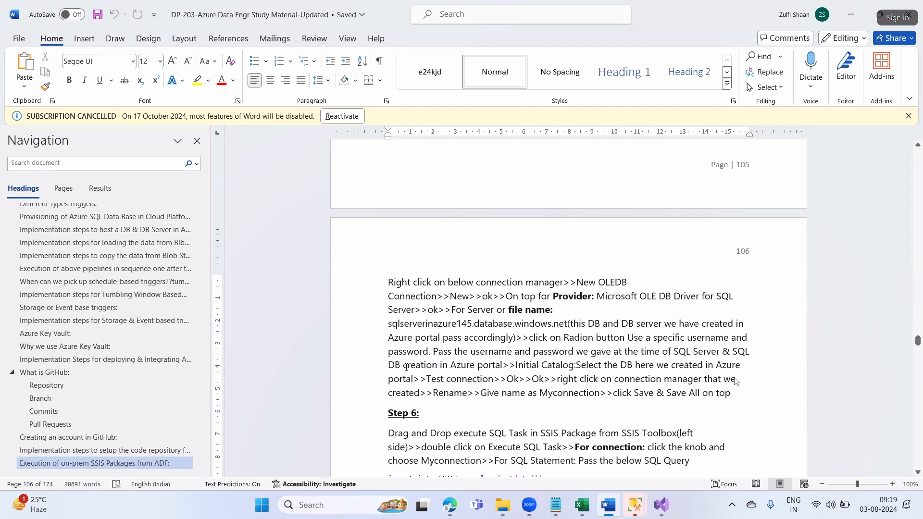
drag(400, 366, 535, 367)
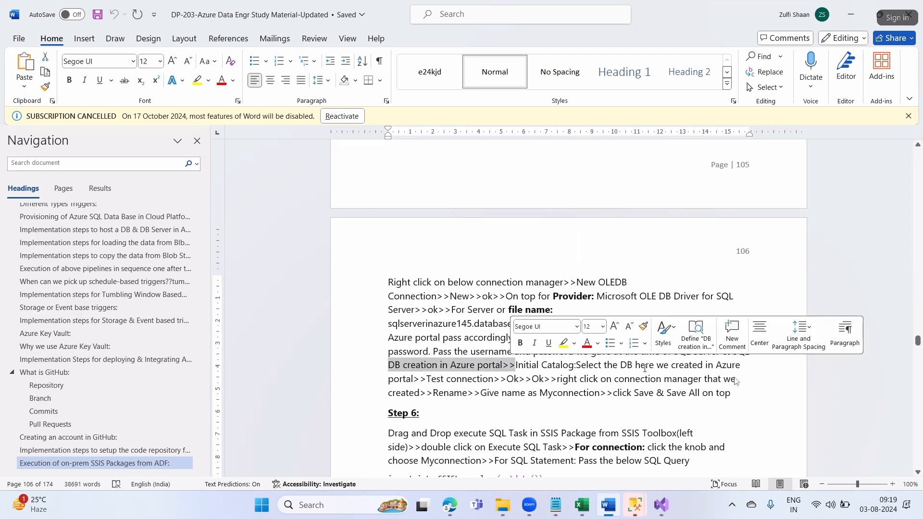
drag(652, 364, 725, 367)
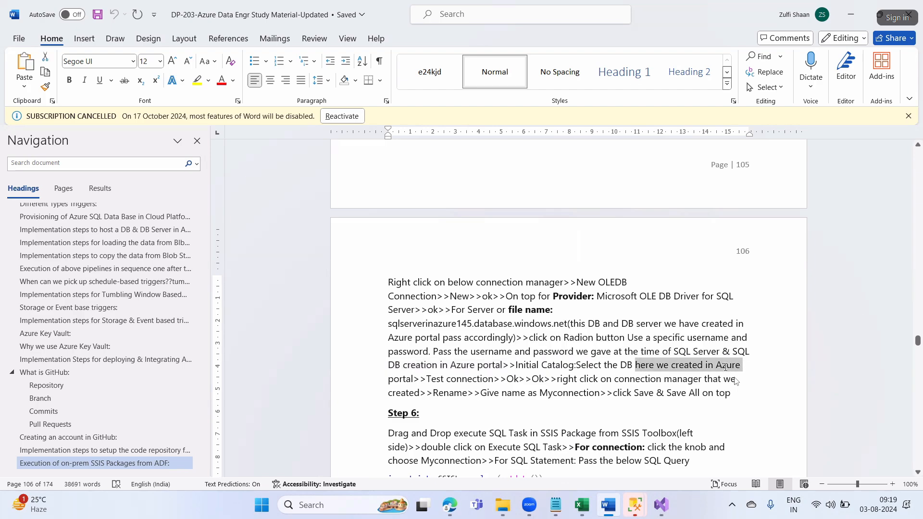
double_click(417, 379)
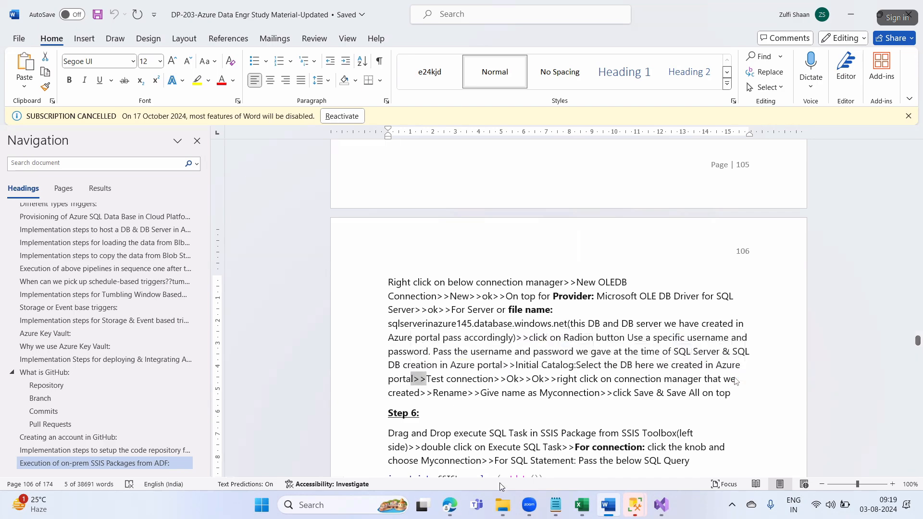
click(455, 510)
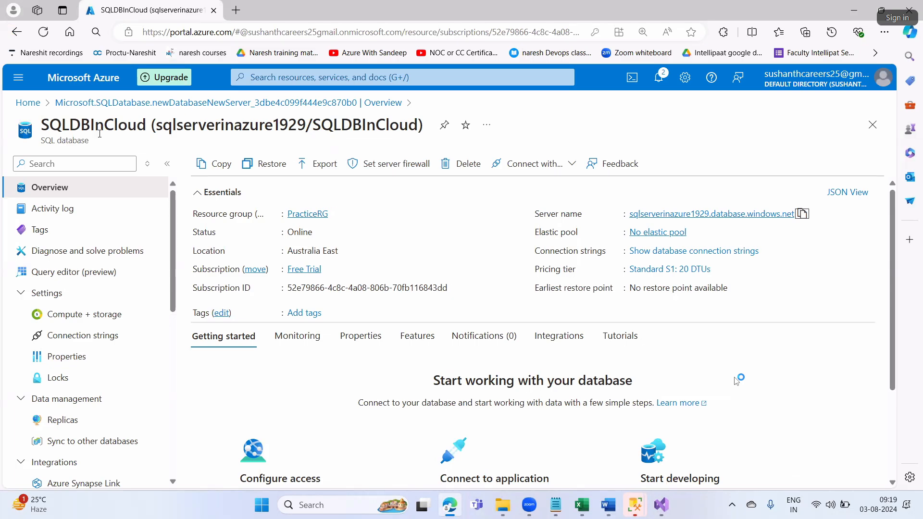
drag(44, 125, 146, 126)
click(662, 505)
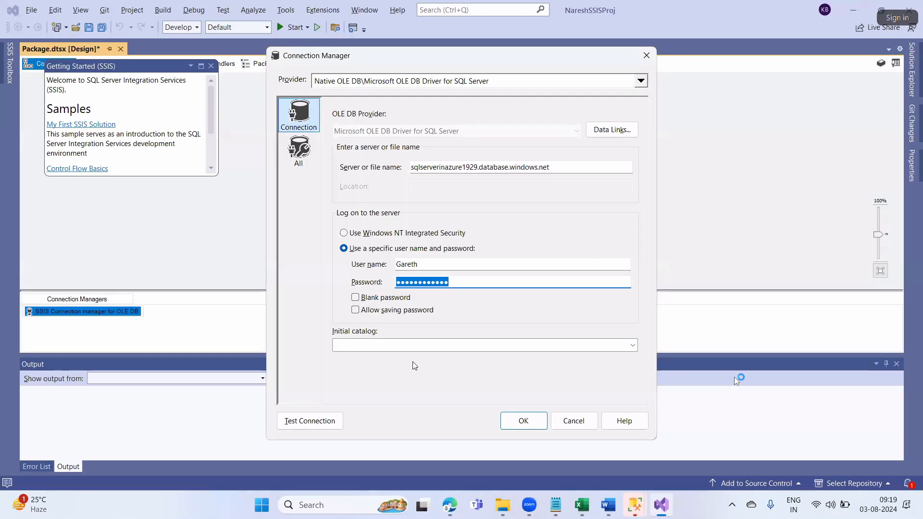
- Set the connection's initial catalog to the SQLDBInCloud database
click(633, 346)
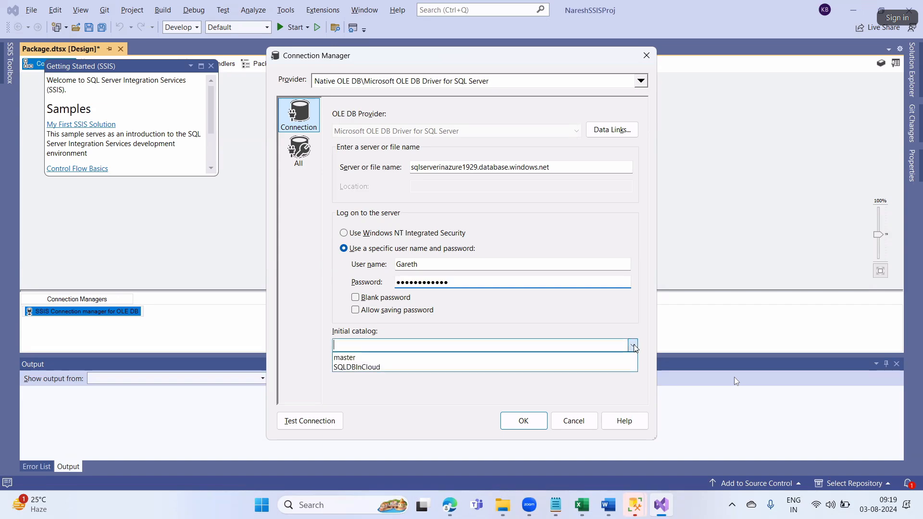
click(359, 368)
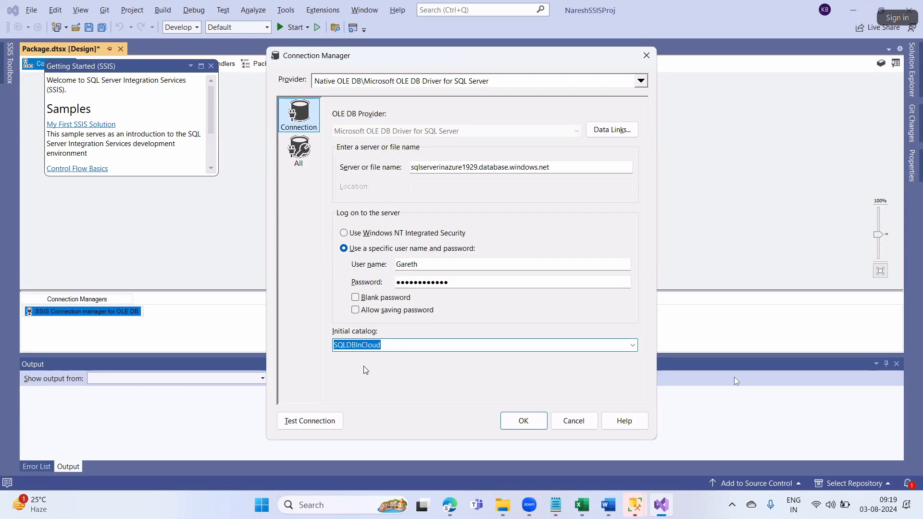
click(605, 503)
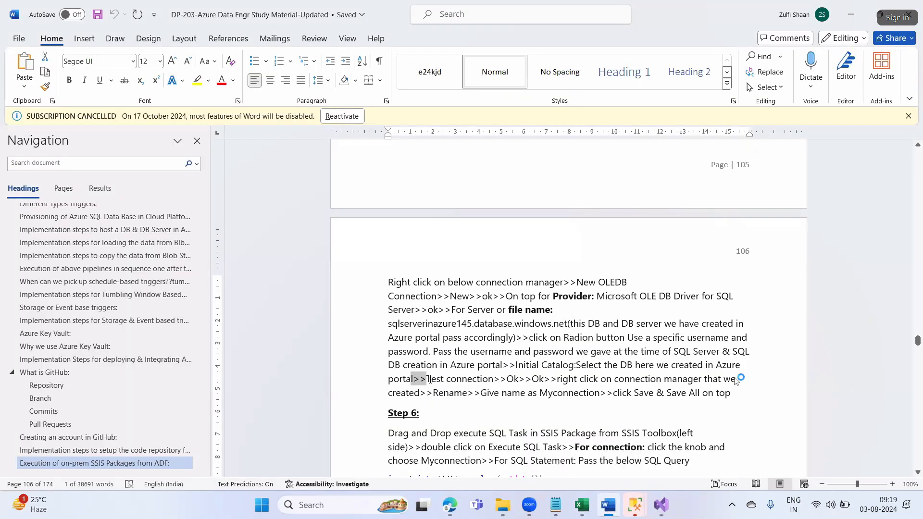
- Test the connection and accept the new data connection in the OLE DB connection manager configuration
drag(427, 379, 493, 380)
click(532, 380)
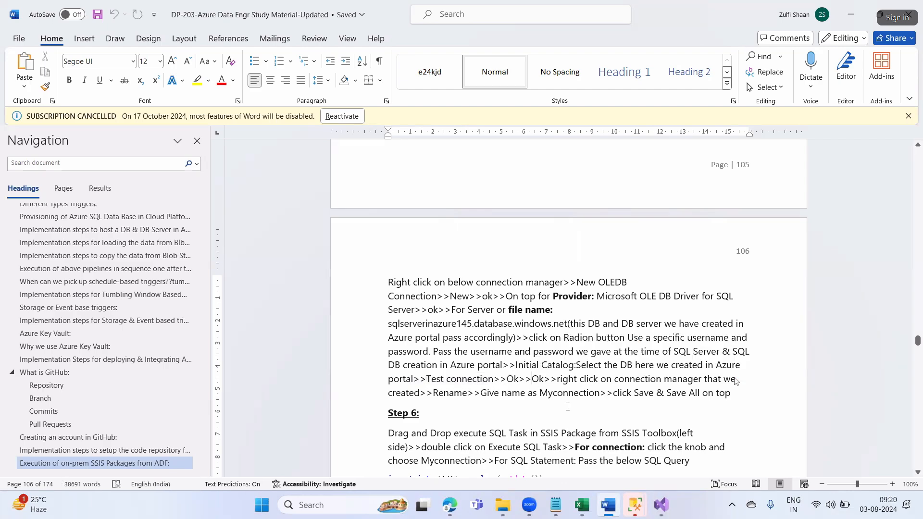
key(alt+Tab)
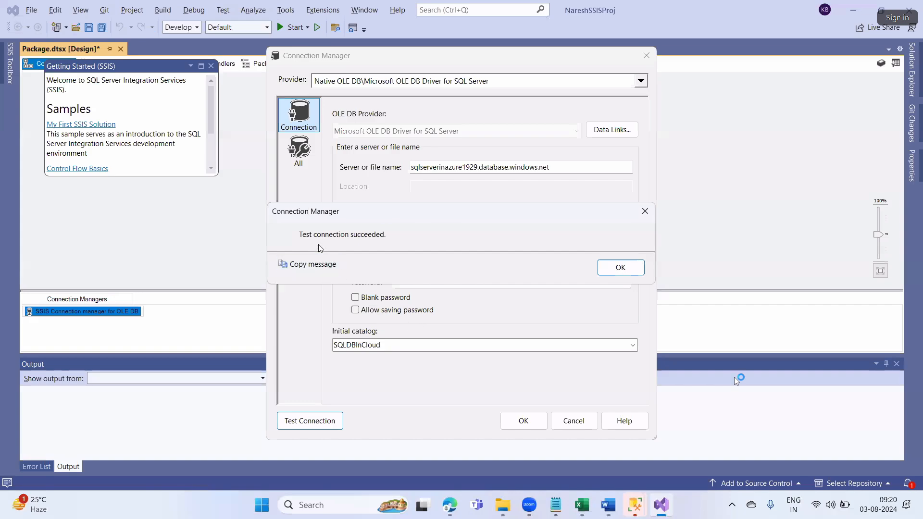
click(628, 270)
click(523, 421)
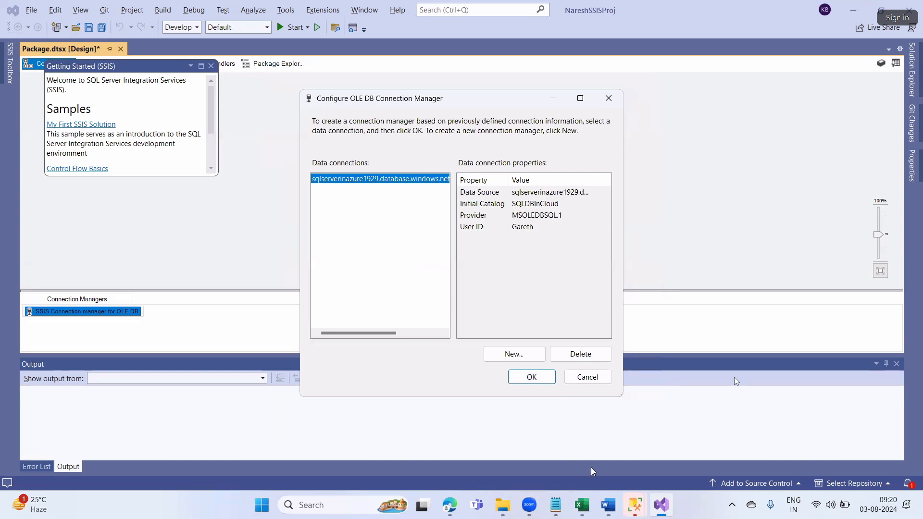
click(608, 505)
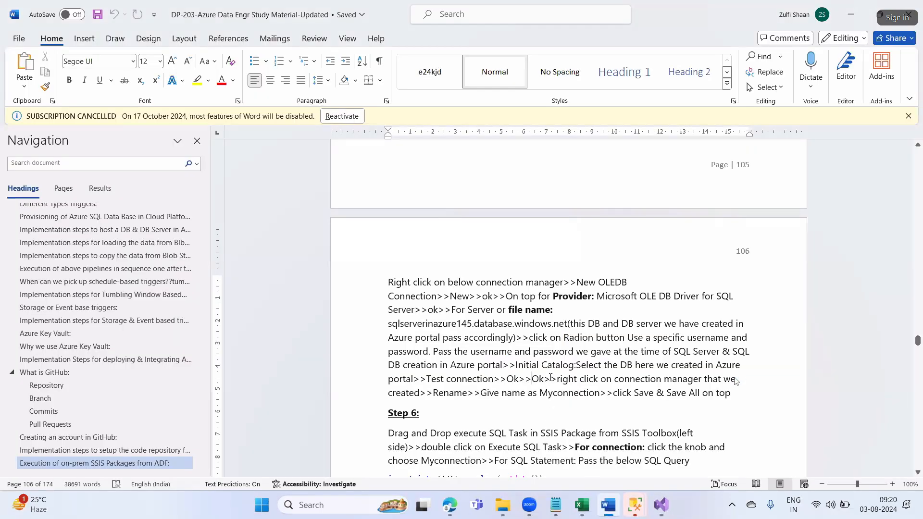
key(alt+Tab)
click(531, 378)
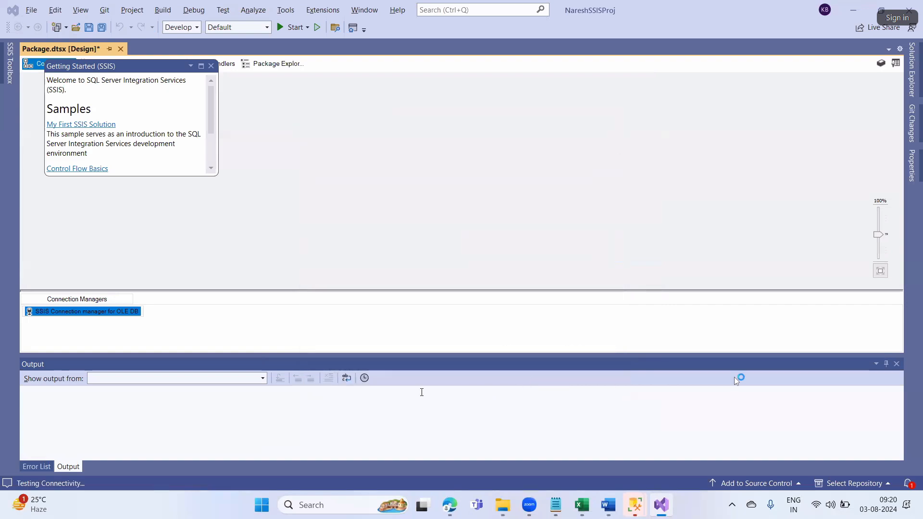
- Rename the package's OLE DB connection manager to Myconnection
key(alt+Tab)
drag(578, 379, 711, 381)
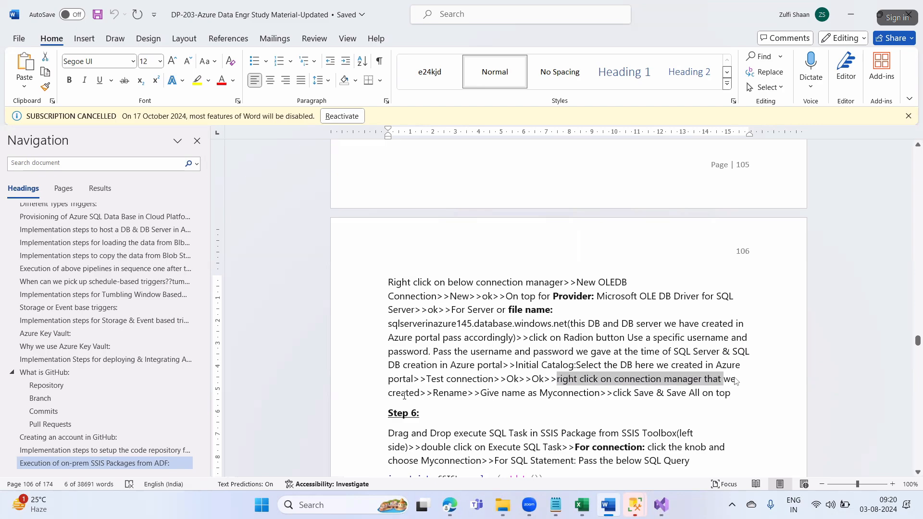
click(430, 395)
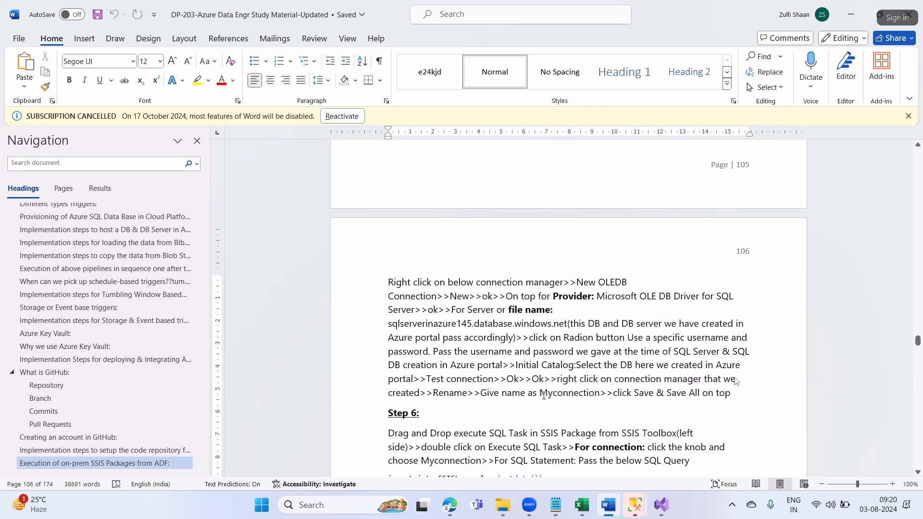
drag(540, 393, 603, 394)
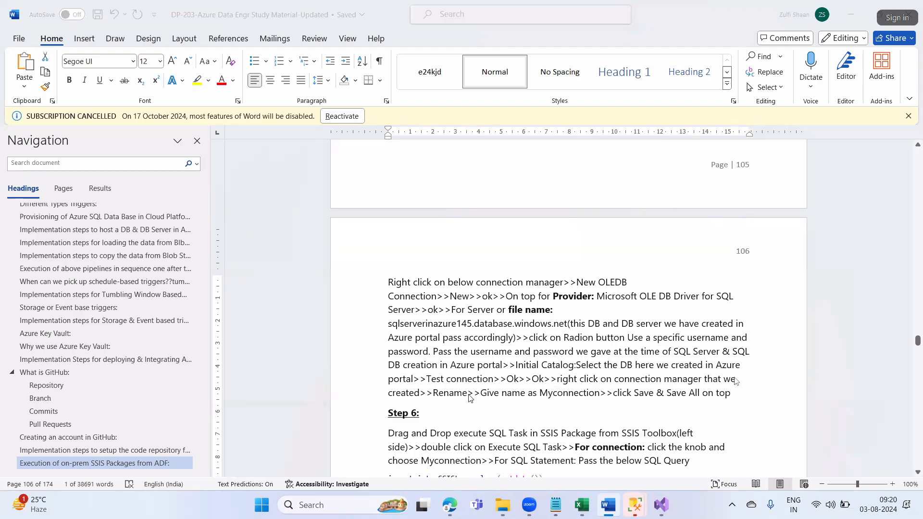
key(alt+Tab)
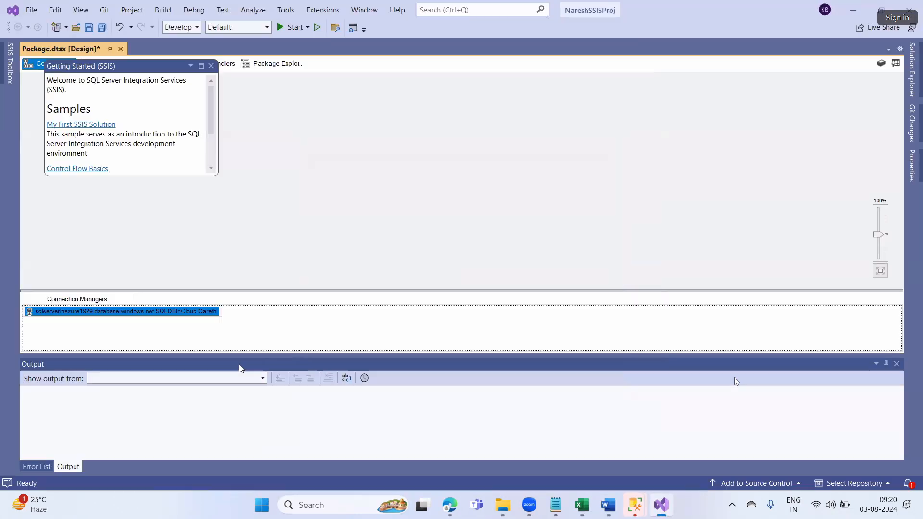
right_click(99, 316)
click(118, 466)
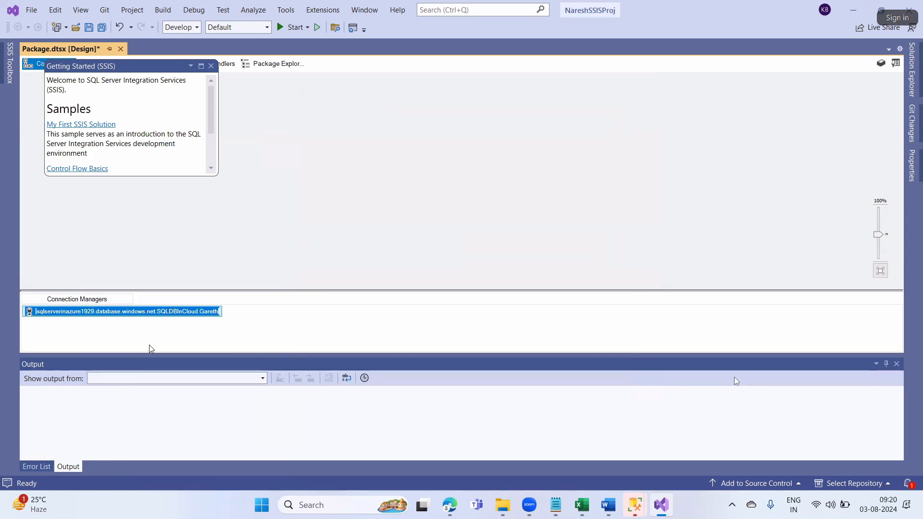
text(Myconnection)
click(130, 340)
key(alt+Tab)
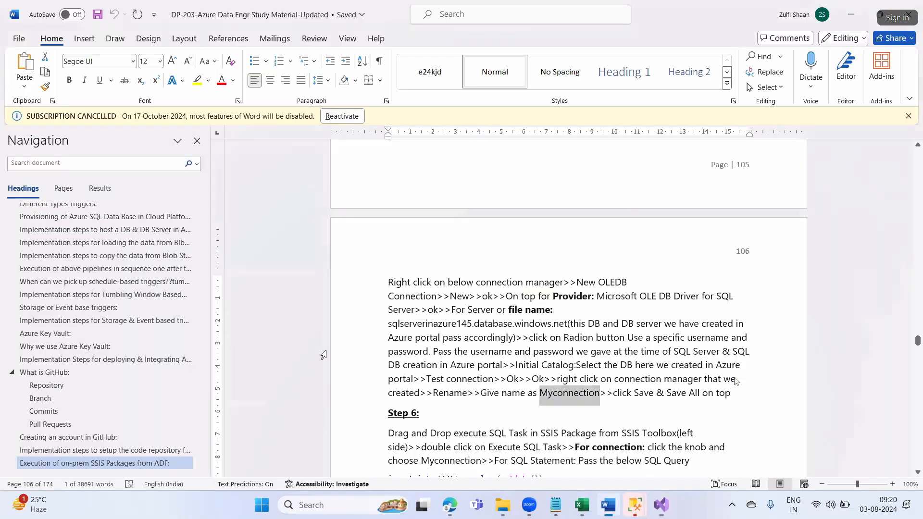
- Save all project files and close the Getting Started window
drag(621, 393, 725, 409)
key(alt+Tab)
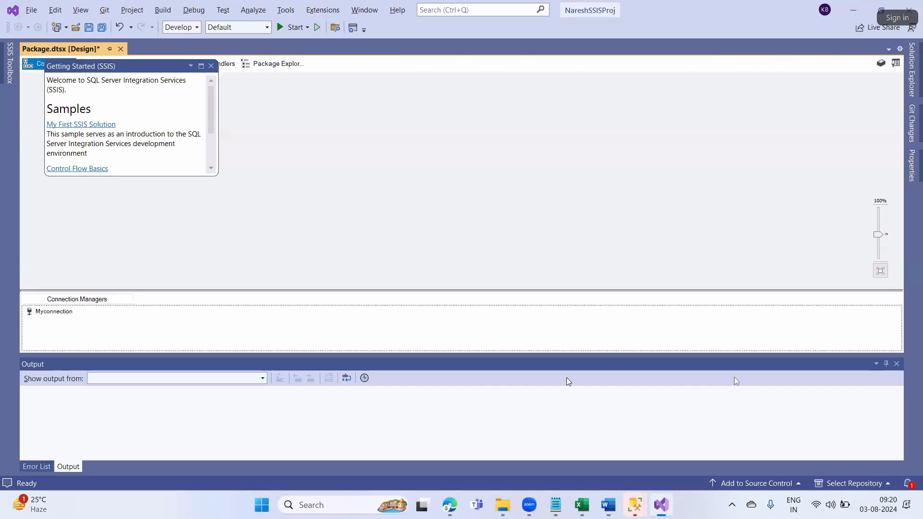
click(101, 27)
click(94, 29)
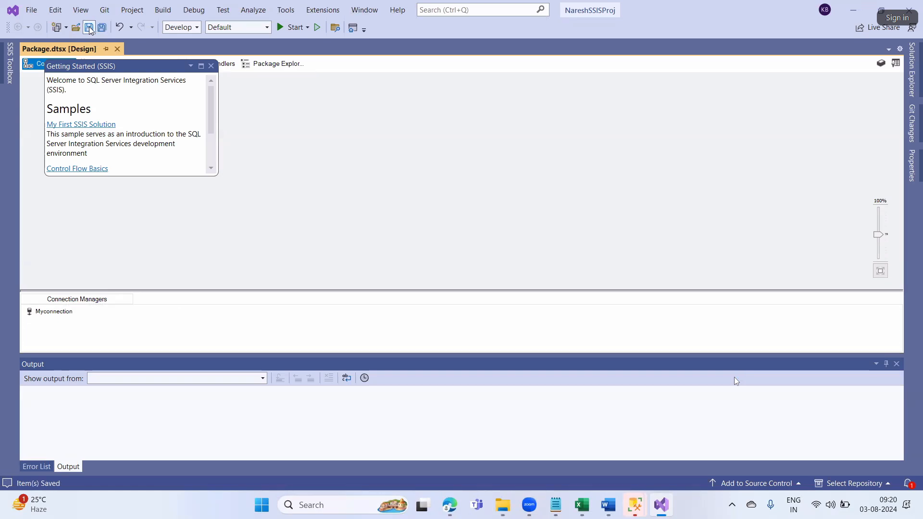
click(212, 66)
key(alt+Tab)
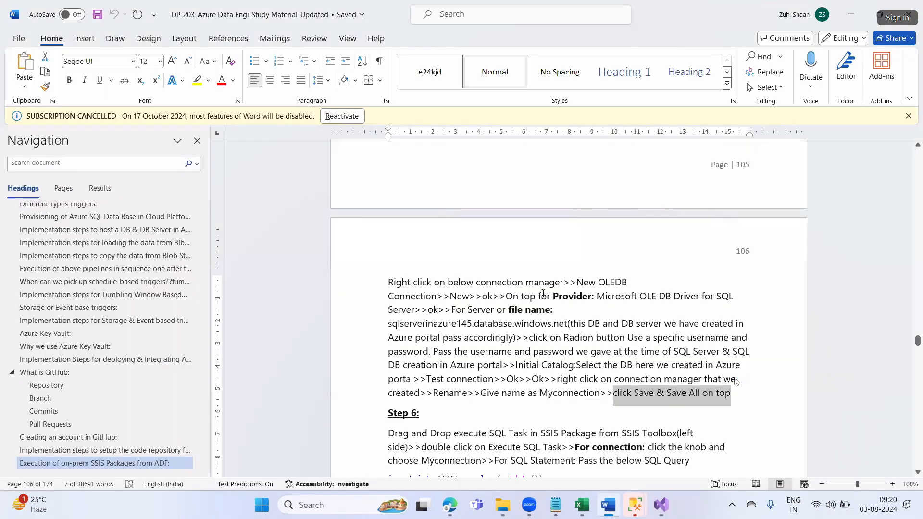
- Add an Execute SQL Task from the SSIS Toolbox onto the package's control flow
scroll(520, 289, down, 5)
drag(461, 236, 652, 233)
key(alt+Tab)
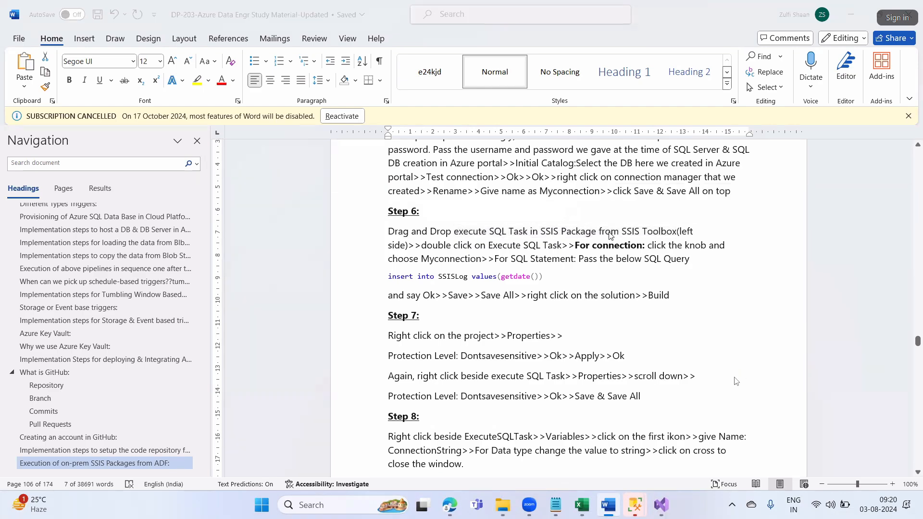
key(alt+Tab)
click(590, 240)
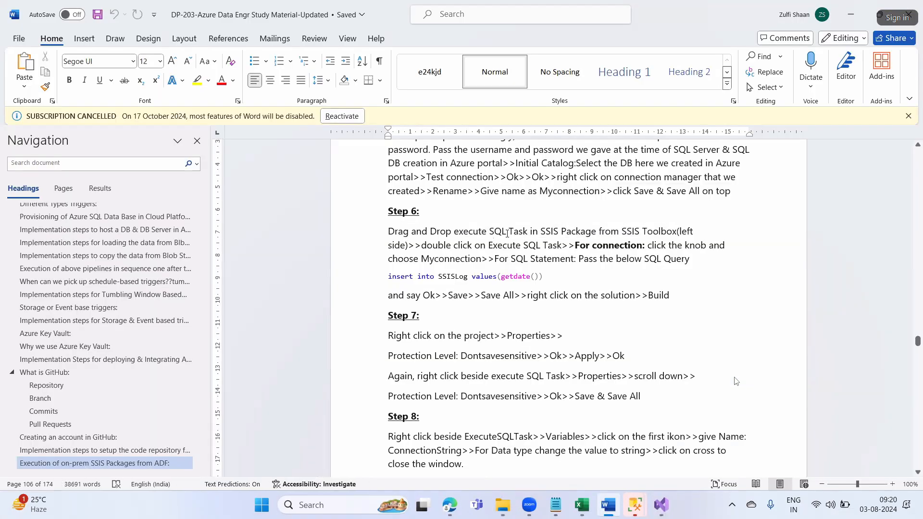
drag(462, 234, 530, 234)
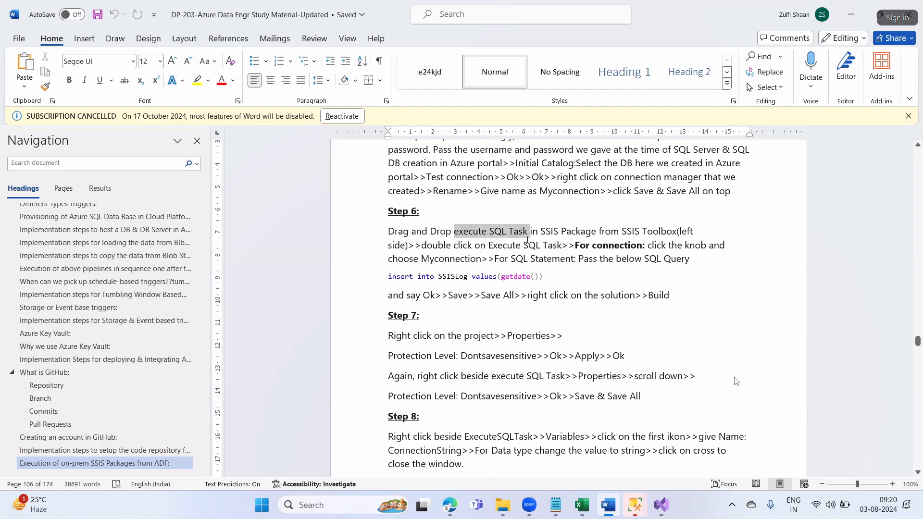
key(alt+Tab)
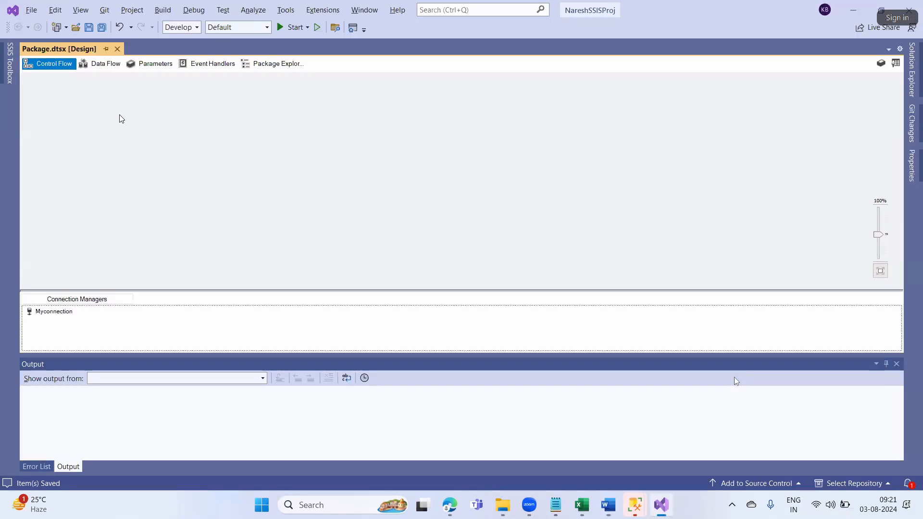
click(10, 67)
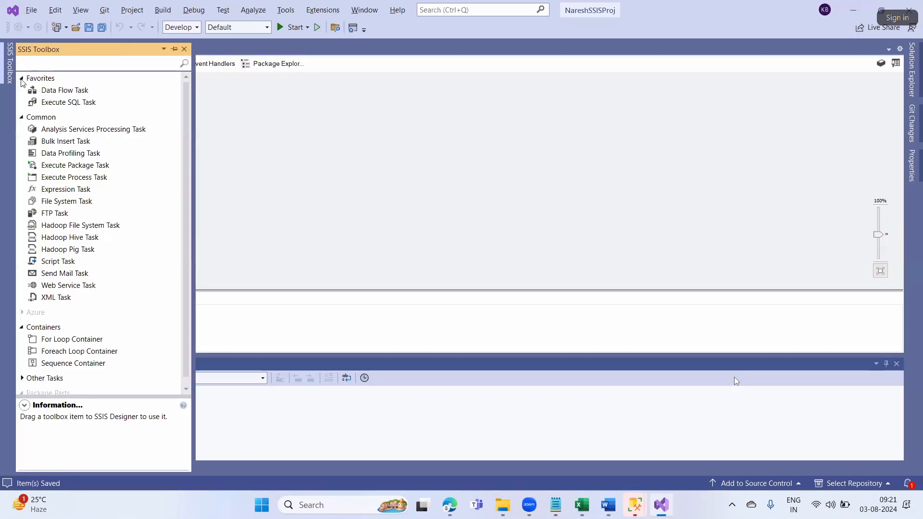
drag(88, 103, 276, 125)
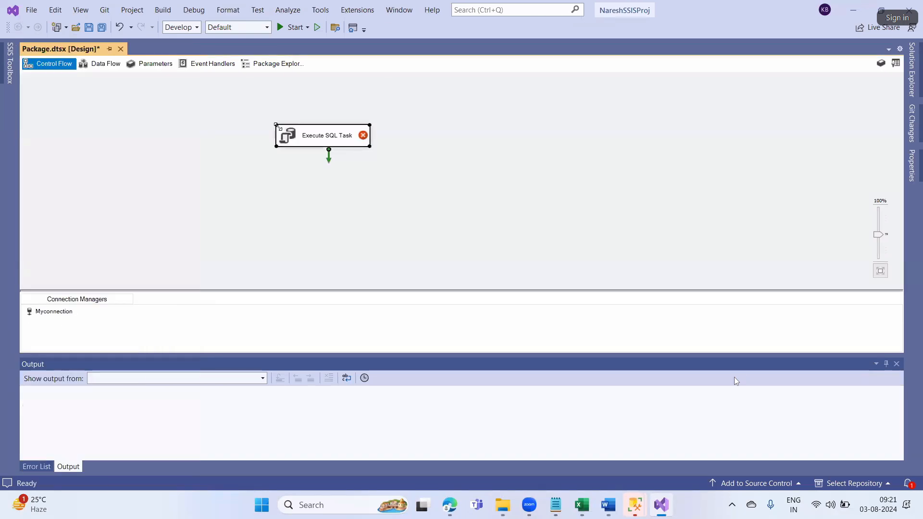
- Move the Execute SQL Task further left on the package's control flow canvas
drag(256, 136, 215, 134)
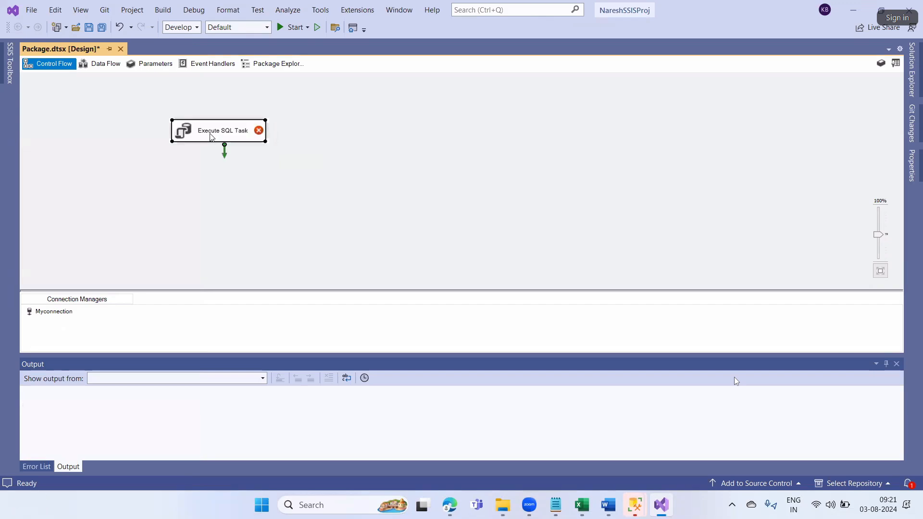
click(608, 505)
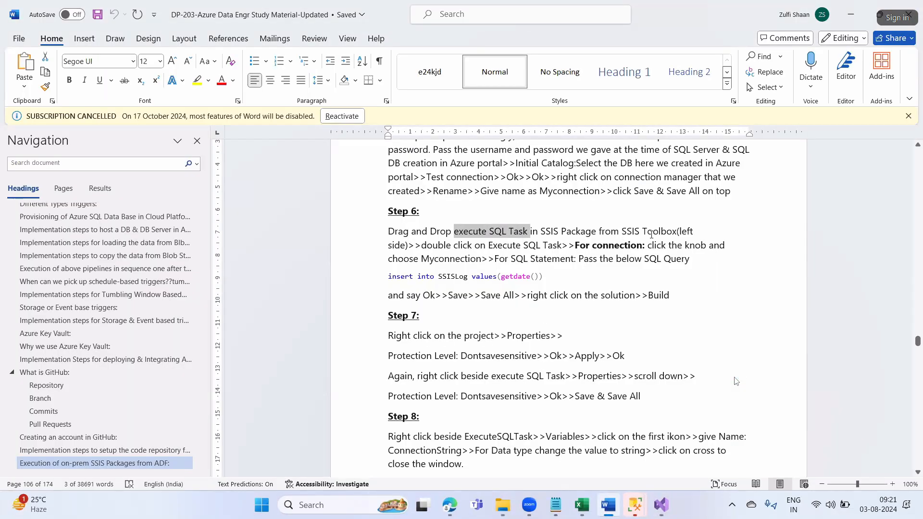
drag(425, 249, 560, 246)
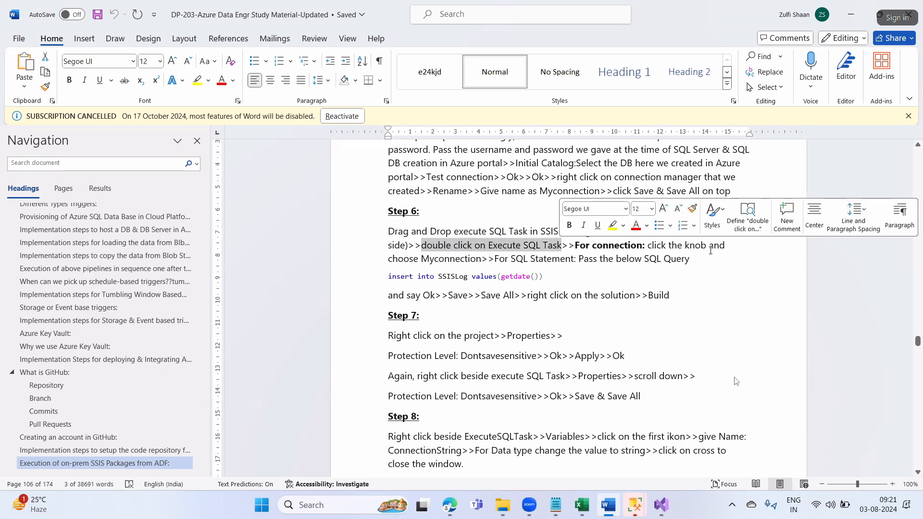
key(alt+Tab)
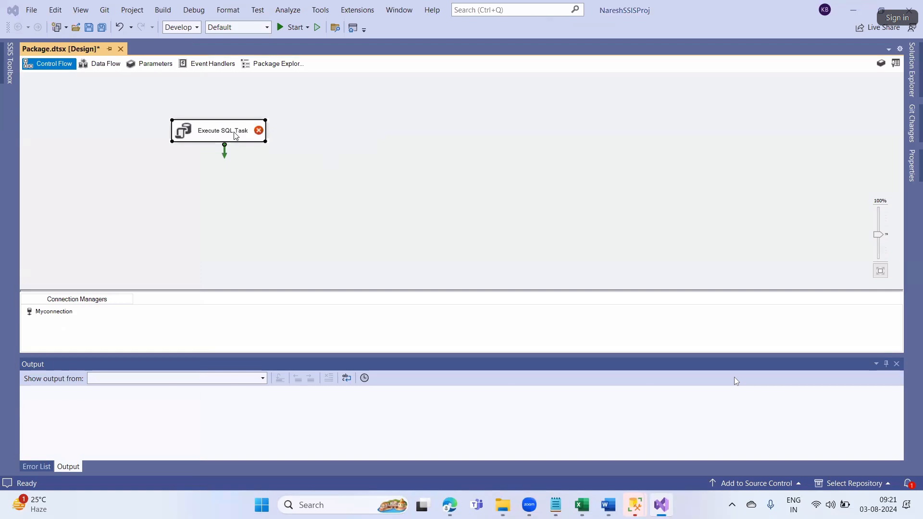
- Open the Execute SQL Task editor and set its connection to Myconnection
double_click(235, 134)
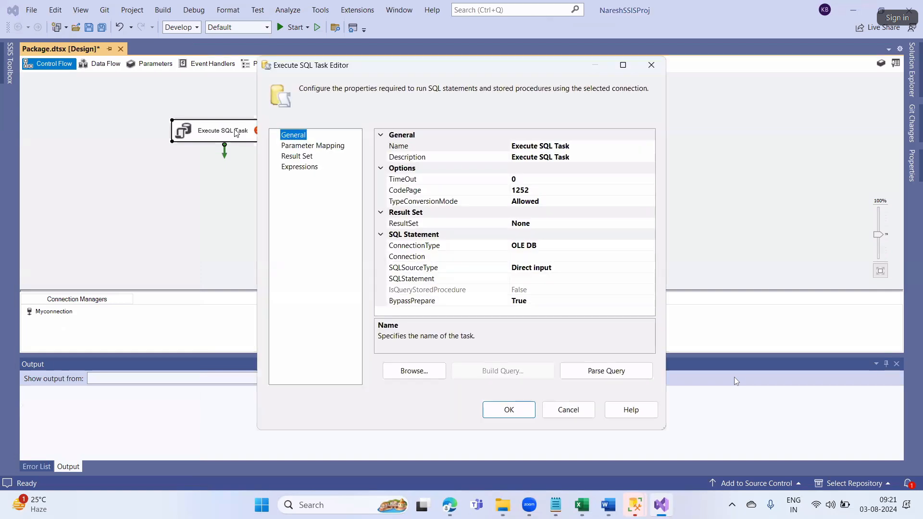
click(436, 258)
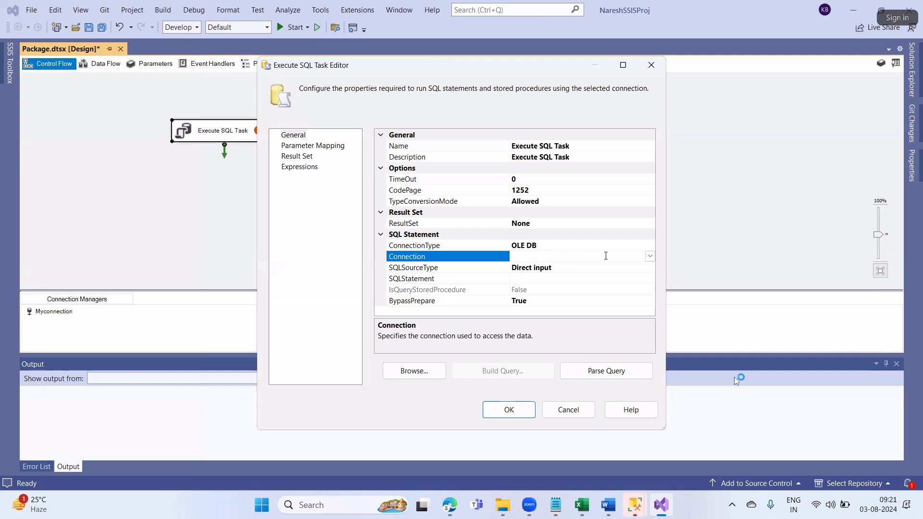
click(609, 504)
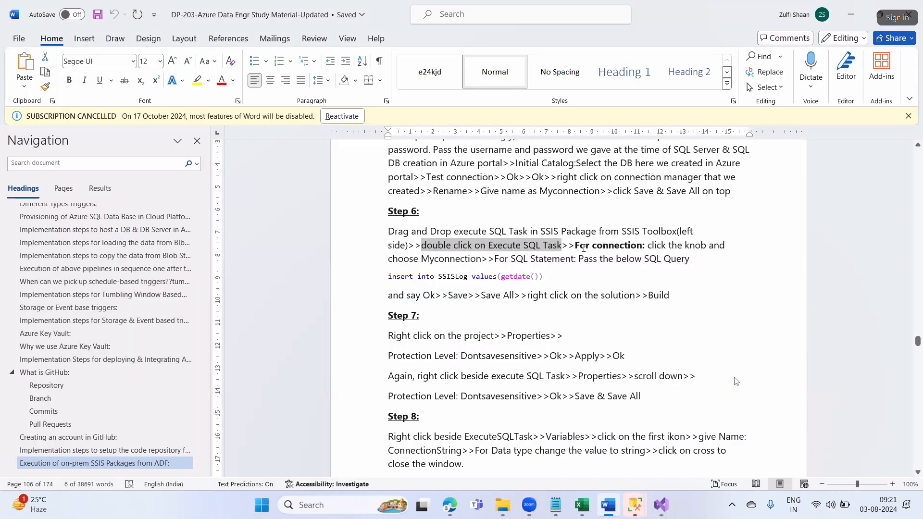
drag(430, 262, 481, 264)
key(alt+Tab)
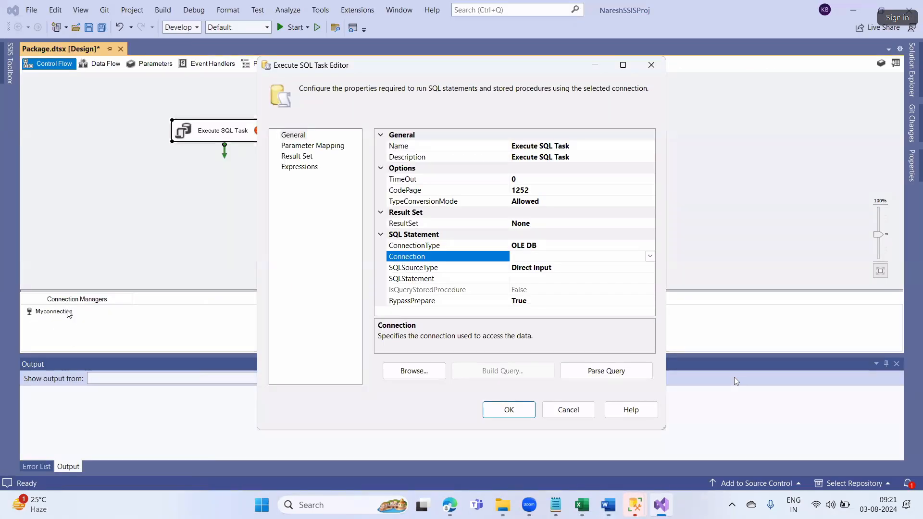
click(651, 256)
click(544, 280)
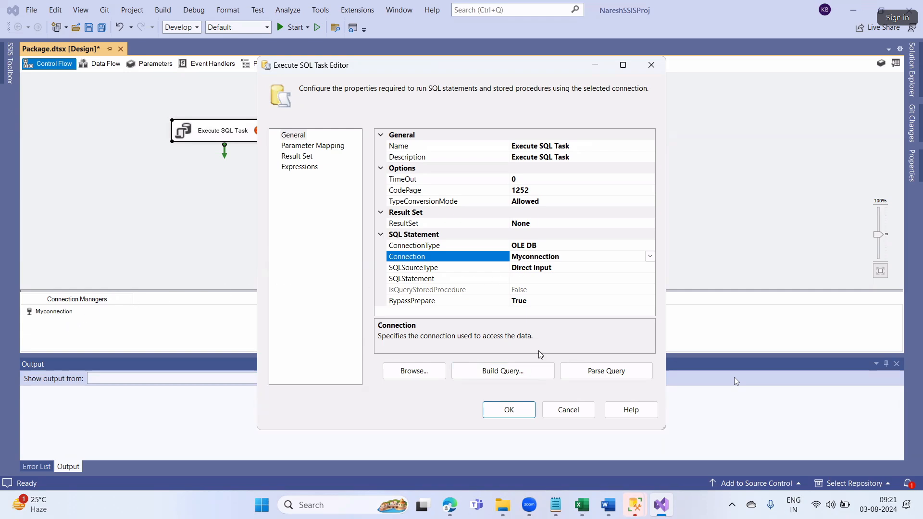
- Copy the query insert into SSISLog values(getdate()) from the study document and paste it as the task's SQL statement
click(609, 505)
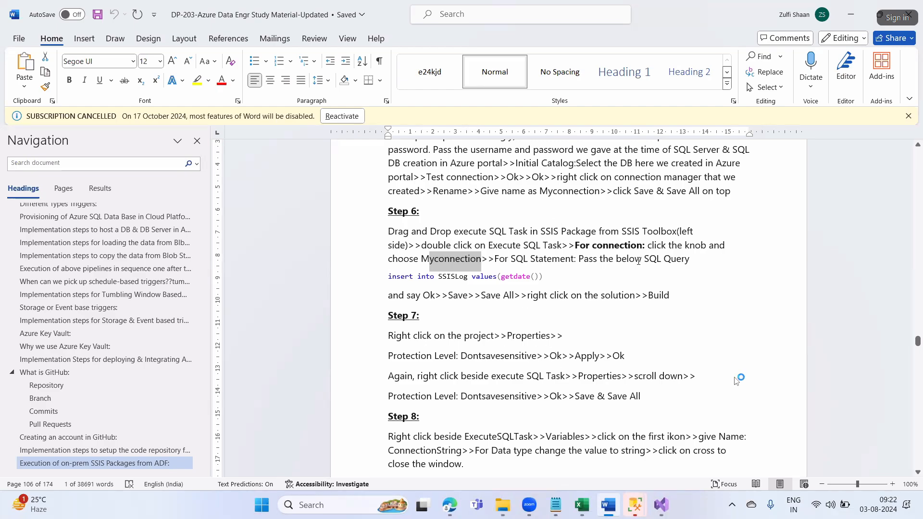
drag(546, 277, 393, 278)
key(ctrl+c)
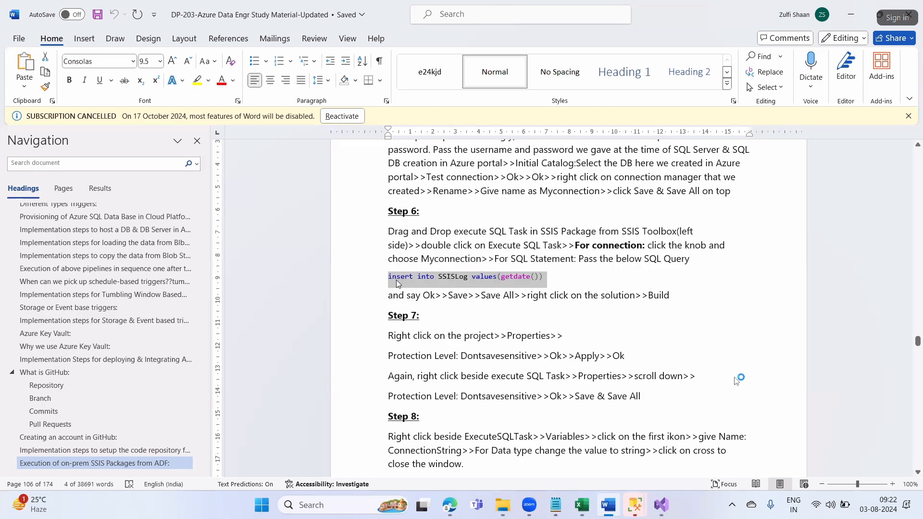
key(alt+Tab)
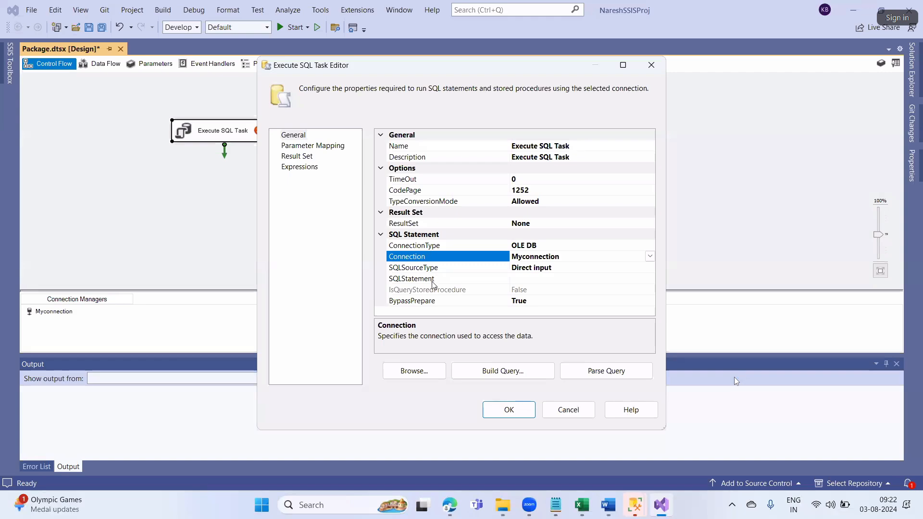
click(588, 278)
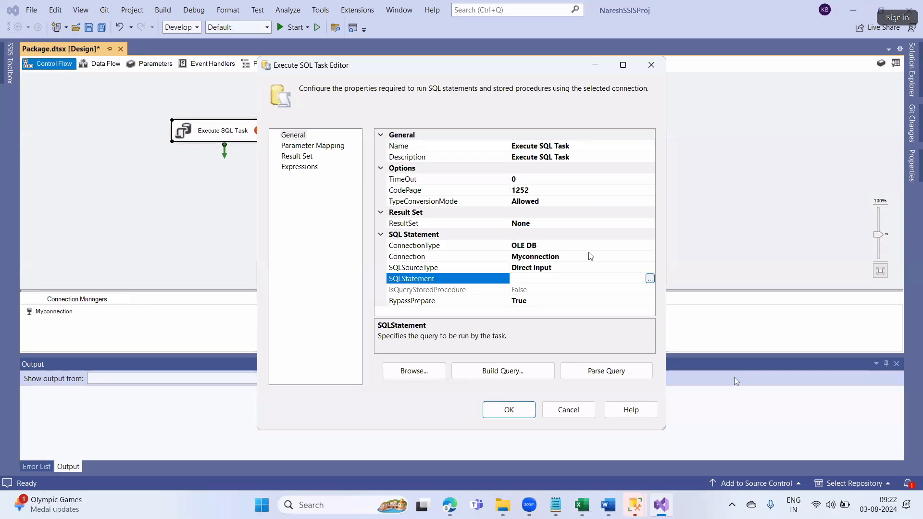
click(650, 278)
key(ctrl+v)
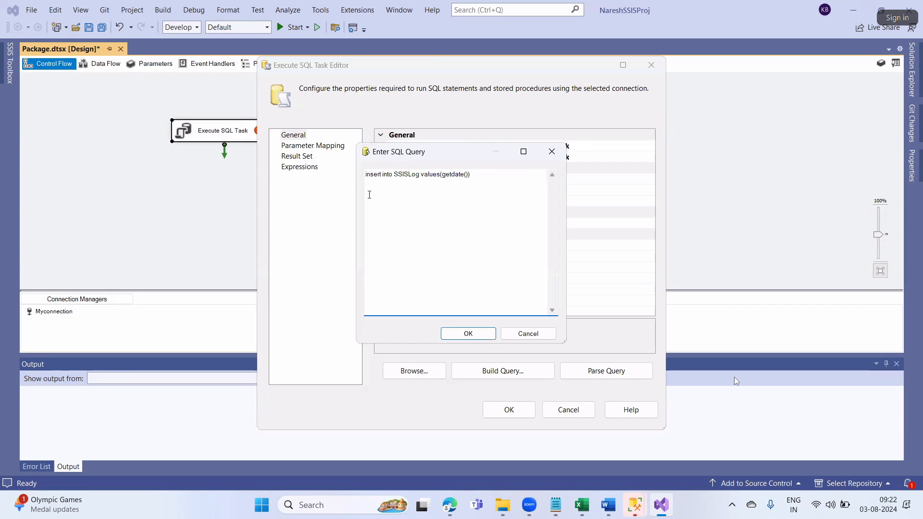
drag(393, 174, 472, 175)
click(434, 192)
click(447, 213)
- Switch to SQL Server Management Studio and run Select * From dbo.SSISLog against the SQLDBInCloud database
mouse_move(634, 514)
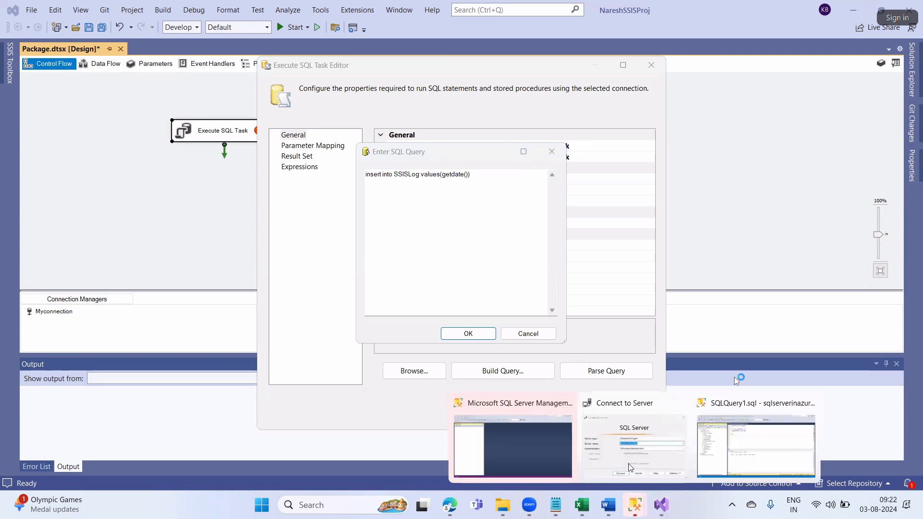
click(731, 441)
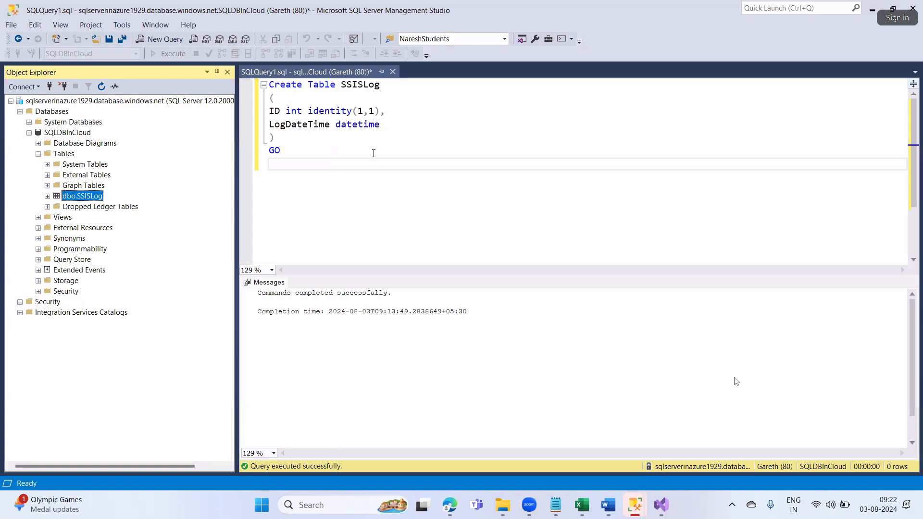
drag(341, 85, 380, 87)
drag(308, 86, 330, 87)
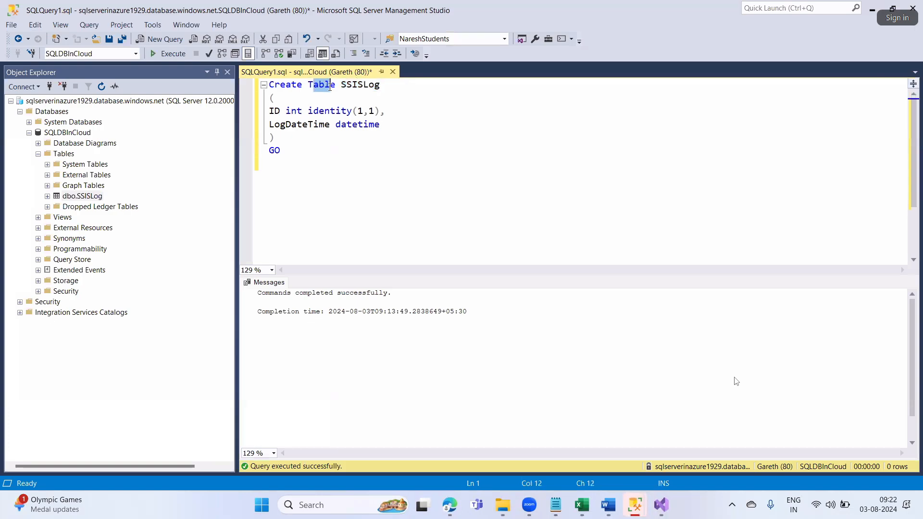
click(70, 133)
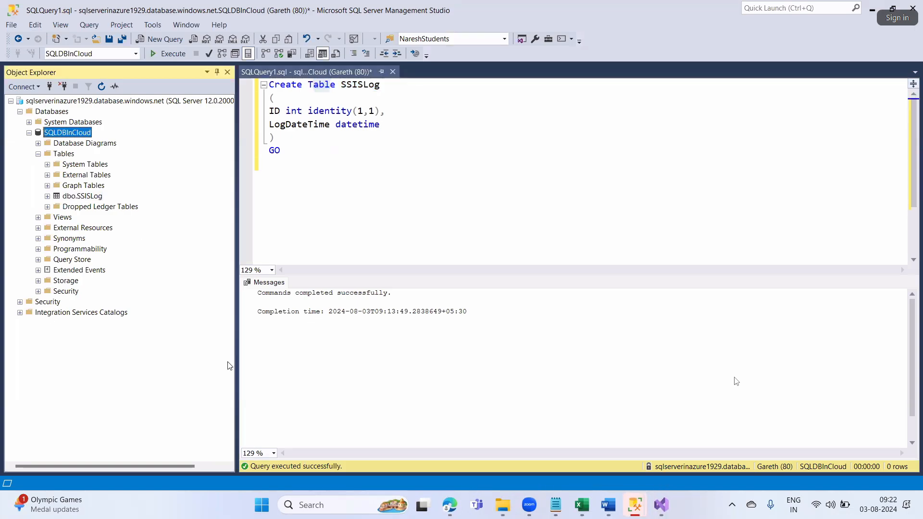
click(660, 508)
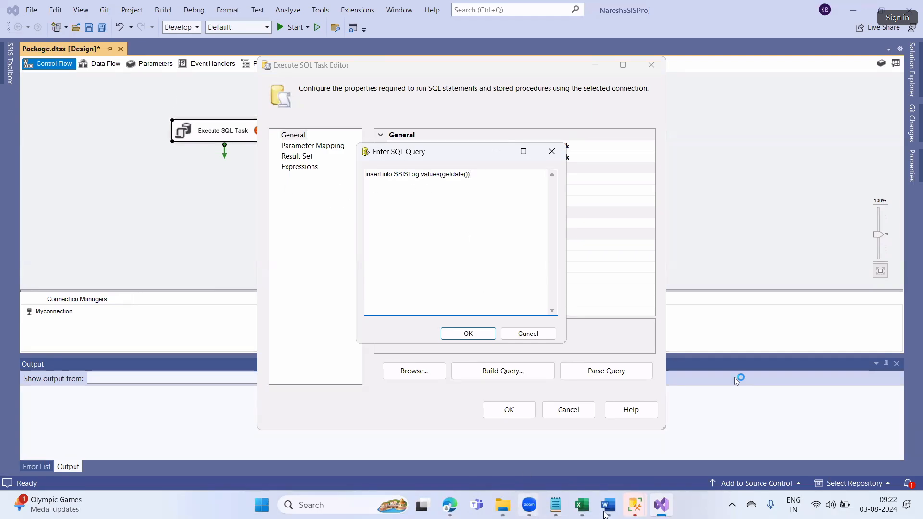
click(631, 509)
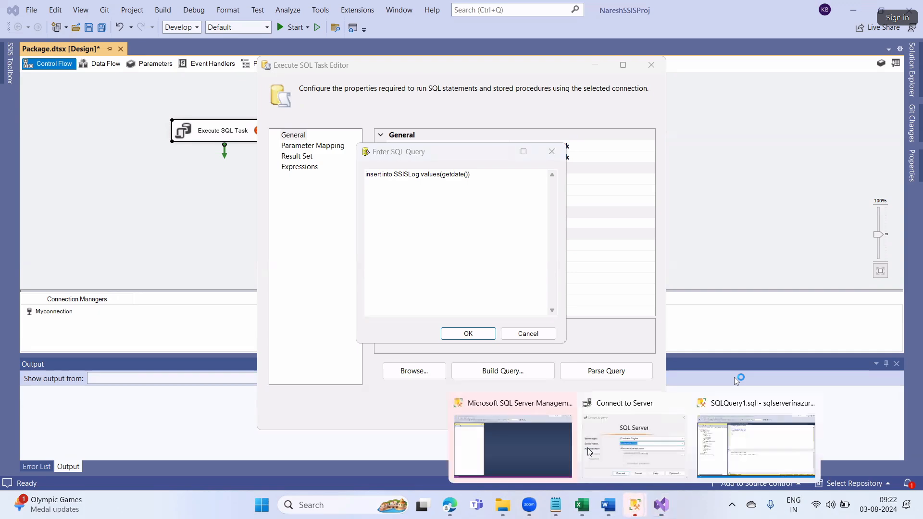
click(728, 458)
click(341, 244)
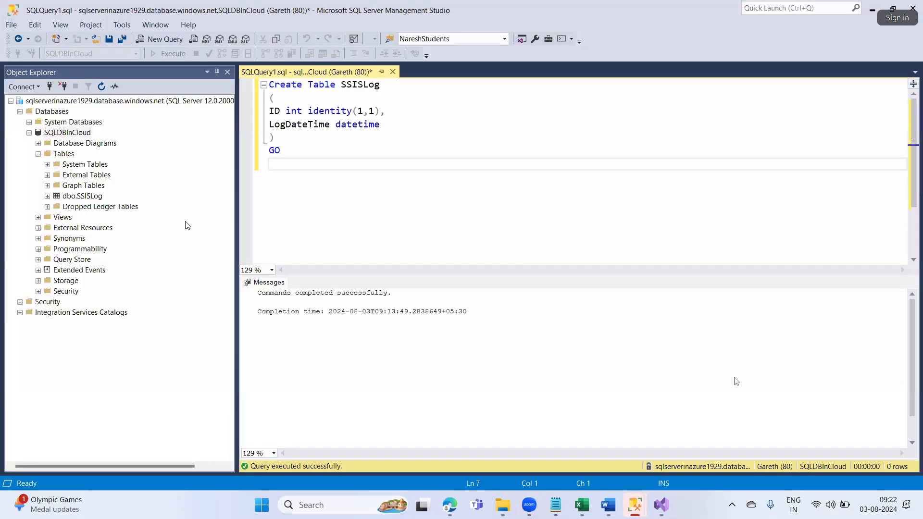
key(Return)
key(Return)
text(Select * from)
key(BackSpace)
key(BackSpace)
key(BackSpace)
key(BackSpace)
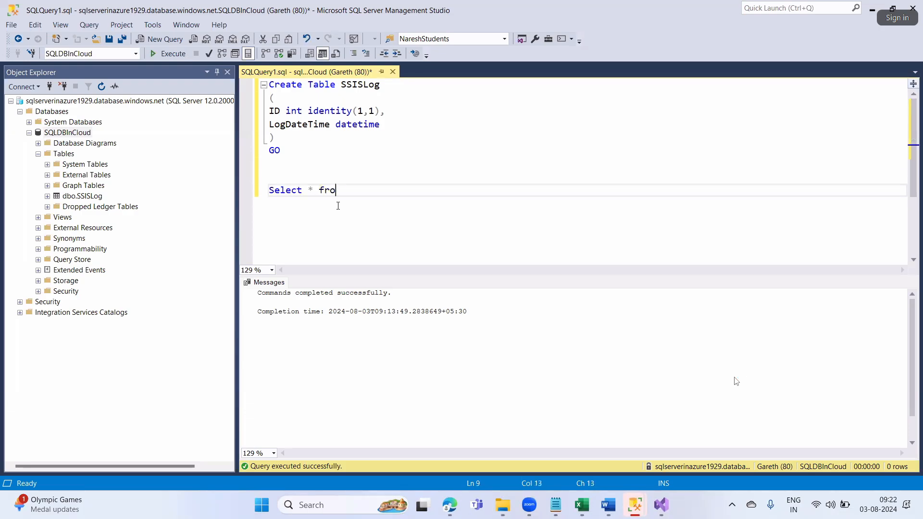
text(From dbo.)
key(Tab)
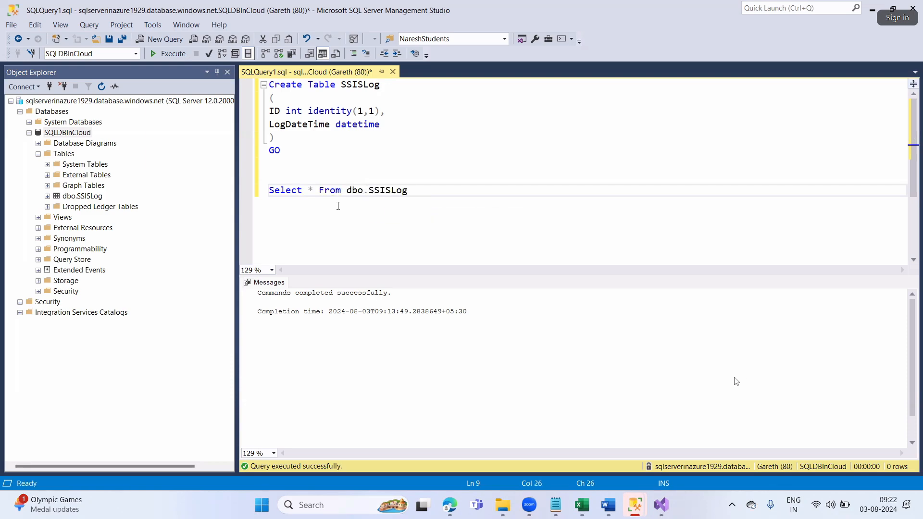
key(shift+Home)
key(F5)
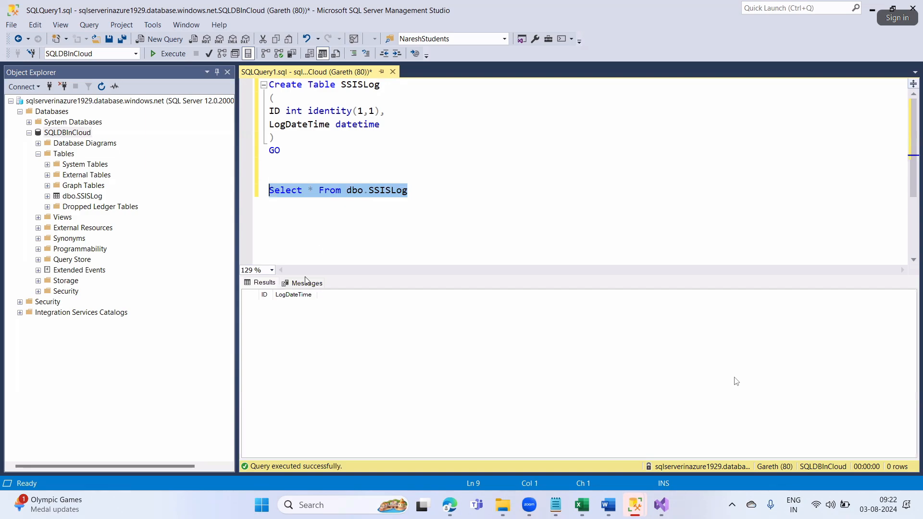
click(272, 298)
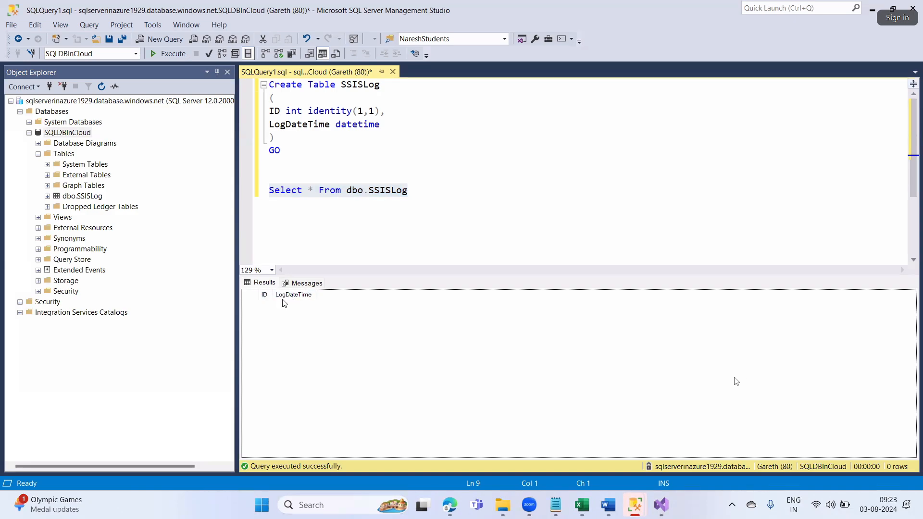
- Confirm the SQL query and close the Execute SQL Task editor
key(alt+Tab)
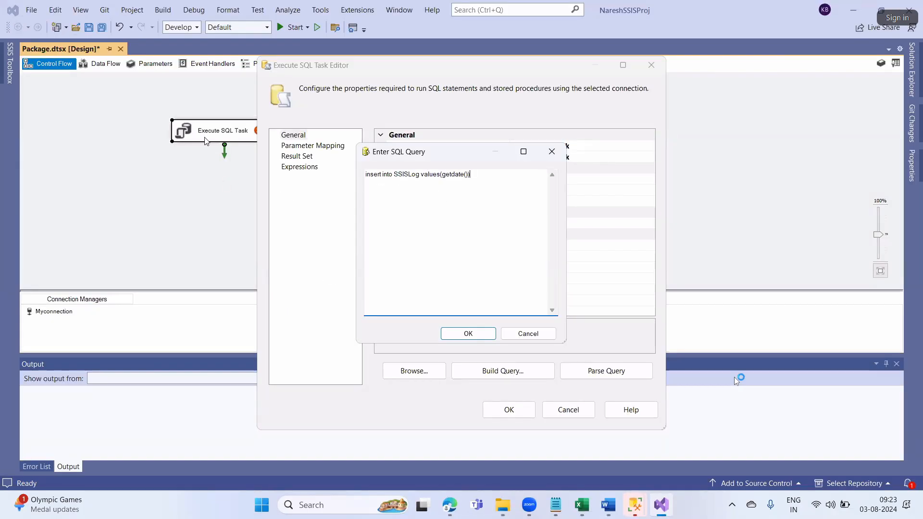
click(469, 333)
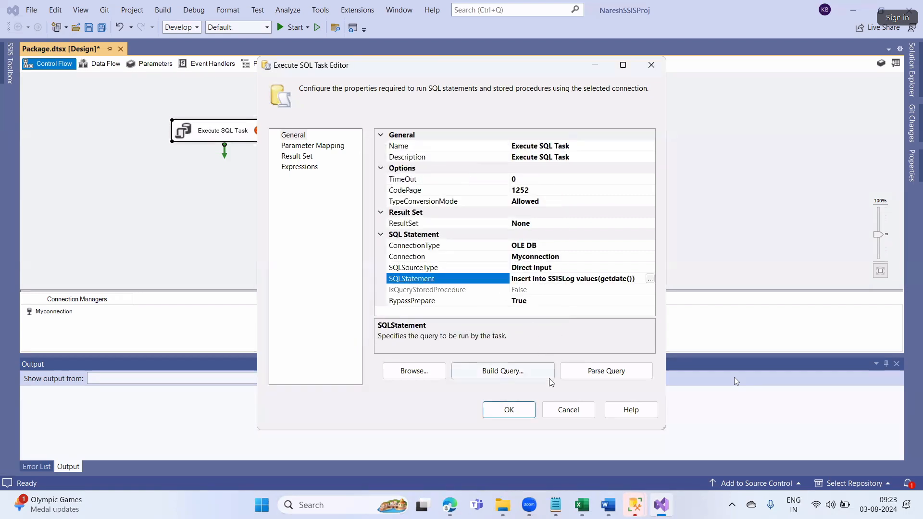
click(608, 505)
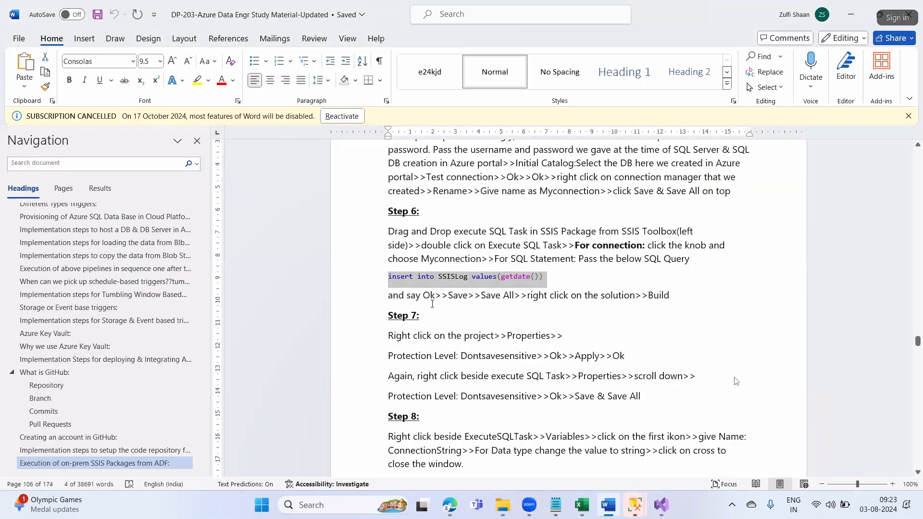
click(401, 296)
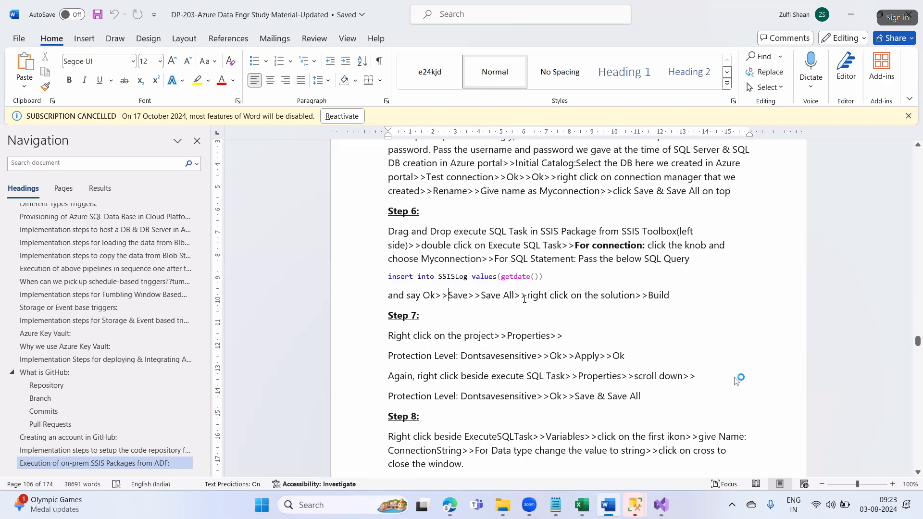
key(alt+Tab)
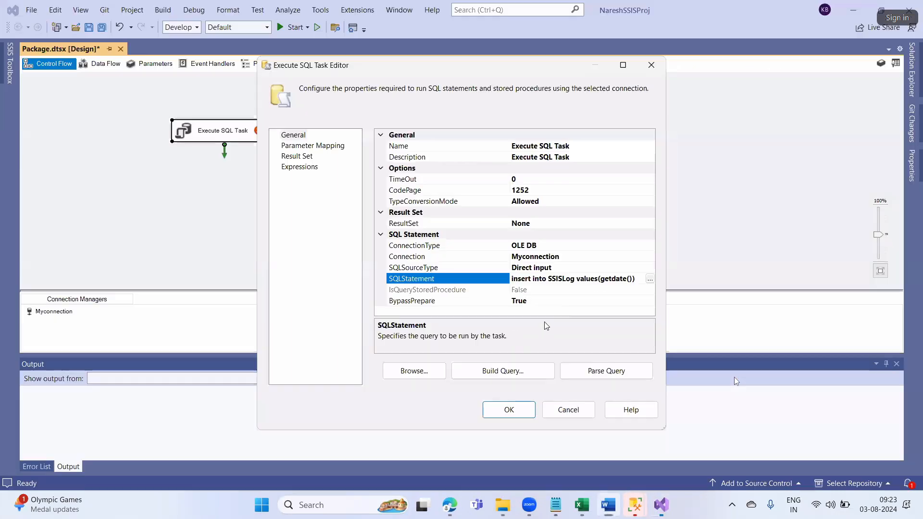
click(509, 410)
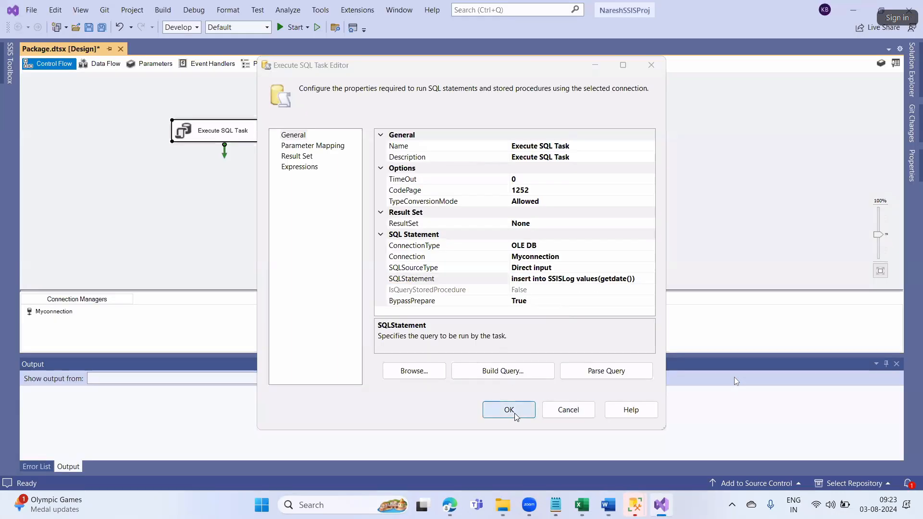
- Save all files and build the SSIS project
click(89, 27)
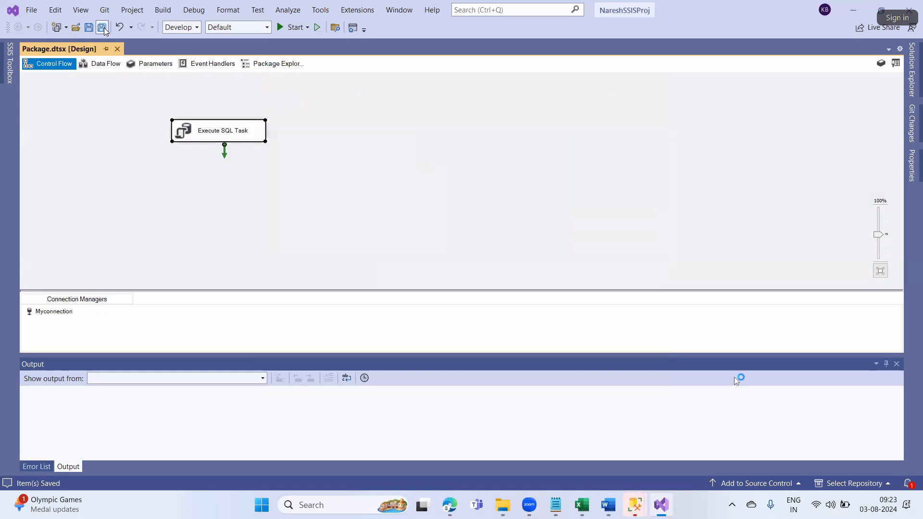
key(alt+b)
key(Return)
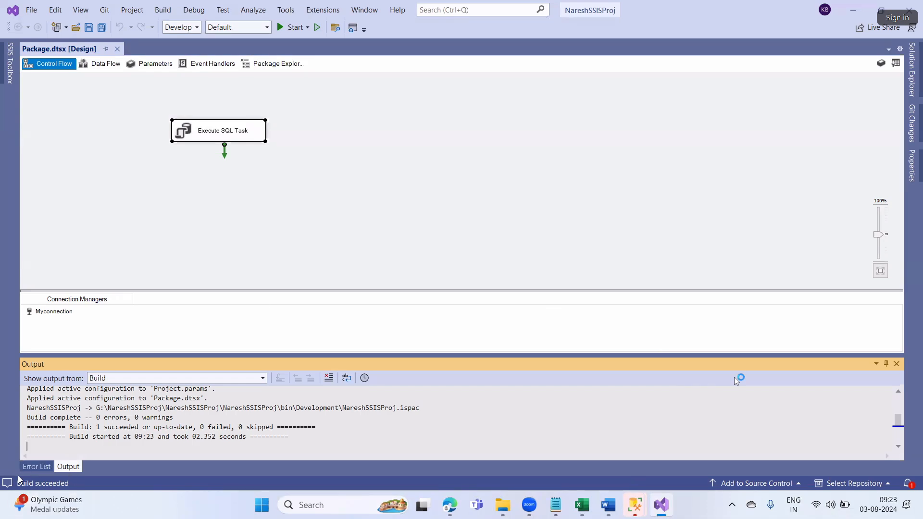
- Switch to the study document and read the next instructions on project protection level
key(alt+Tab)
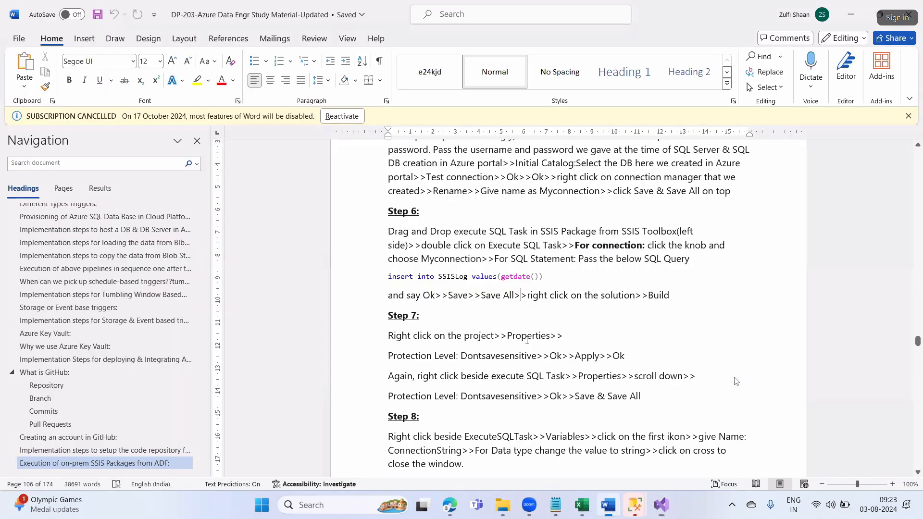
drag(635, 294, 678, 294)
scroll(626, 274, down, 1)
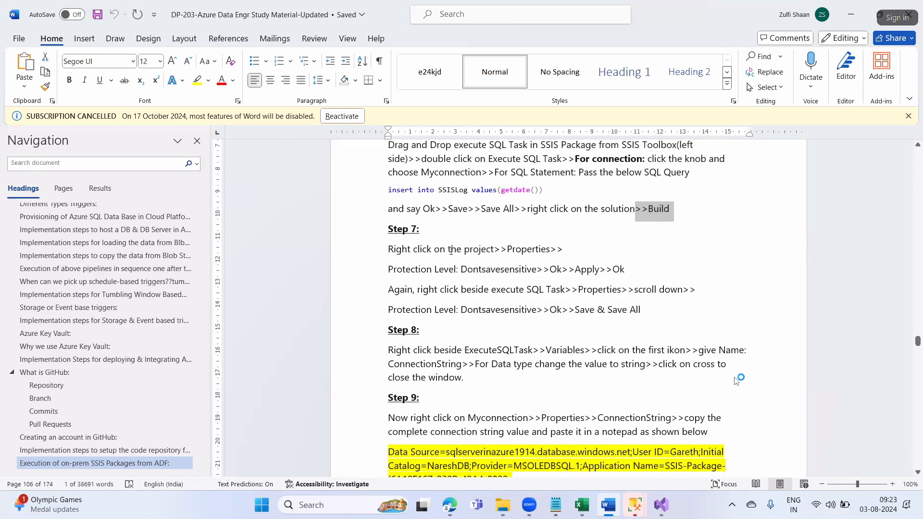
- Set the NareshSSISProj project's ProtectionLevel to Do not save sensitive data in its property pages and apply the change
click(514, 250)
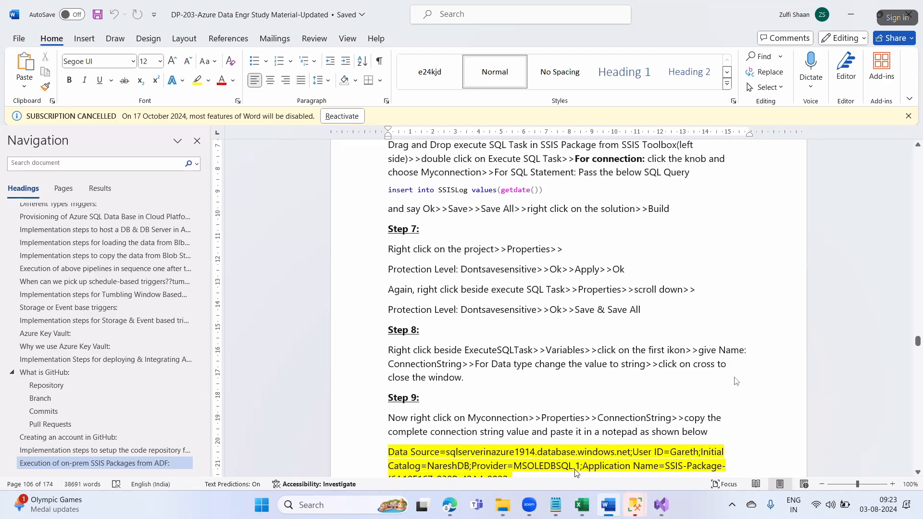
key(alt+Tab)
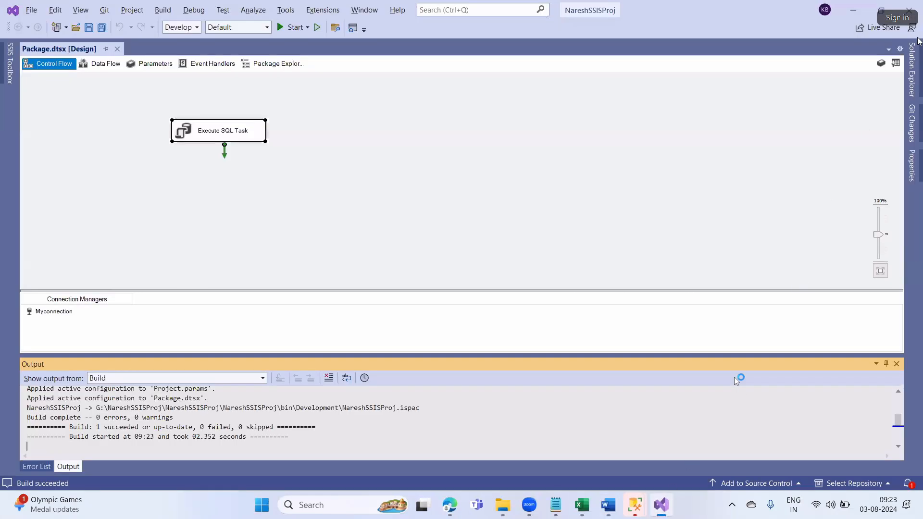
click(914, 58)
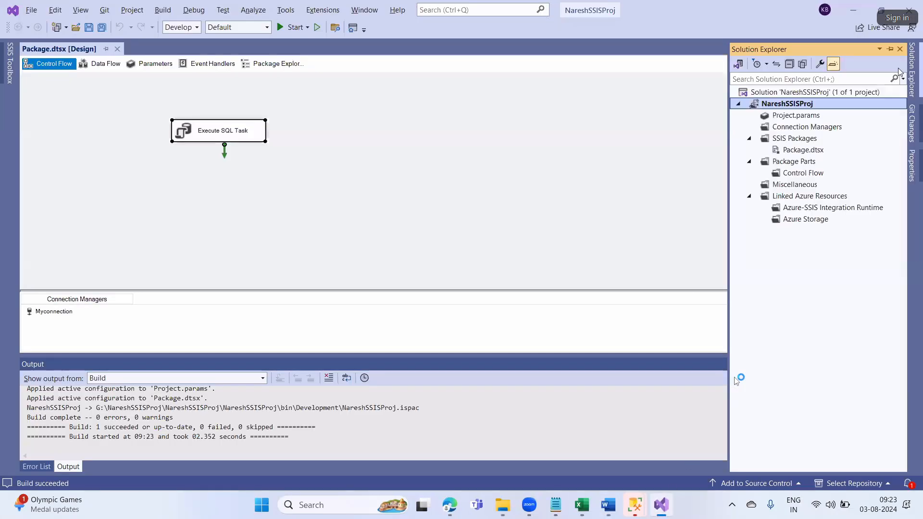
right_click(789, 104)
click(731, 419)
click(609, 505)
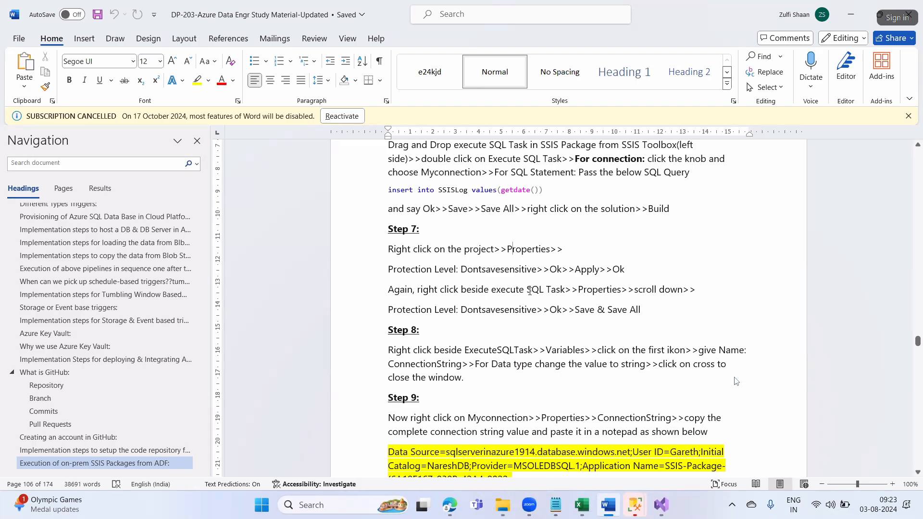
key(alt+Tab)
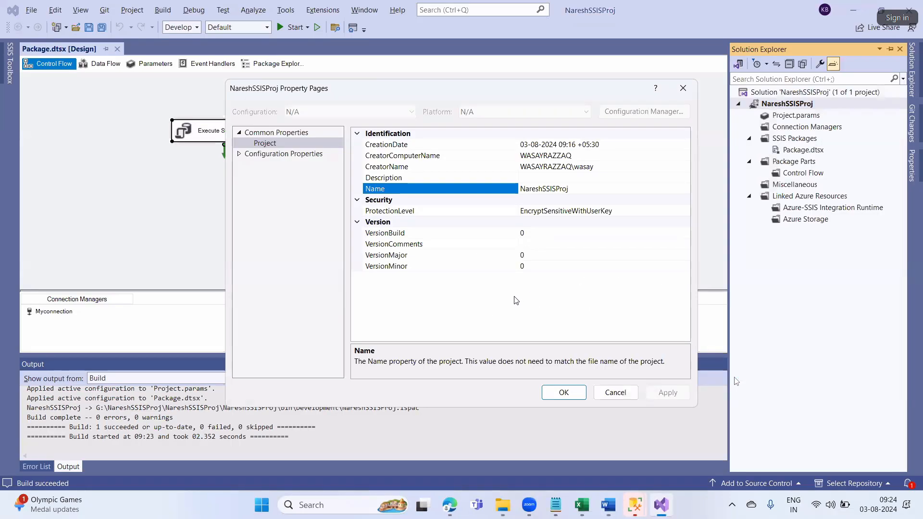
click(569, 212)
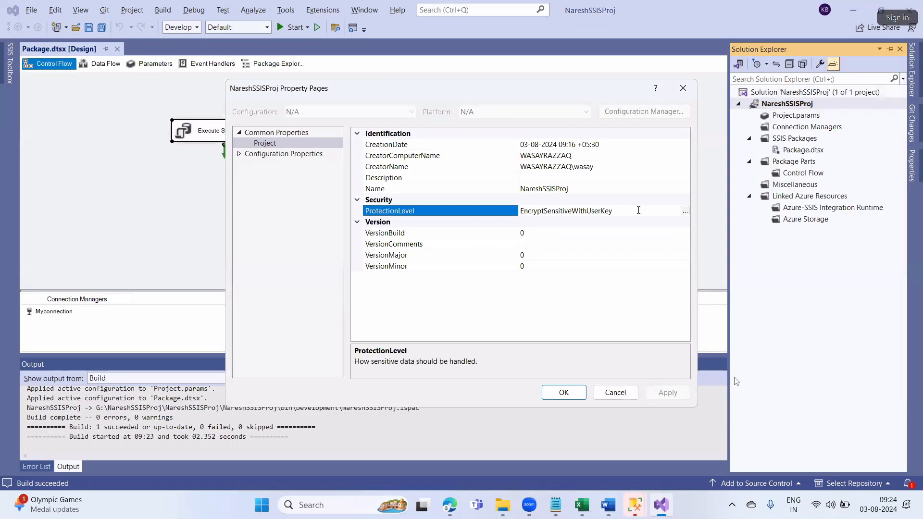
click(685, 211)
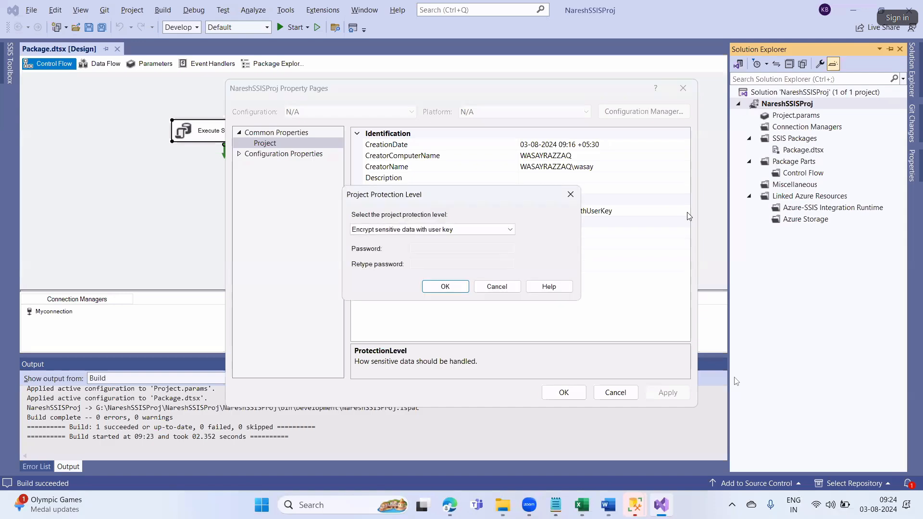
click(510, 230)
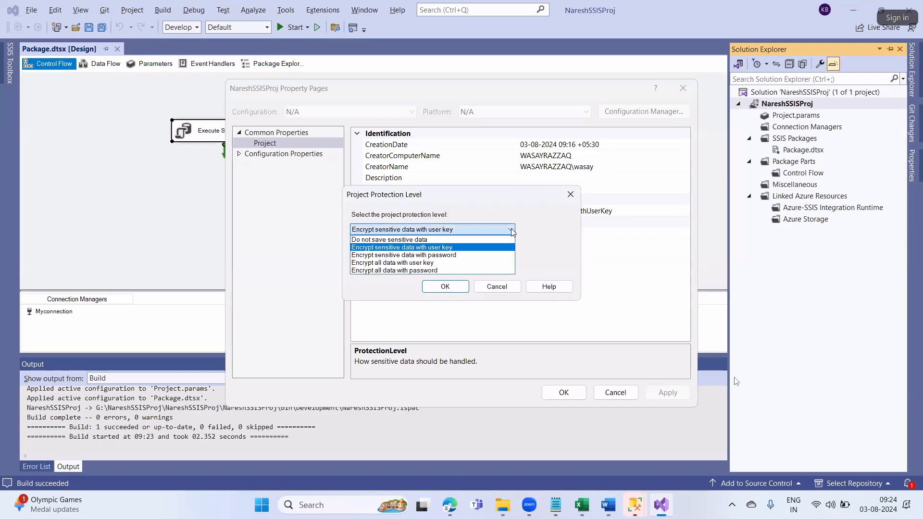
click(408, 243)
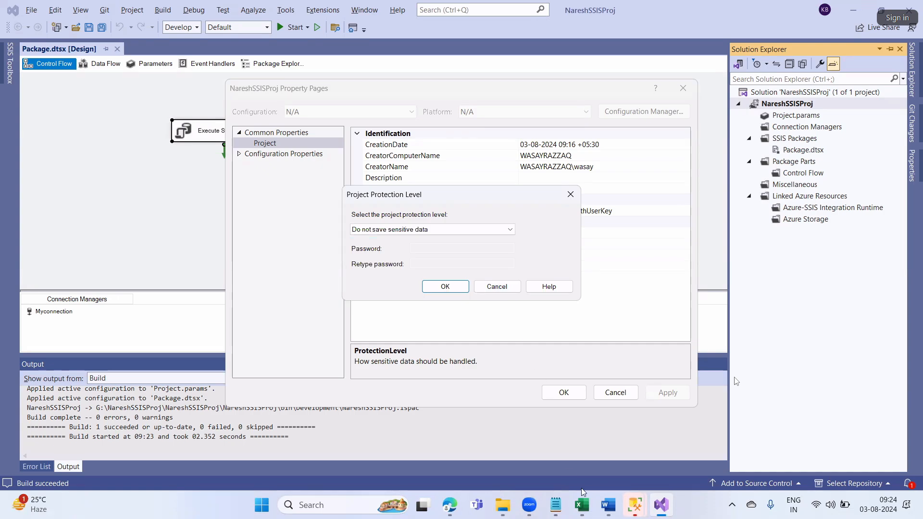
click(607, 506)
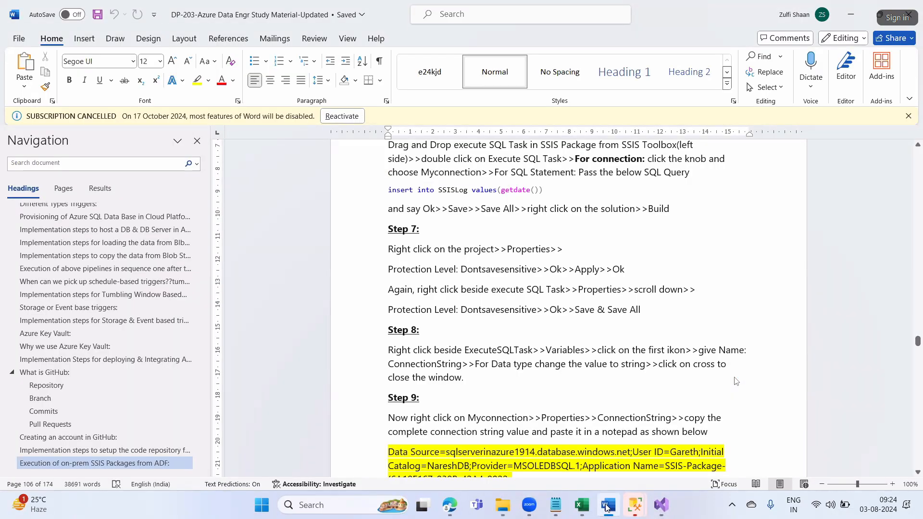
click(662, 505)
click(447, 286)
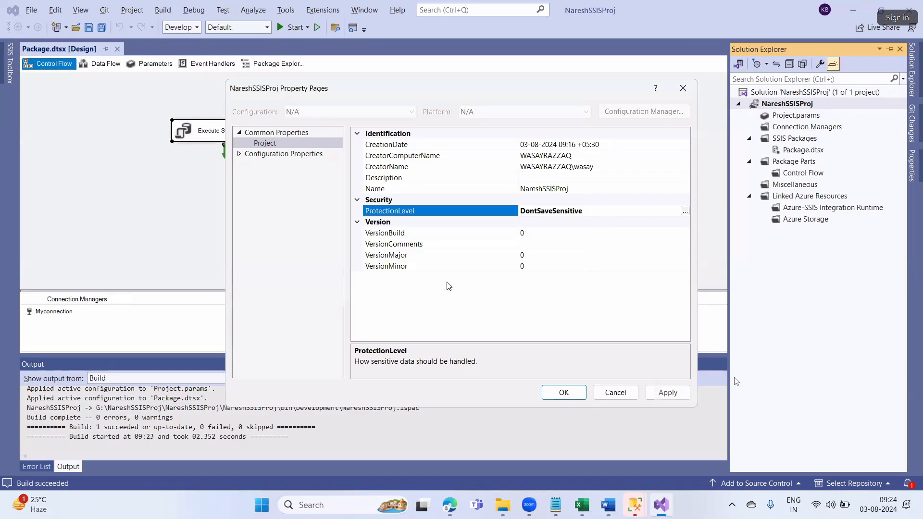
click(667, 392)
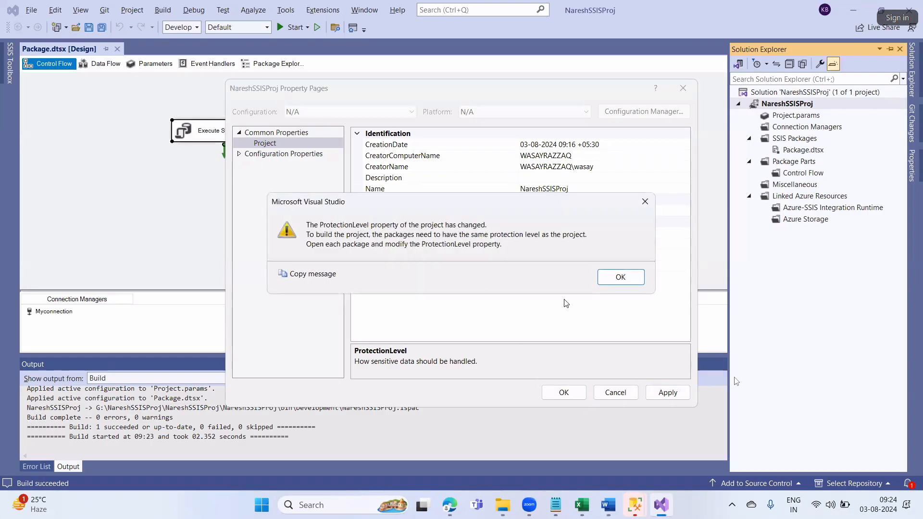
click(620, 278)
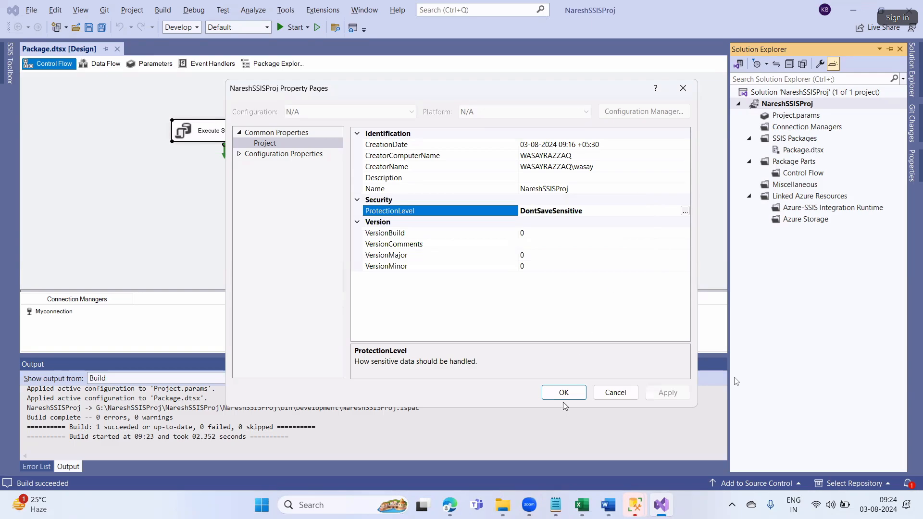
click(562, 392)
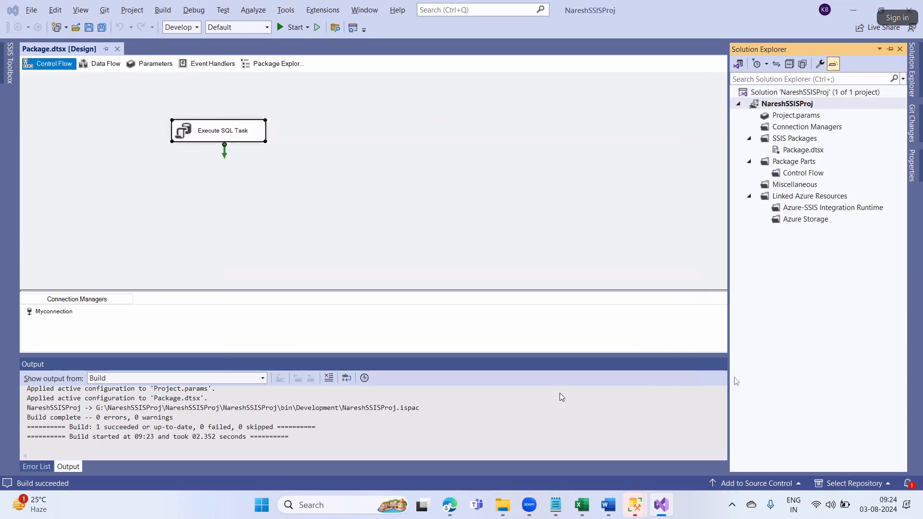
- Open the Properties of the package from the control-flow design surface
key(alt+Tab)
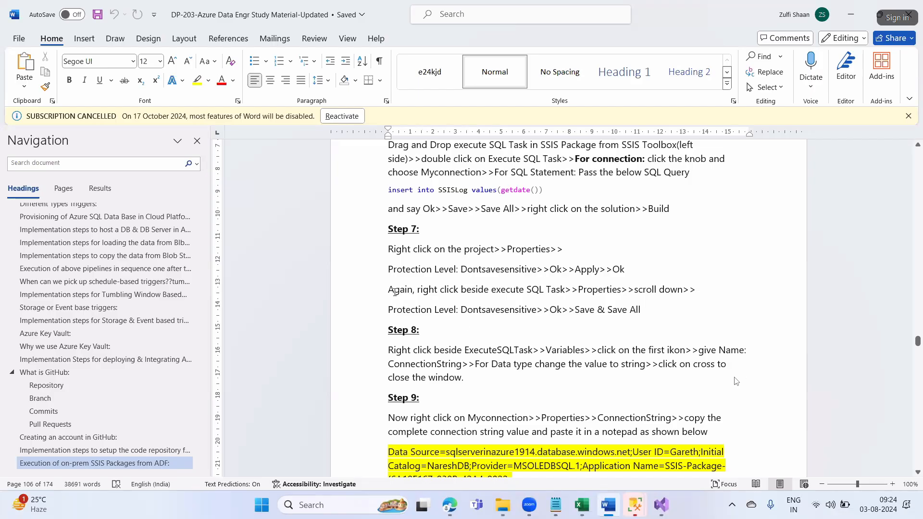
drag(388, 289, 422, 289)
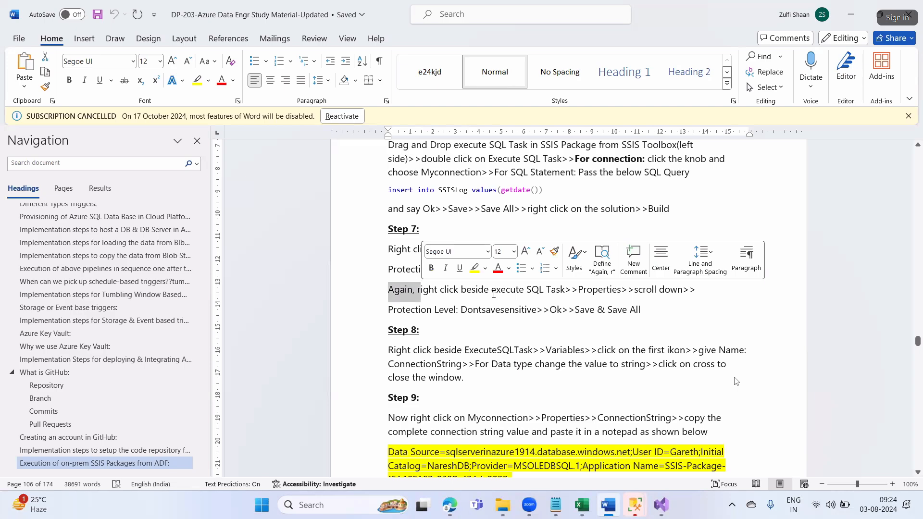
click(561, 290)
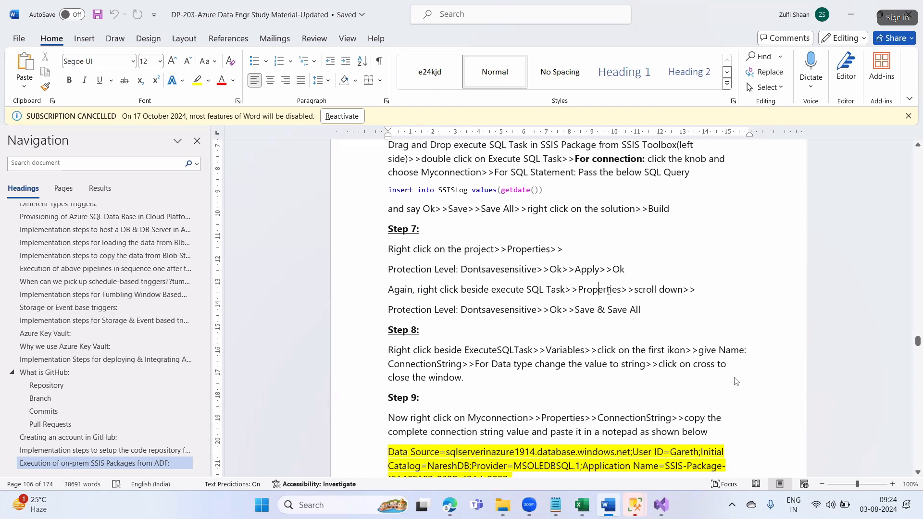
click(662, 505)
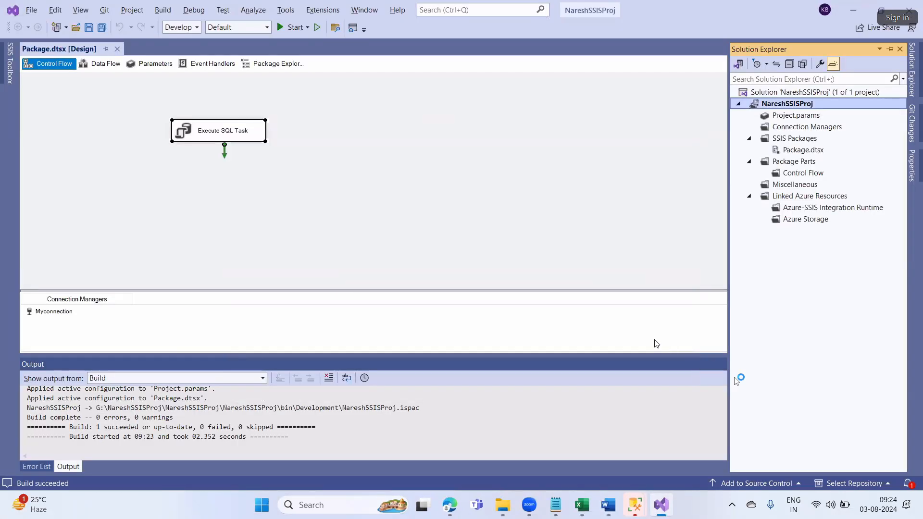
key(alt+Tab)
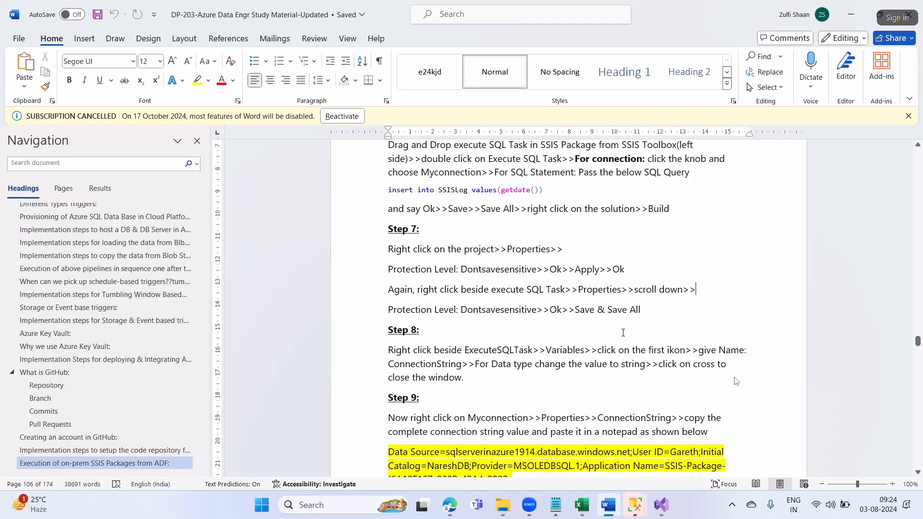
key(alt+Tab)
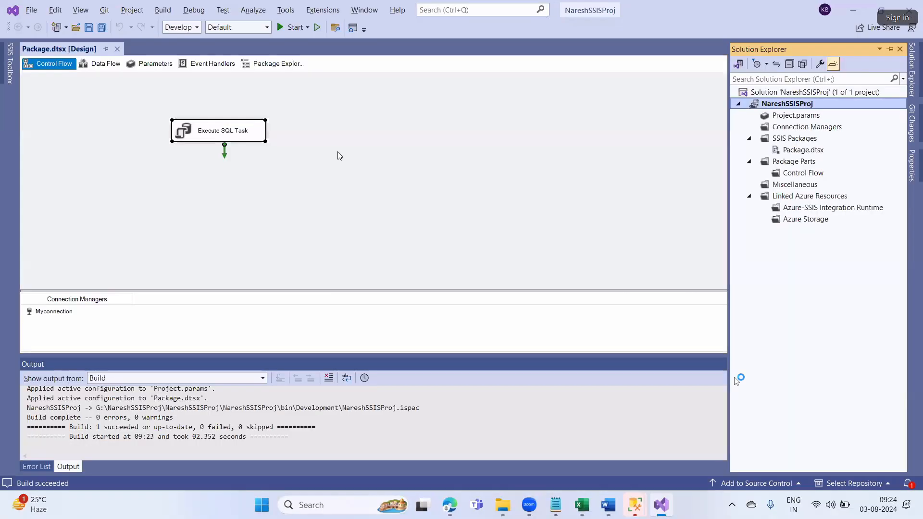
right_click(337, 153)
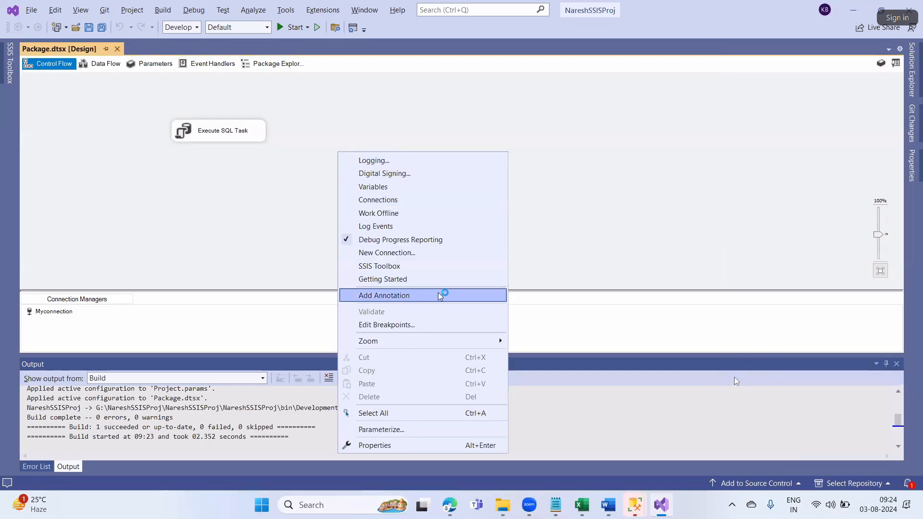
click(435, 275)
key(alt+Tab)
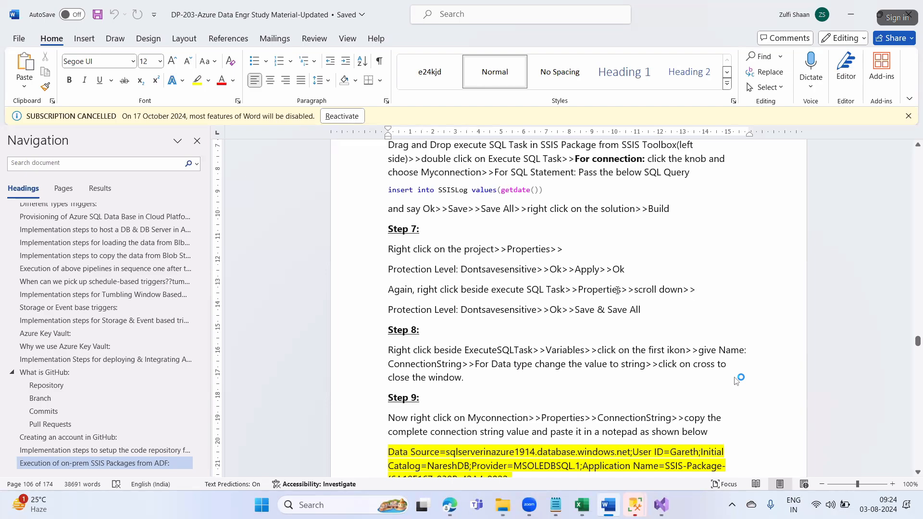
key(alt+Tab)
right_click(367, 204)
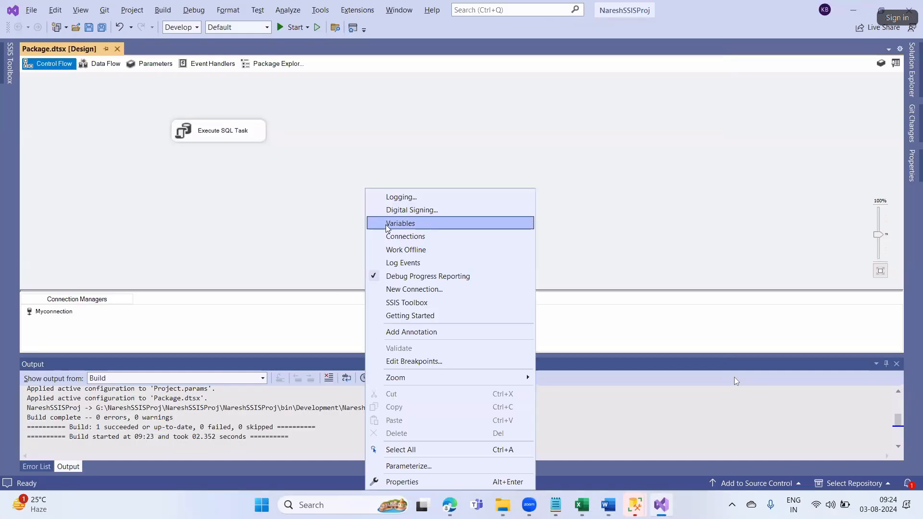
click(405, 482)
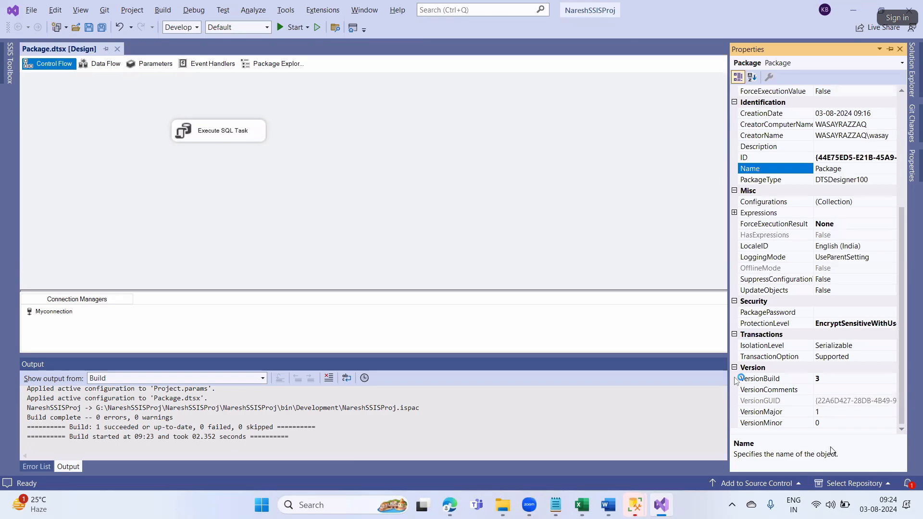
click(609, 505)
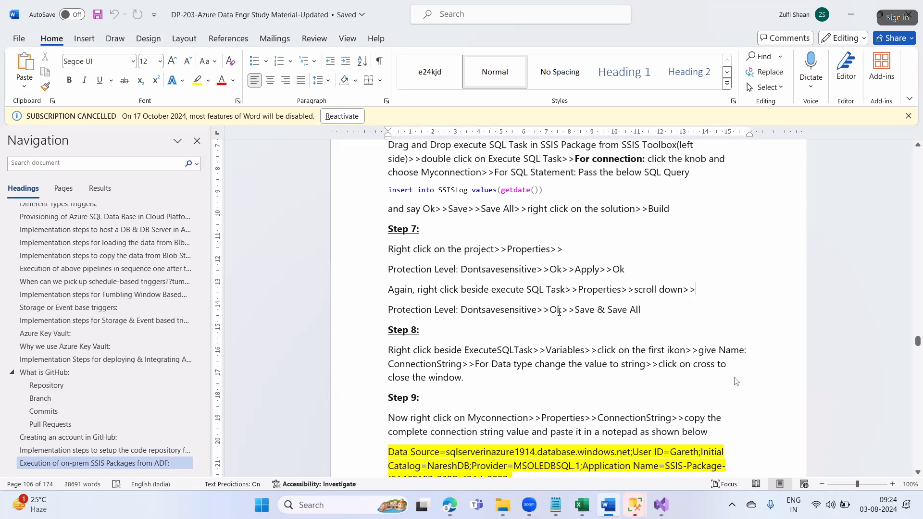
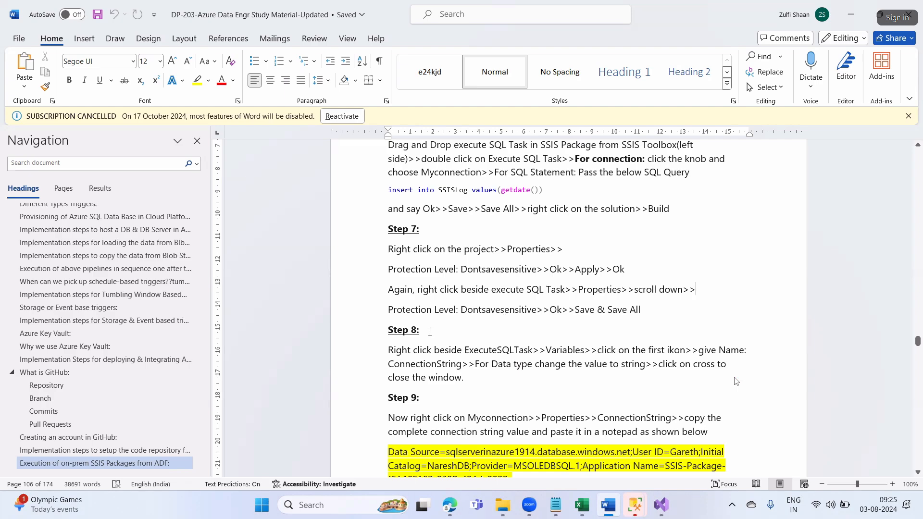
- Set the package's ProtectionLevel property to DontSaveSensitive
key(alt+Tab)
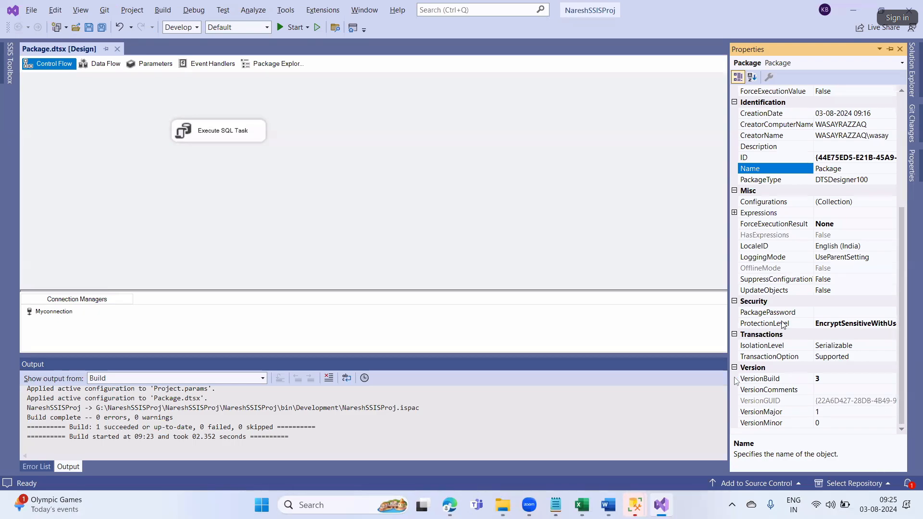
click(827, 323)
click(891, 324)
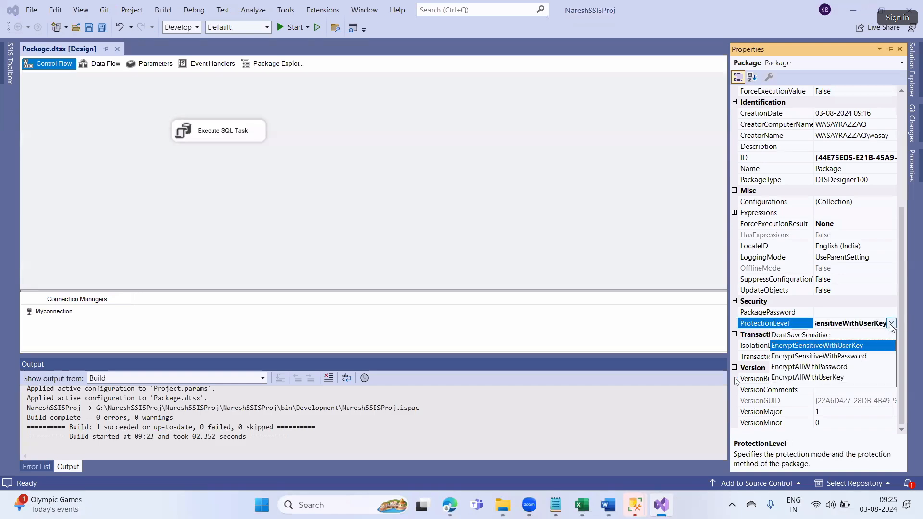
click(793, 338)
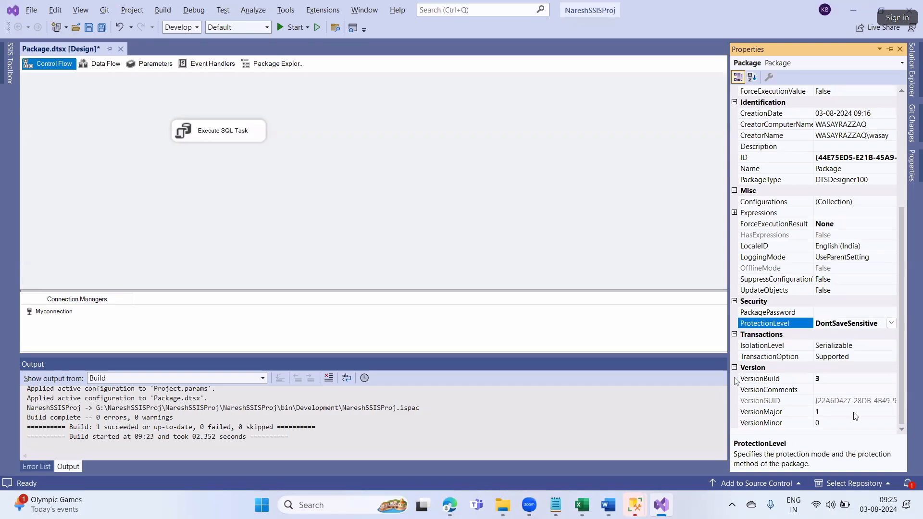
- Check the study instructions for the package step, then save all project files
key(alt+Tab)
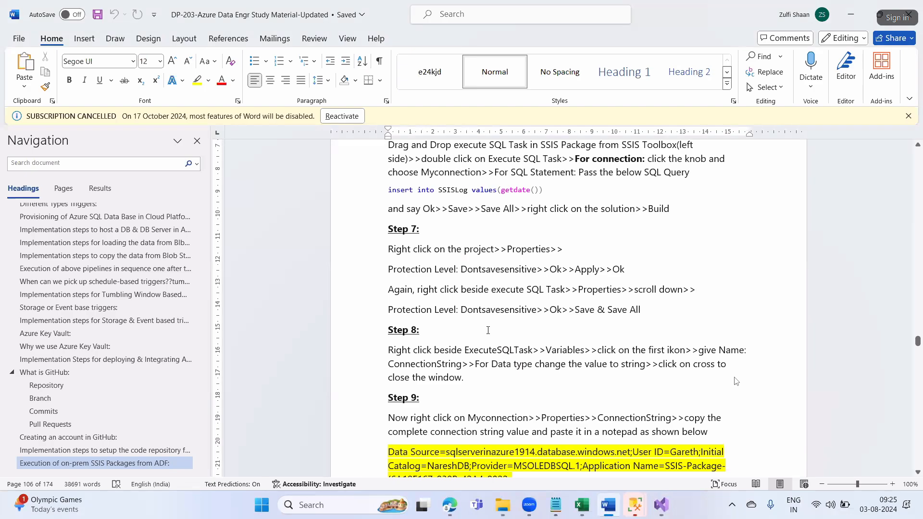
drag(467, 311, 515, 311)
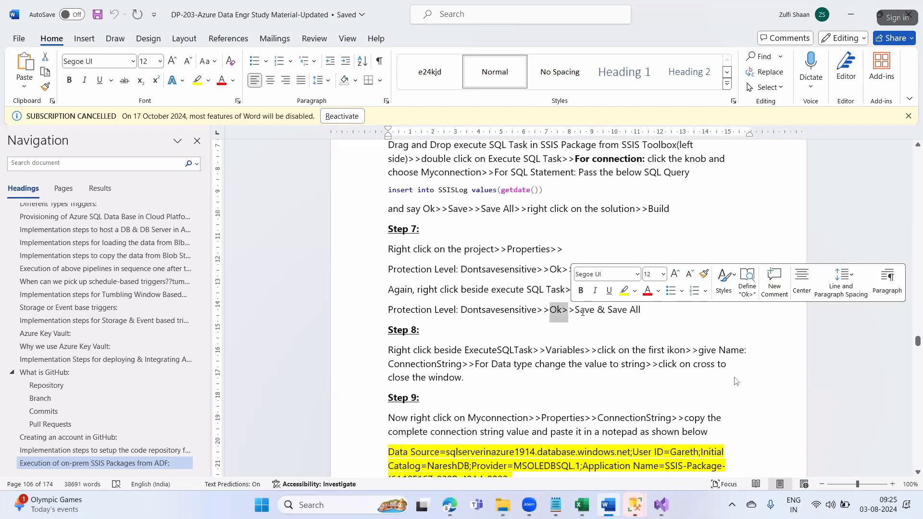
key(alt+Tab)
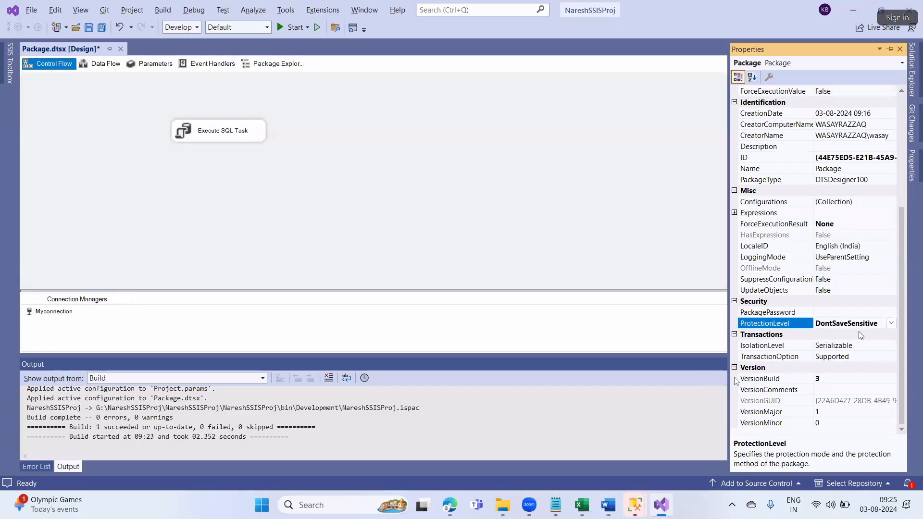
key(alt+Tab)
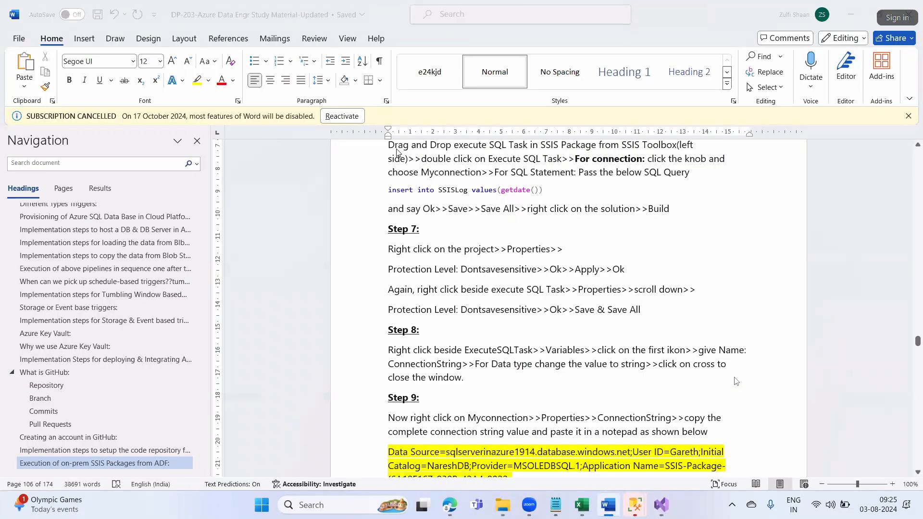
key(alt+Tab)
click(102, 28)
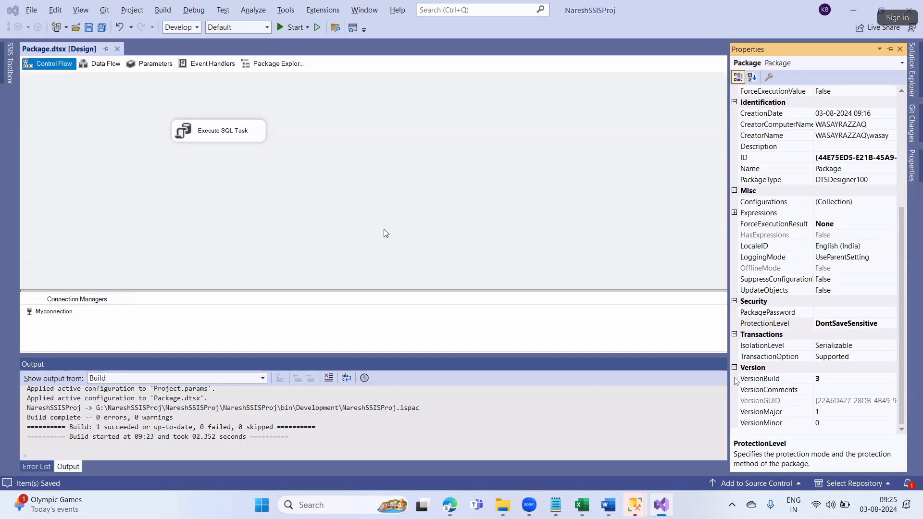
- Open the package's Variables window from the control-flow surface and add a new variable
key(alt+Tab)
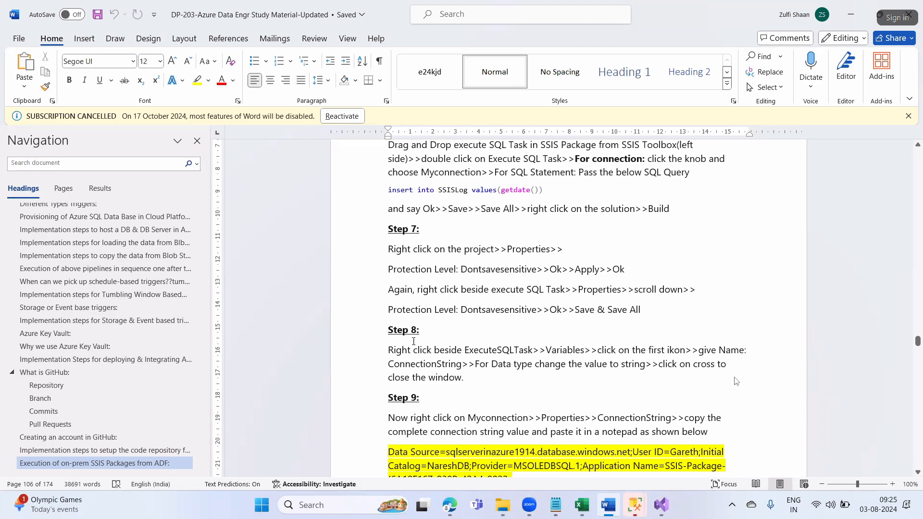
drag(396, 349, 581, 353)
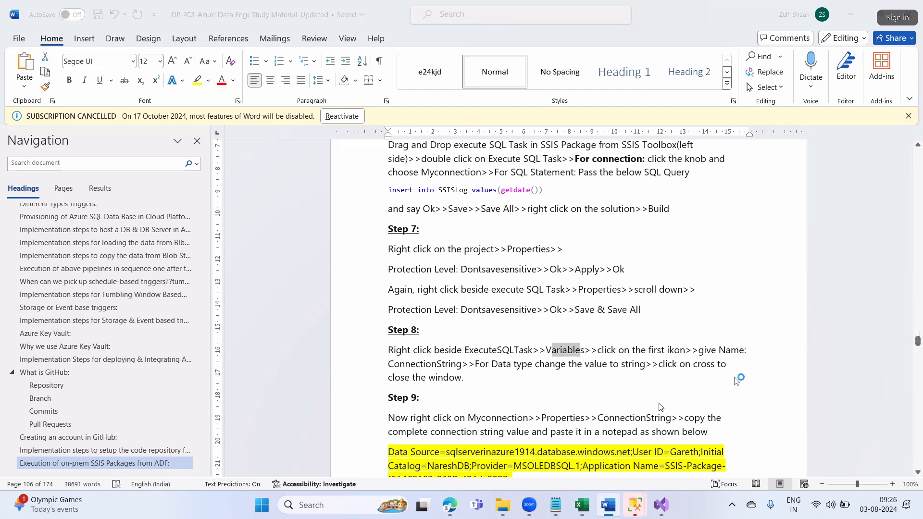
key(alt+Tab)
right_click(296, 147)
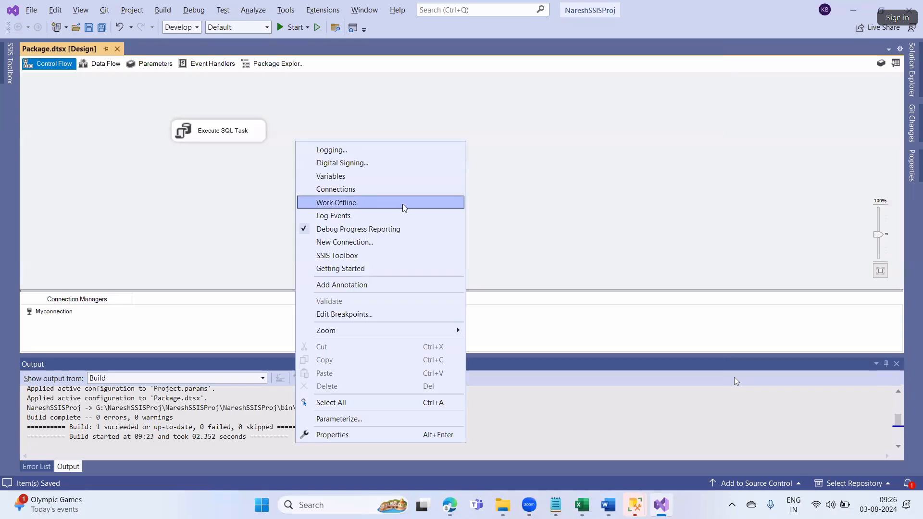
click(339, 180)
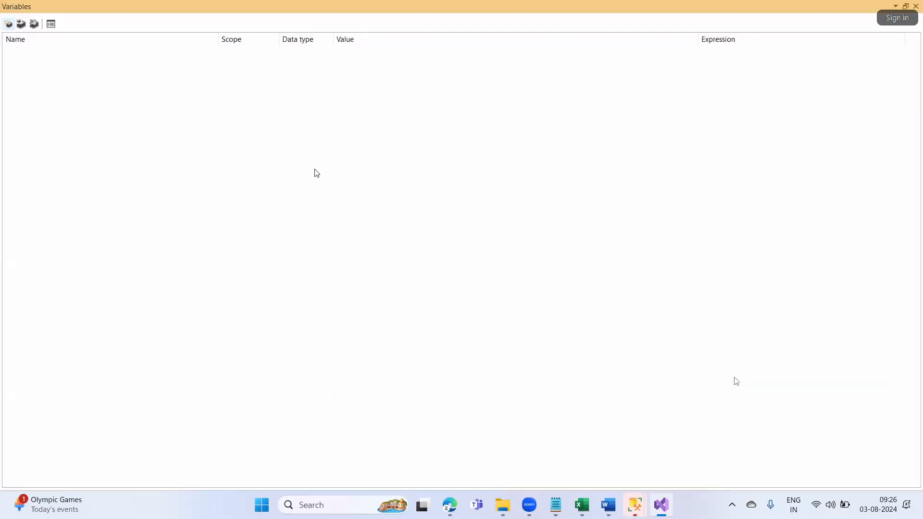
click(9, 24)
- Copy the name ConnectionString from the study document and rename the new variable to ConnectionString
key(alt+Tab)
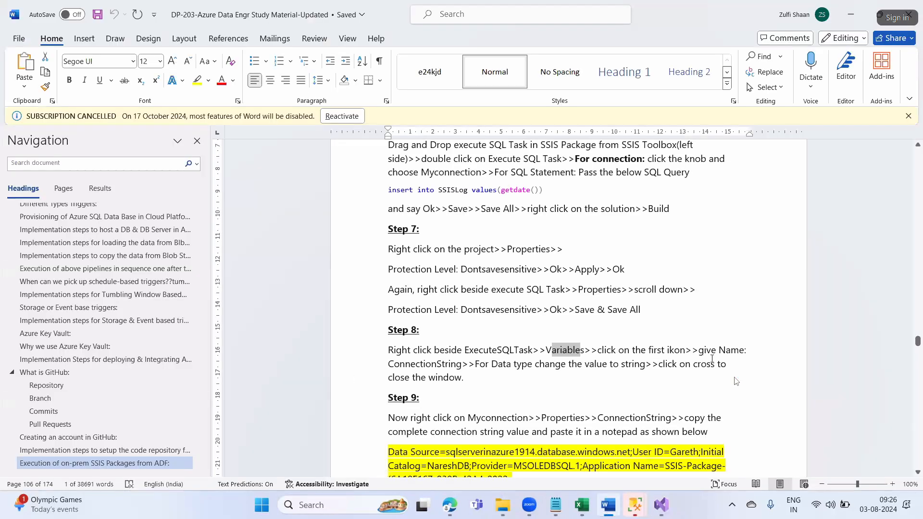
drag(389, 366, 461, 365)
key(ctrl+c)
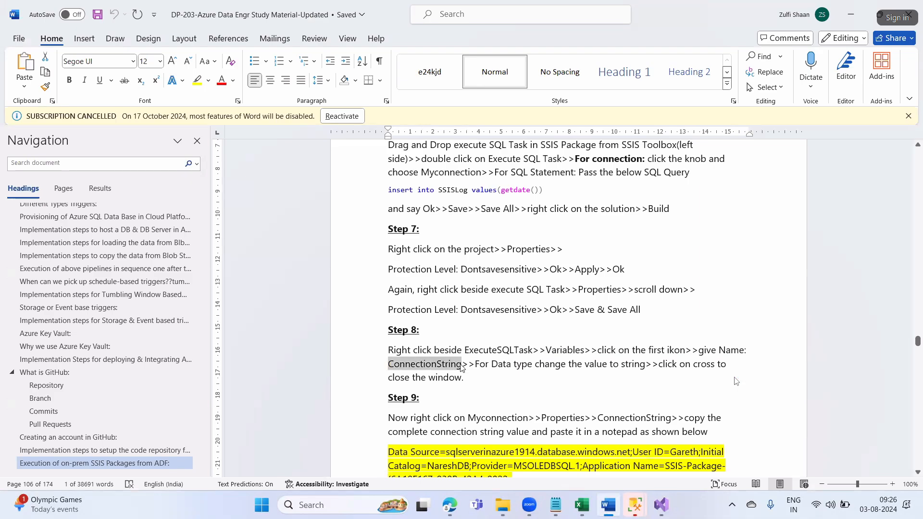
key(alt+Tab)
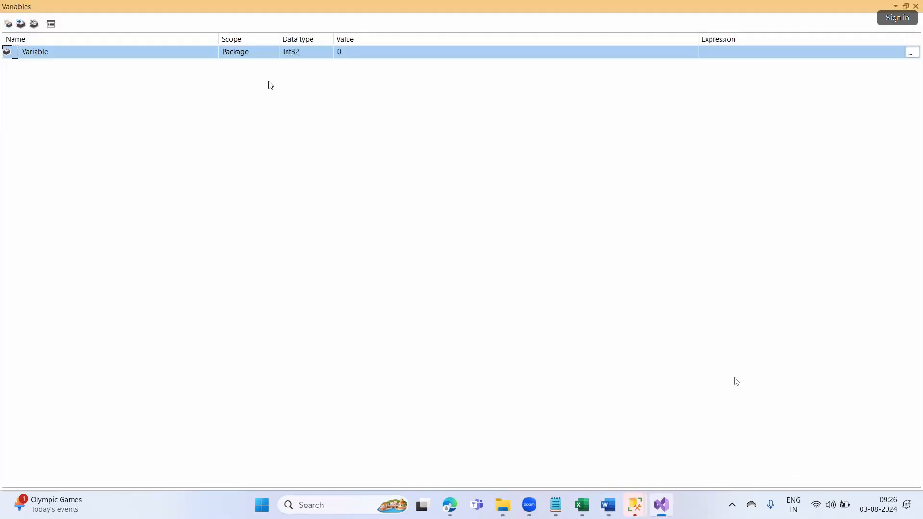
click(72, 56)
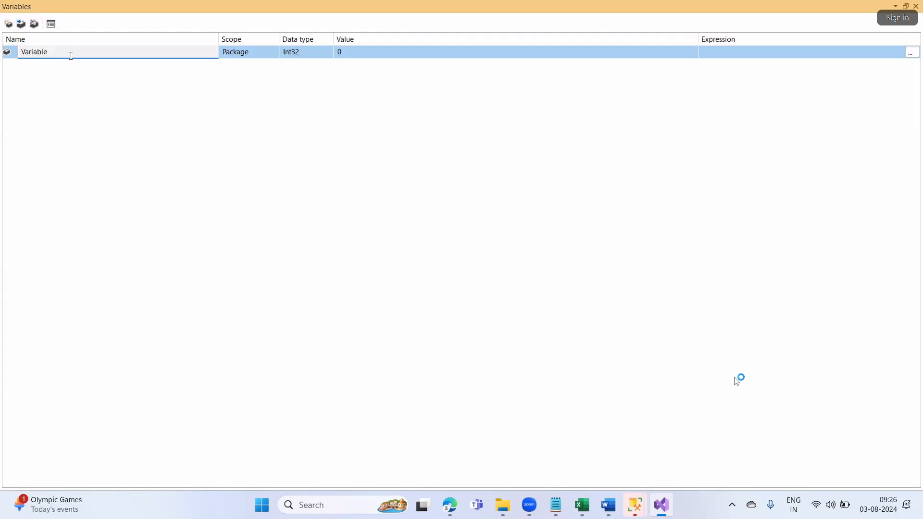
key(BackSpace)
key(BackSpace)
key(BackSpace)
key(BackSpace)
key(BackSpace)
key(ctrl+v)
- Set the ConnectionString variable's data type to String
key(alt+Tab)
drag(492, 364, 646, 364)
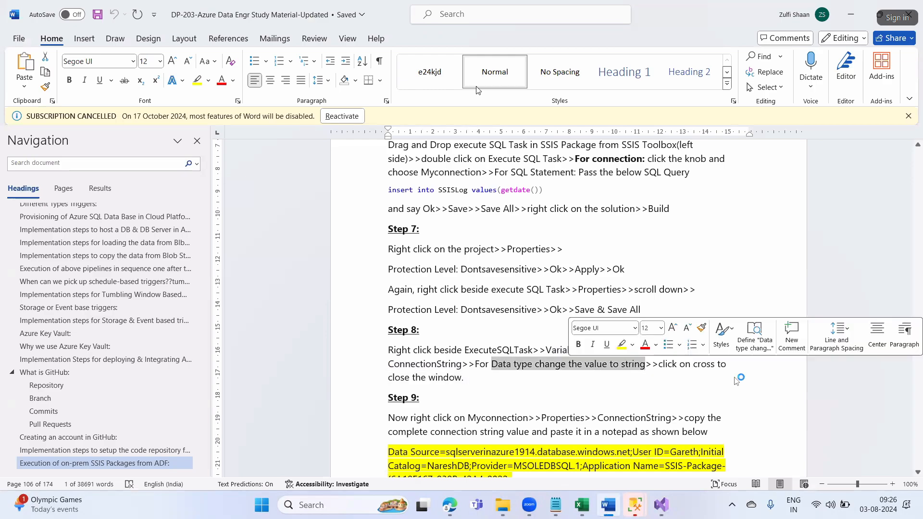
key(alt+Tab)
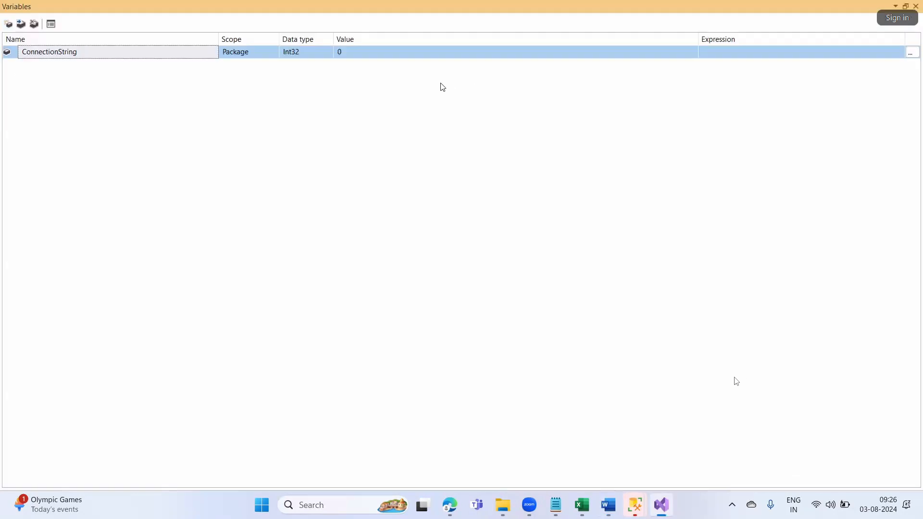
click(315, 52)
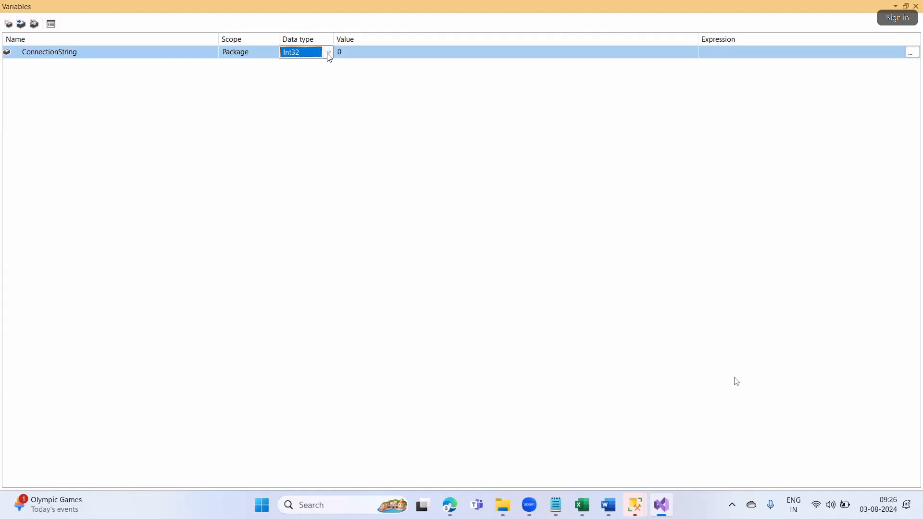
click(328, 52)
click(312, 117)
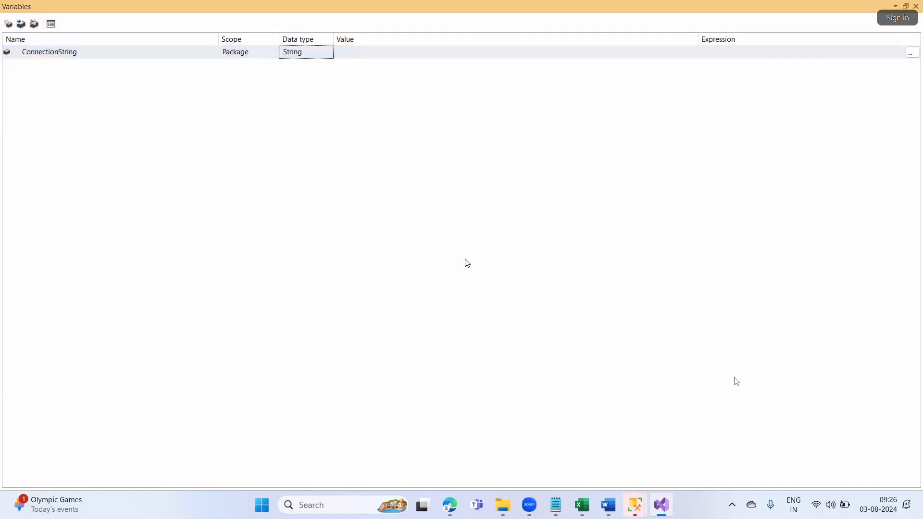
- Close the Variables window and return to the package designer
click(609, 504)
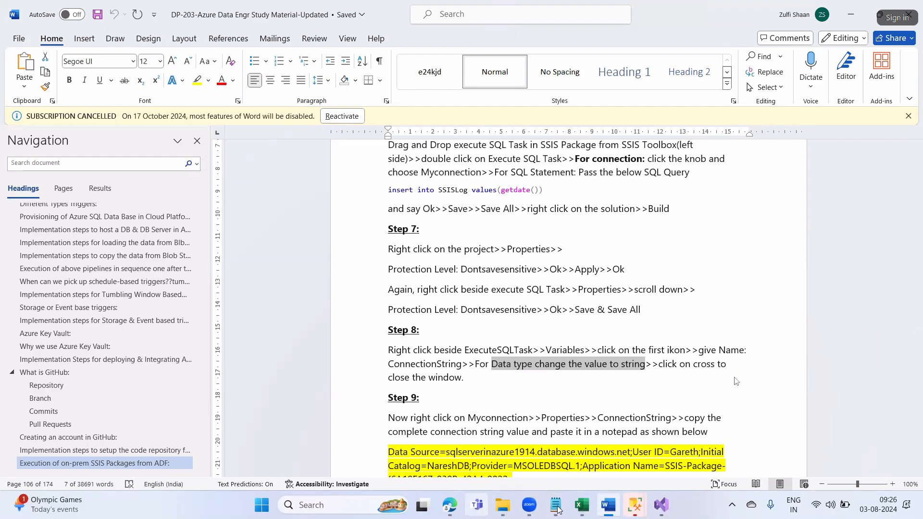
click(660, 514)
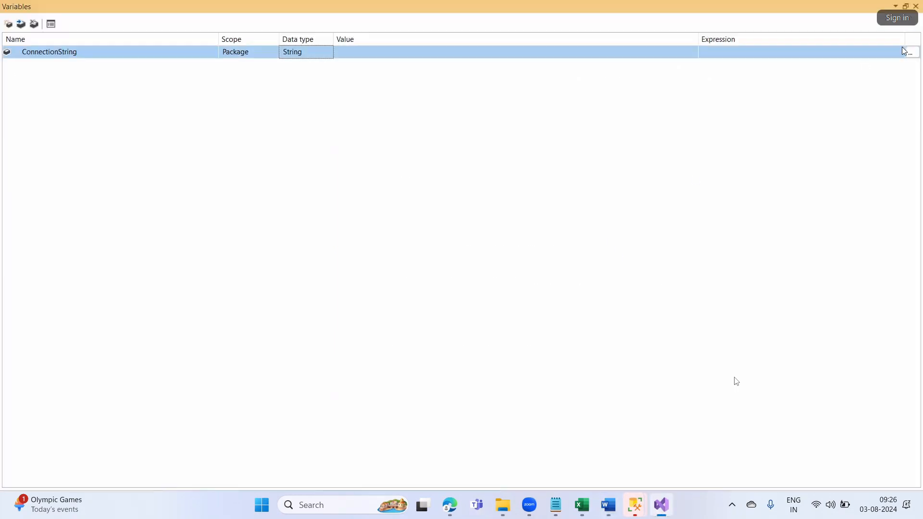
click(916, 7)
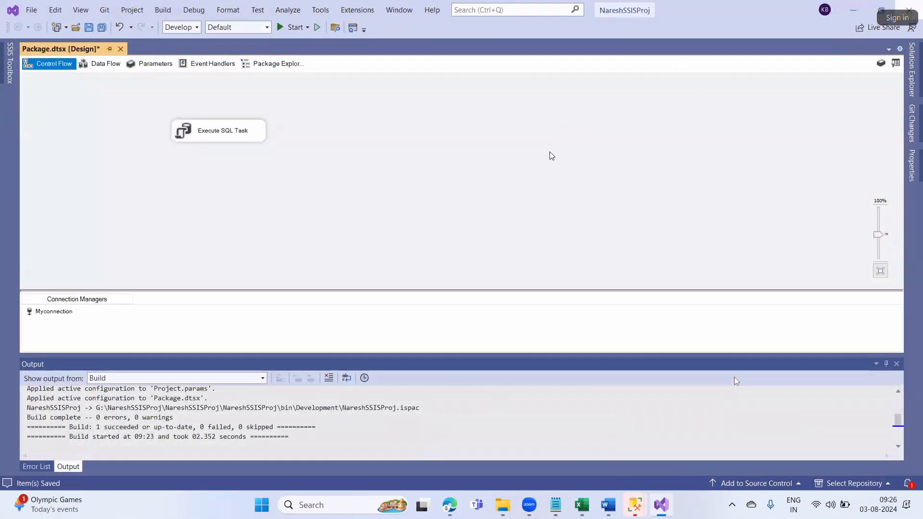
- Open the Properties of the Myconnection connection manager and select its ConnectionString property
key(alt+Tab)
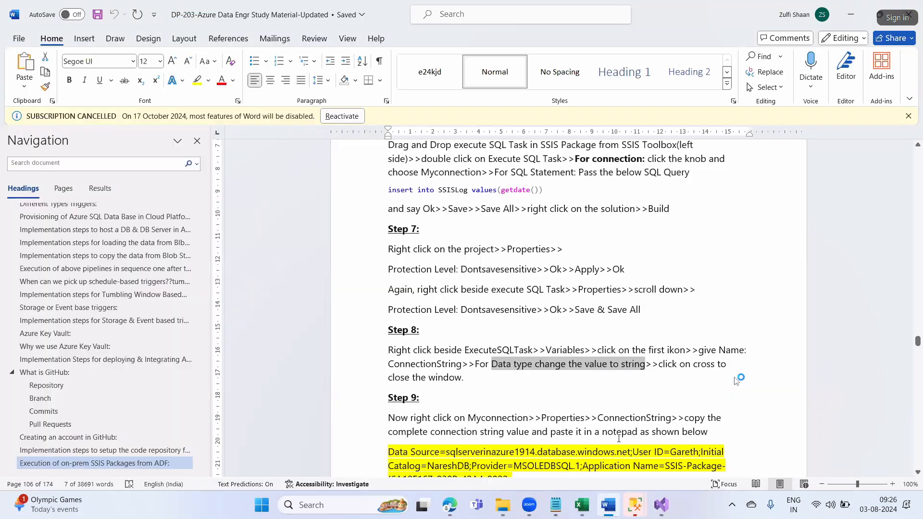
scroll(583, 412, down, 3)
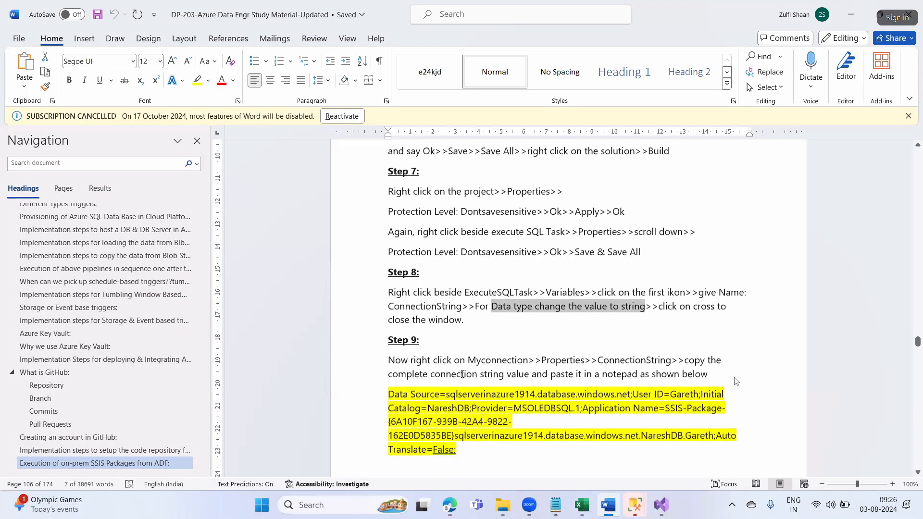
drag(411, 361, 528, 362)
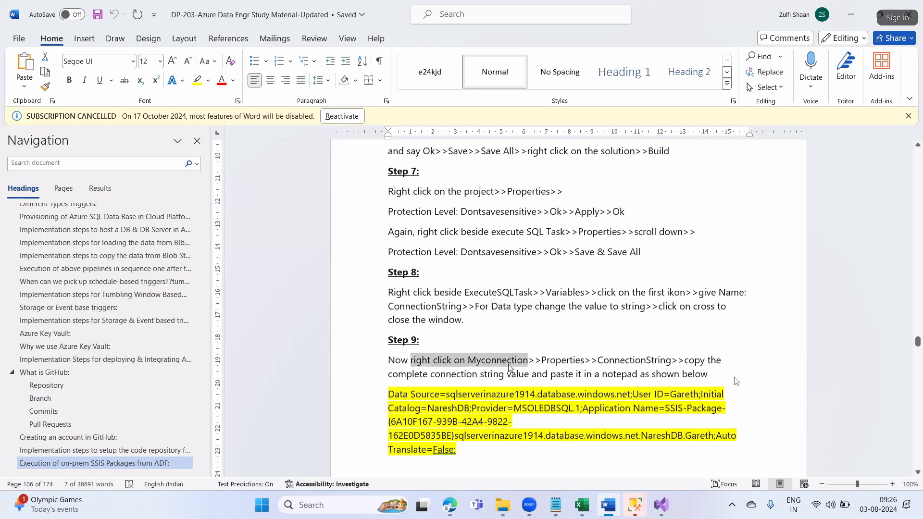
click(550, 368)
key(alt+Tab)
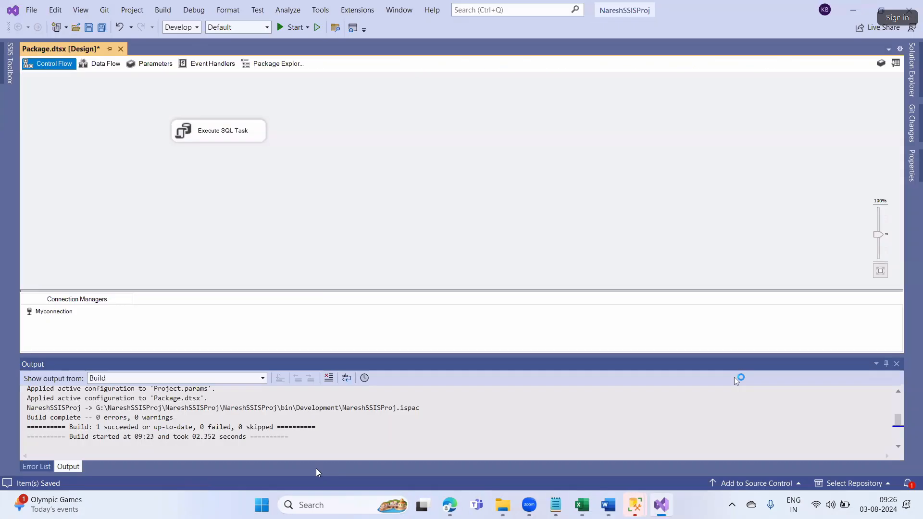
right_click(55, 311)
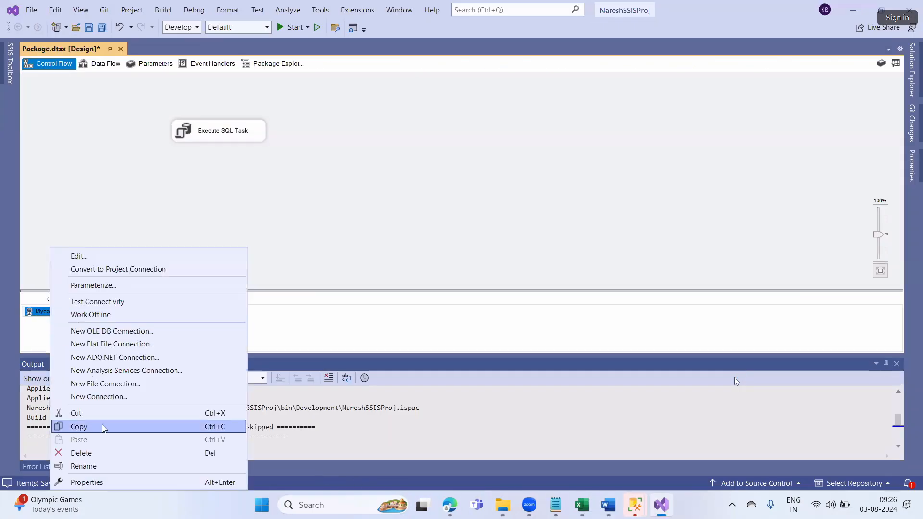
click(87, 482)
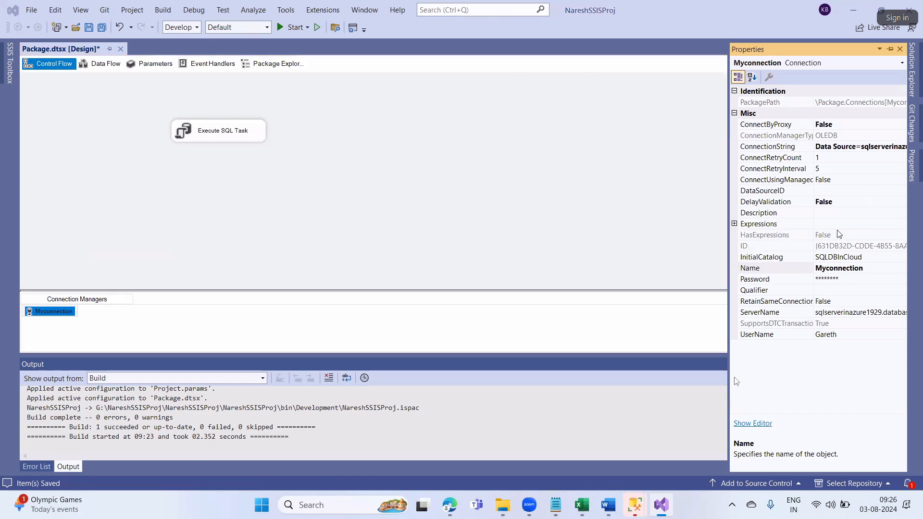
click(850, 147)
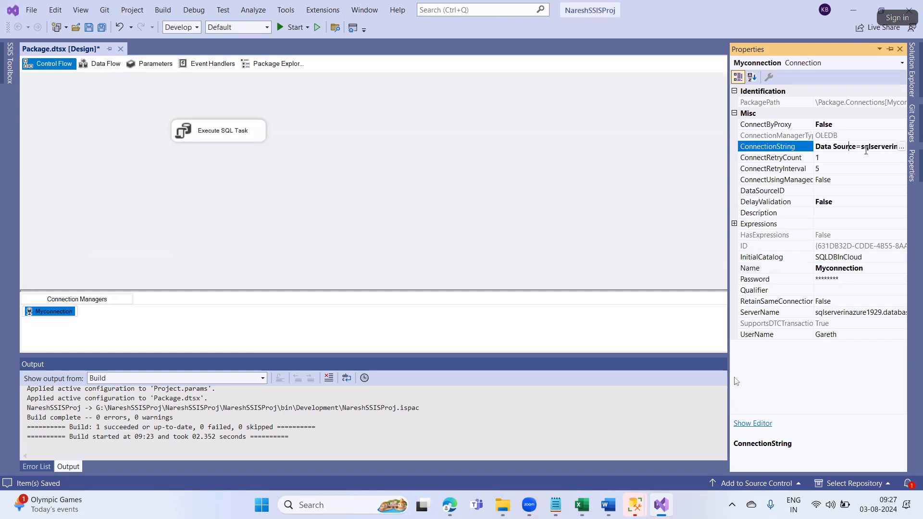
- Copy the full ConnectionString value and paste it into a new Notepad document
click(609, 506)
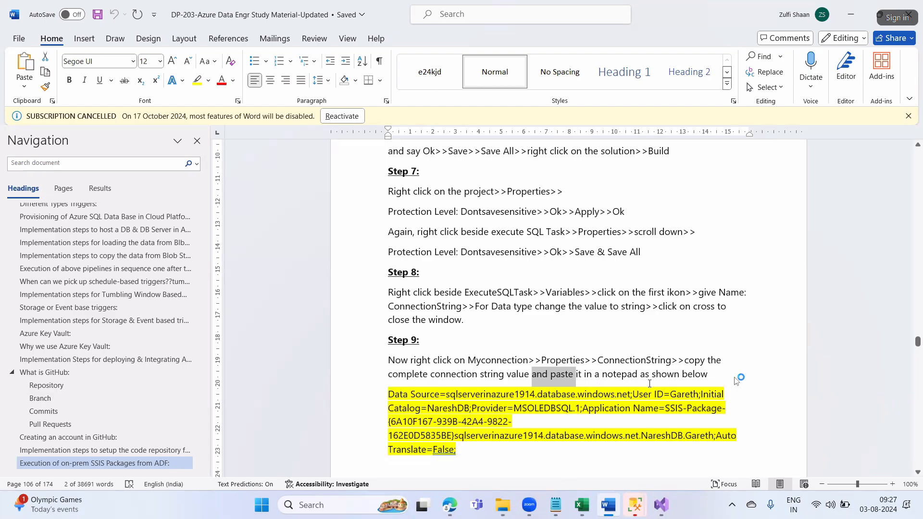
key(alt+Tab)
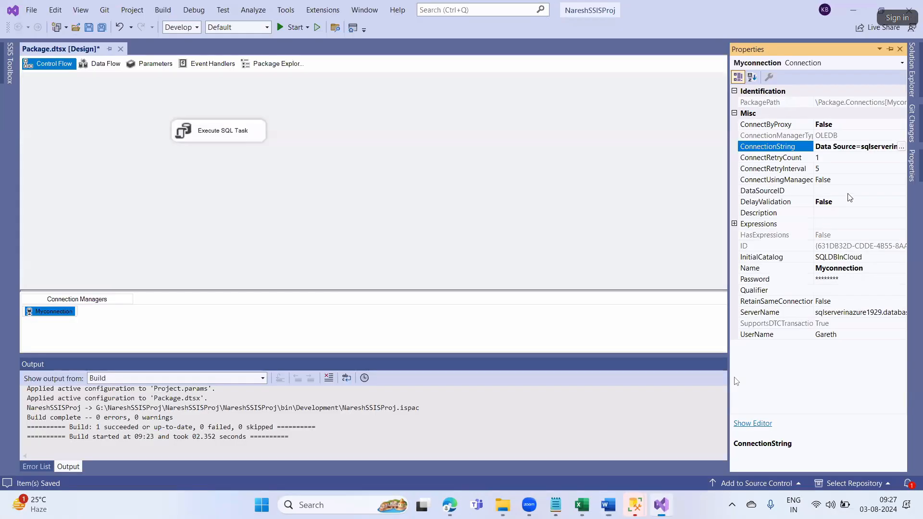
click(875, 146)
key(End)
key(shift+Home)
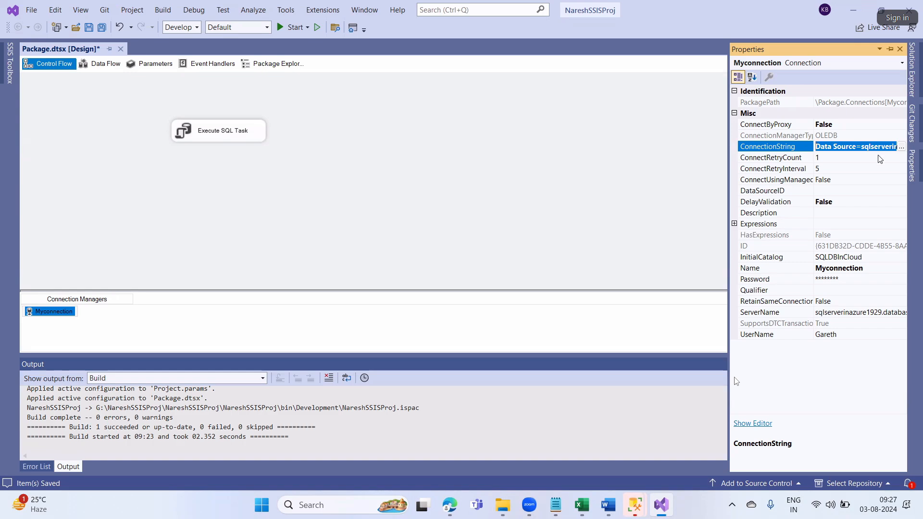
click(556, 506)
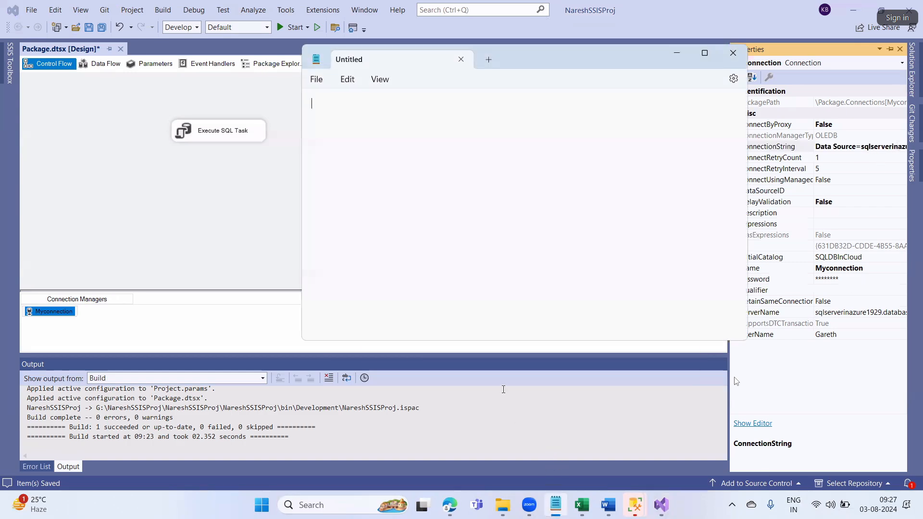
text(Data Source=sqlserverinazure1929.database.windows.net;User ID=Gareth;Initial Catalog=SQLDBInCloud;Provider=MSOLEDBSQL.1;Application Name=SSIS-Package-{631DB32D-CDDE-4B55-8AA4-0974006F5842}sqlserverinazure1929.database.windows.net.SQLDBInCloud.Gareth;Auto Translate=False;)
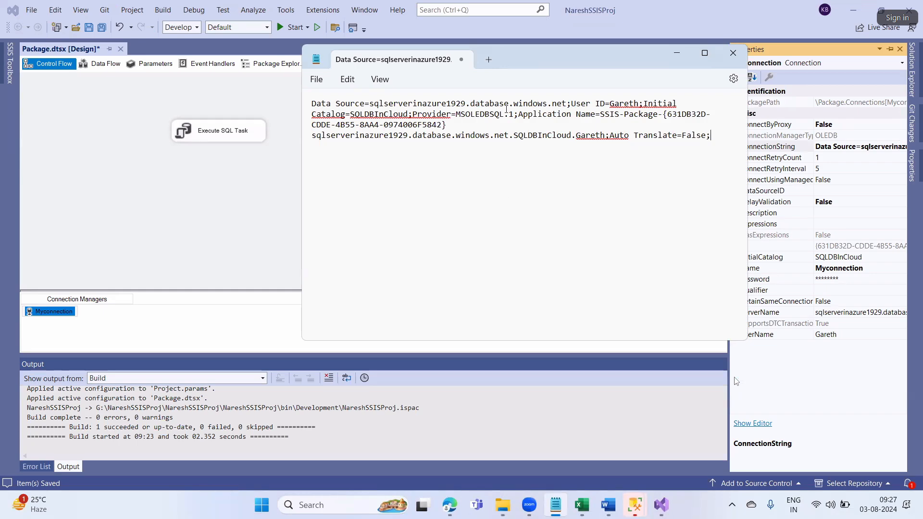
- Append the password entry from the tutorial document to the end of the connection string in Notepad
click(705, 53)
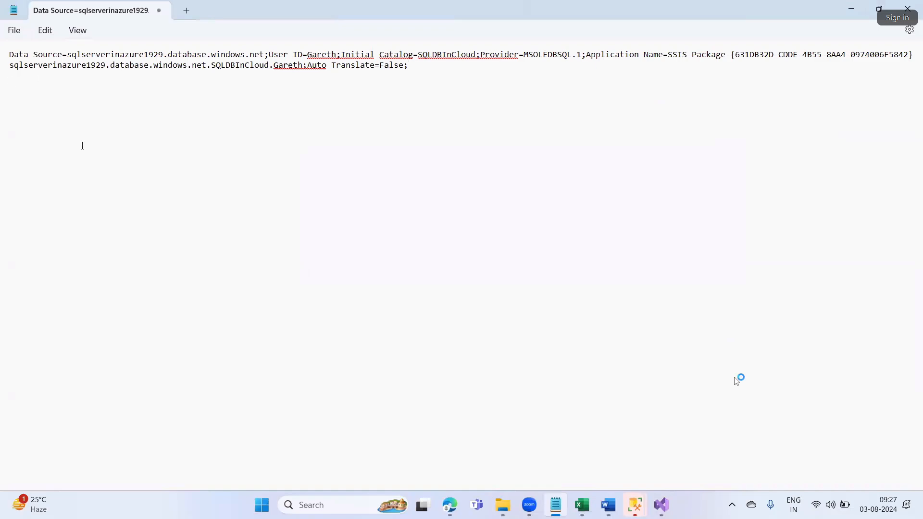
click(608, 505)
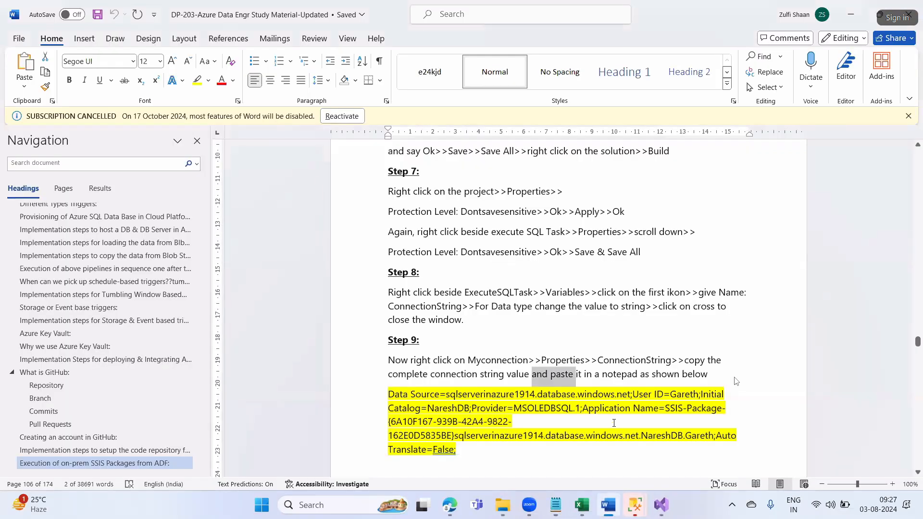
scroll(619, 428, down, 1)
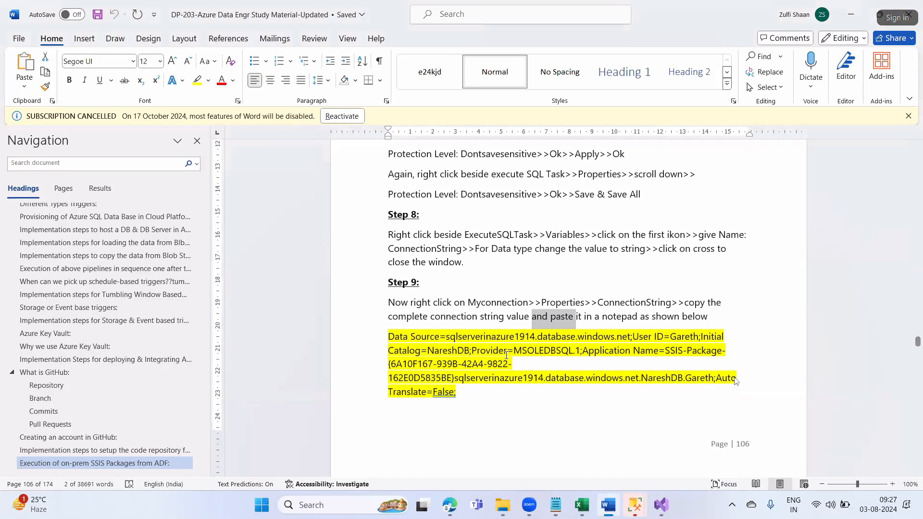
scroll(490, 146, down, 5)
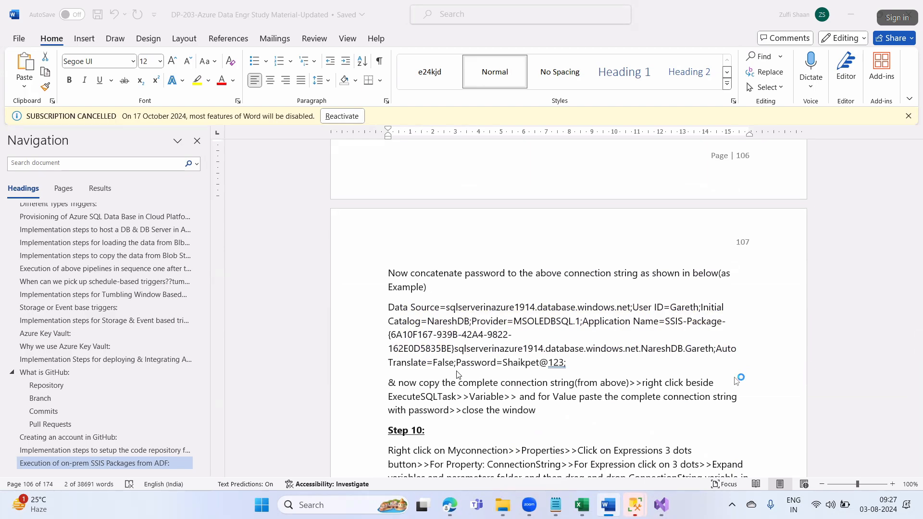
click(555, 505)
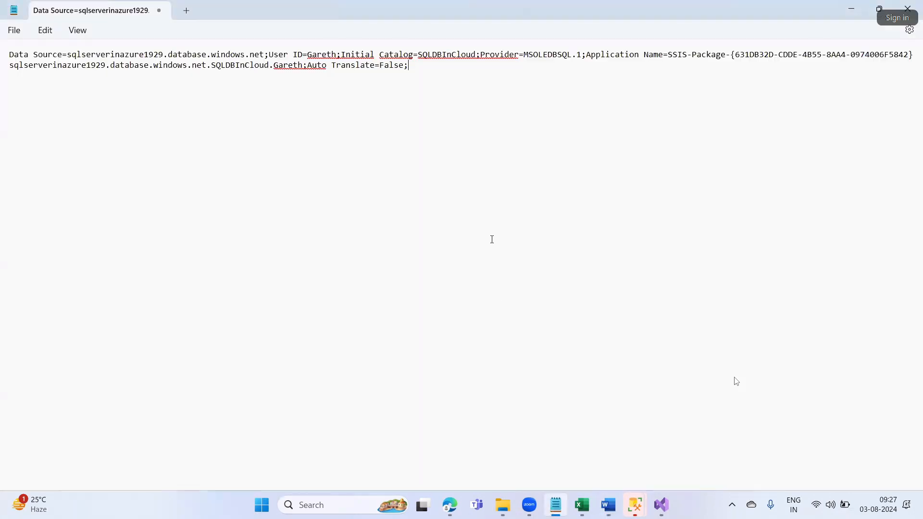
drag(332, 68, 411, 73)
click(412, 73)
click(609, 505)
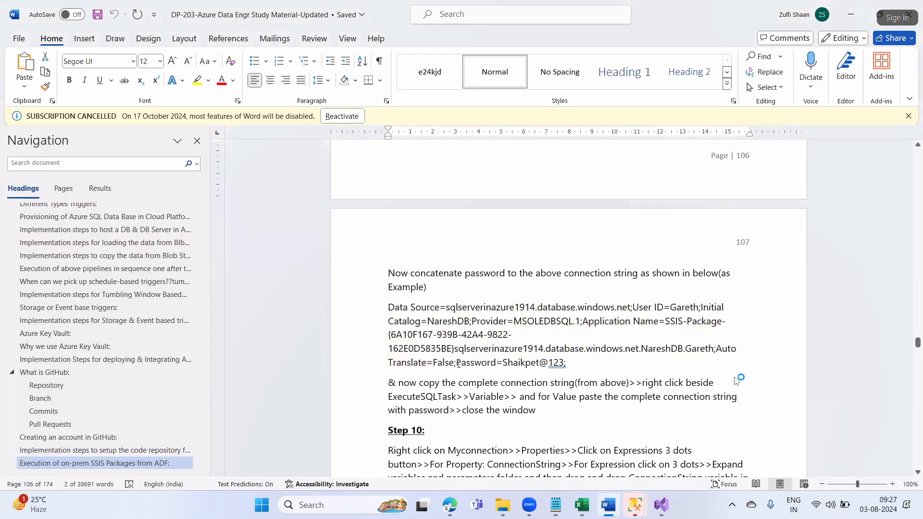
drag(459, 364, 568, 368)
key(ctrl+c)
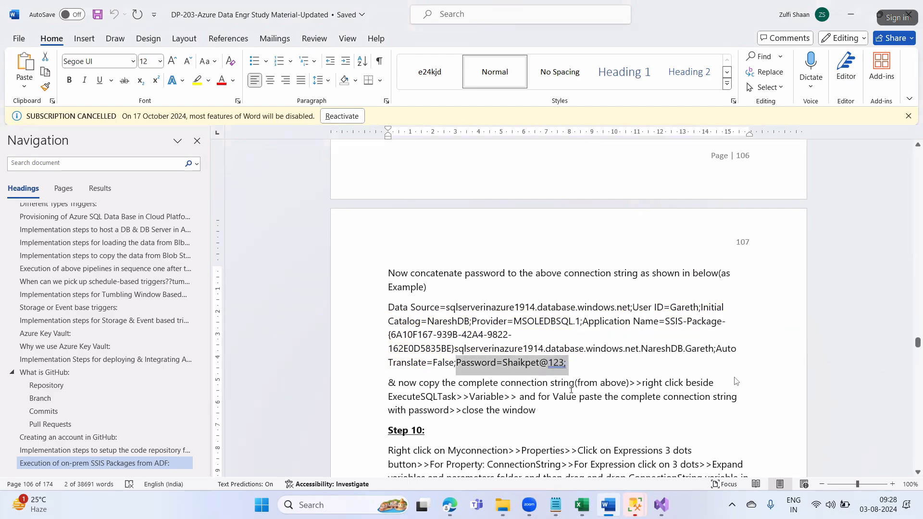
key(alt+Tab)
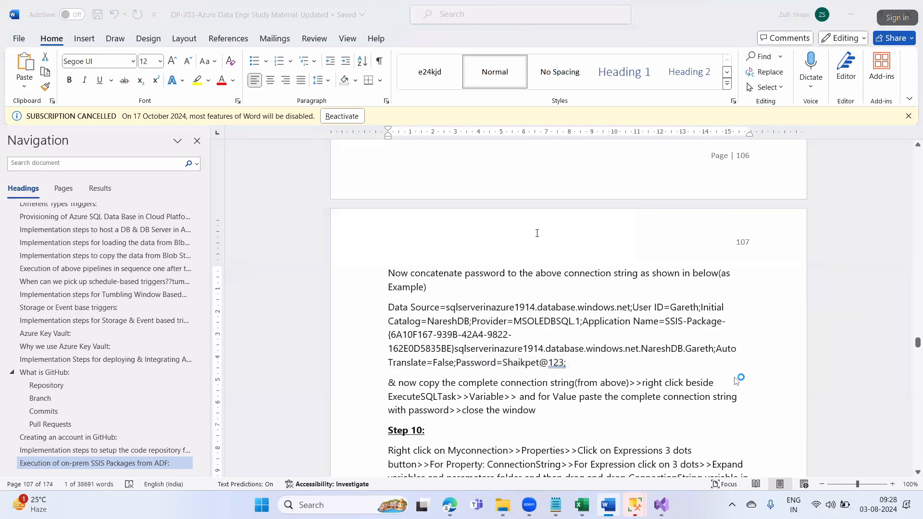
key(ctrl+v)
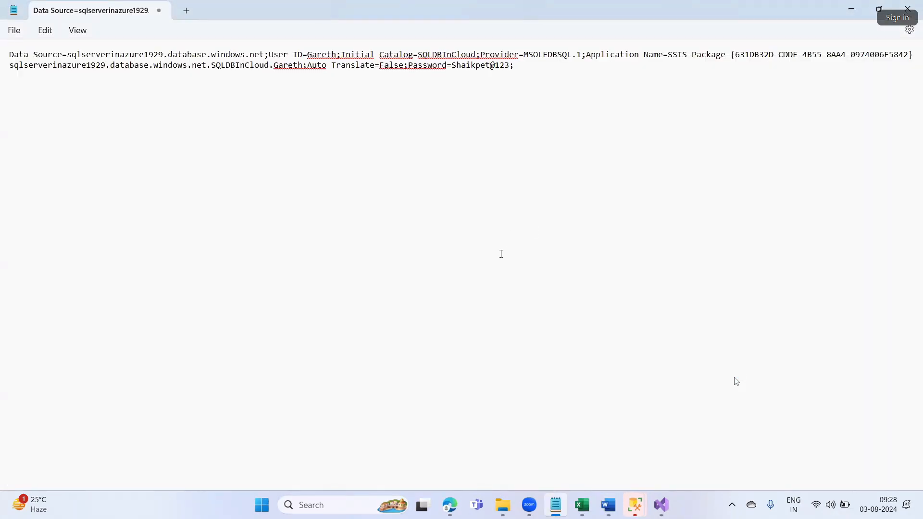
- Read the tutorial's instructions for copying the connection string into the variable's value
key(alt+Tab)
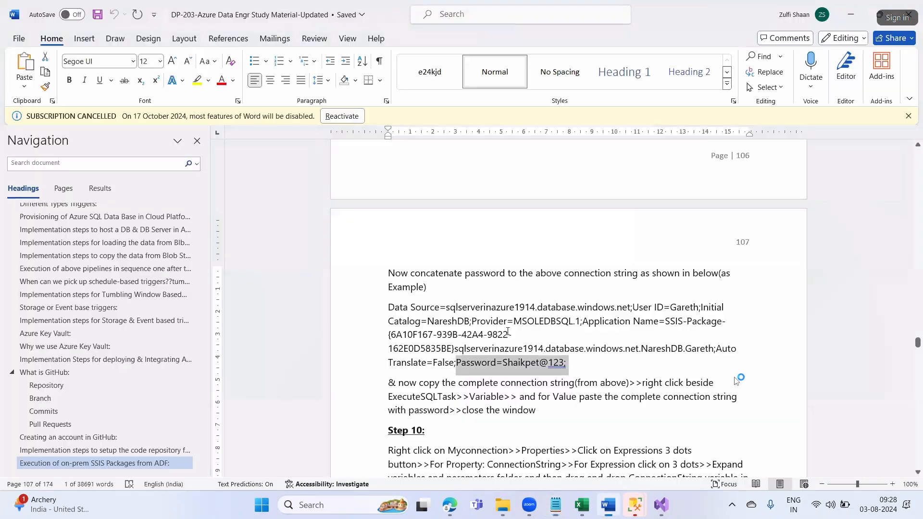
click(461, 364)
drag(461, 364, 553, 367)
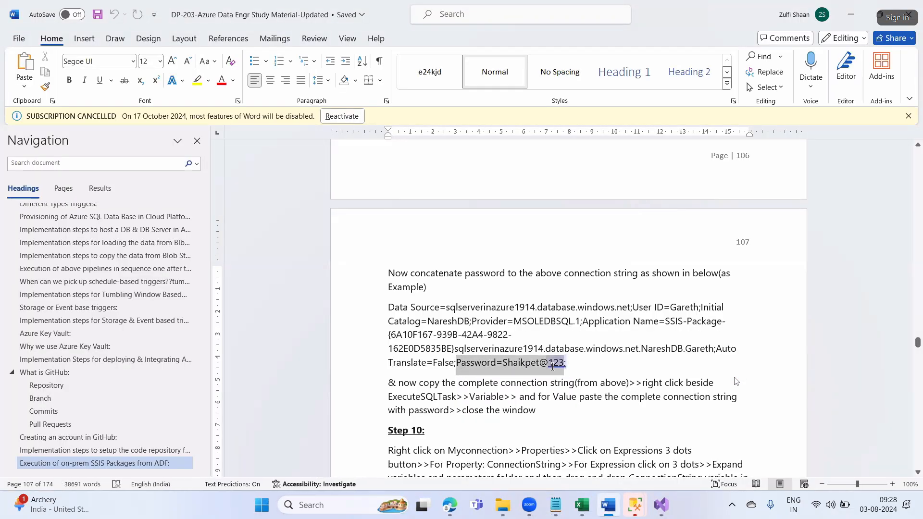
click(466, 366)
drag(468, 368, 575, 371)
drag(419, 383, 686, 390)
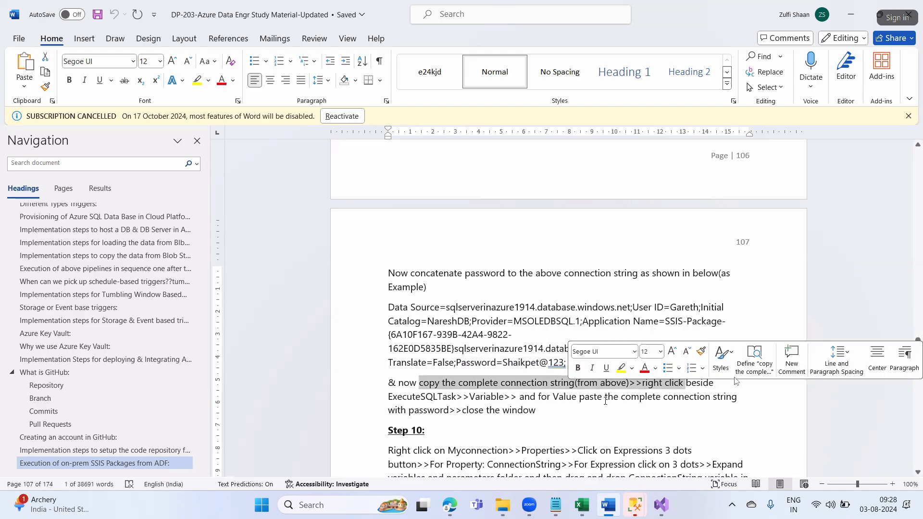
drag(407, 398, 438, 399)
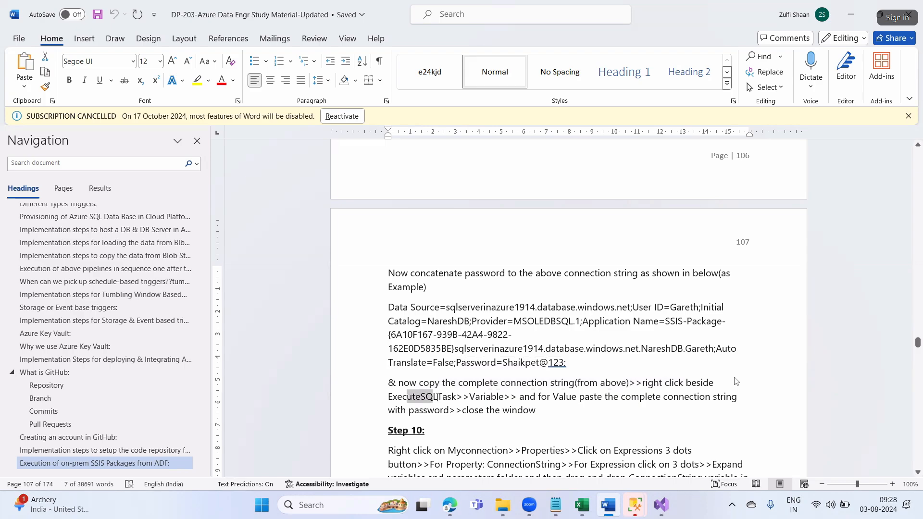
click(501, 399)
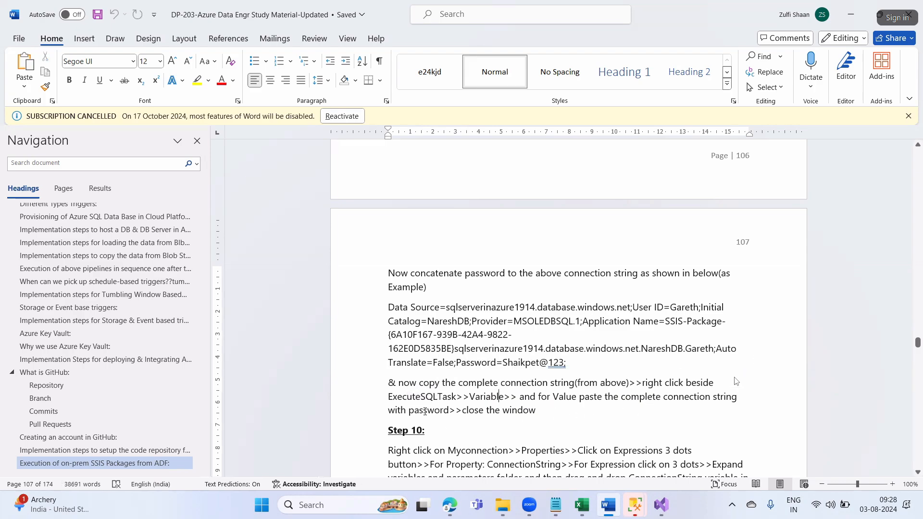
drag(535, 413, 461, 412)
click(556, 430)
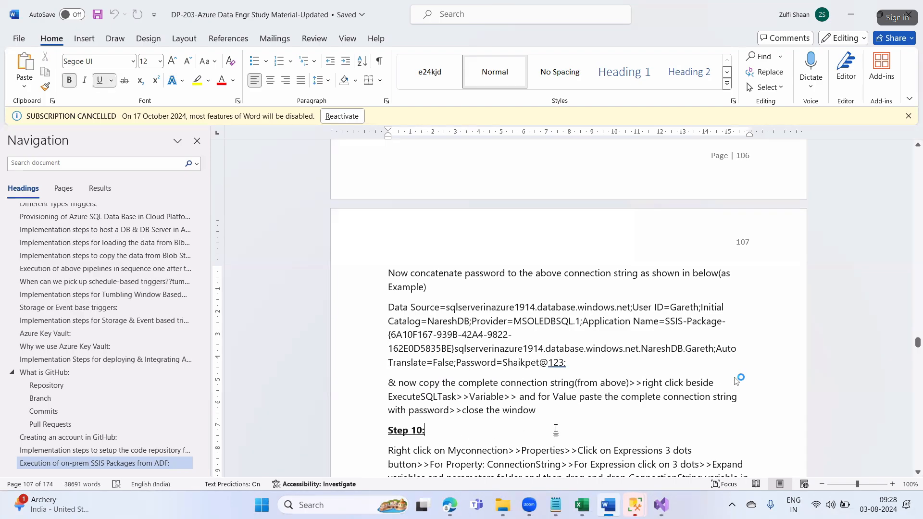
key(alt+Tab)
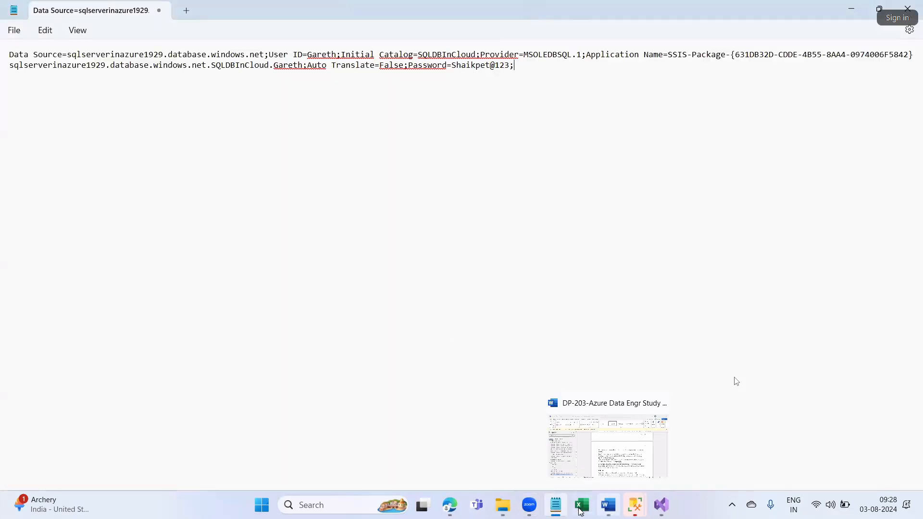
click(657, 514)
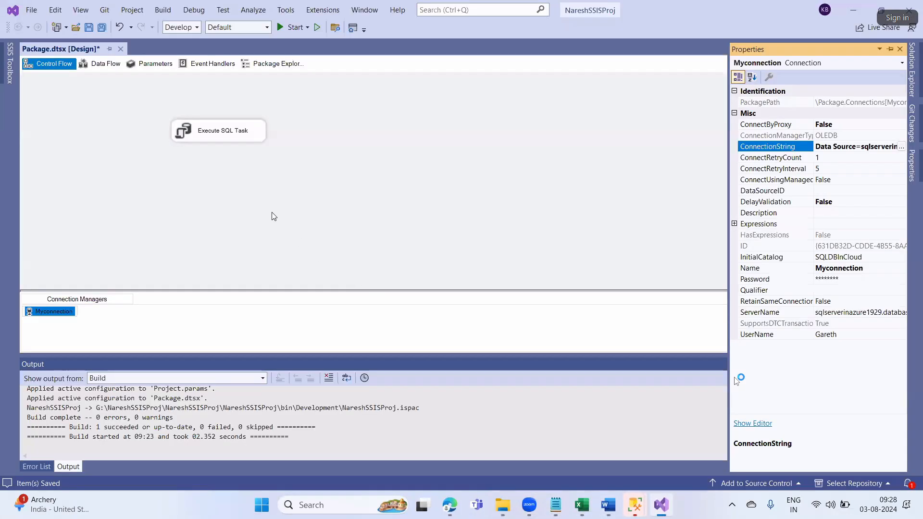
right_click(271, 161)
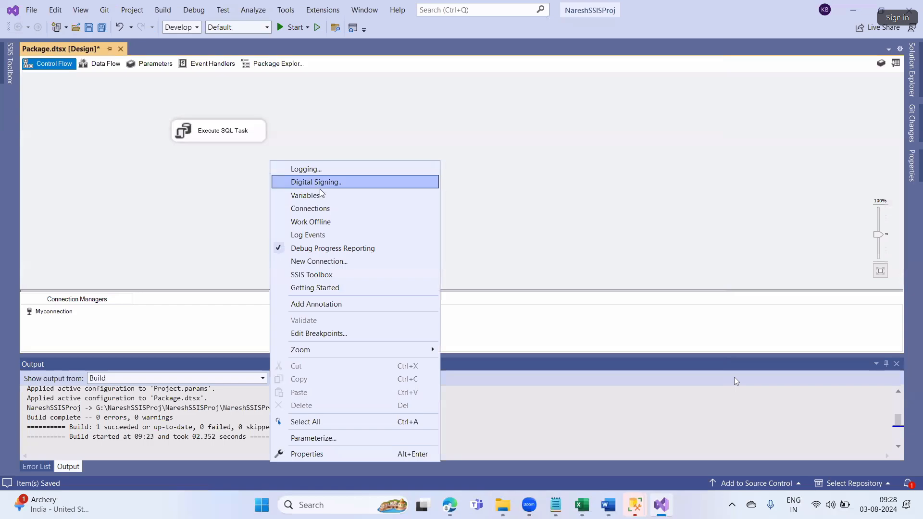
click(346, 210)
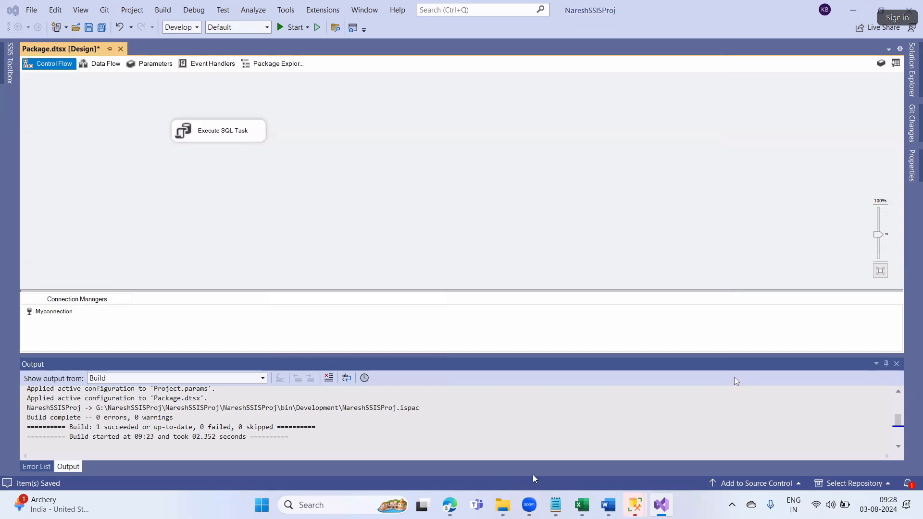
click(607, 512)
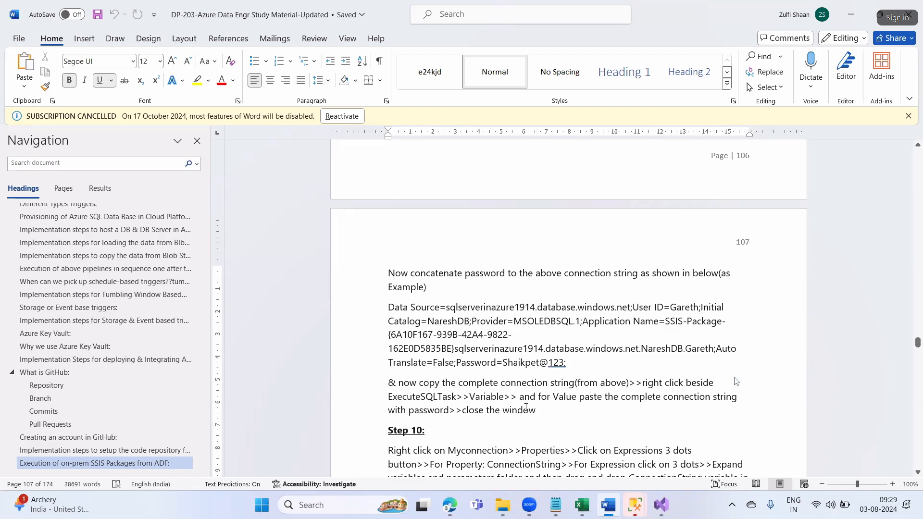
click(660, 505)
- Open the package Variables and paste the full connection string with password as the ConnectionString variable's value
right_click(299, 129)
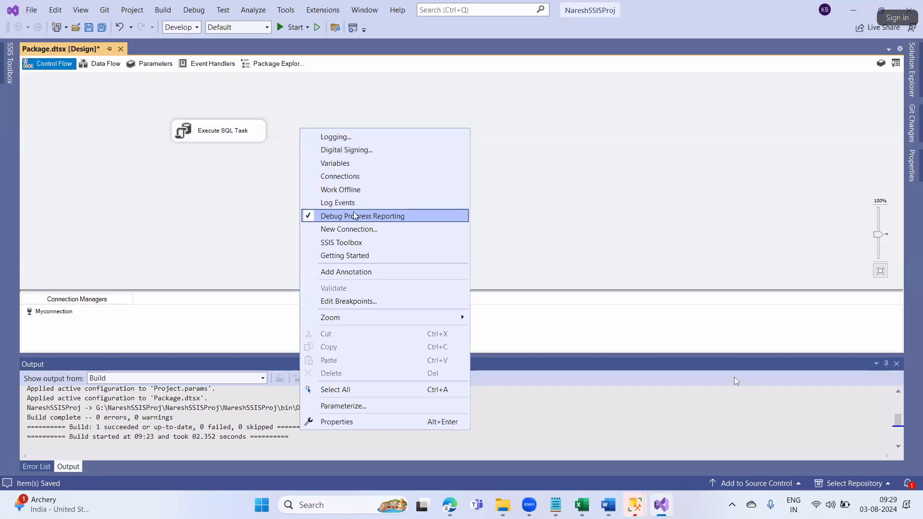
click(340, 163)
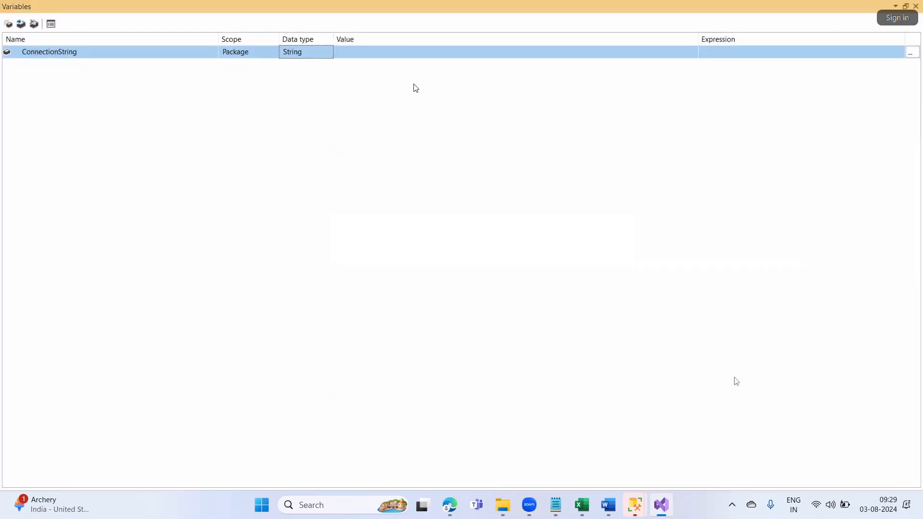
click(360, 52)
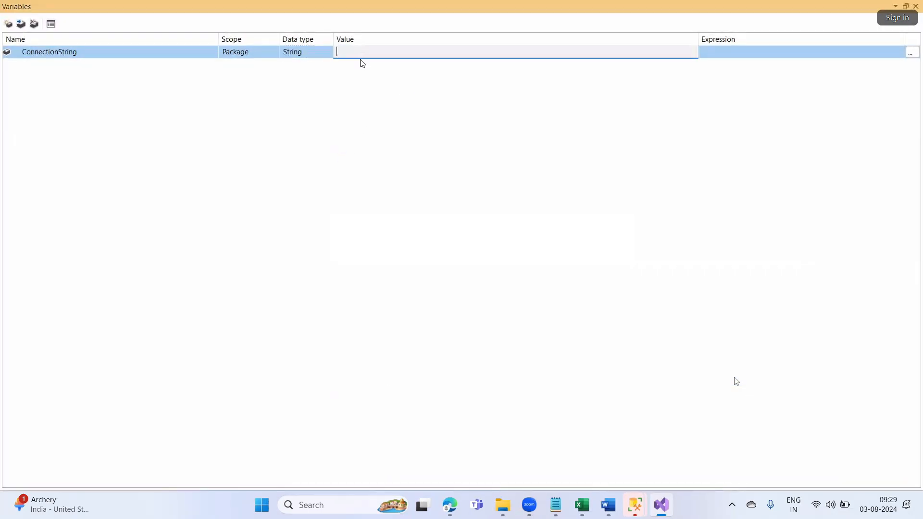
click(548, 502)
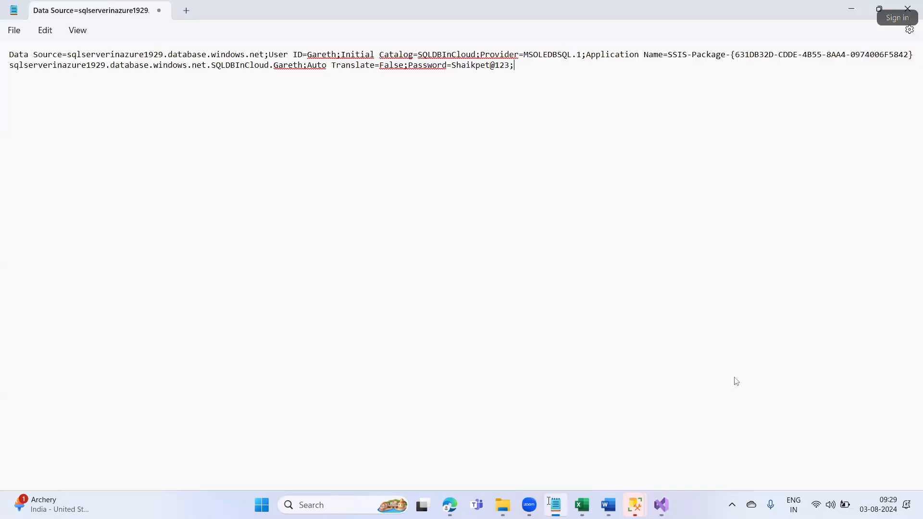
drag(510, 65, 438, 65)
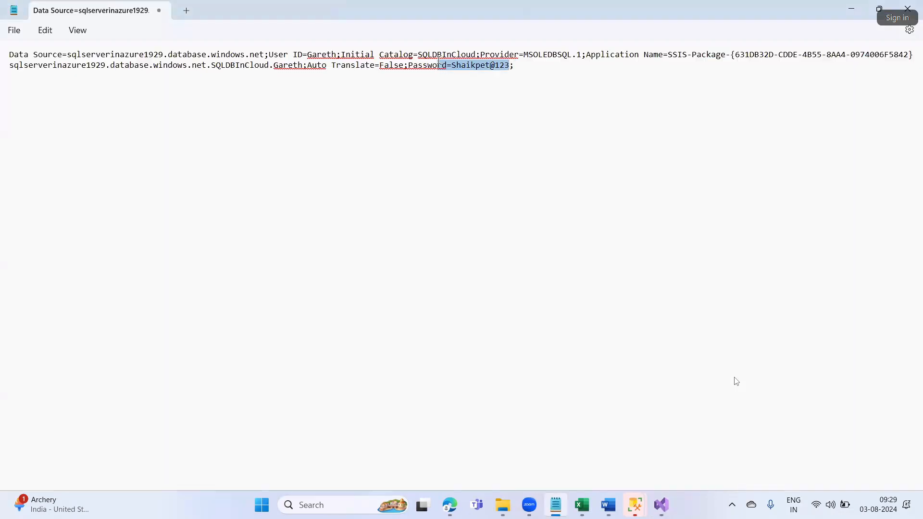
drag(515, 65, 1, 54)
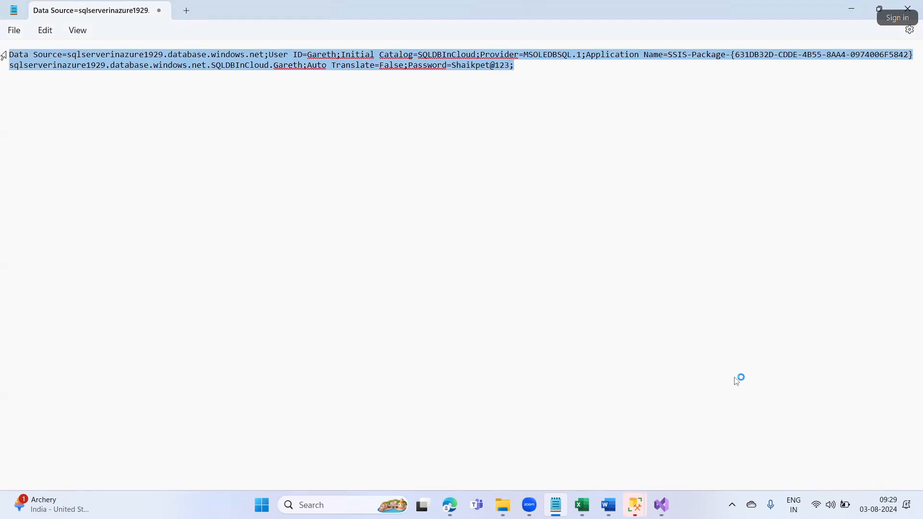
click(853, 8)
click(370, 54)
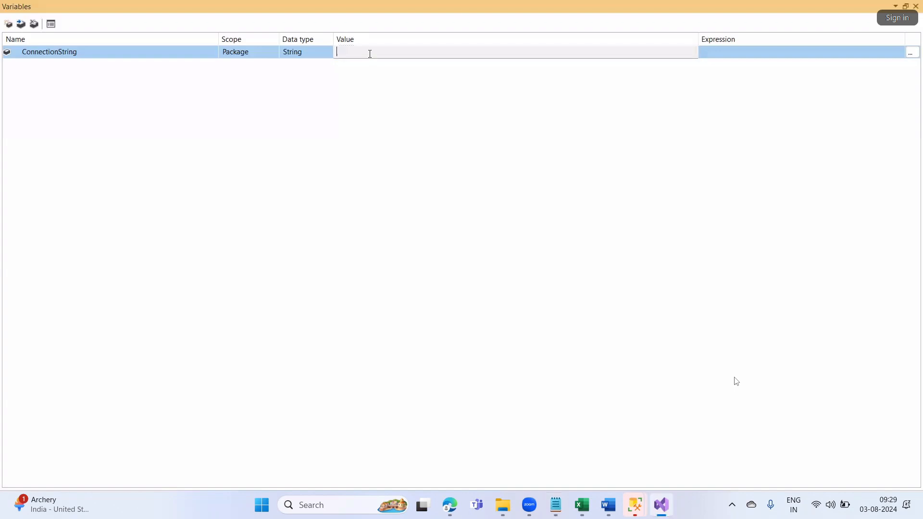
key(ctrl+v)
key(Return)
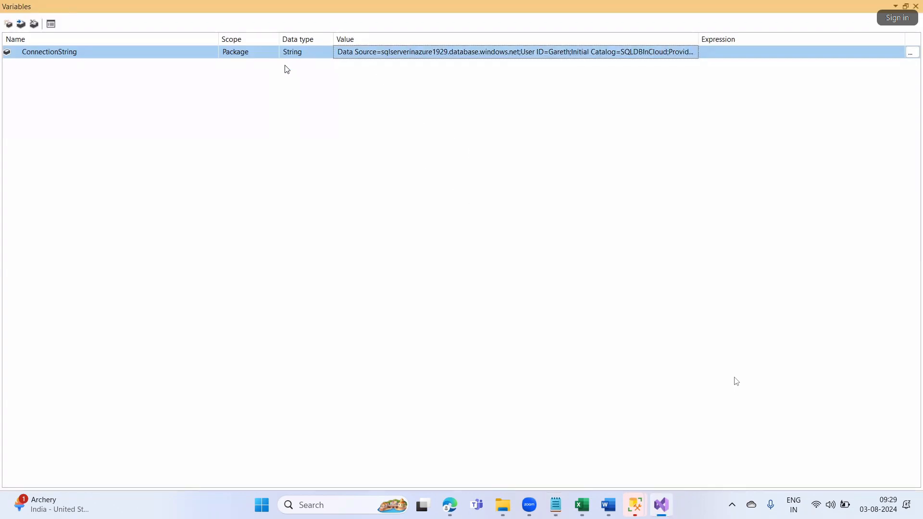
- Close and reopen the Variables window to check the ConnectionString variable's value
key(alt+Tab)
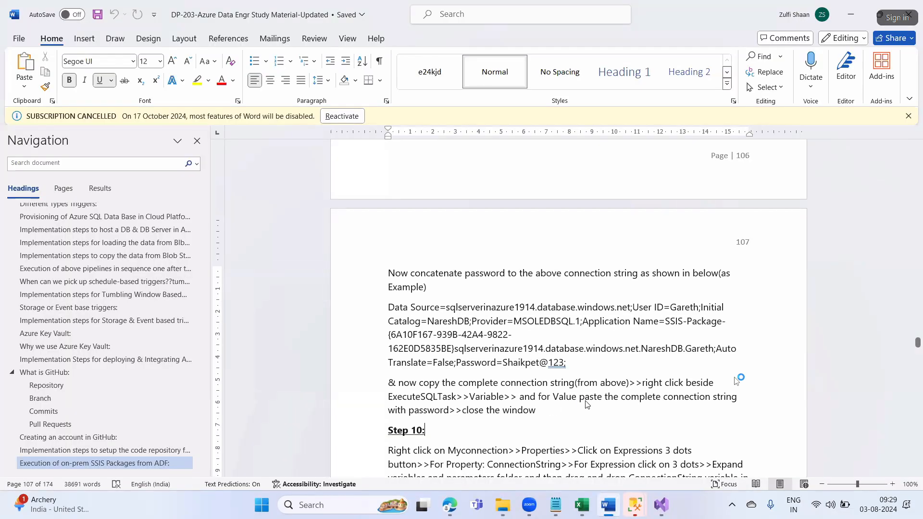
key(alt+Tab)
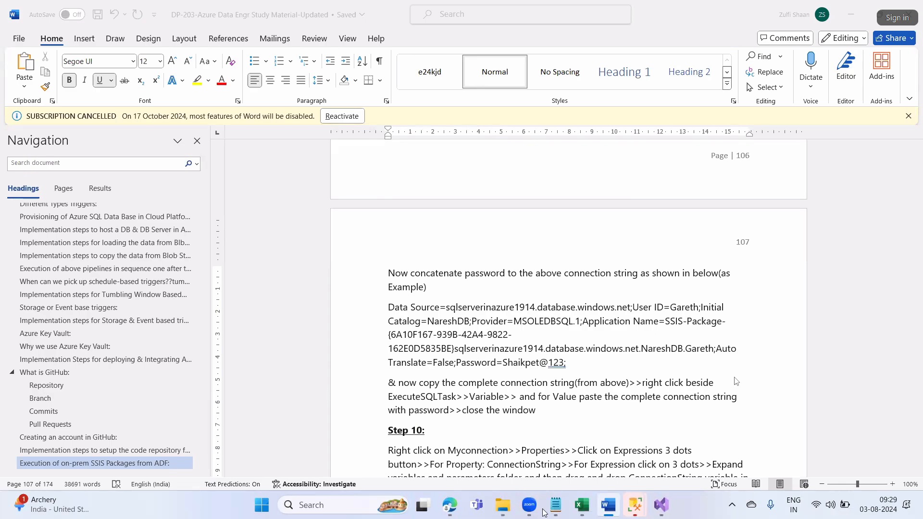
click(666, 507)
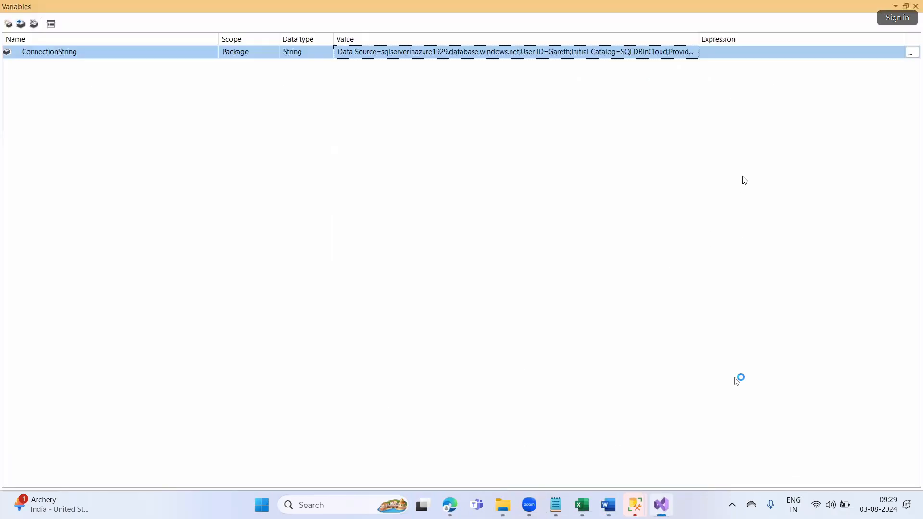
click(916, 6)
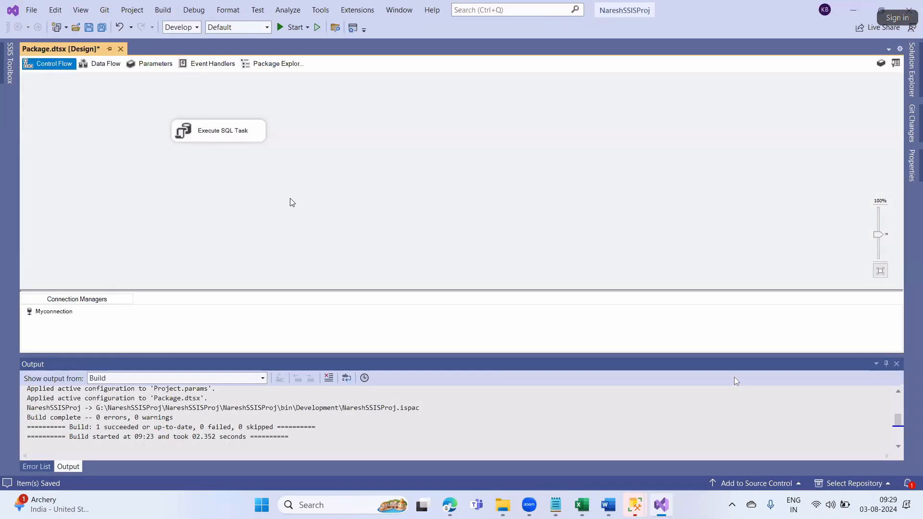
right_click(280, 198)
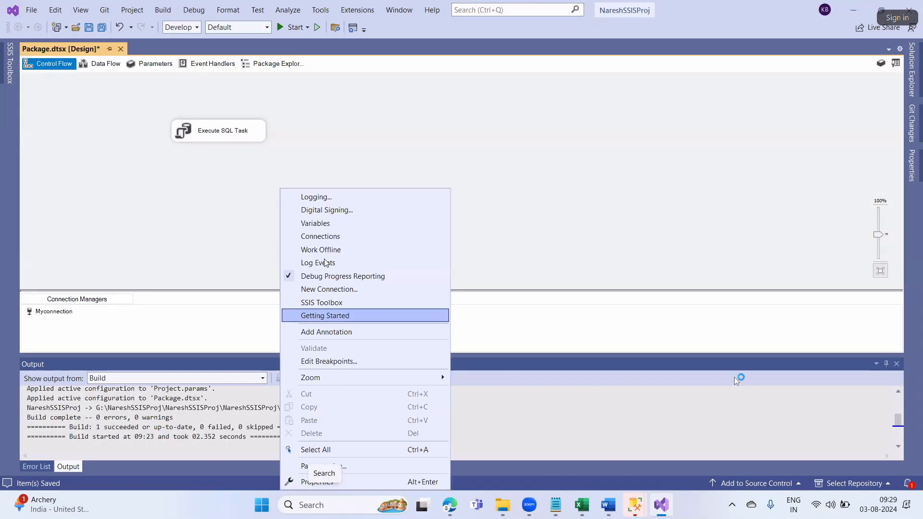
click(336, 226)
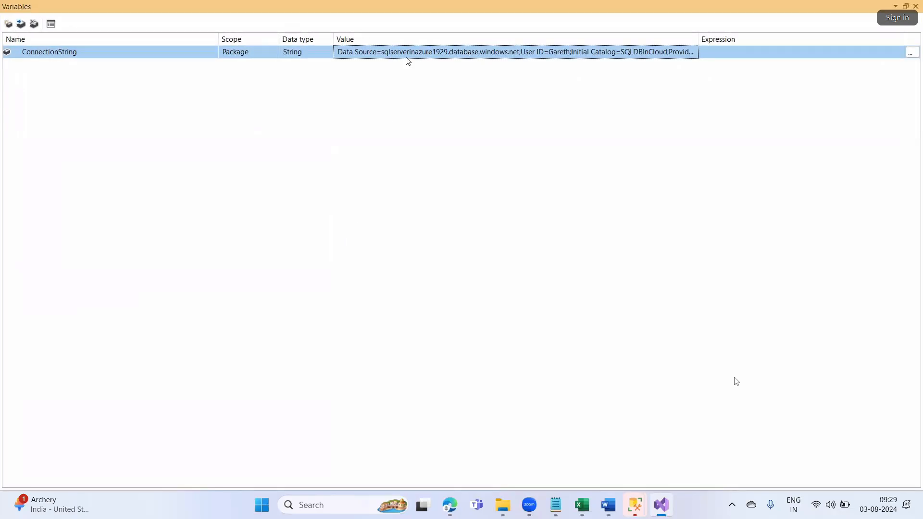
- Close the Variables window and read the tutorial's Step 10 instructions for adding a connection expression
click(917, 6)
key(alt+Tab)
scroll(581, 427, down, 3)
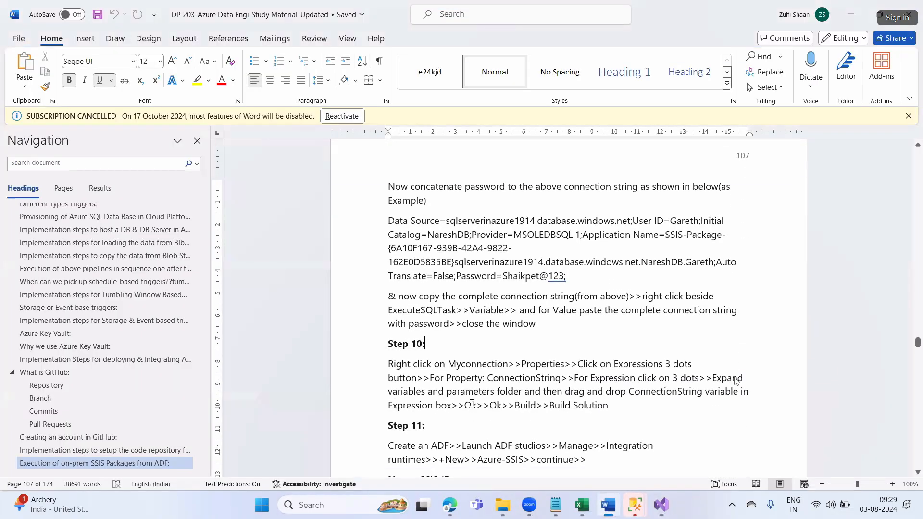
drag(441, 364, 511, 364)
click(515, 364)
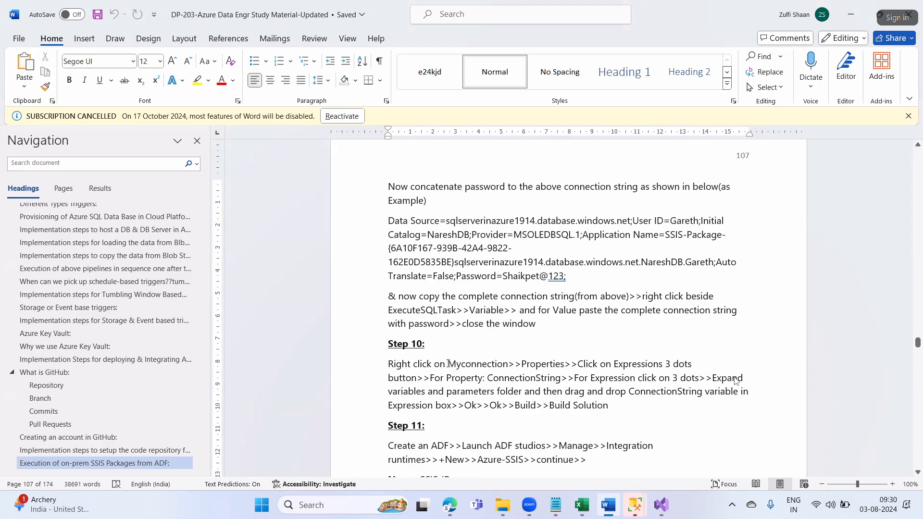
drag(448, 364, 488, 364)
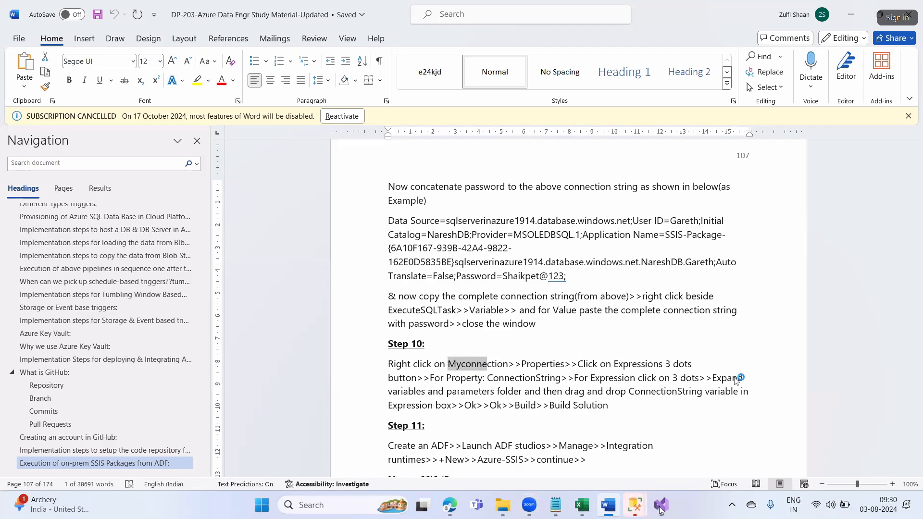
- Open the properties of the Myconnection connection manager
click(662, 505)
right_click(55, 313)
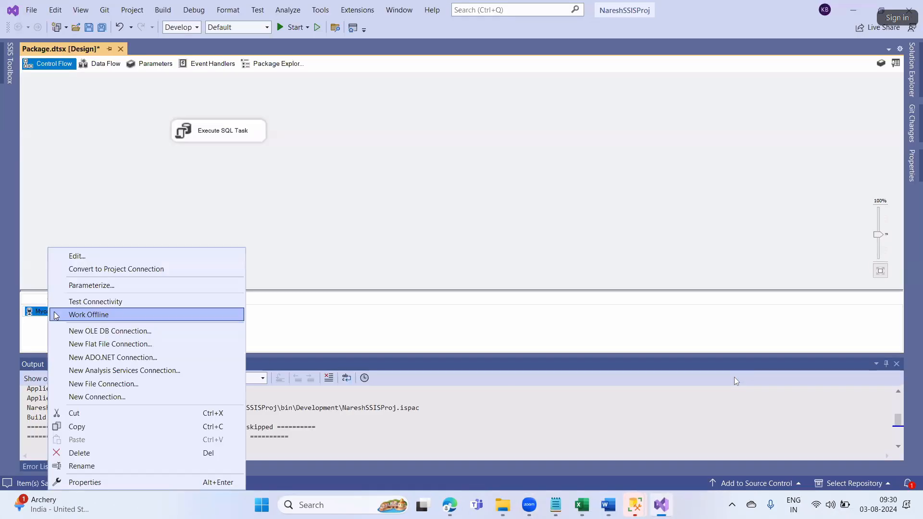
click(83, 483)
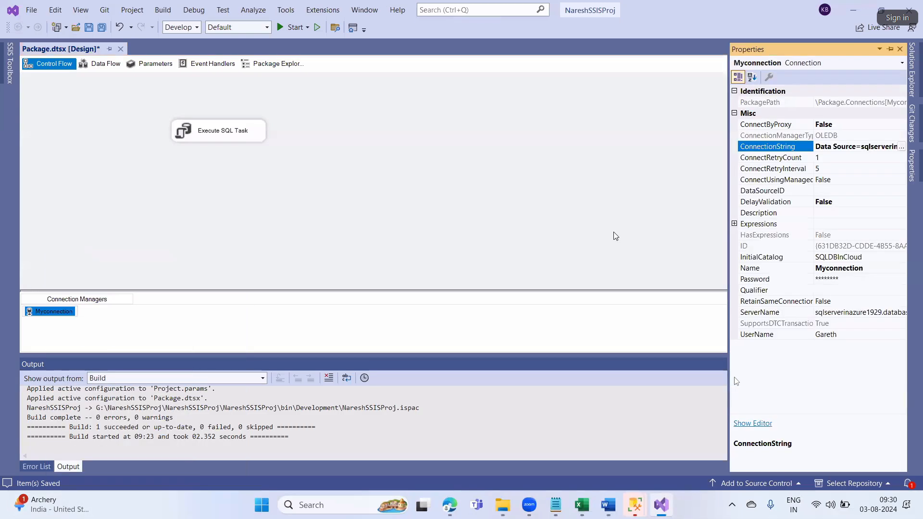
- Open the Property Expressions Editor for Myconnection's Expressions property
click(608, 505)
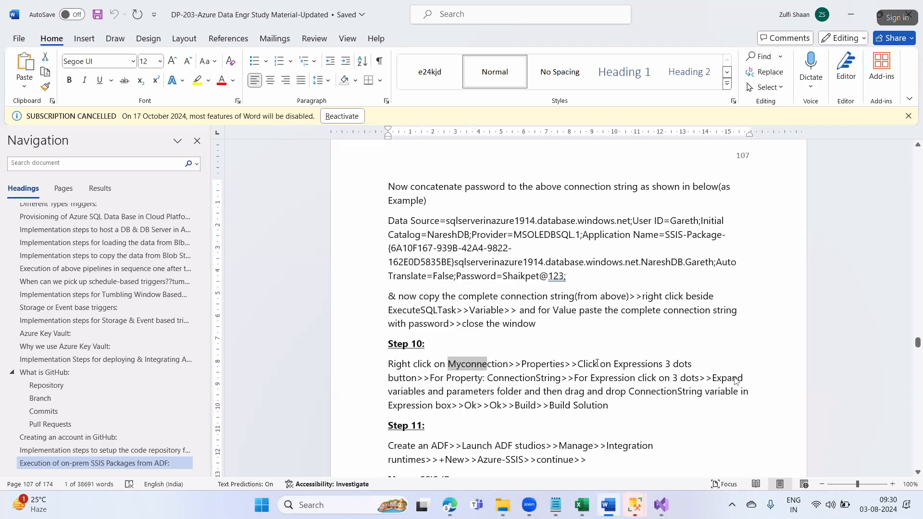
drag(598, 363, 652, 363)
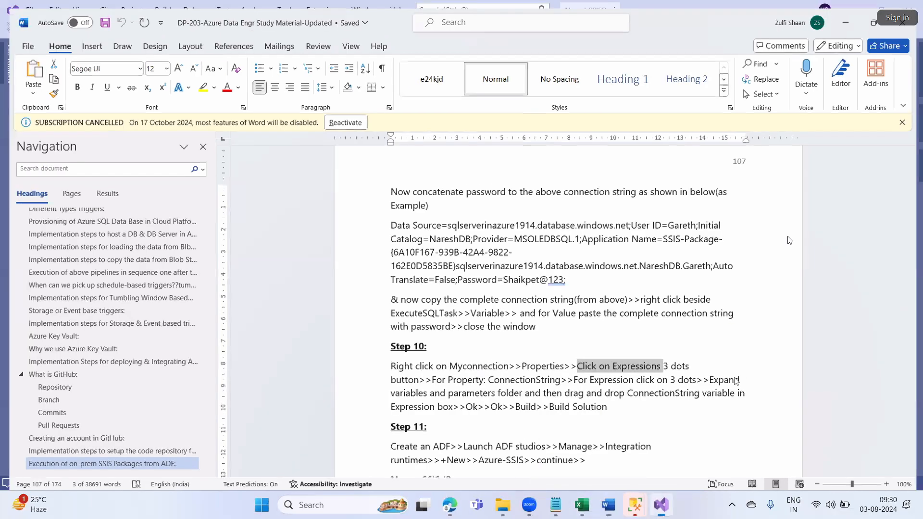
click(662, 505)
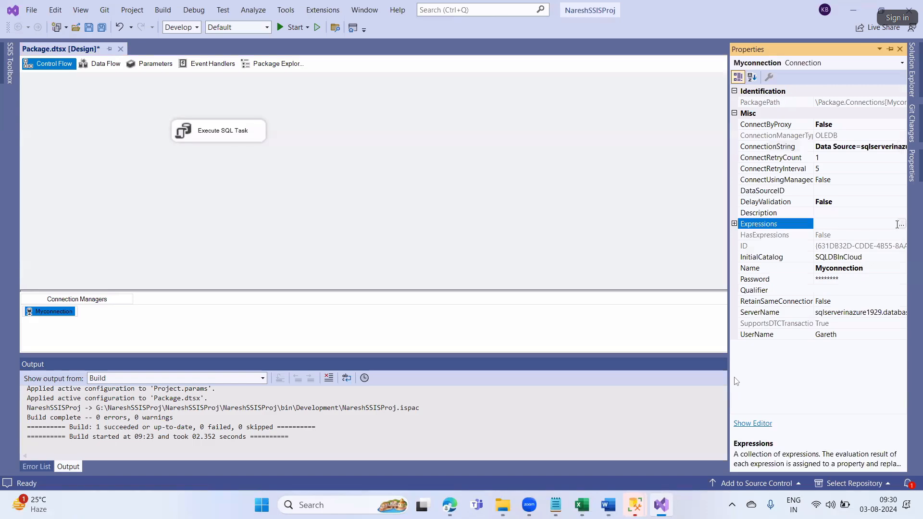
click(901, 225)
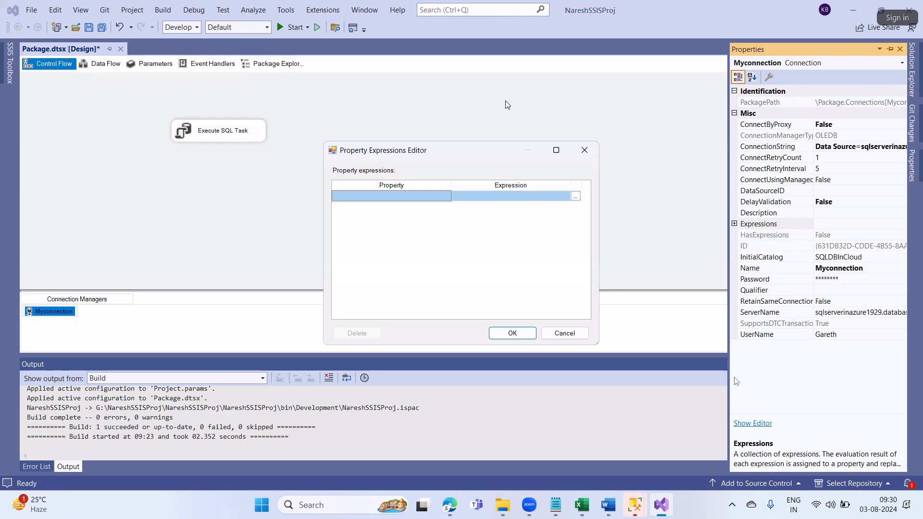
- Choose ConnectionString as the property to set by expression
click(609, 505)
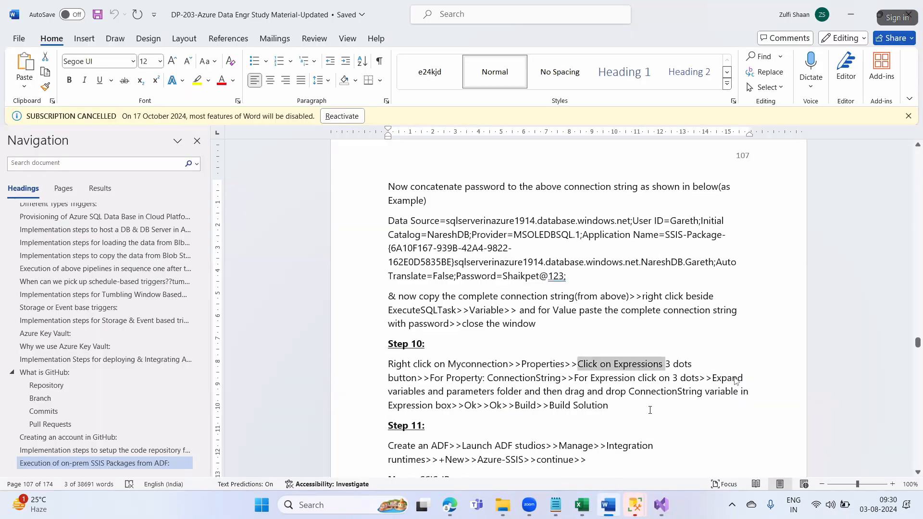
drag(447, 377, 560, 381)
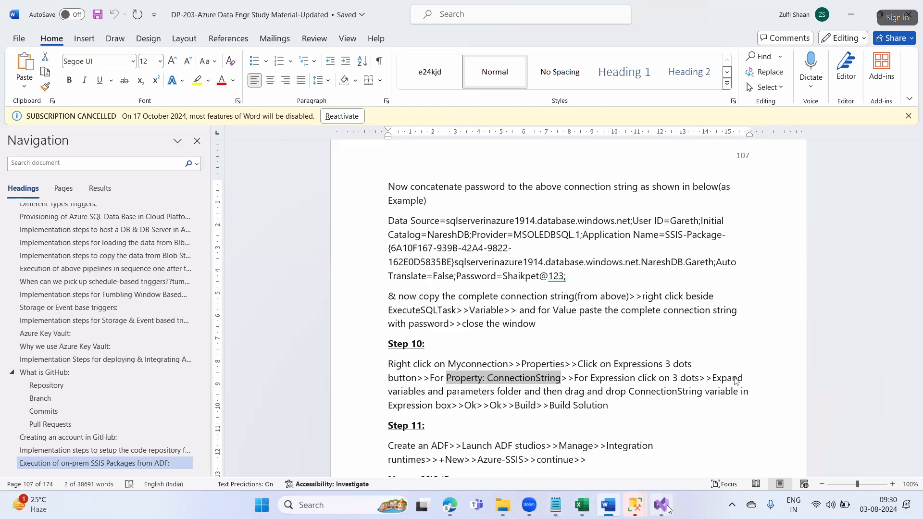
key(alt+Tab)
click(434, 195)
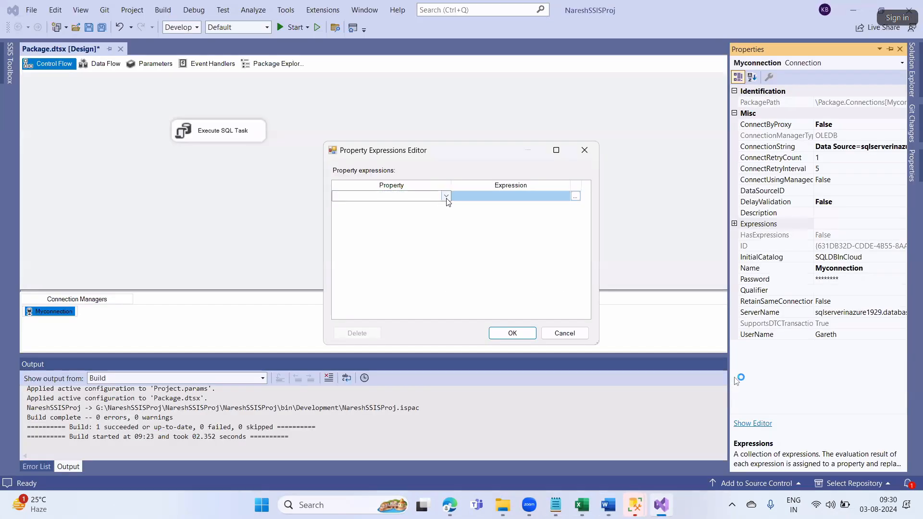
click(446, 197)
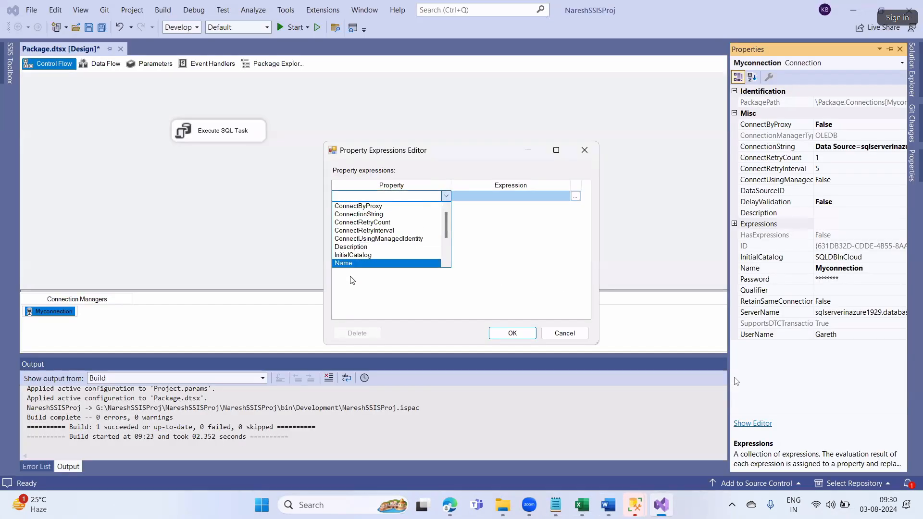
click(361, 215)
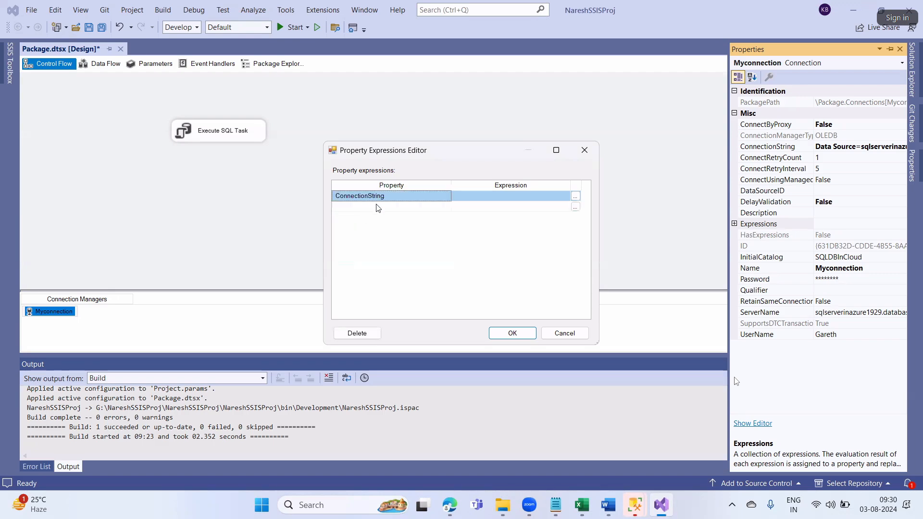
- Open the Expression Builder for the ConnectionString property
click(609, 503)
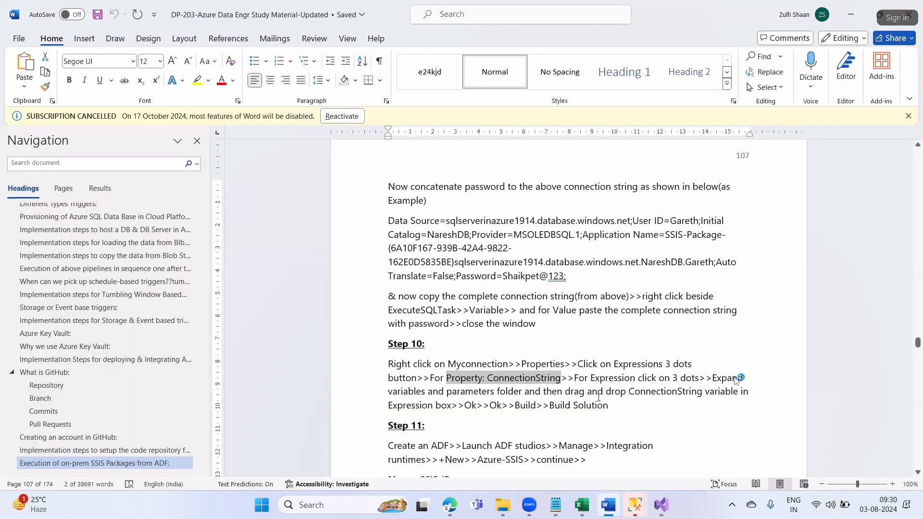
drag(575, 378, 699, 377)
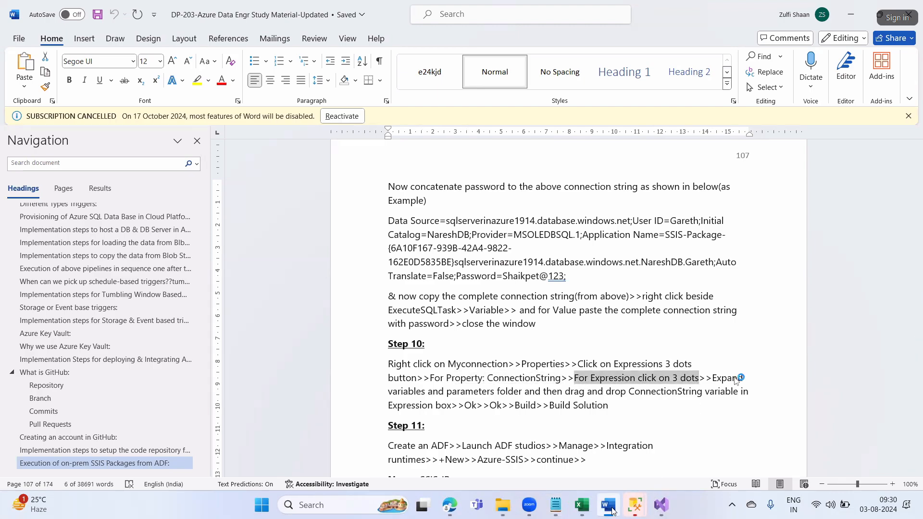
click(659, 513)
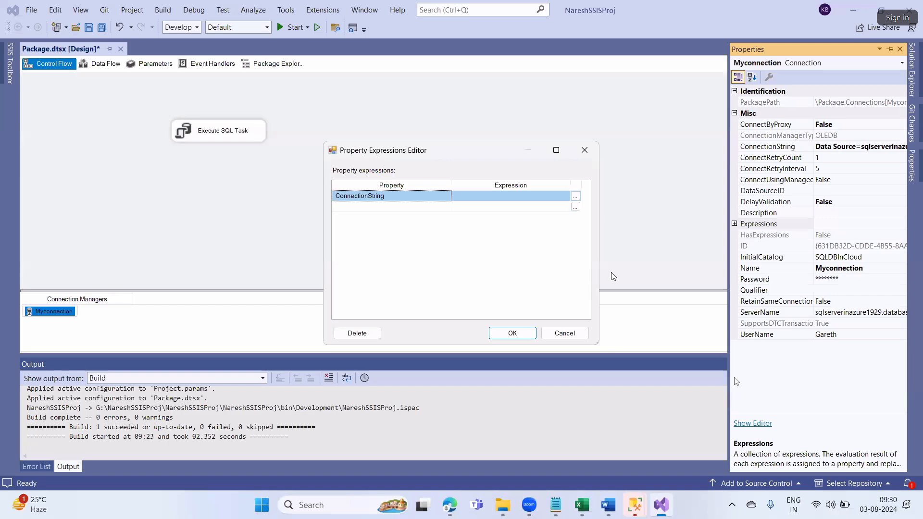
click(575, 197)
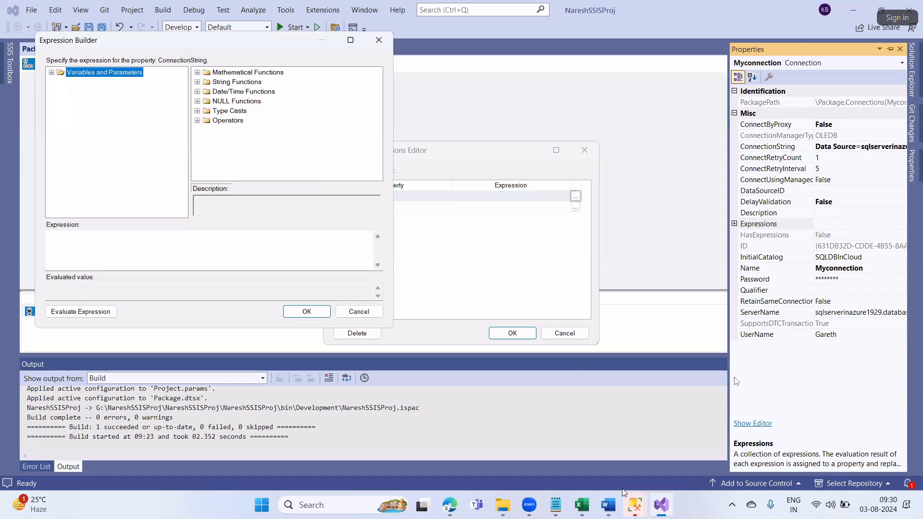
- Expand the Variables and Parameters folder in the Expression Builder
click(608, 505)
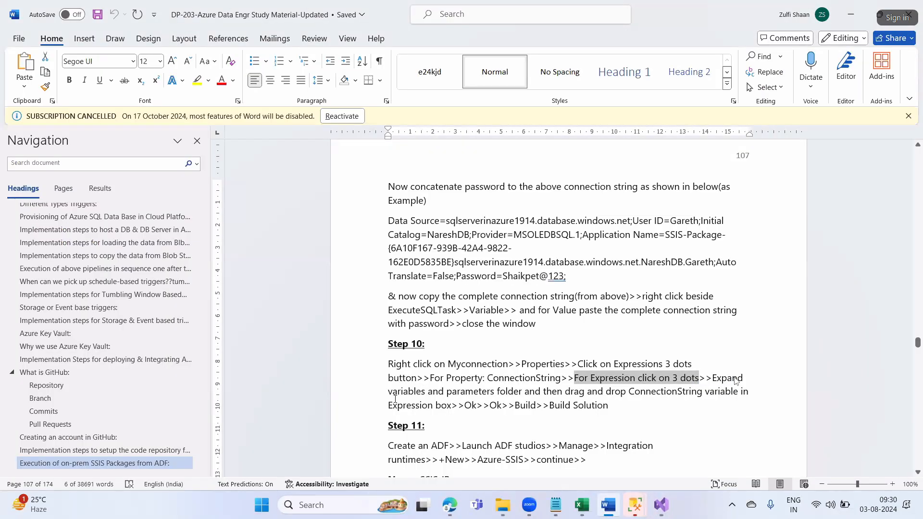
drag(389, 392, 524, 392)
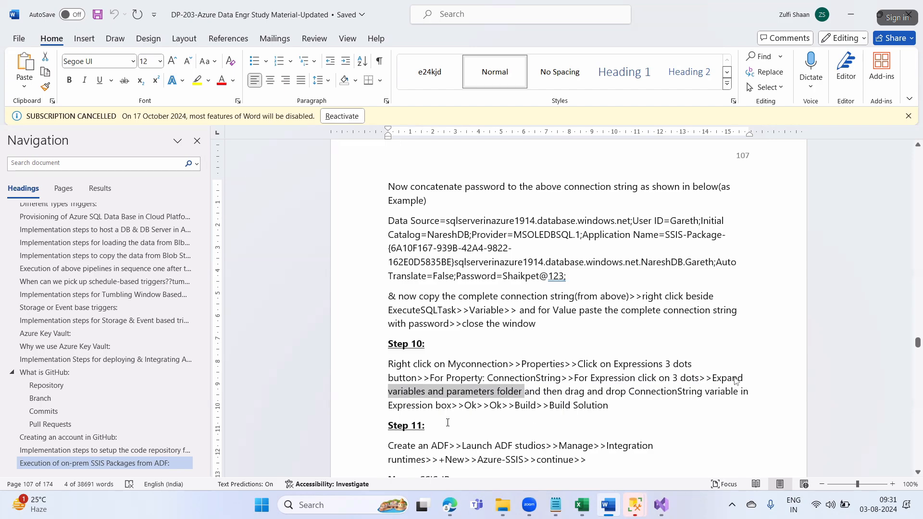
key(alt+Tab)
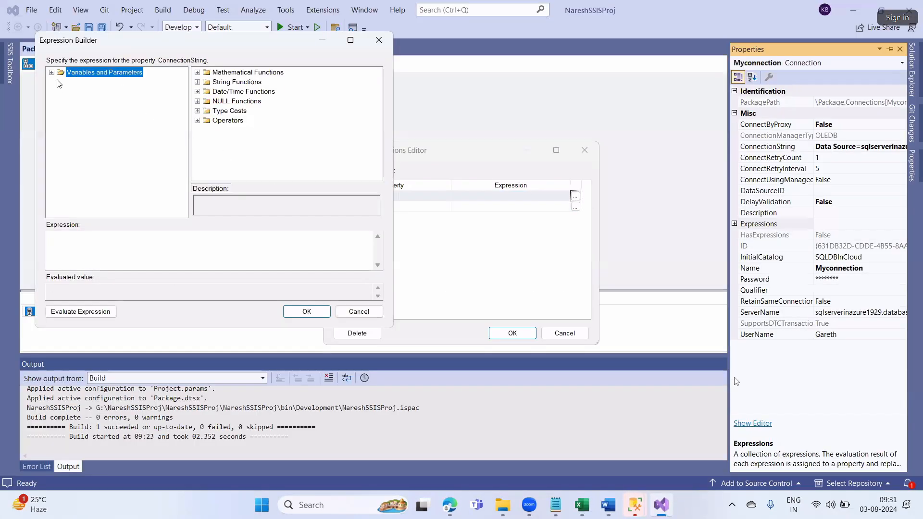
click(51, 72)
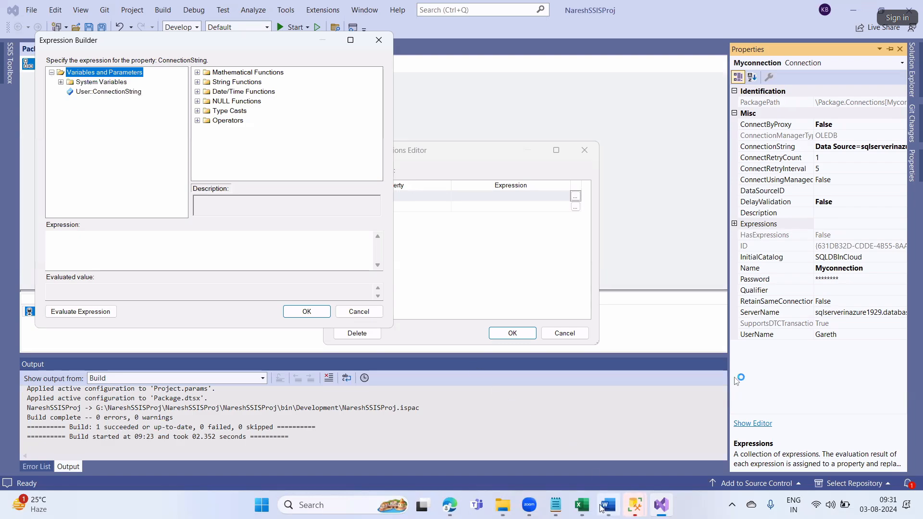
- Set the expression to @[User::ConnectionString] using the ConnectionString variable and confirm both expression editors
mouse_move(609, 505)
click(655, 431)
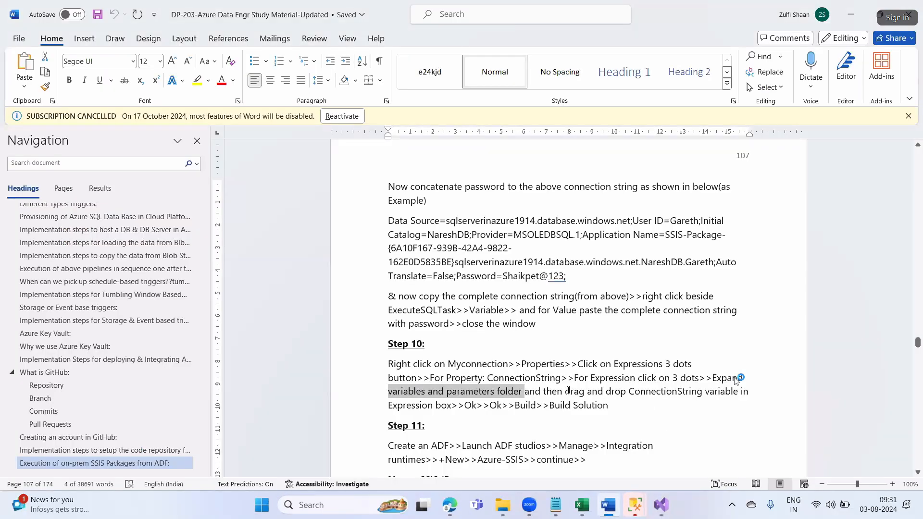
drag(566, 392, 739, 392)
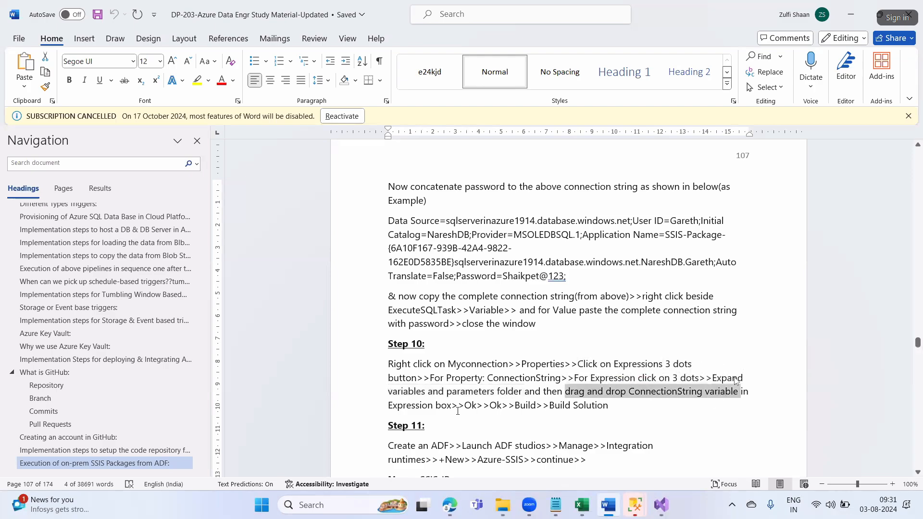
click(661, 505)
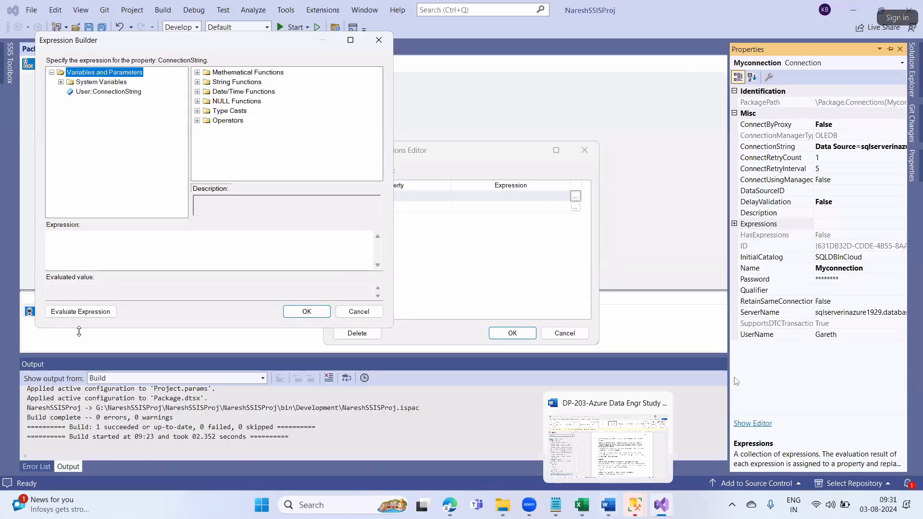
drag(102, 96, 131, 257)
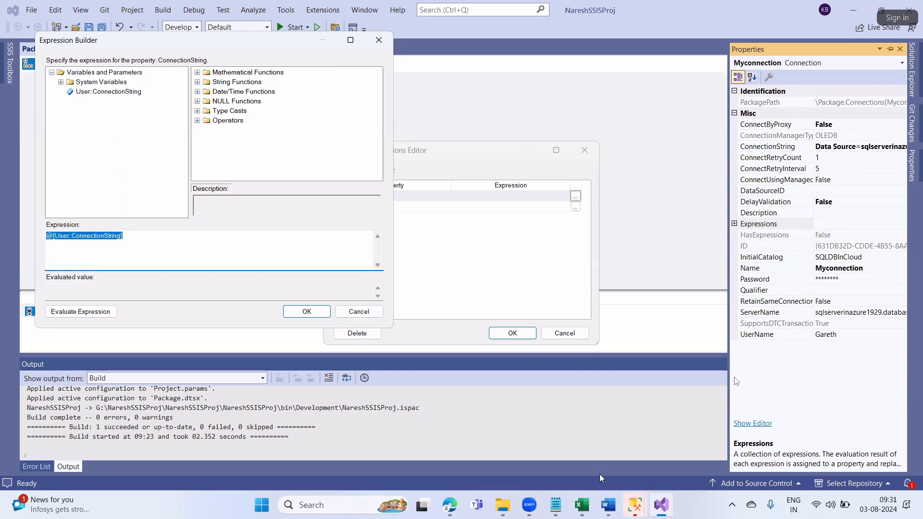
click(604, 499)
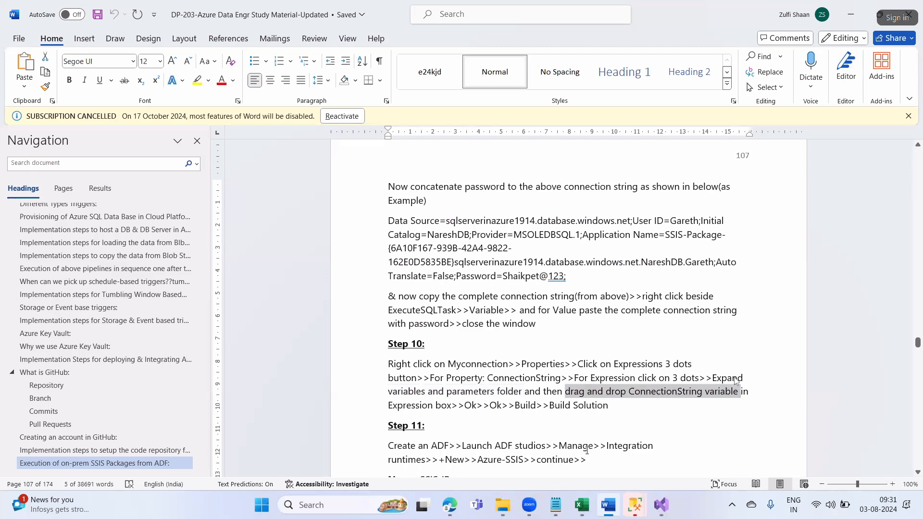
click(468, 408)
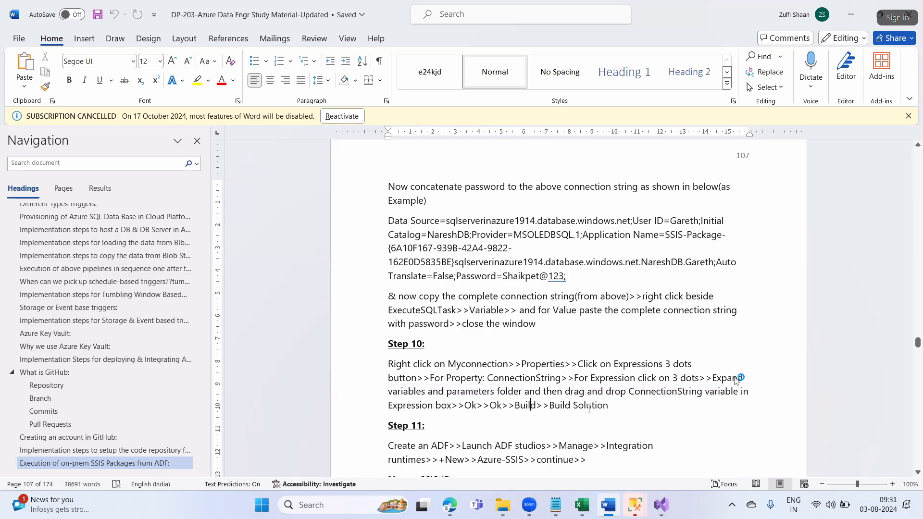
click(661, 505)
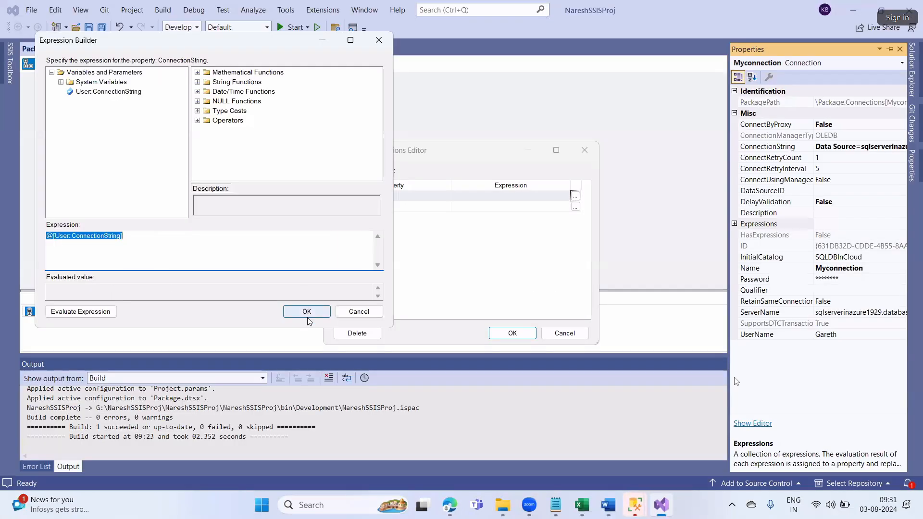
click(307, 312)
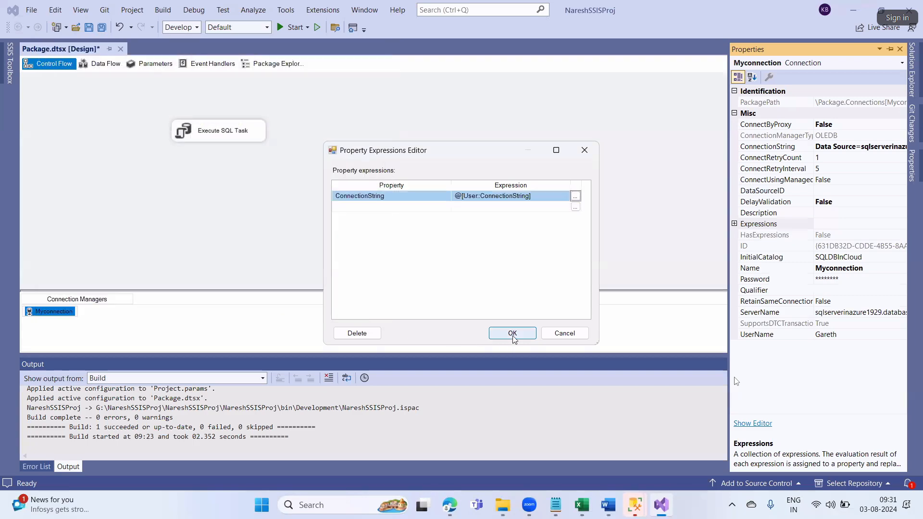
click(513, 334)
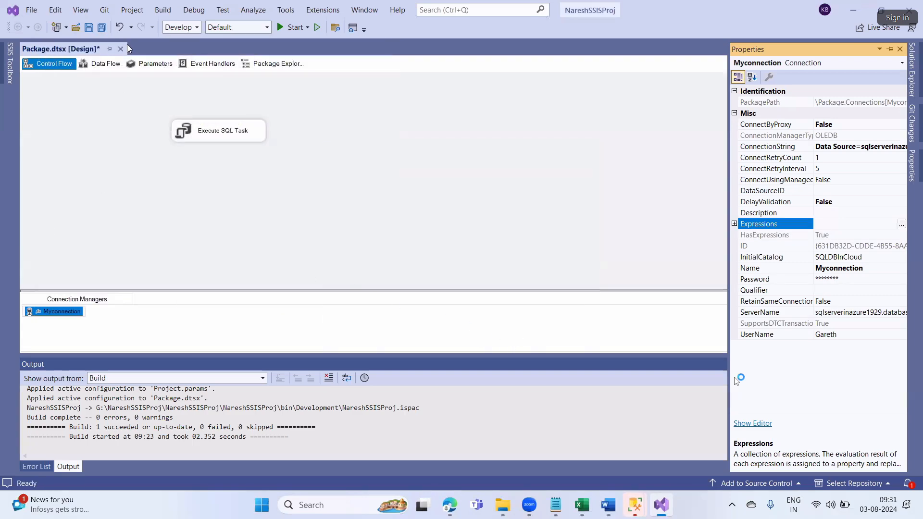
- Build and then rebuild the solution
click(165, 10)
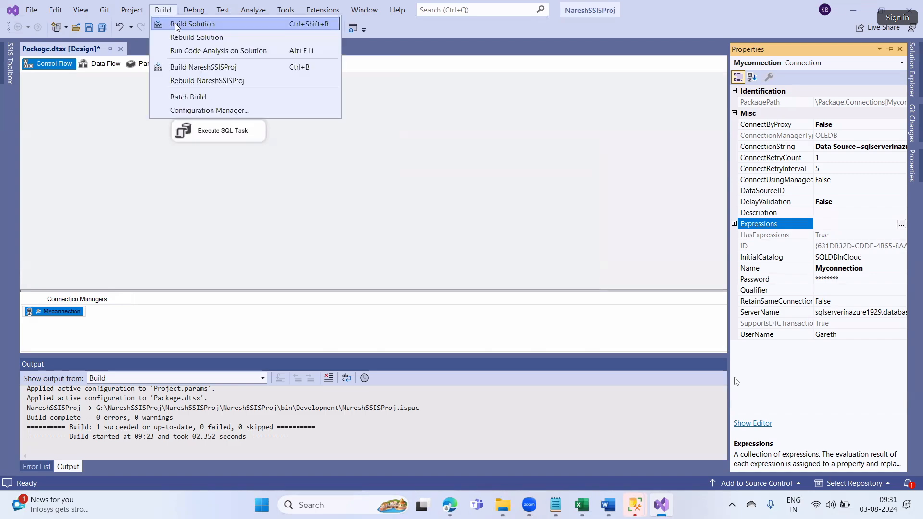
click(178, 25)
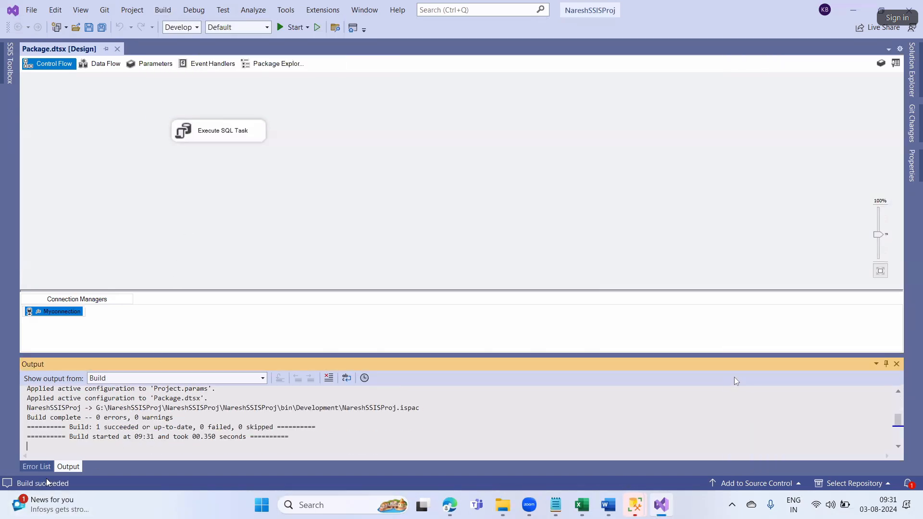
click(162, 10)
click(188, 35)
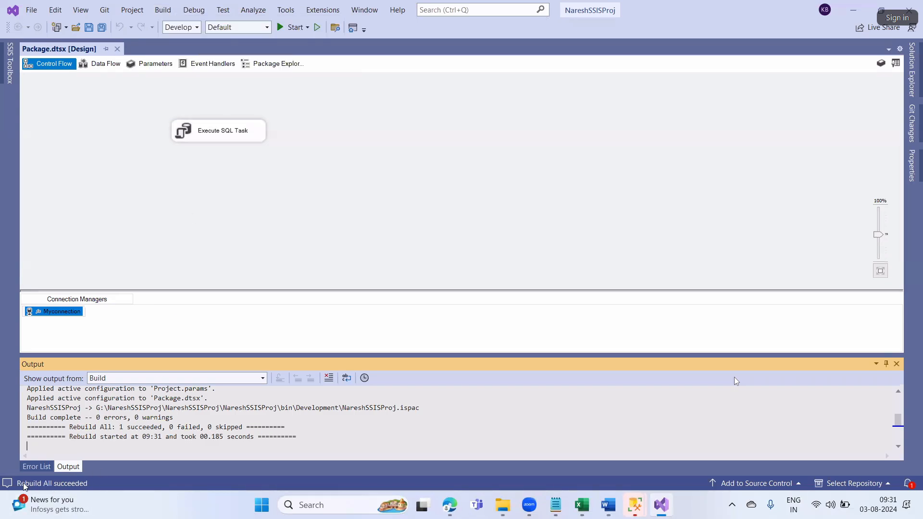
click(613, 507)
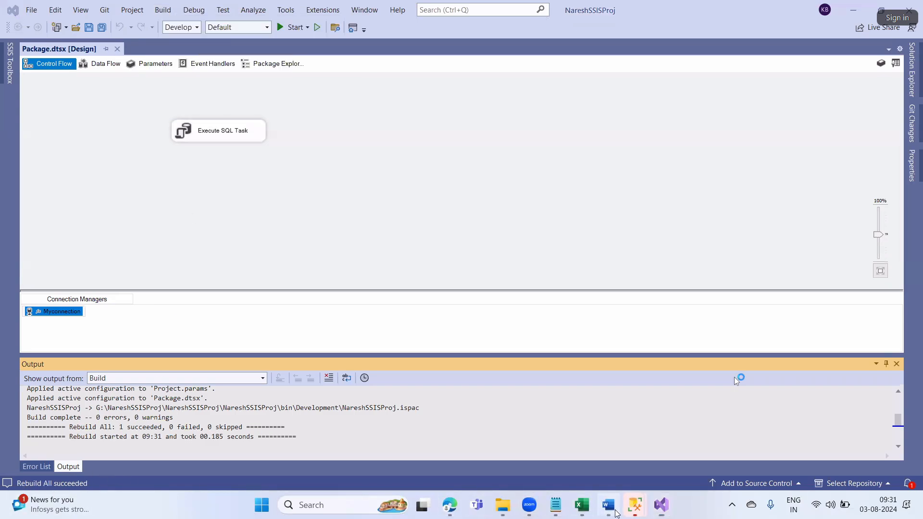
- Read Step 11 of the study notes on creating an ADF and an Azure-SSIS integration runtime
scroll(628, 384, down, 5)
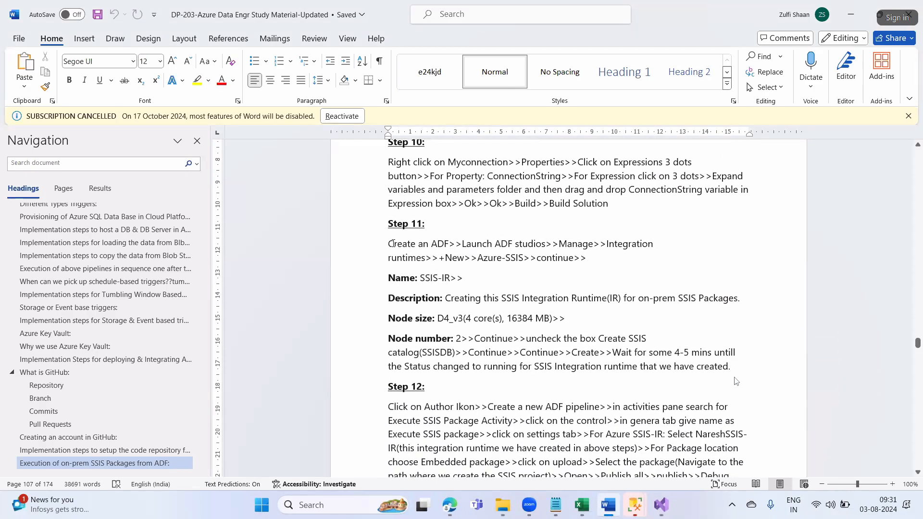
drag(391, 244, 651, 247)
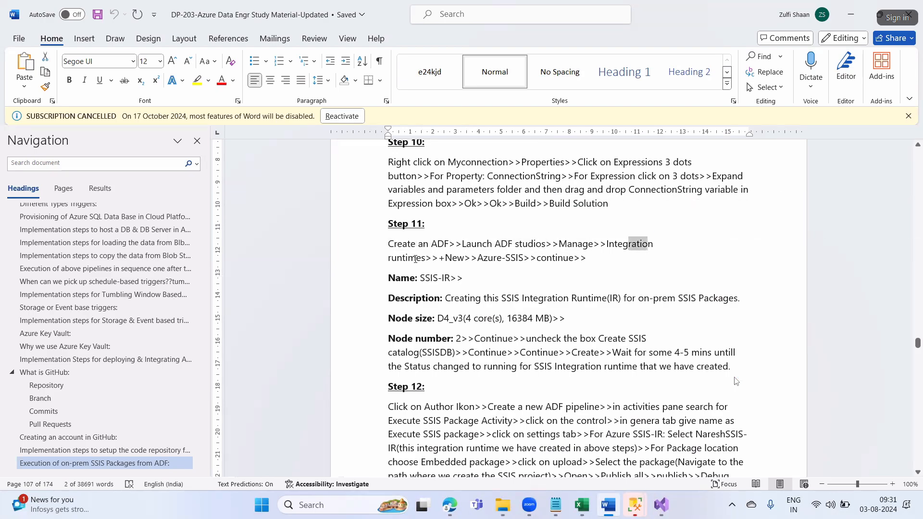
drag(393, 260, 408, 260)
click(445, 259)
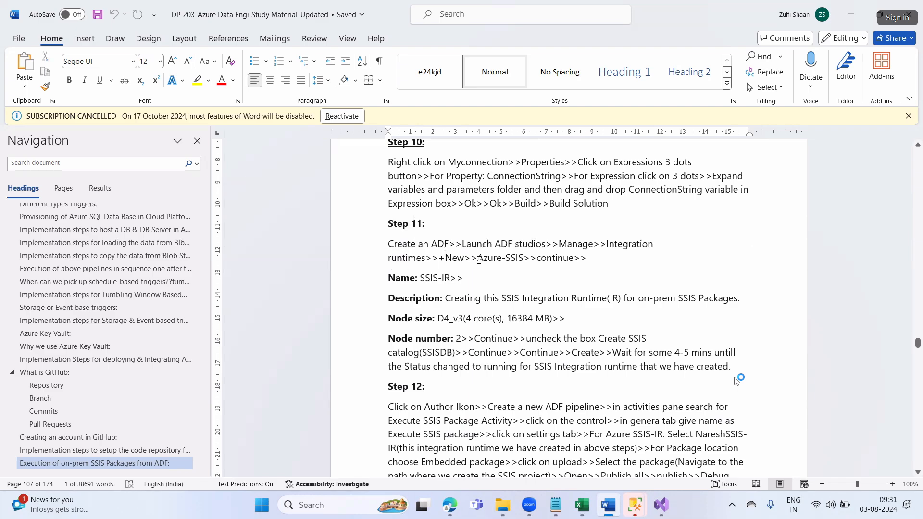
drag(487, 259, 575, 259)
click(449, 505)
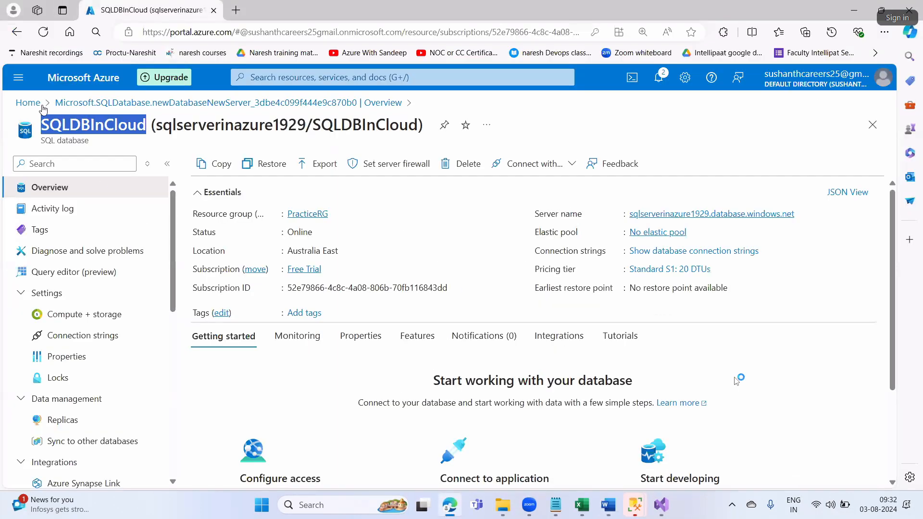
- Start a new data factory in resource group PracticeRG named NareshADF1911
click(29, 103)
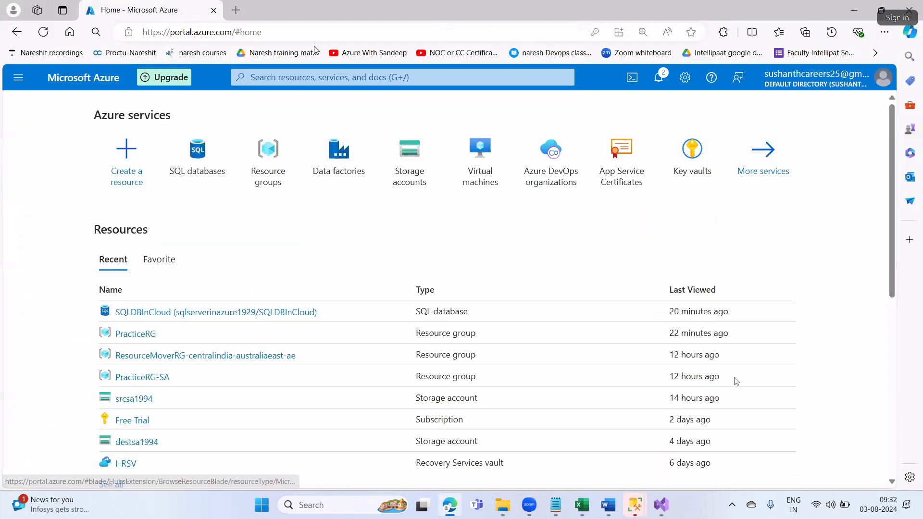
click(339, 161)
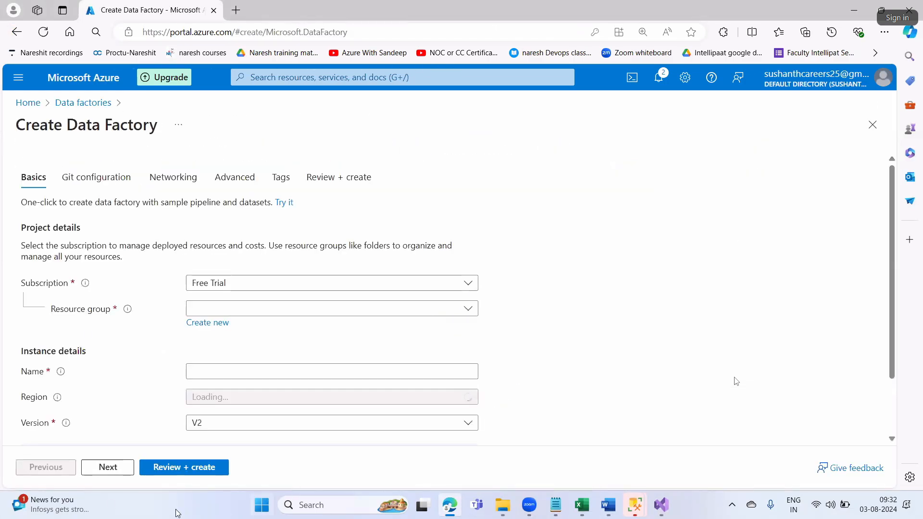
click(222, 312)
click(212, 352)
click(201, 375)
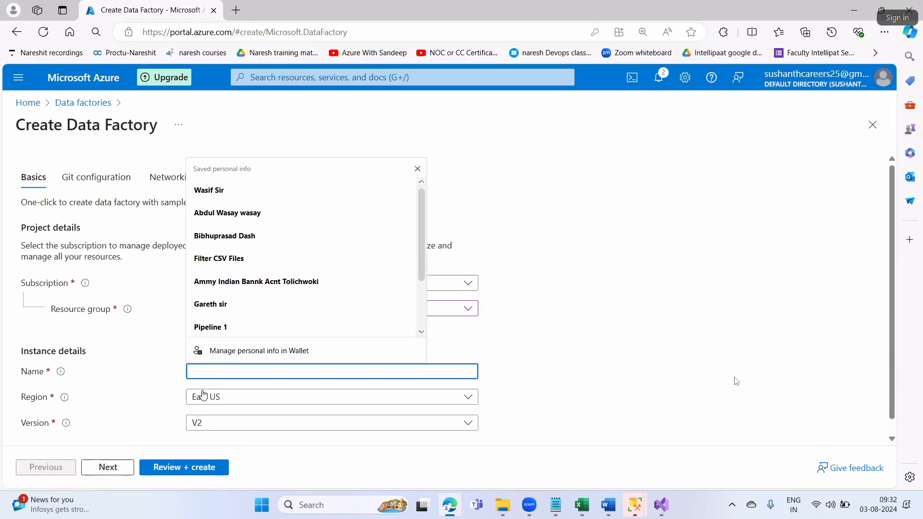
text(Naresh)
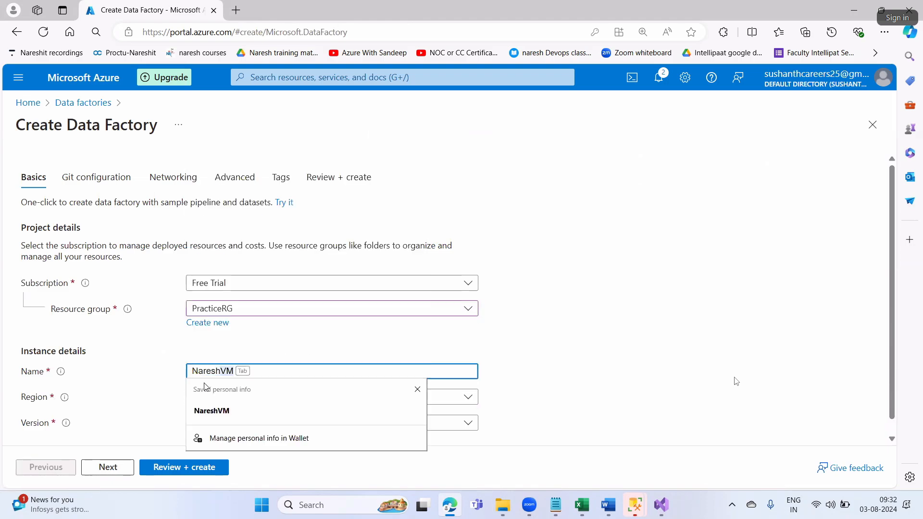
text(ASF)
key(BackSpace)
text(DF1911)
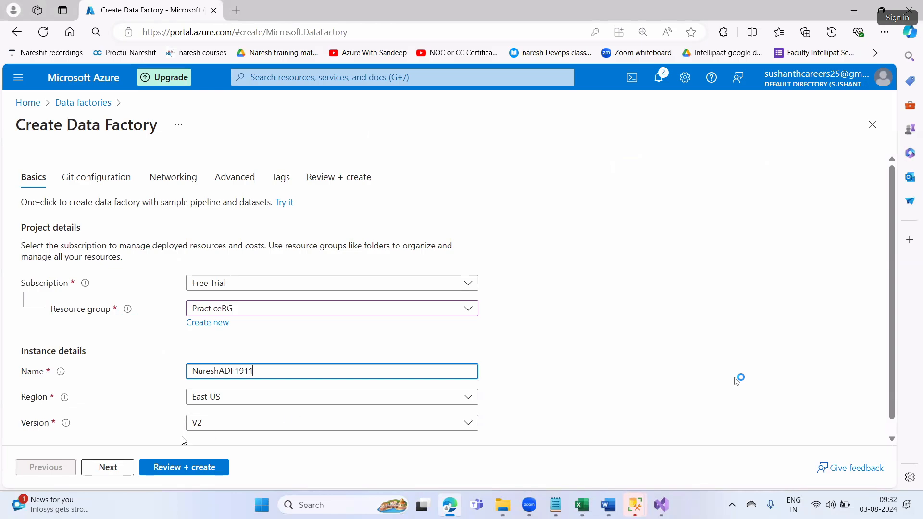
- Review and create the NareshADF1911 data factory
click(112, 469)
click(112, 468)
click(111, 469)
click(129, 466)
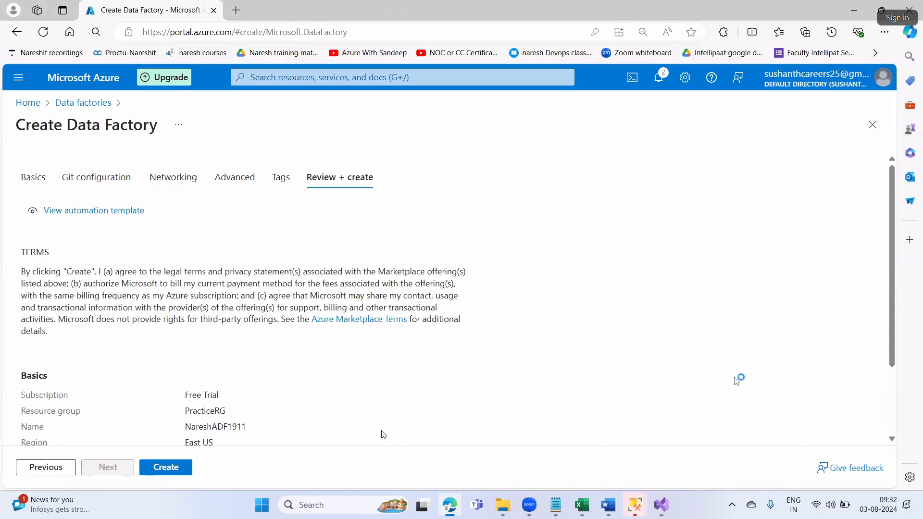
click(190, 465)
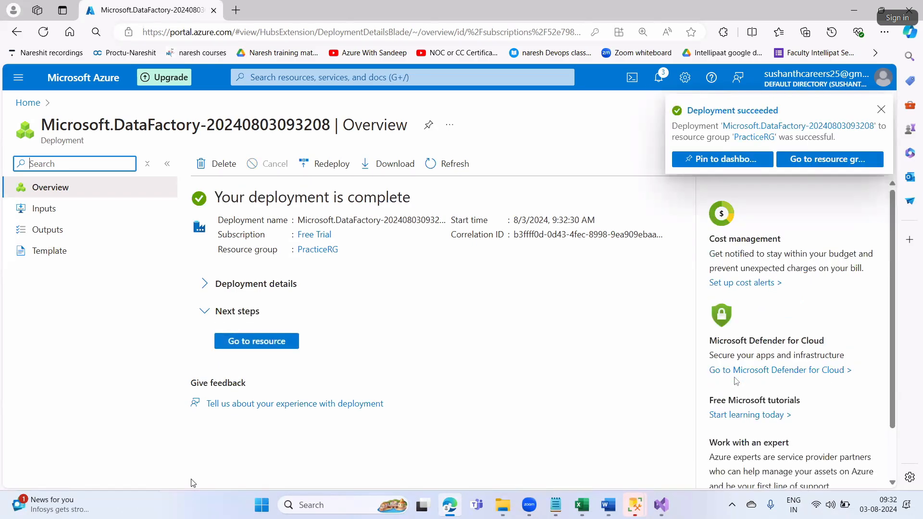
- Launch ADF Studio for the new data factory and open the Integration runtimes page in the Manage hub
click(245, 347)
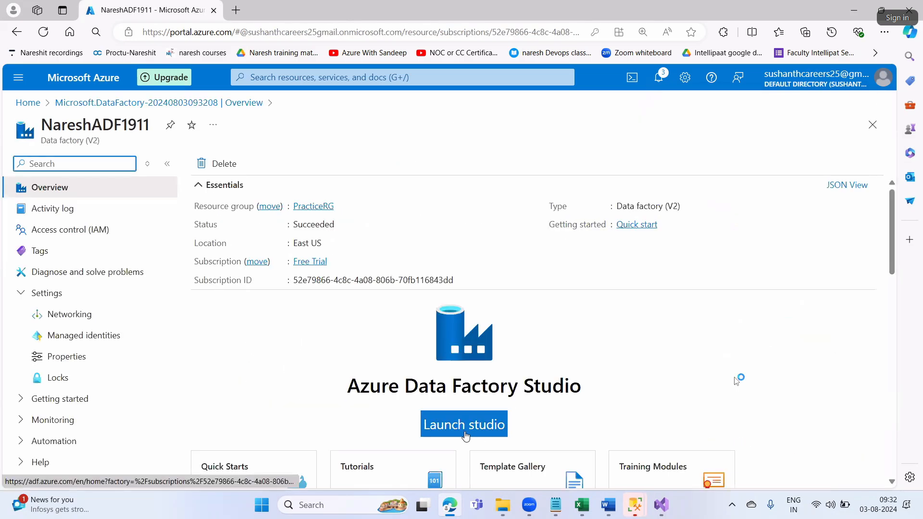
click(463, 432)
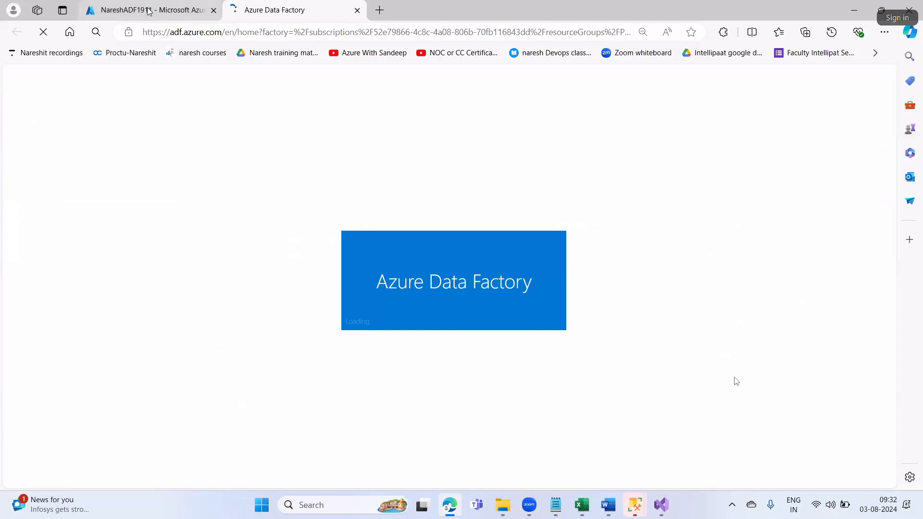
click(118, 14)
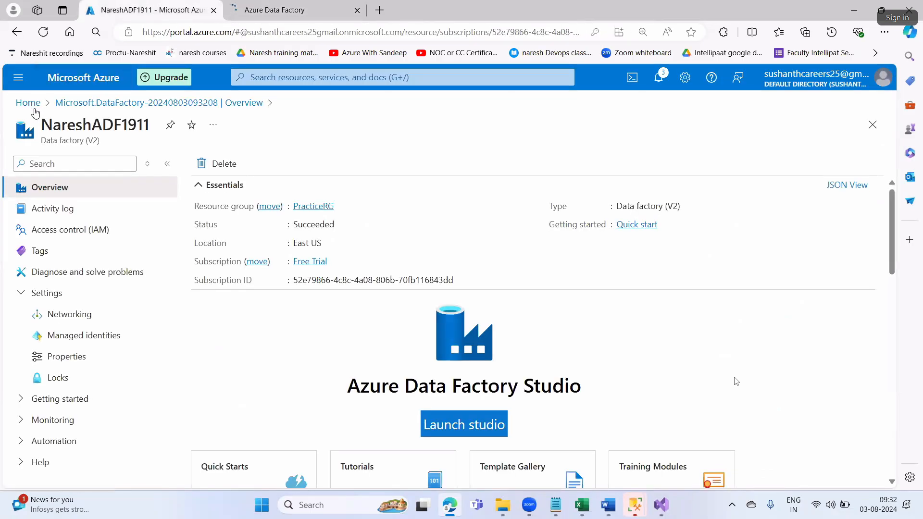
click(28, 103)
click(284, 10)
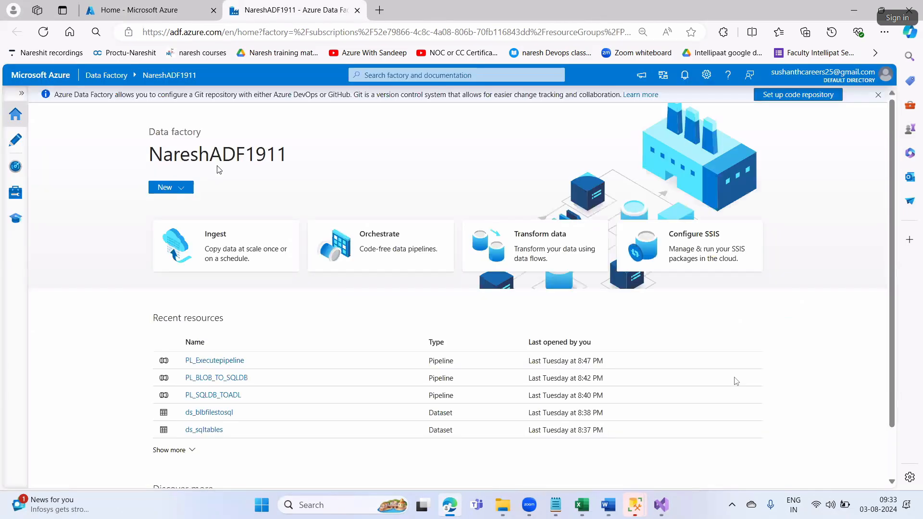
click(16, 192)
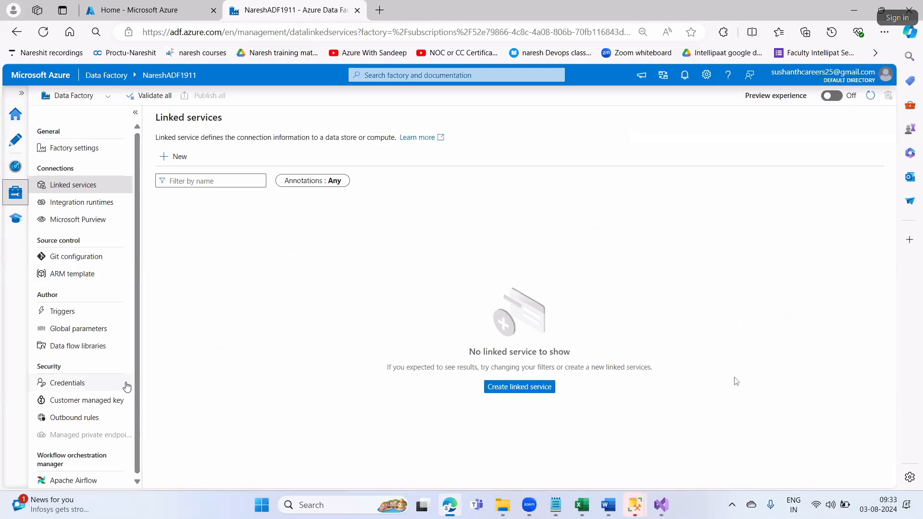
click(93, 206)
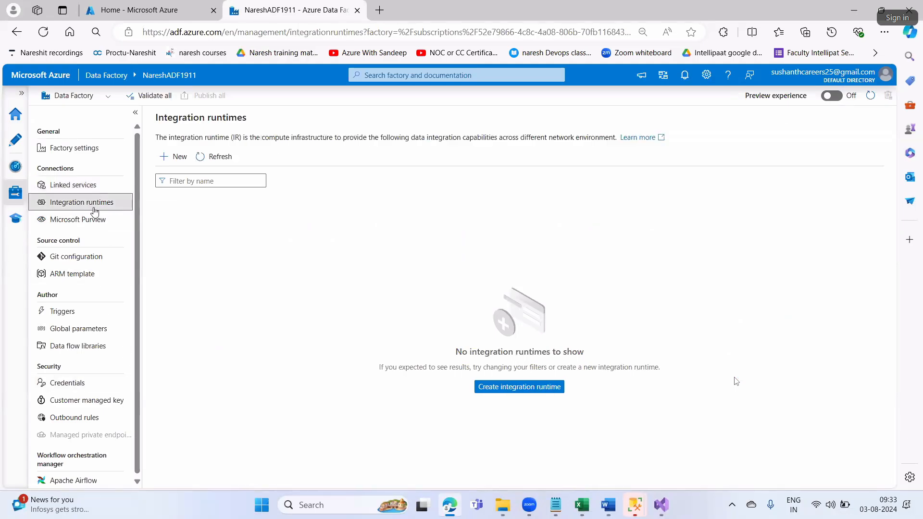
- In Notepad, add a note line reading 'Till now we ran all our ADF pipelines with default integration runtime'
click(608, 505)
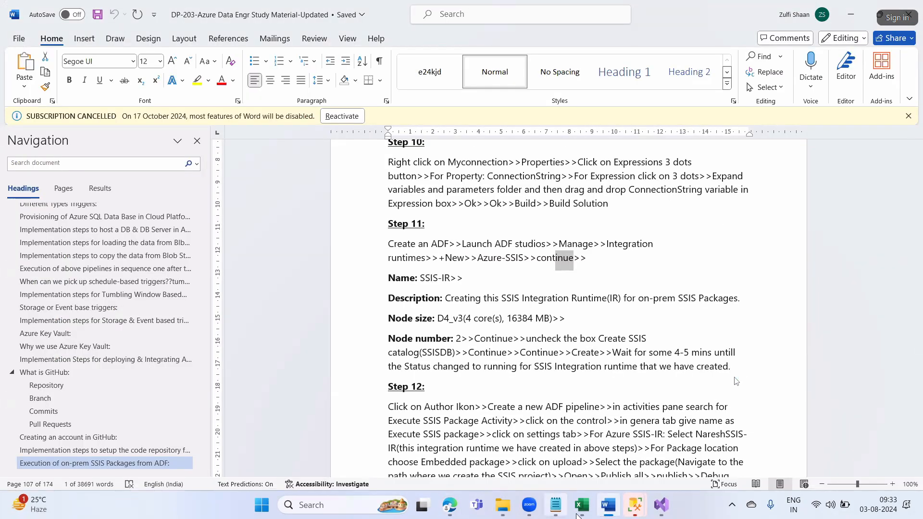
click(555, 505)
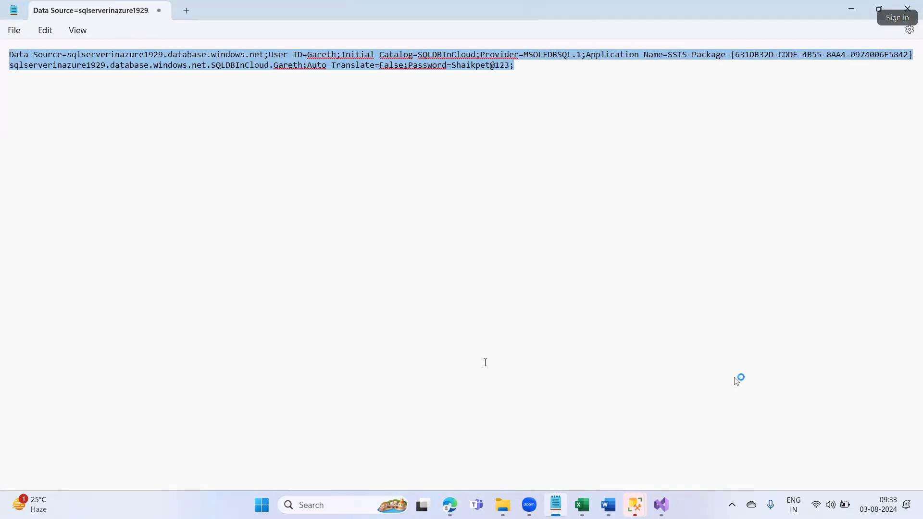
click(483, 363)
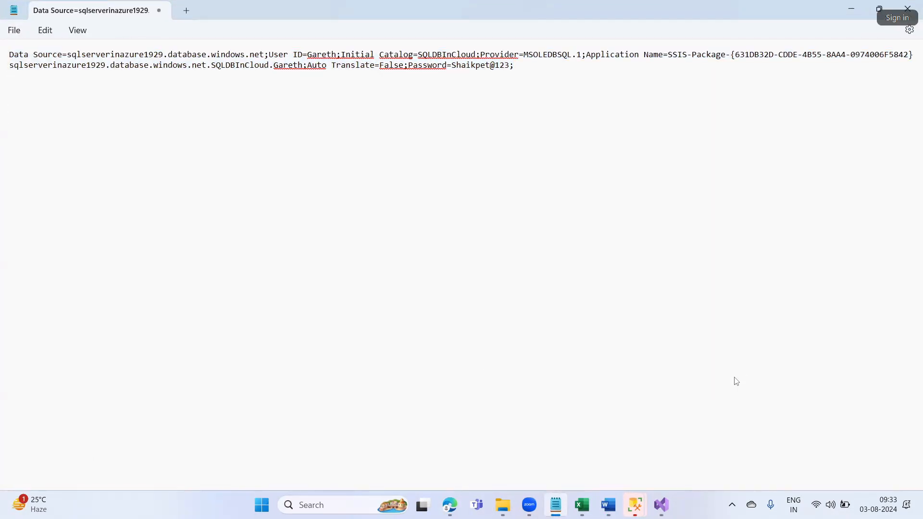
scroll(484, 363, up, 12)
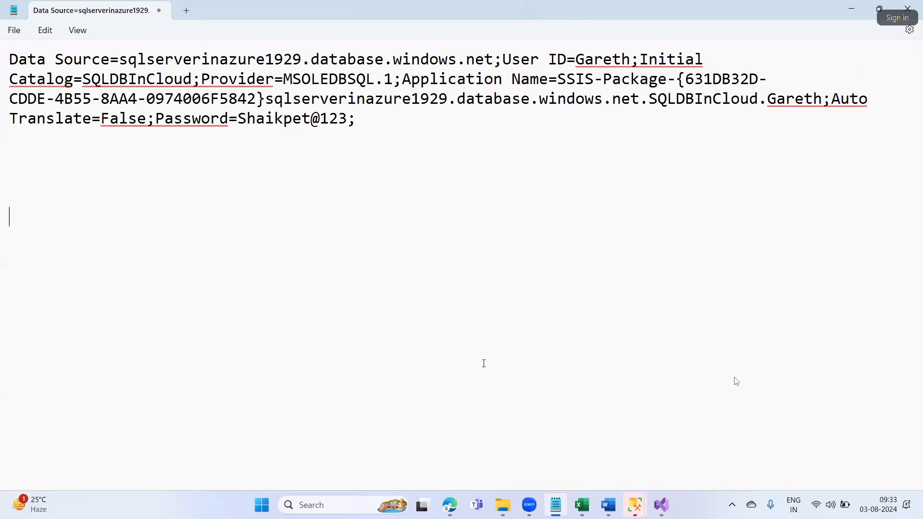
key(Up)
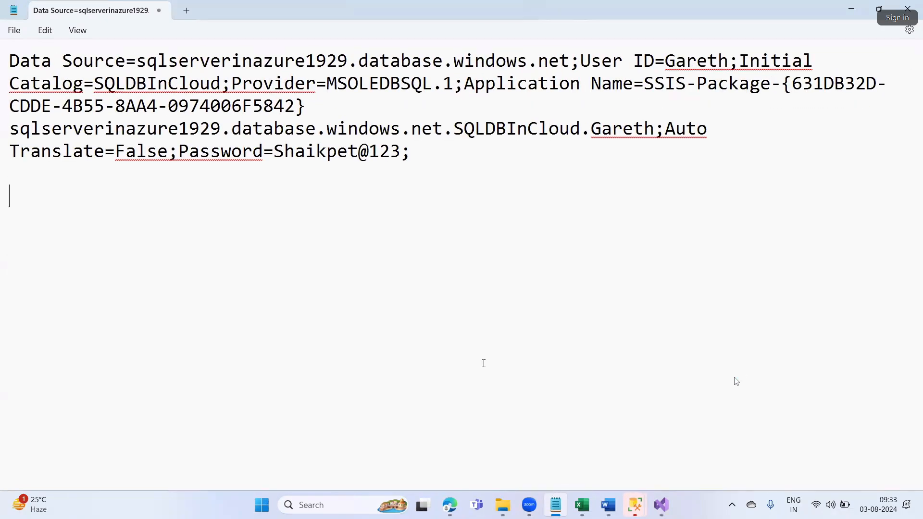
text(Till now w)
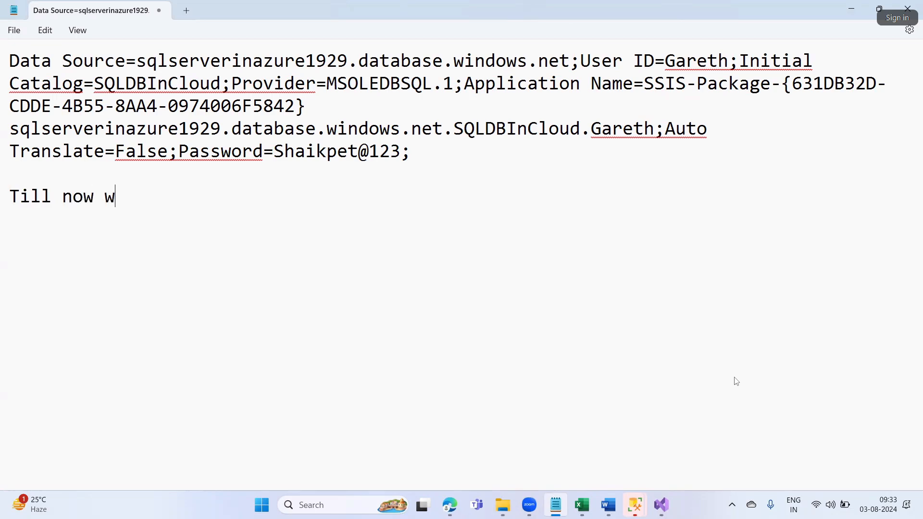
text(e ran all our AF)
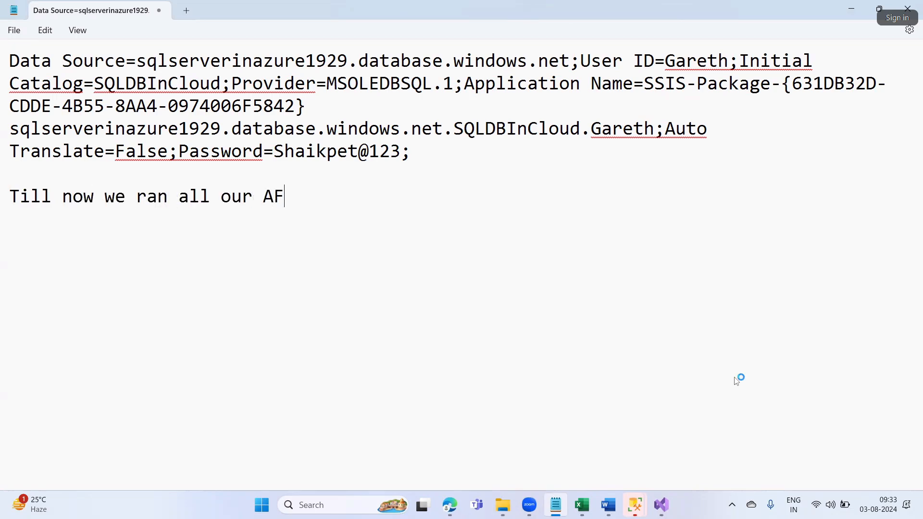
key(BackSpace)
text(DF pipelines )
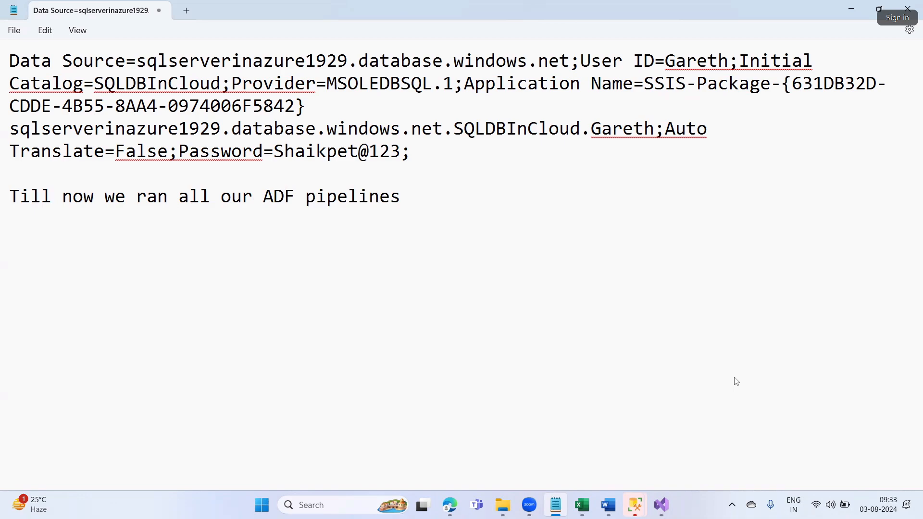
text(with defau)
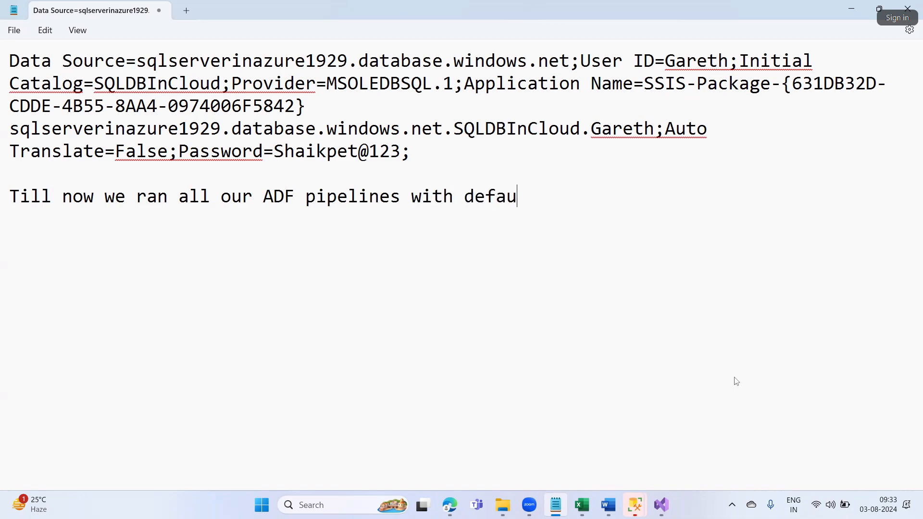
text(lt integration tu)
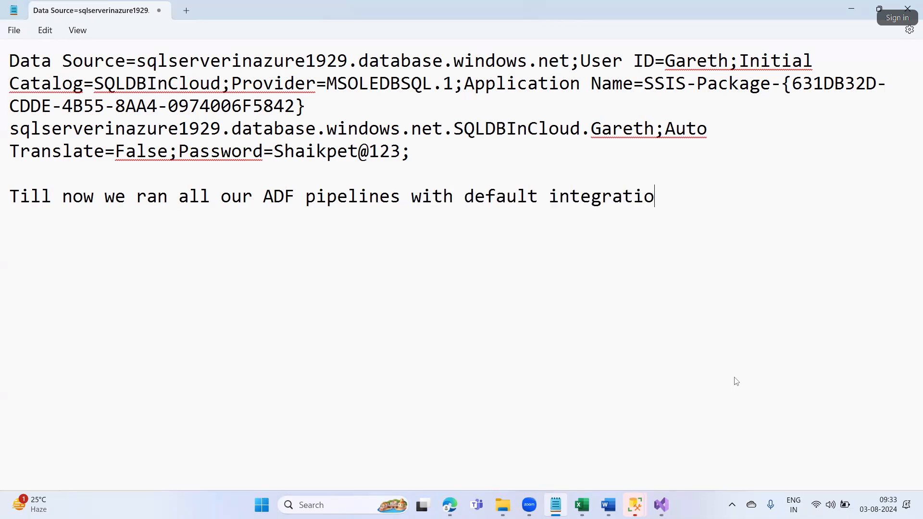
key(BackSpace)
key(BackSpace)
text(runtime)
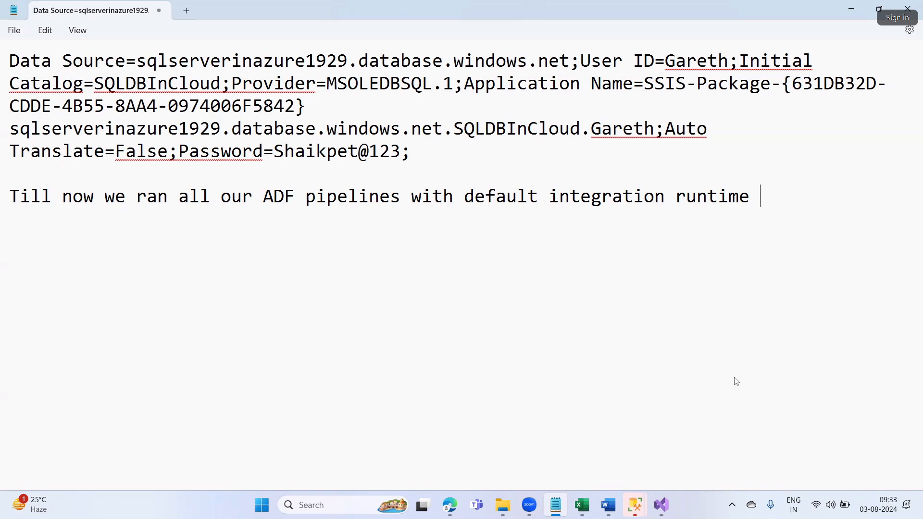
- Continue the note with '...the azure integration runtime which gets created along with ADF is called Defautl integration run time'
text(the run)
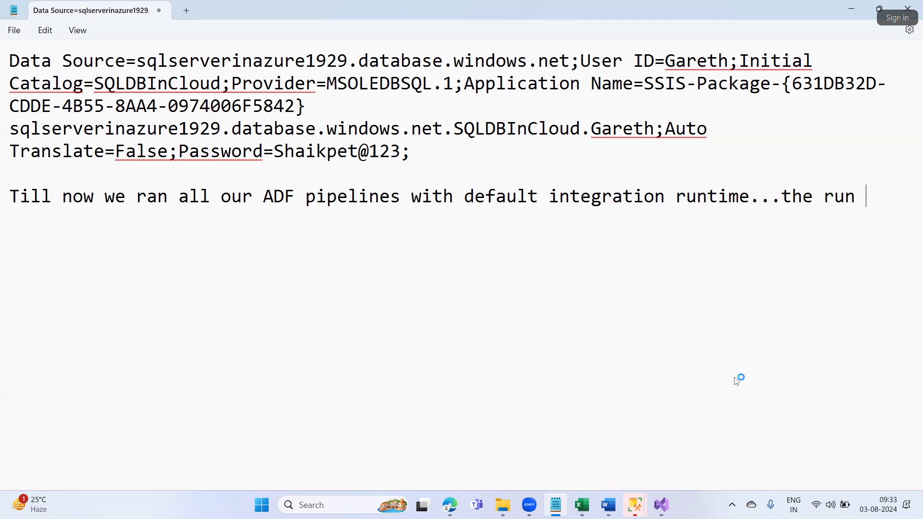
key(BackSpace)
key(BackSpace)
key(BackSpace)
text(azure i)
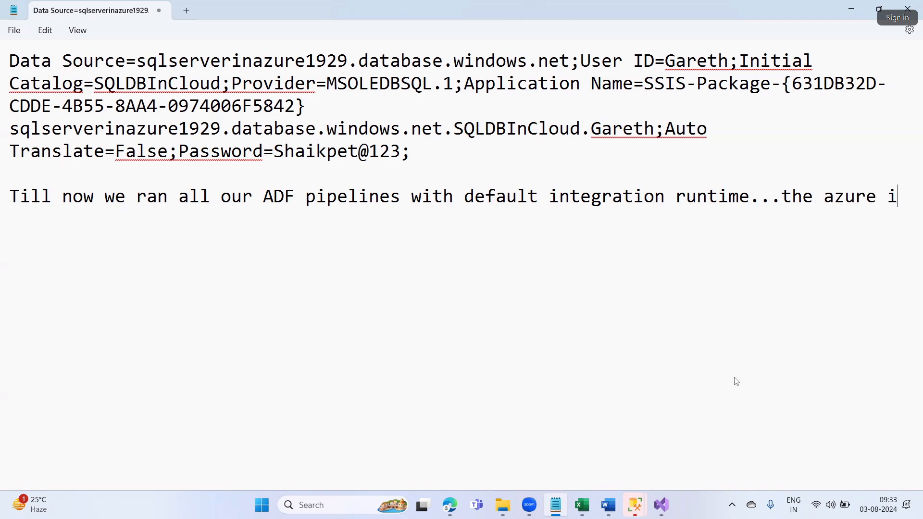
text(nter)
key(BackSpace)
text(ration)
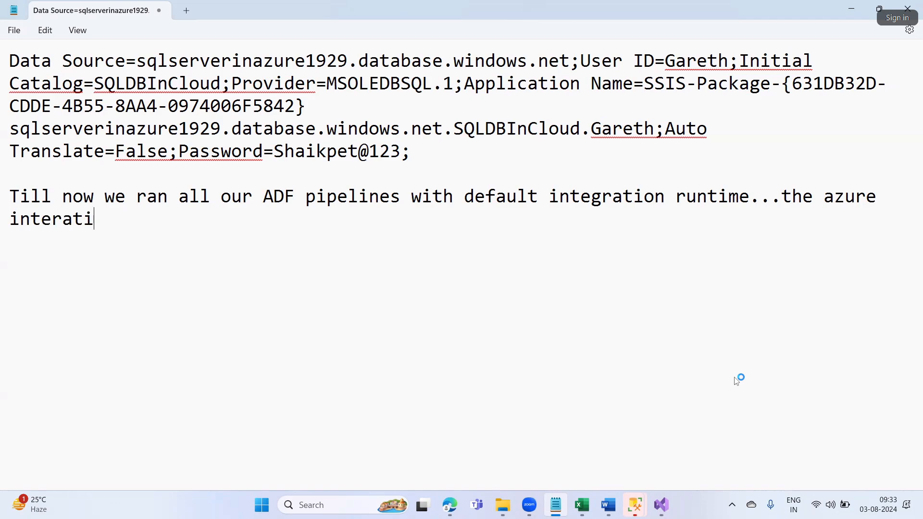
key(BackSpace)
key(BackSpace)
key(BackSpace)
key(BackSpace)
key(BackSpace)
key(BackSpace)
key(BackSpace)
text(gratio)
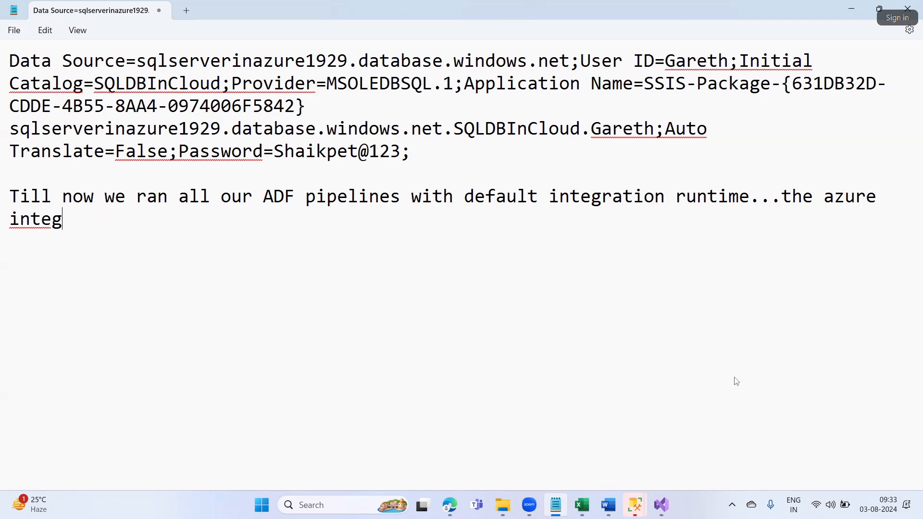
text(n runtime wi)
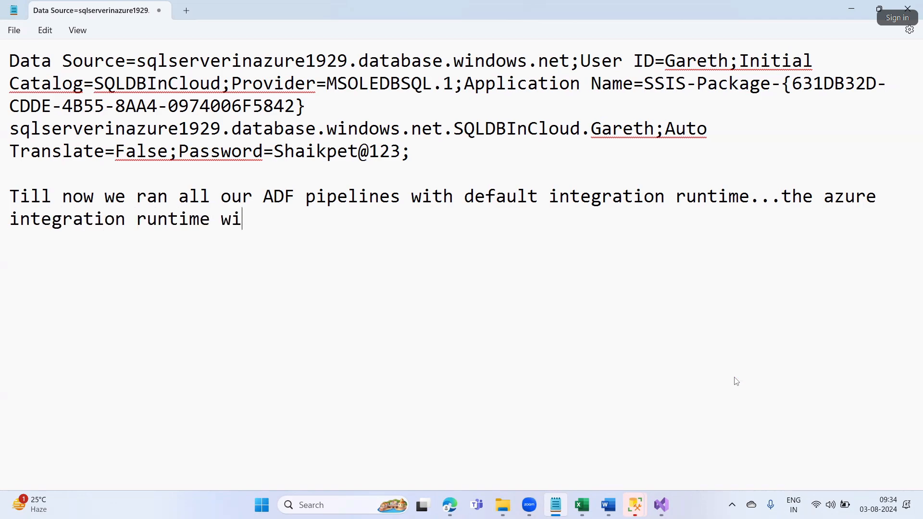
key(BackSpace)
text(hich gets)
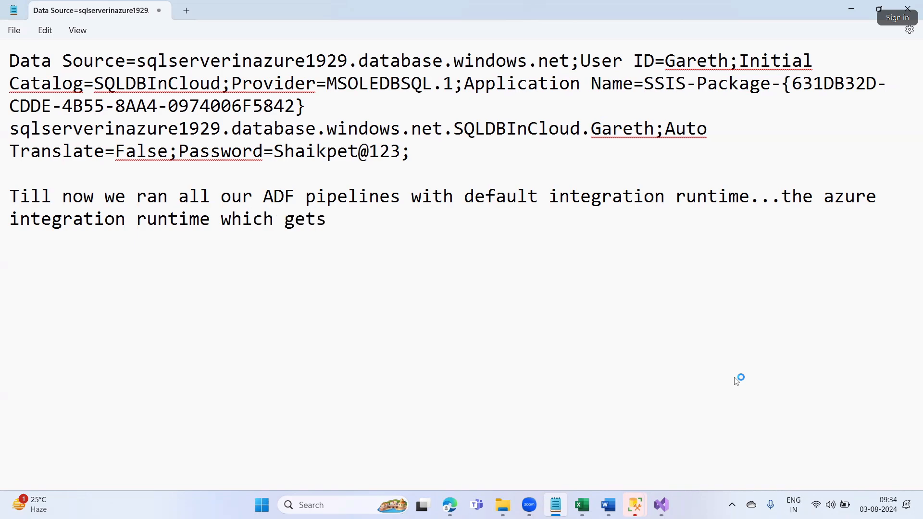
text( created along )
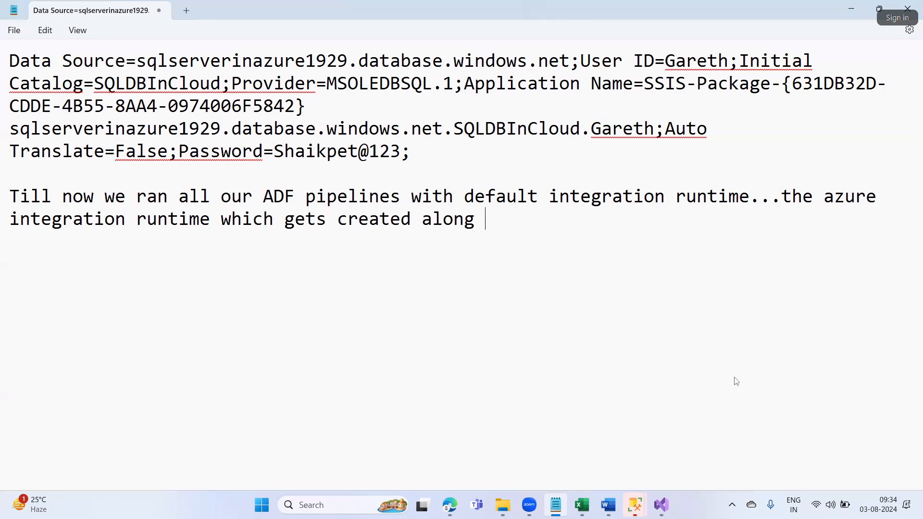
text(with ADF is cl)
key(BackSpace)
text(alled Def)
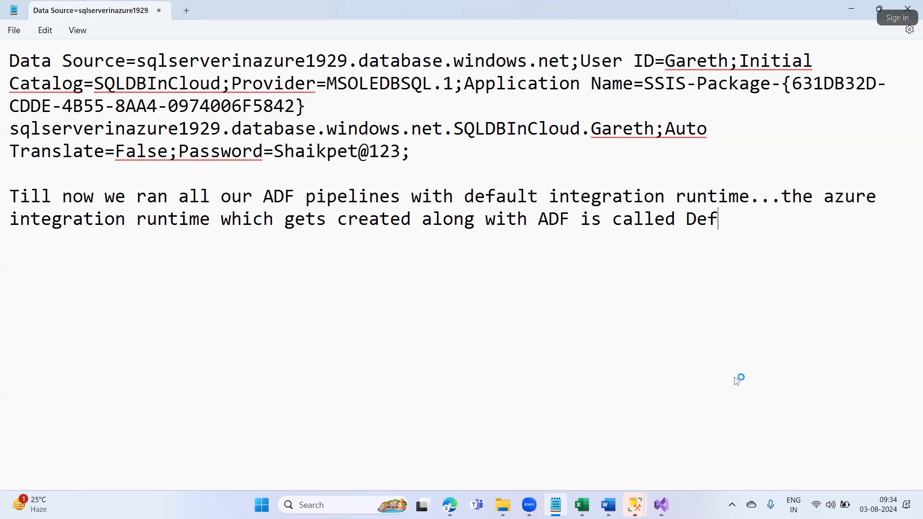
text(autl integr)
key(BackSpace)
text(gratio)
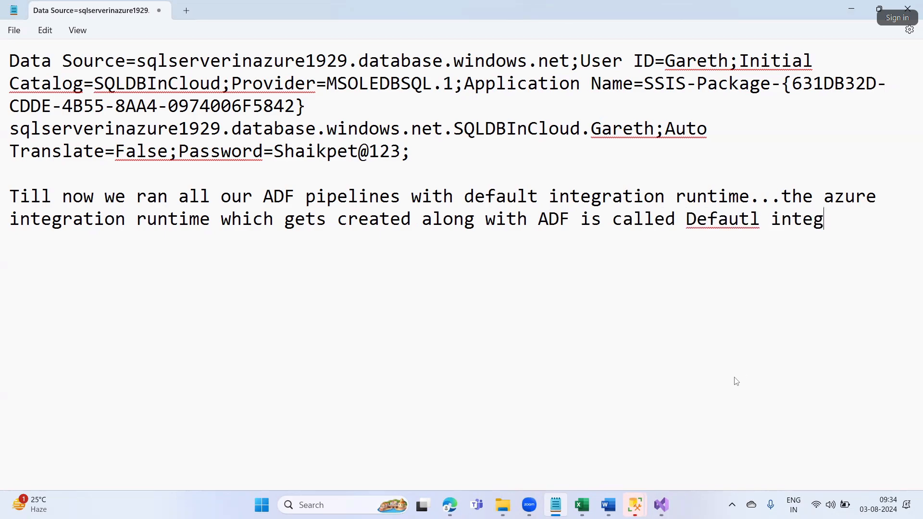
text(n r)
key(BackSpace)
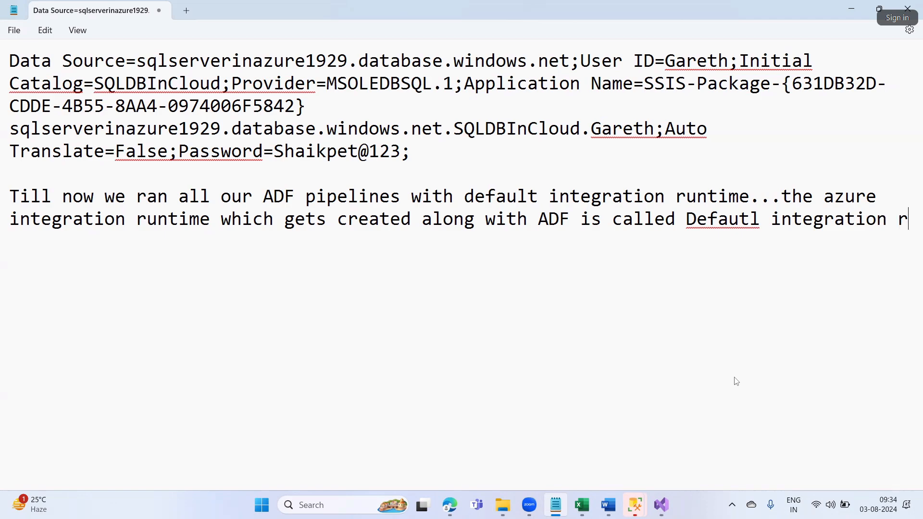
text(runt)
key(BackSpace)
text(time)
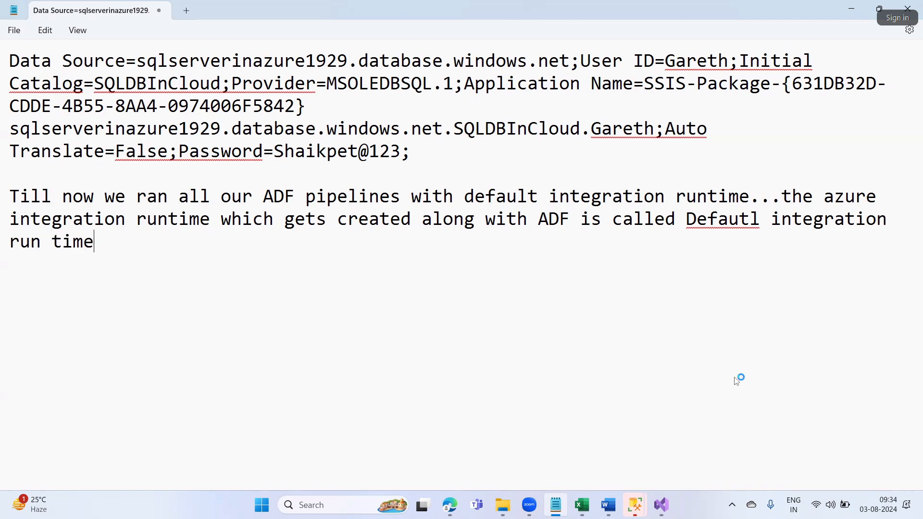
- Correct the misspelled 'Defautl' to 'Default' and append '...this default IR cannot run the SSIS packages from on-prem....'
right_click(726, 220)
click(725, 244)
text(..this de)
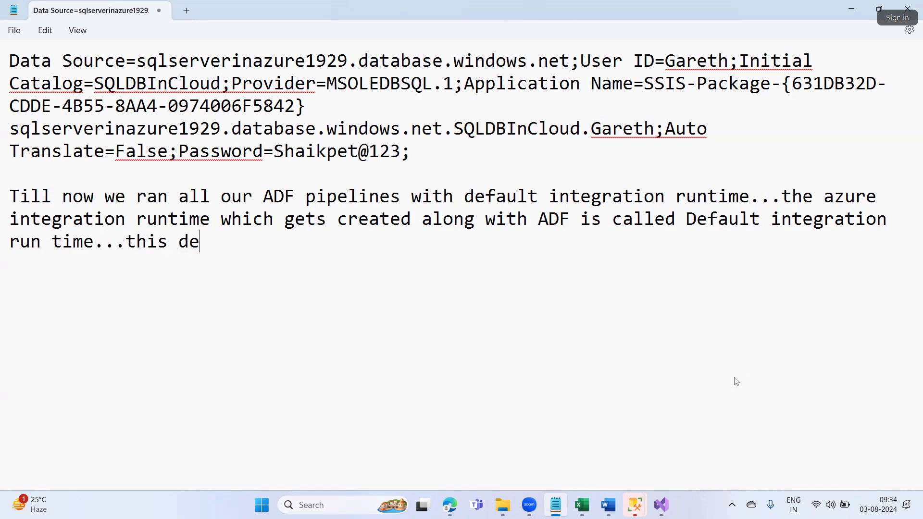
text(fault IR cannot run)
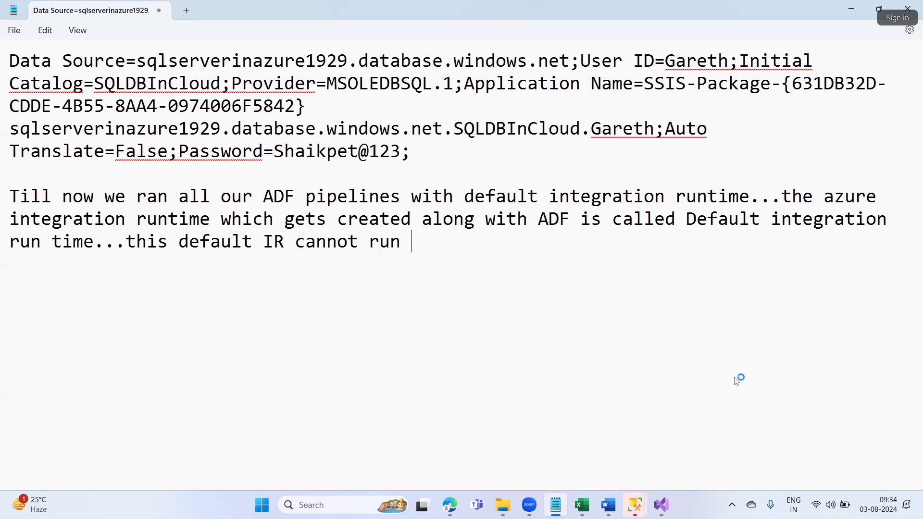
text( the SSIS prac)
key(BackSpace)
key(BackSpace)
key(BackSpace)
text(ackg)
key(BackSpace)
text(ae)
key(BackSpace)
text(ges f)
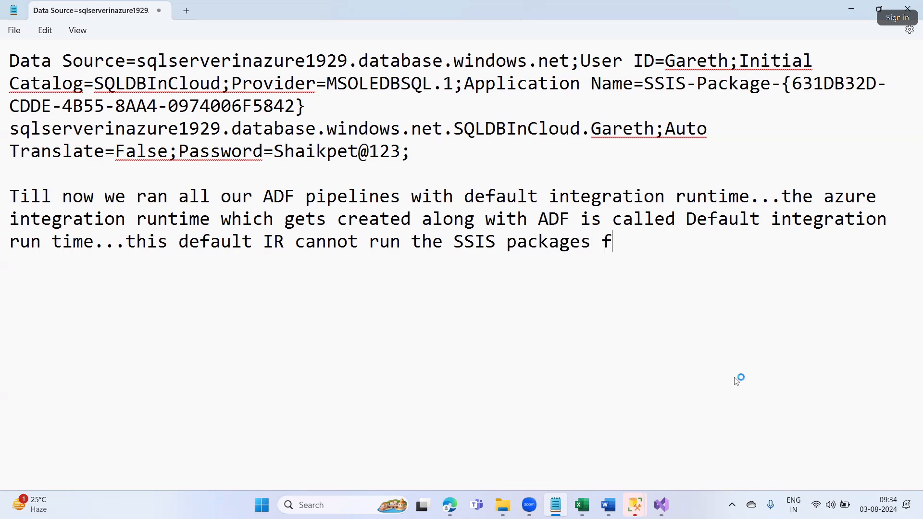
text(rom on-p)
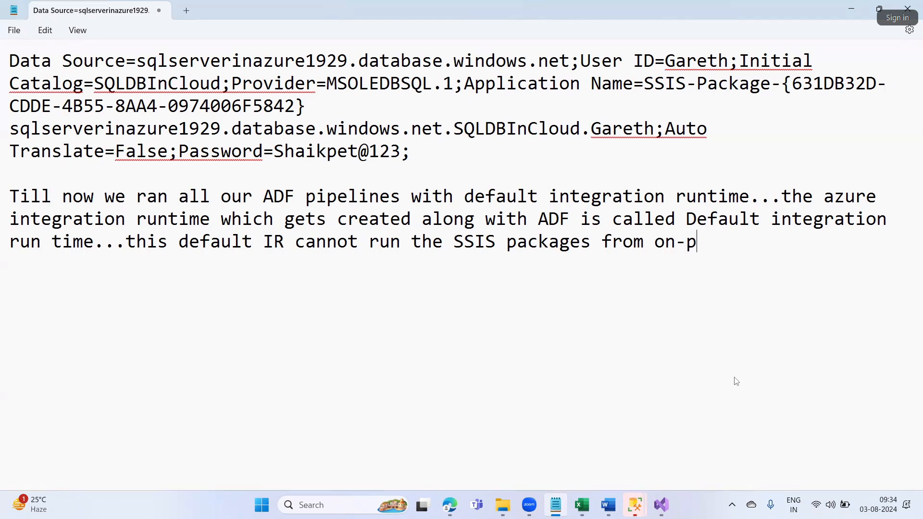
text(rem....)
- Add a new paragraph reading 'we have to create exclusively SSIS integration runtime.'
key(Return)
text(exclusvi)
text(l)
key(BackSpace)
key(BackSpace)
key(BackSpace)
text(ively SSSI)
key(BackSpace)
key(BackSpace)
key(BackSpace)
text(IS )
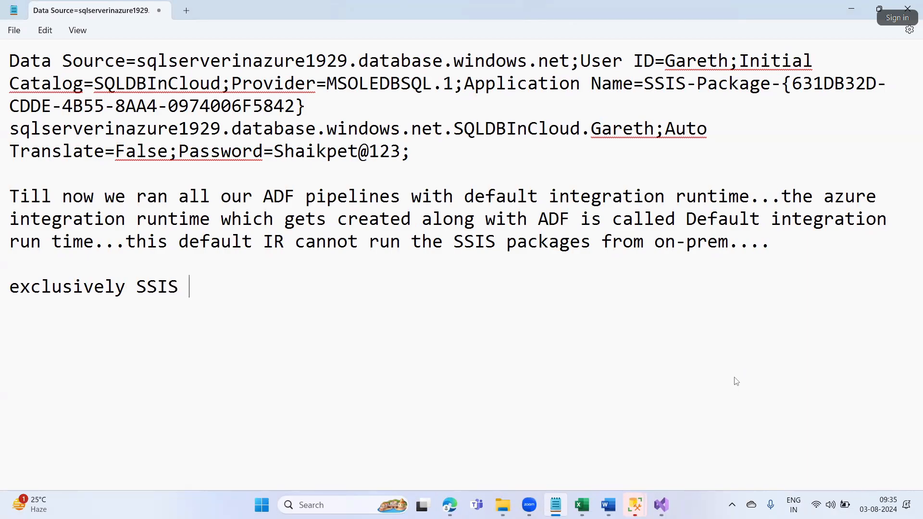
text(we c)
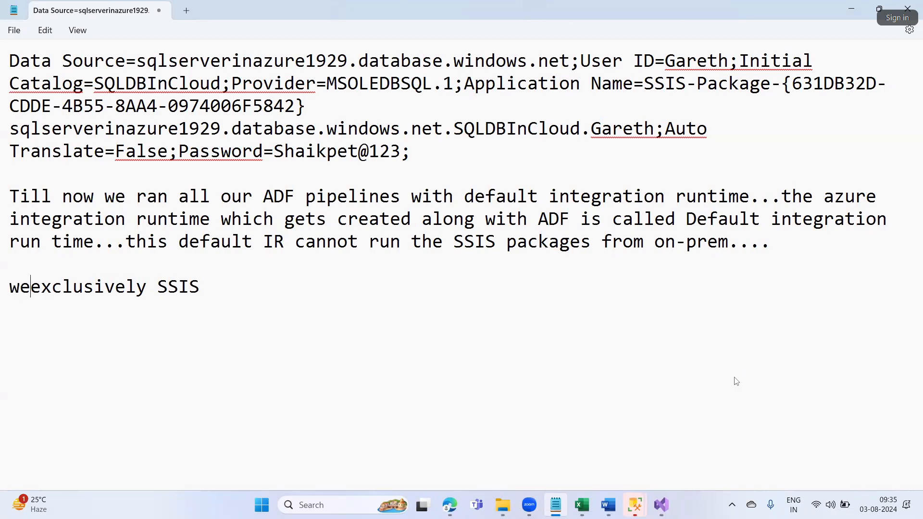
key(BackSpace)
text(have to)
text( create )
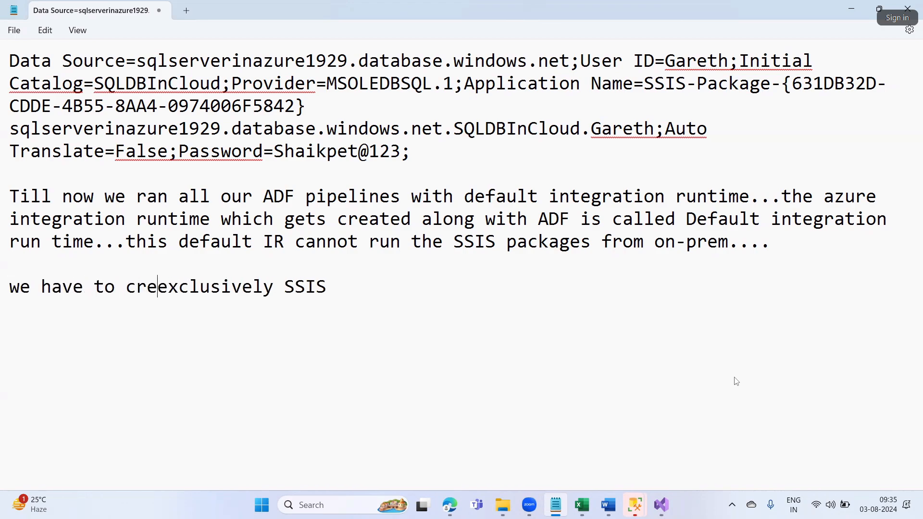
text(i)
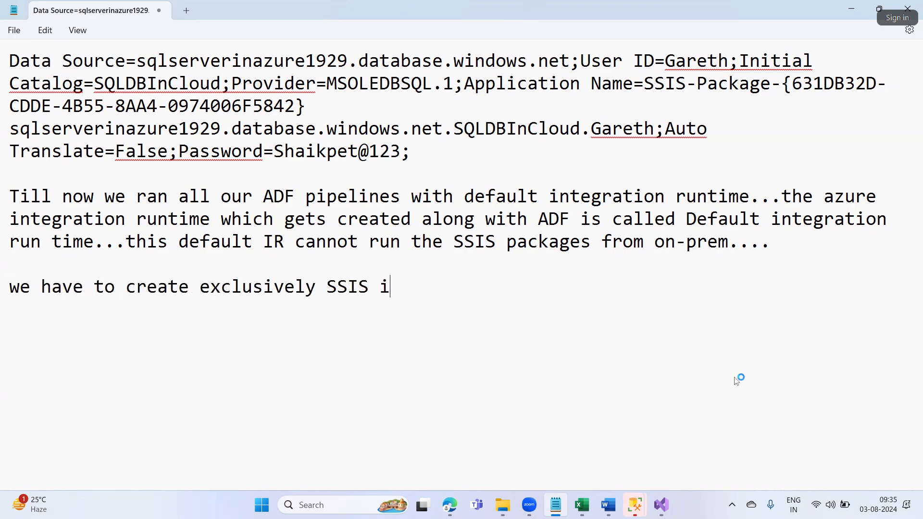
text(neegration rut)
key(BackSpace)
text(ntime.)
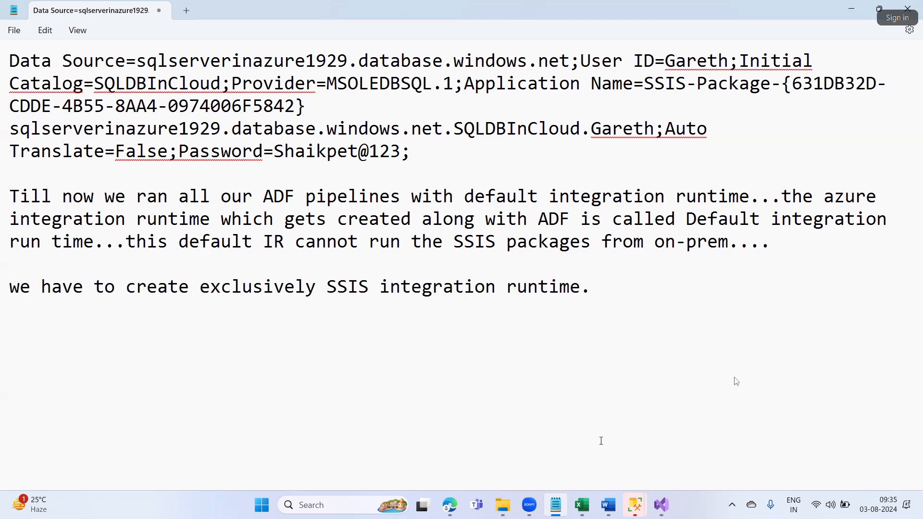
click(450, 505)
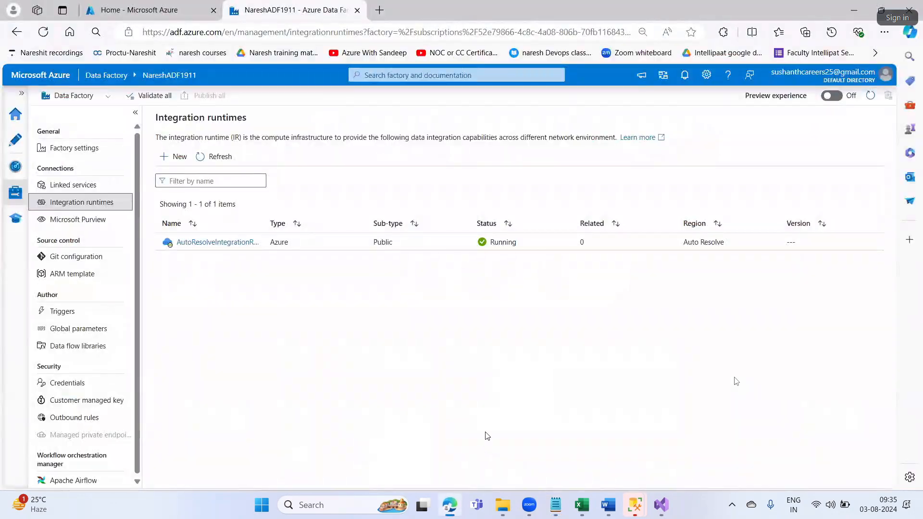
click(175, 156)
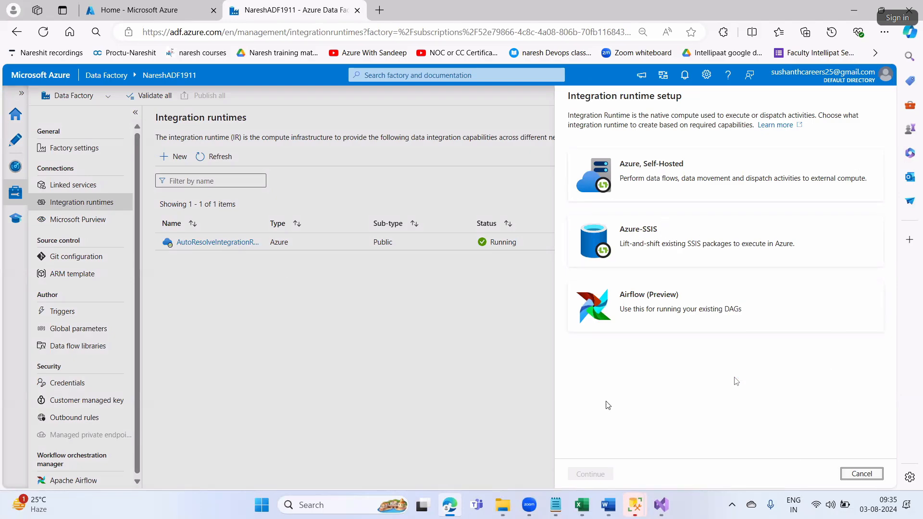
click(861, 474)
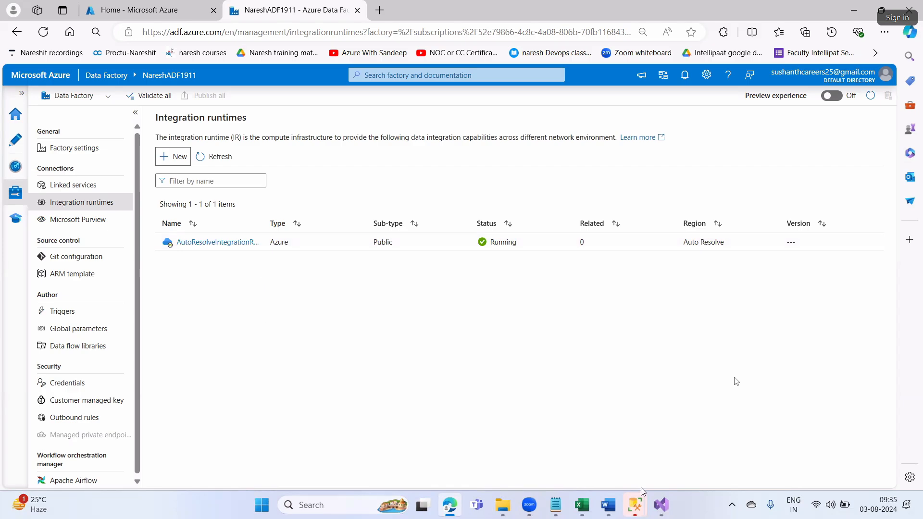
click(609, 505)
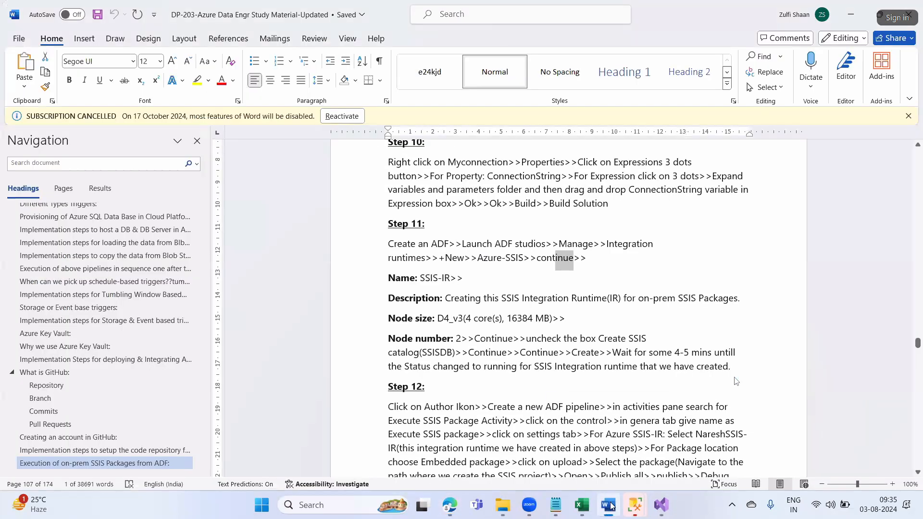
- Start creating a new Azure-SSIS integration runtime from the Integration runtimes page, following the Step 11 notes
click(439, 259)
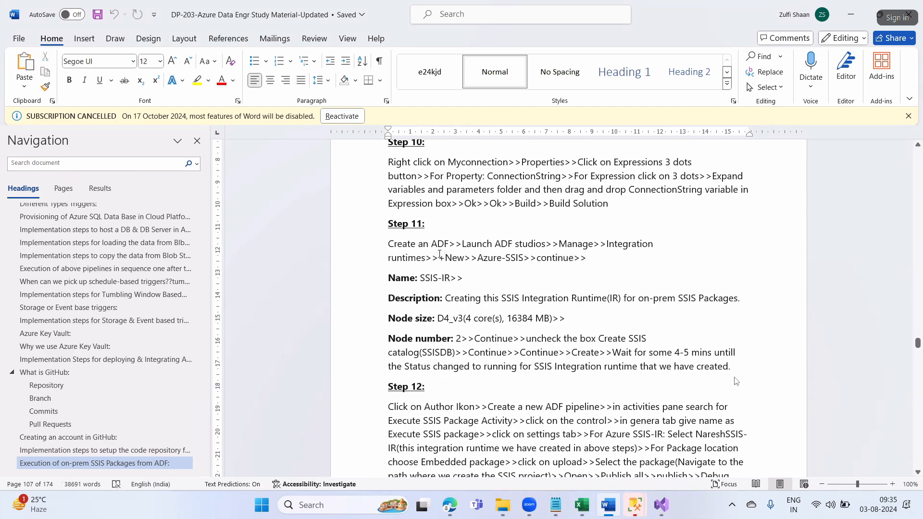
double_click(440, 255)
drag(479, 258, 524, 258)
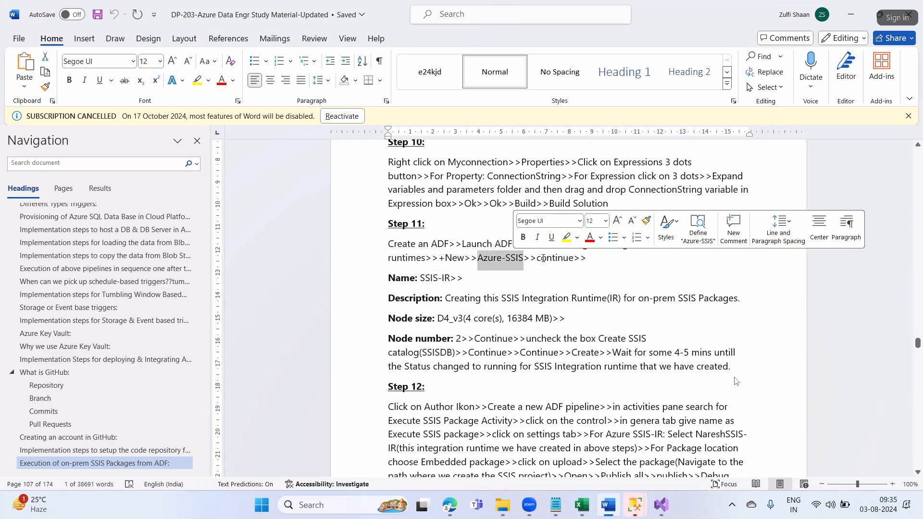
click(450, 505)
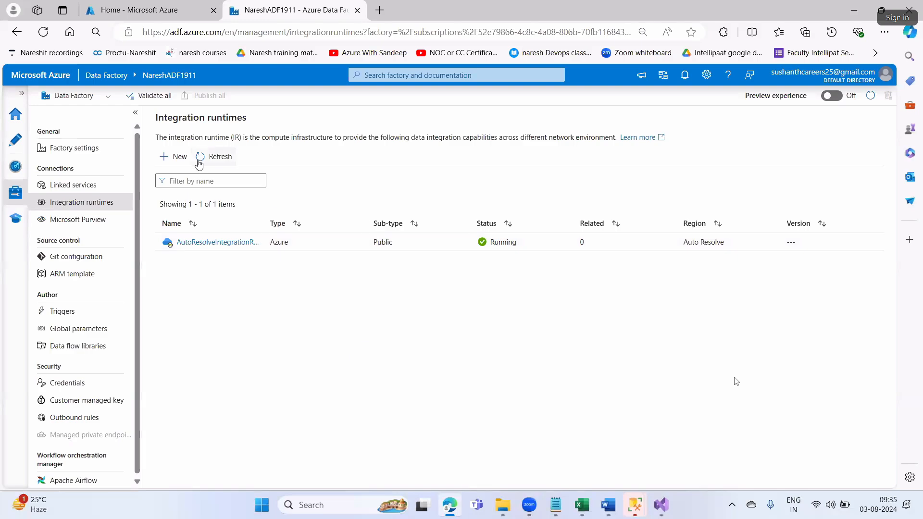
click(176, 157)
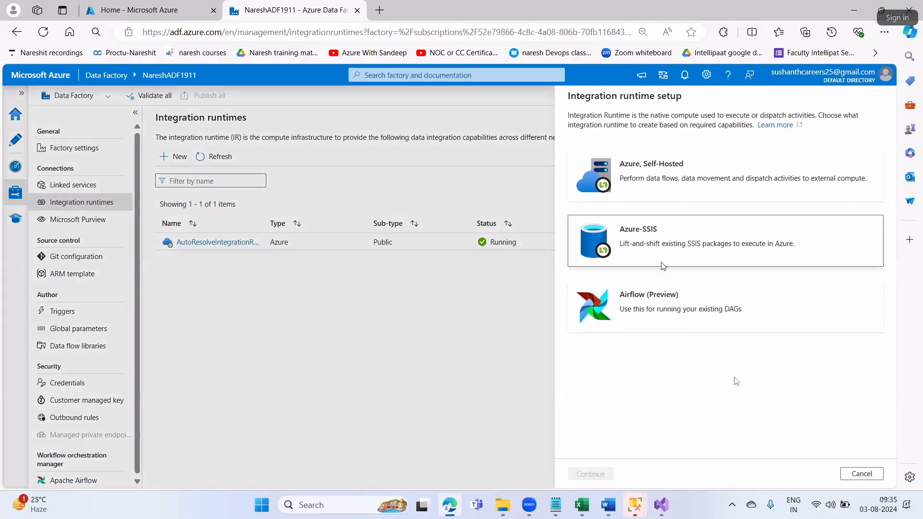
click(654, 229)
click(582, 473)
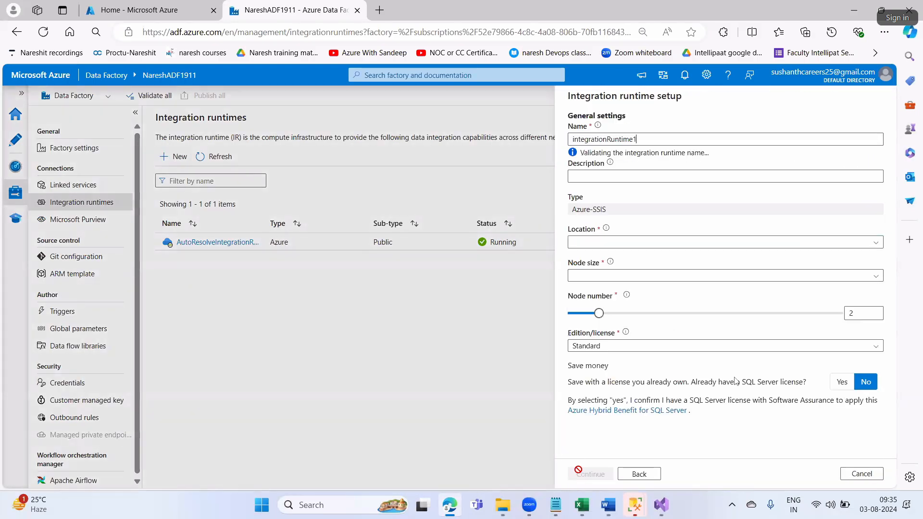
- Copy the name SSIS-IR from the notes and paste it as the integration runtime name
click(609, 505)
scroll(475, 315, down, 1)
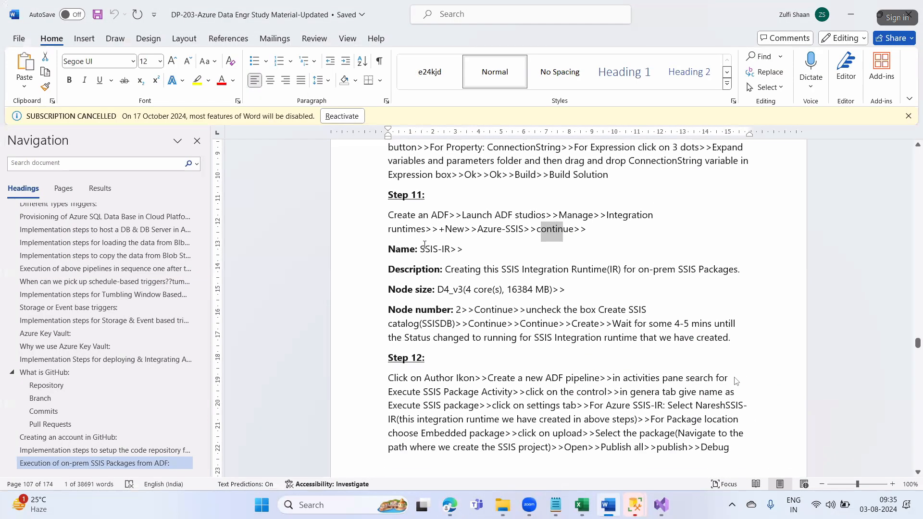
drag(421, 250, 451, 249)
key(ctrl+c)
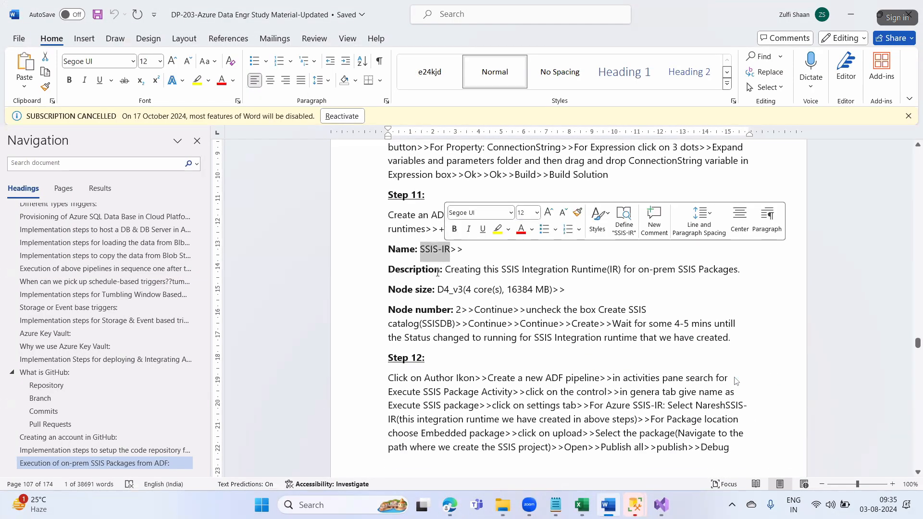
key(alt+Tab)
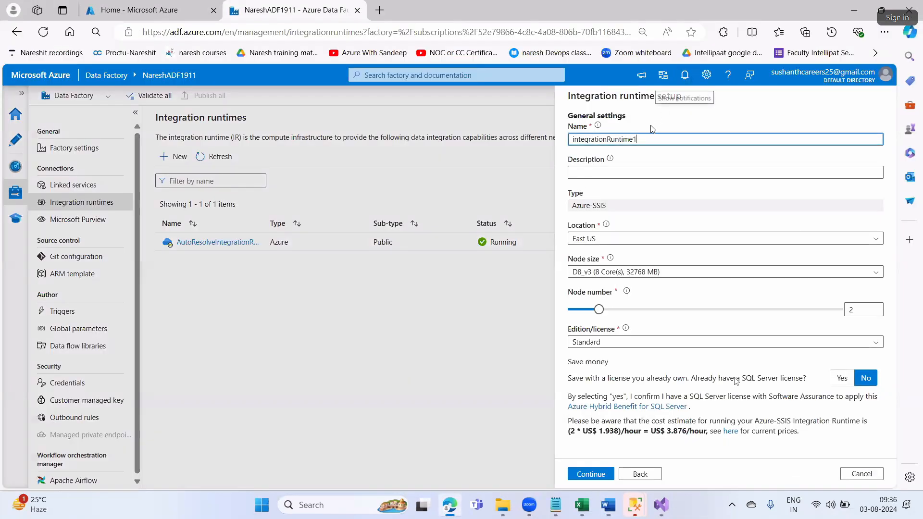
double_click(611, 139)
key(ctrl+v)
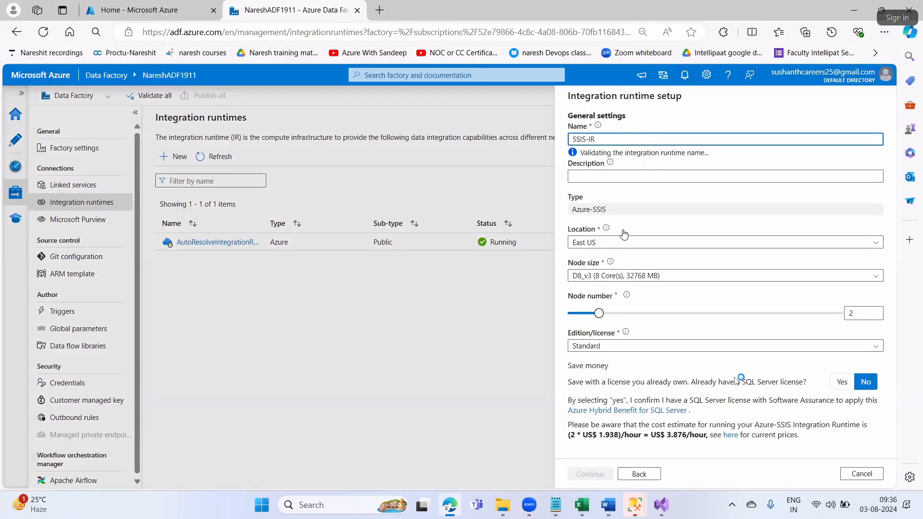
- Copy the description 'Creating this SSIS Integration Runtime(IR) for on-prem SSIS Packages' from the notes and paste it as the description
key(alt+Tab)
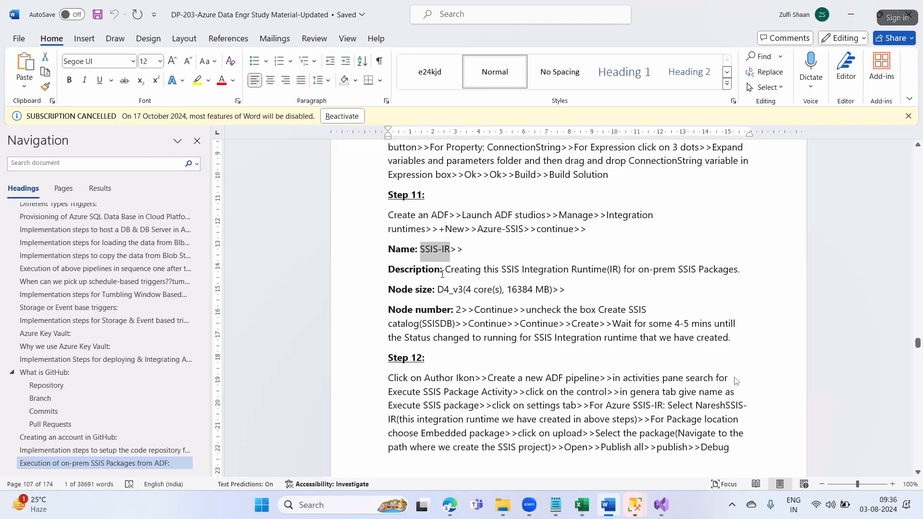
drag(446, 268, 731, 268)
key(ctrl+c)
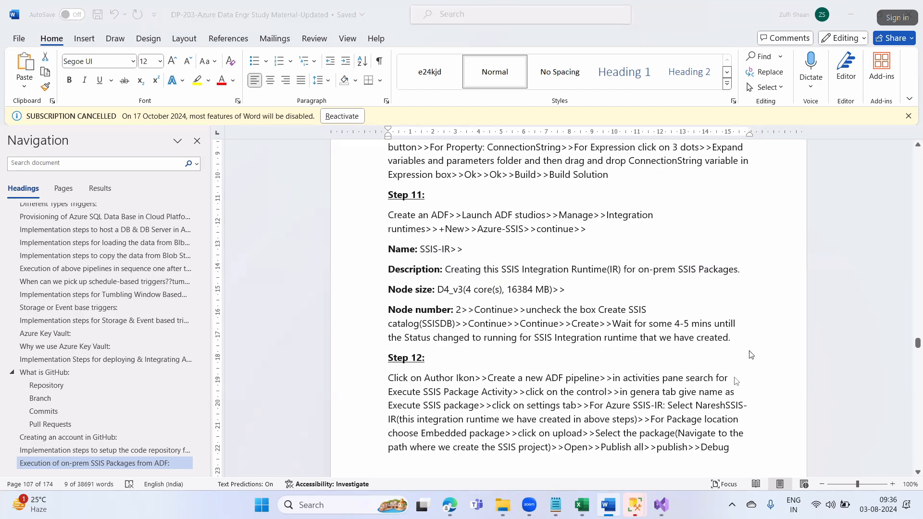
key(alt+Tab)
click(618, 172)
key(ctrl+v)
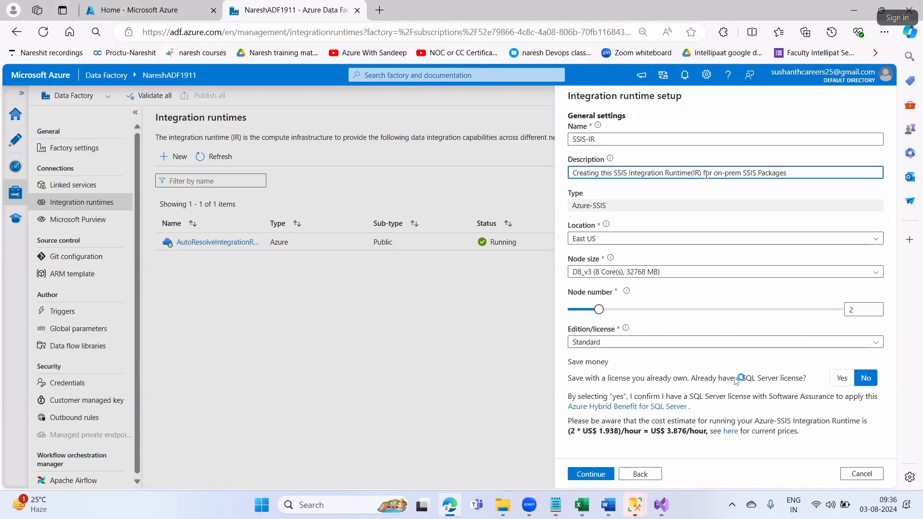
- Set the location to Australia East and the node size to D4_v3 (4 Core(s), 16384 MB)
drag(713, 174, 787, 176)
key(alt+Tab)
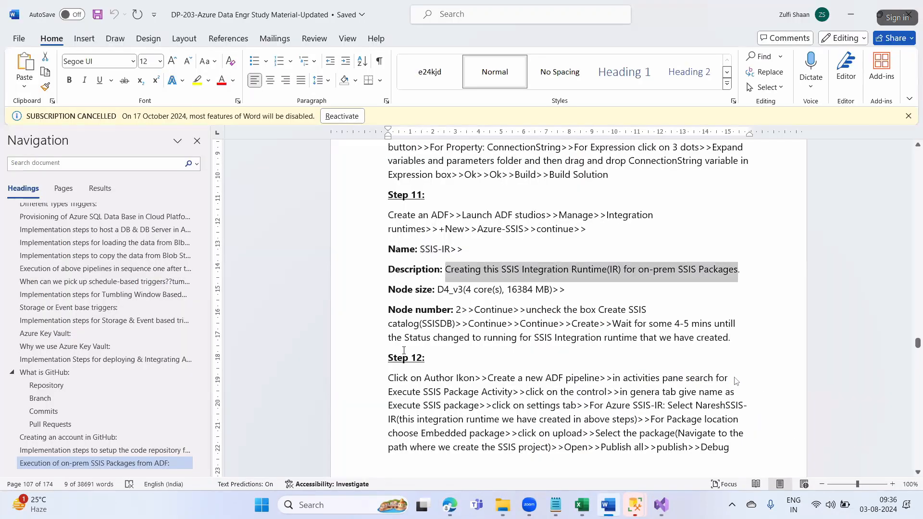
drag(454, 293, 523, 292)
click(498, 322)
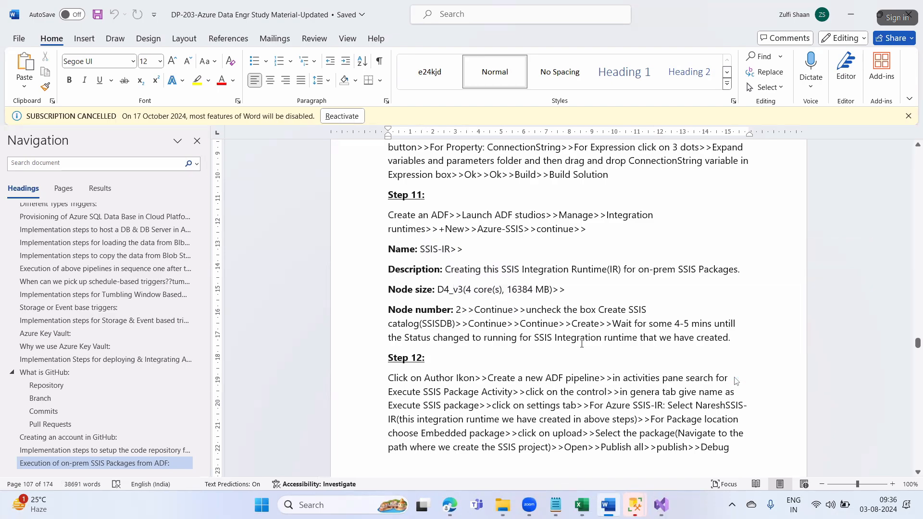
key(alt+Tab)
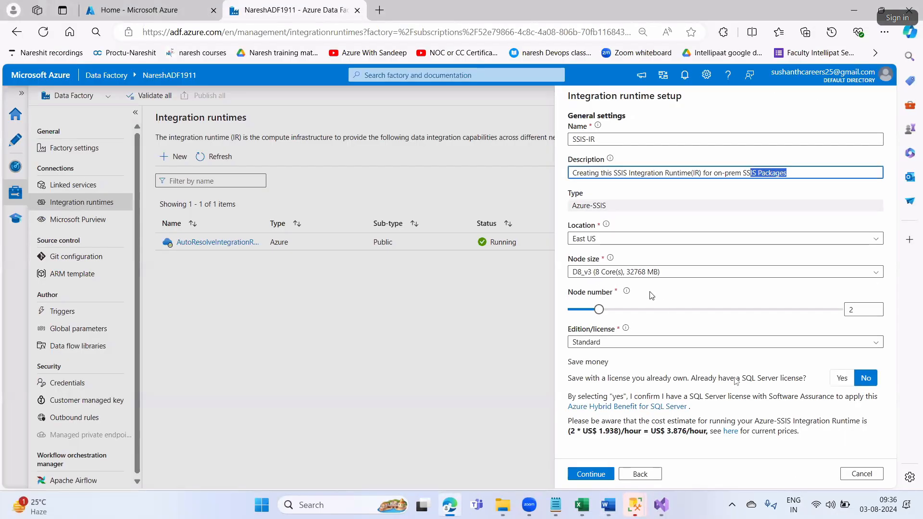
click(612, 240)
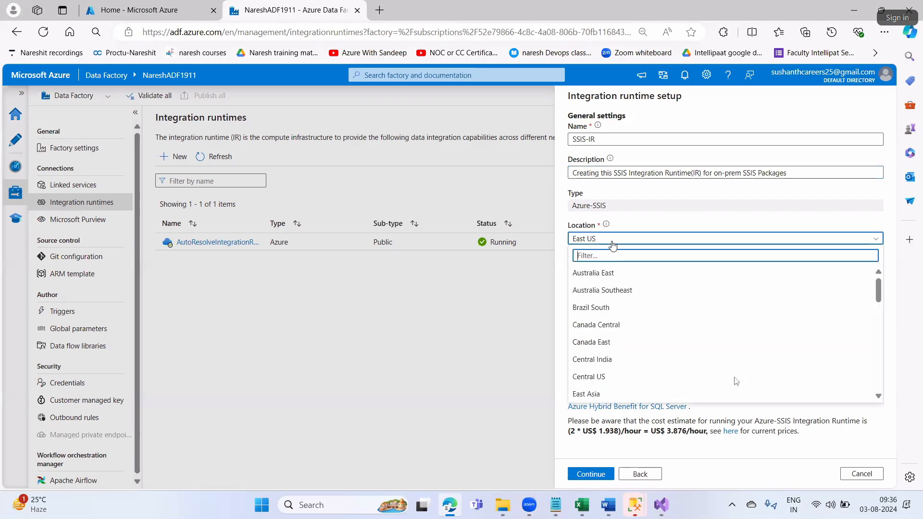
click(610, 274)
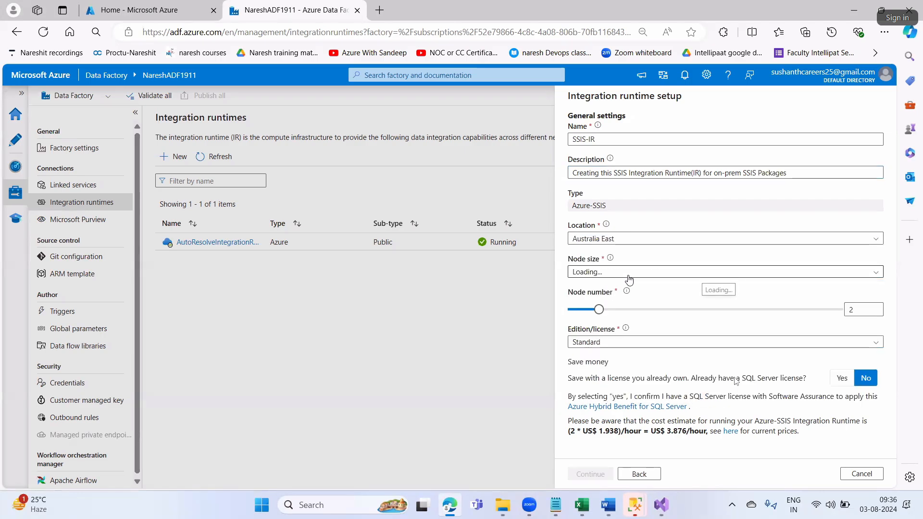
click(619, 271)
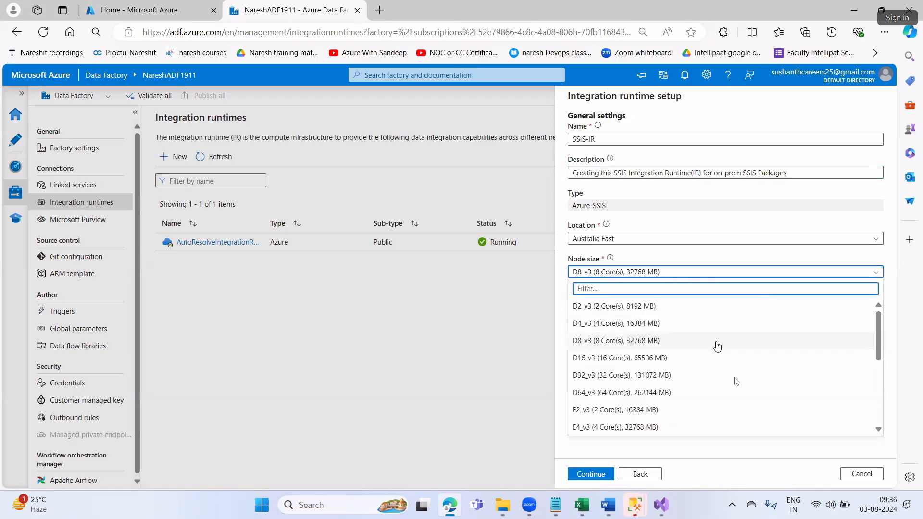
click(640, 323)
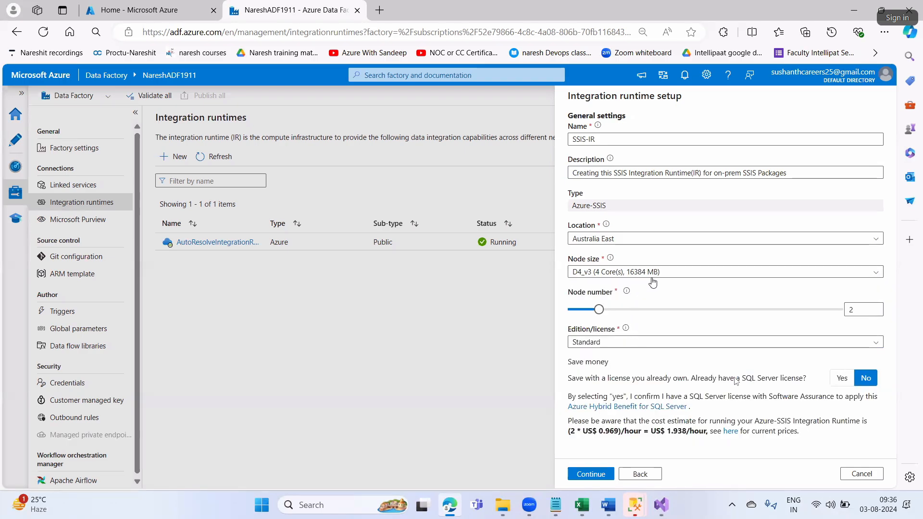
- Check the notes for the node number and continue to the deployment settings
key(alt+Tab)
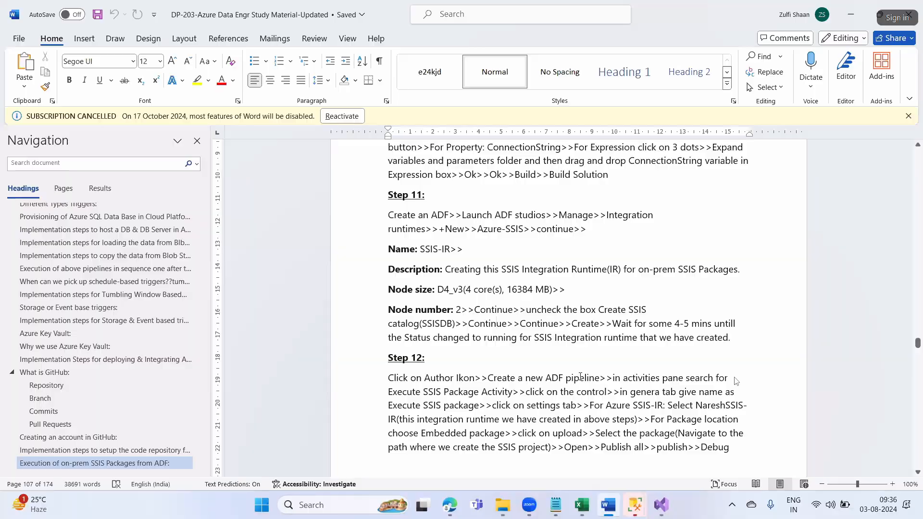
scroll(579, 377, down, 2)
key(alt+Tab)
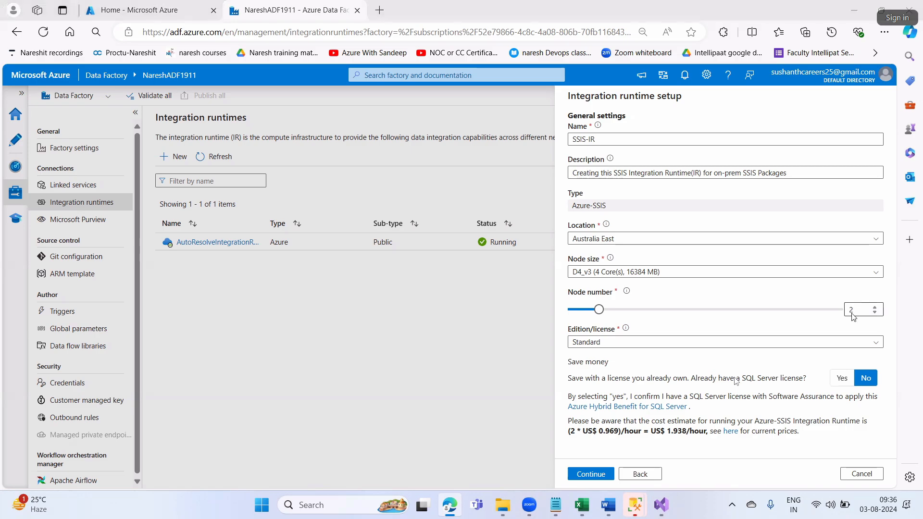
key(alt+Tab)
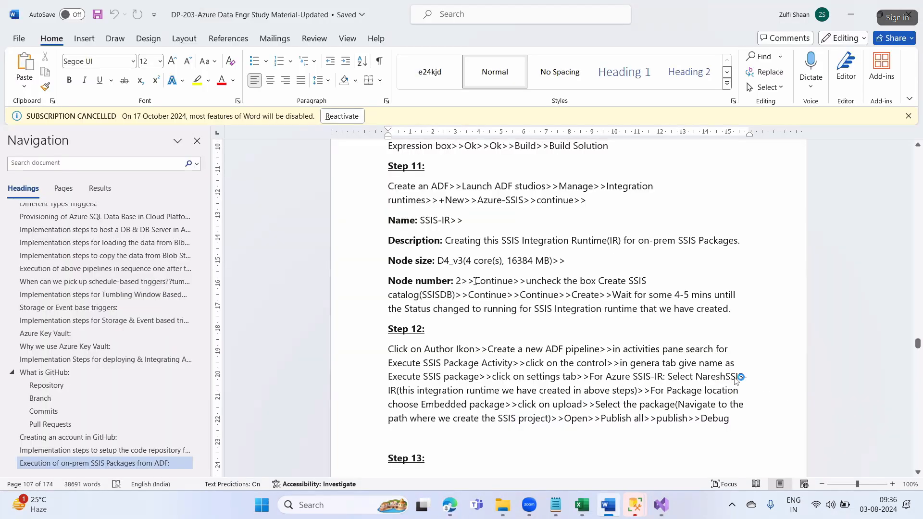
double_click(493, 281)
drag(526, 281, 626, 284)
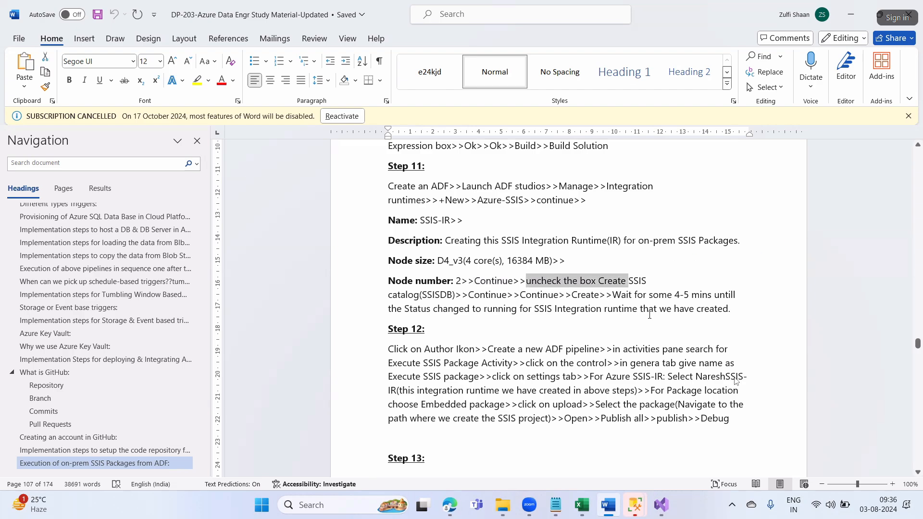
key(alt+Tab)
click(591, 474)
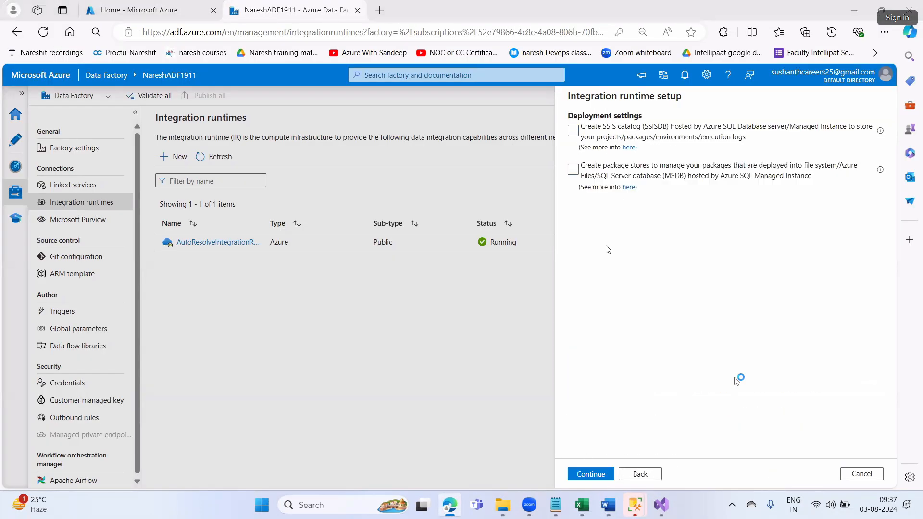
- Continue past the deployment settings without creating an SSIS catalog (SSISDB)
key(alt+Tab)
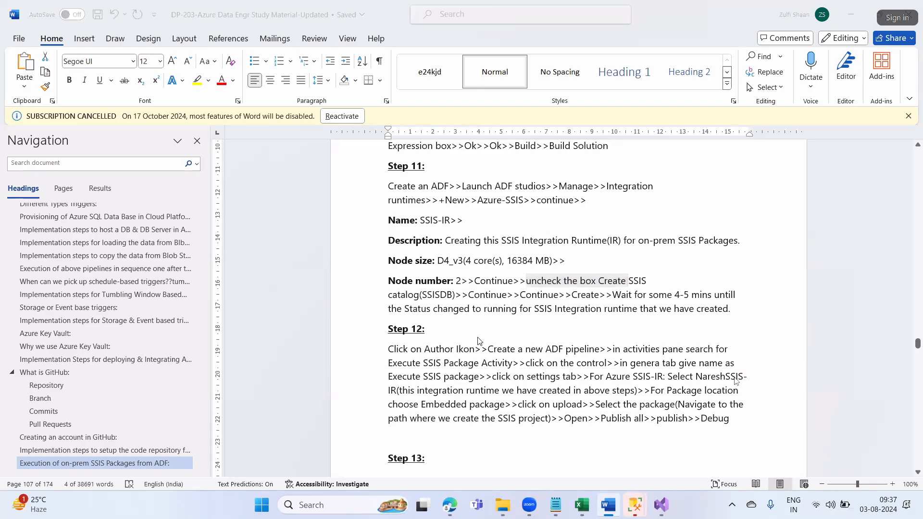
key(alt+Tab)
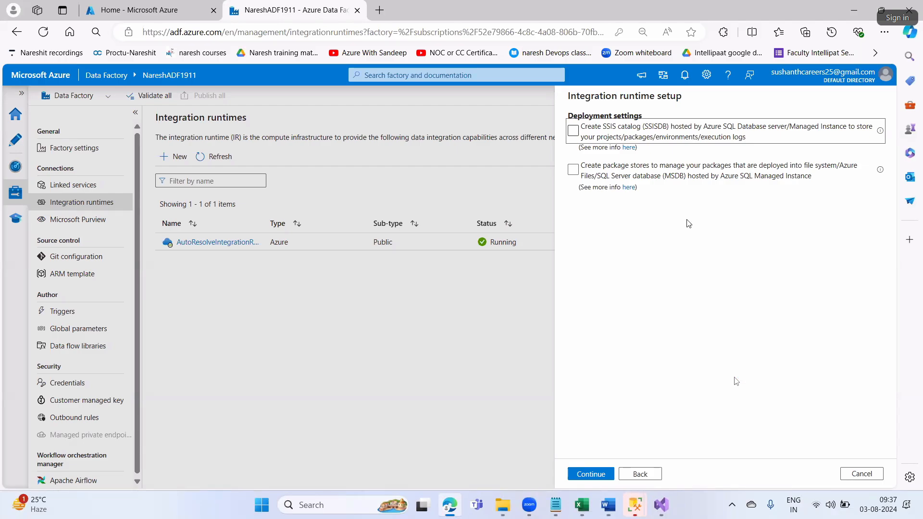
key(alt+Tab)
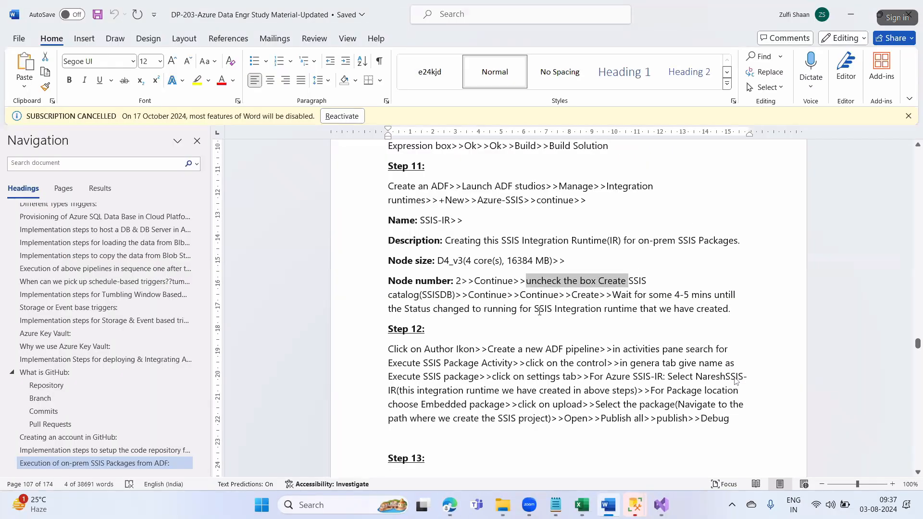
drag(476, 296, 581, 297)
key(alt+Tab)
click(591, 474)
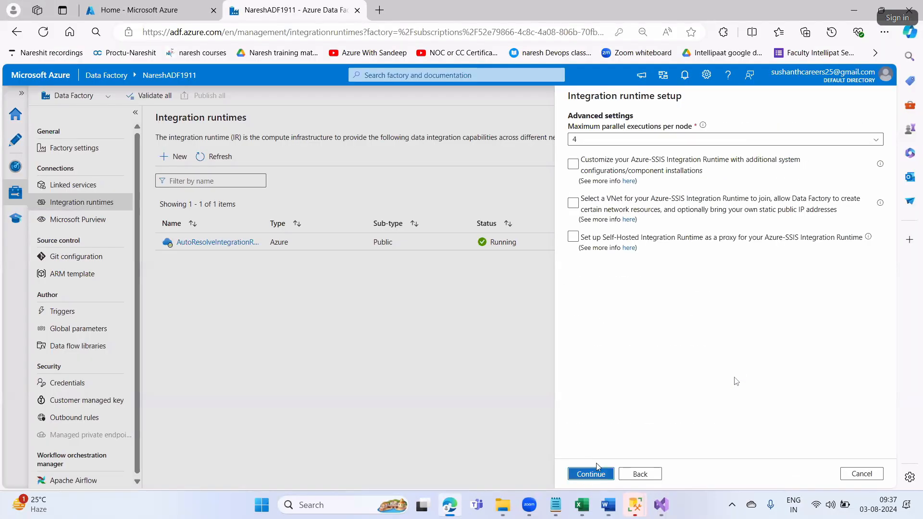
- Continue past the advanced settings and create the SSIS-IR integration runtime from the summary
click(589, 474)
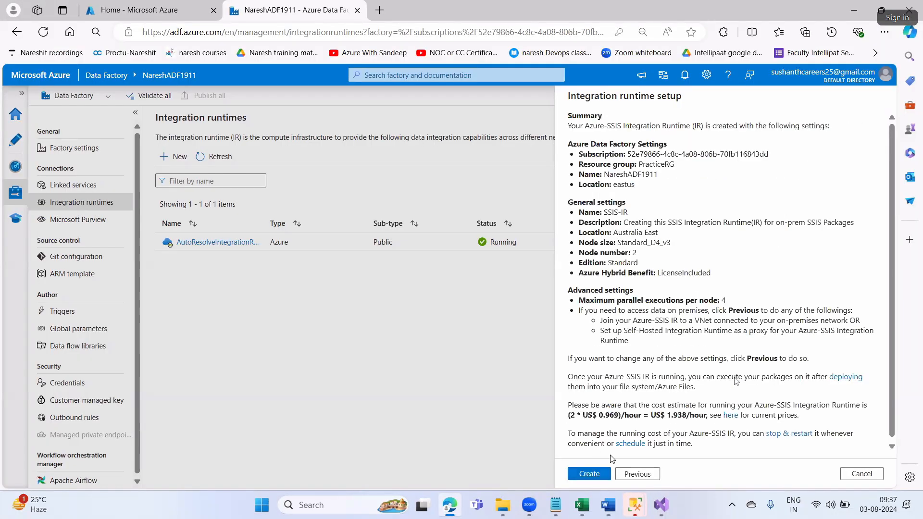
click(590, 475)
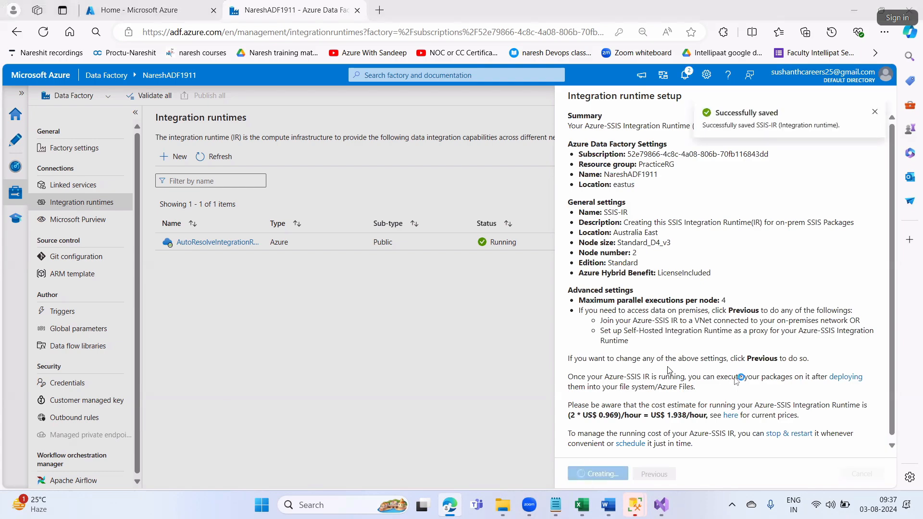
key(alt+Tab)
drag(613, 295, 715, 297)
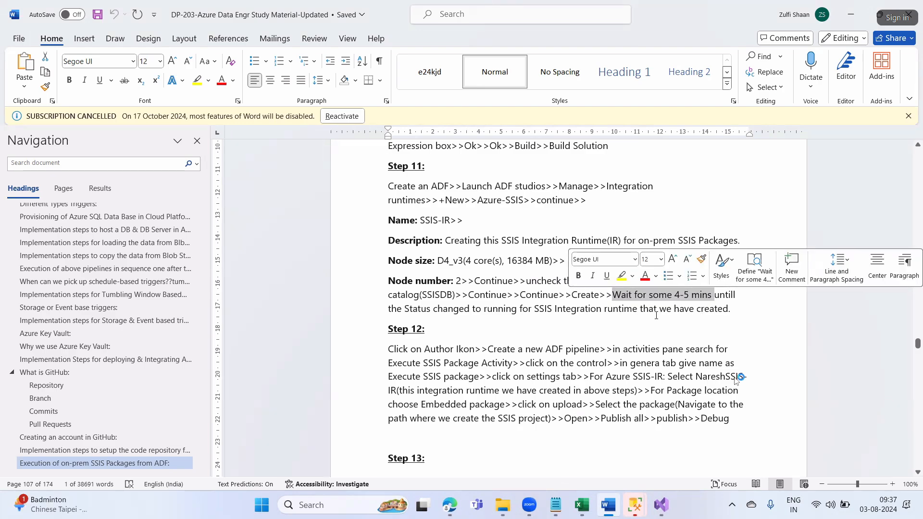
drag(422, 312, 561, 311)
key(alt+Tab)
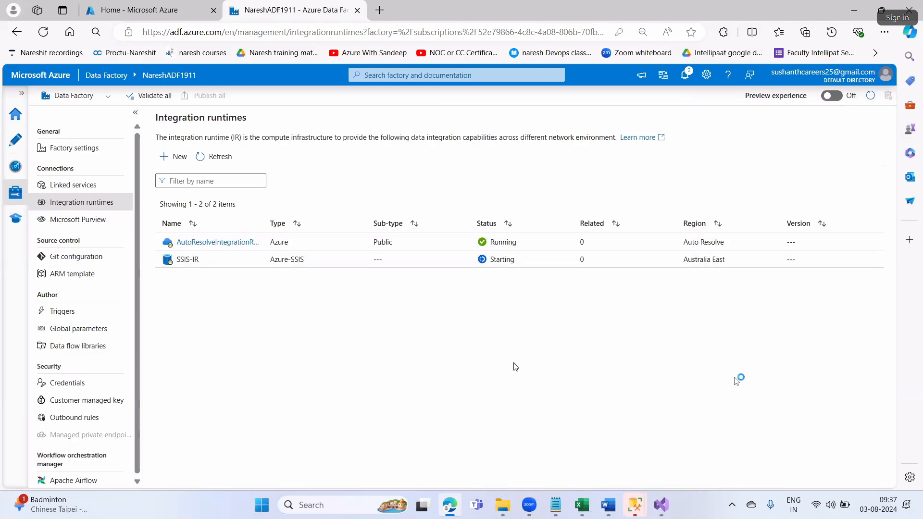
click(662, 505)
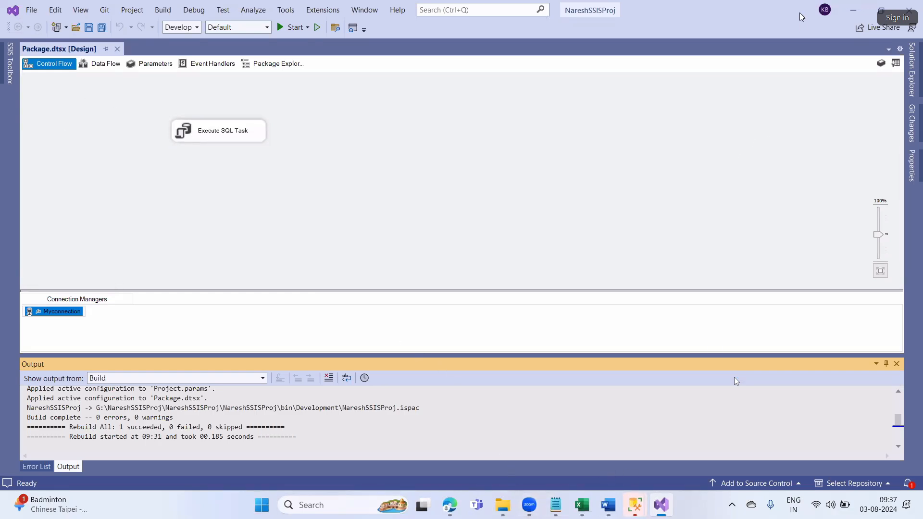
key(alt+Tab)
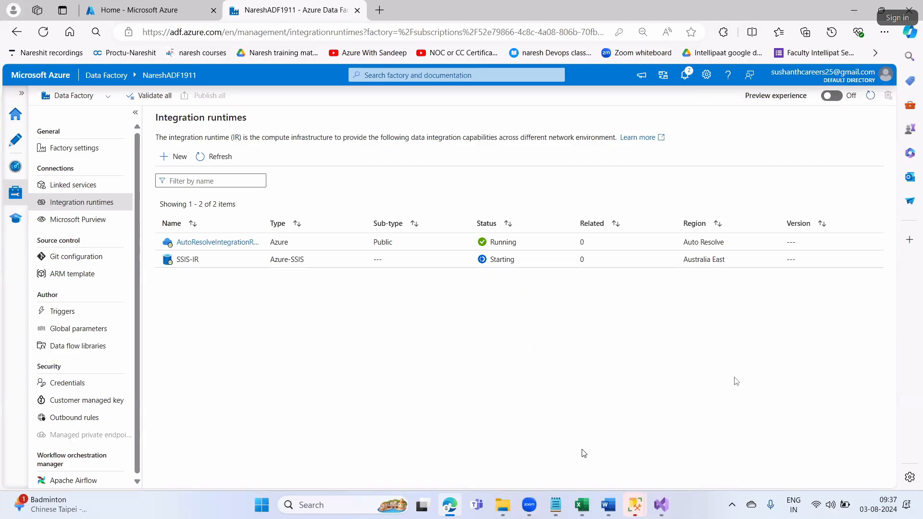
click(608, 505)
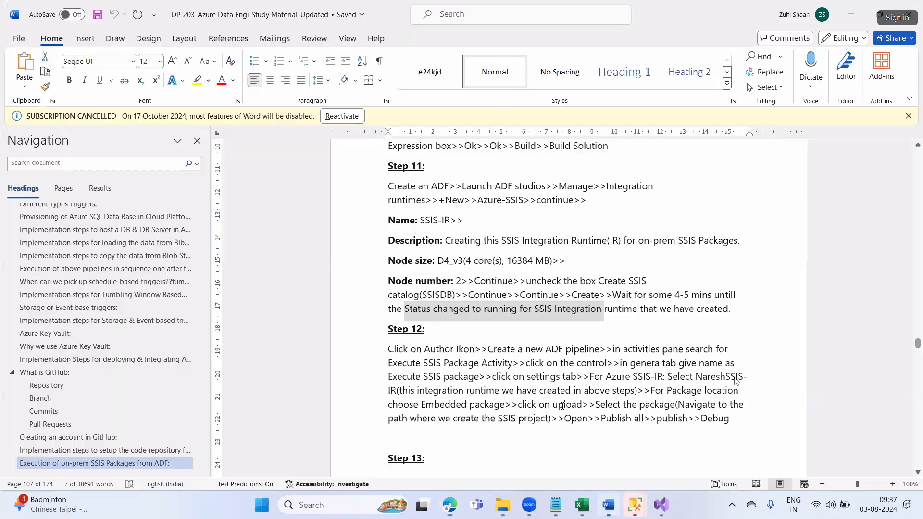
- Review the notes on waiting for the SSIS integration runtime to reach running status, then check the integration runtimes list in Data Factory
click(651, 314)
drag(410, 311, 732, 310)
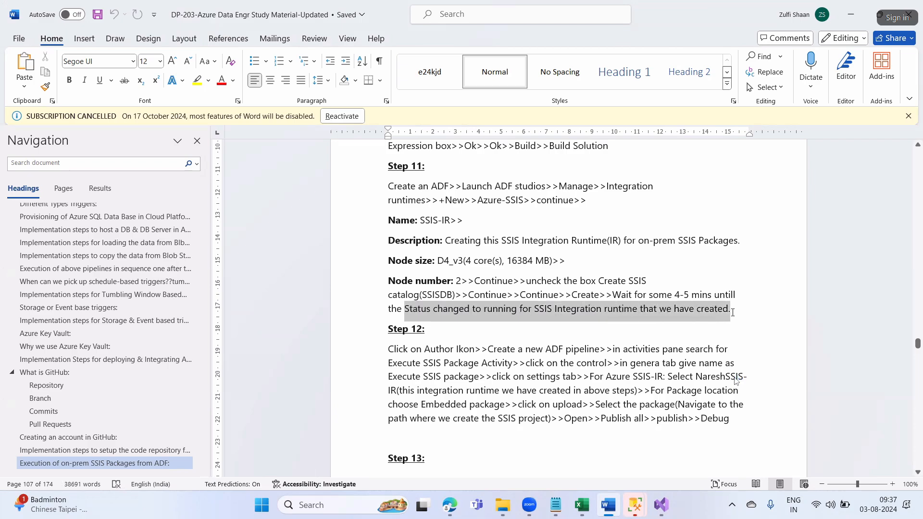
scroll(483, 347, down, 2)
drag(389, 263, 571, 266)
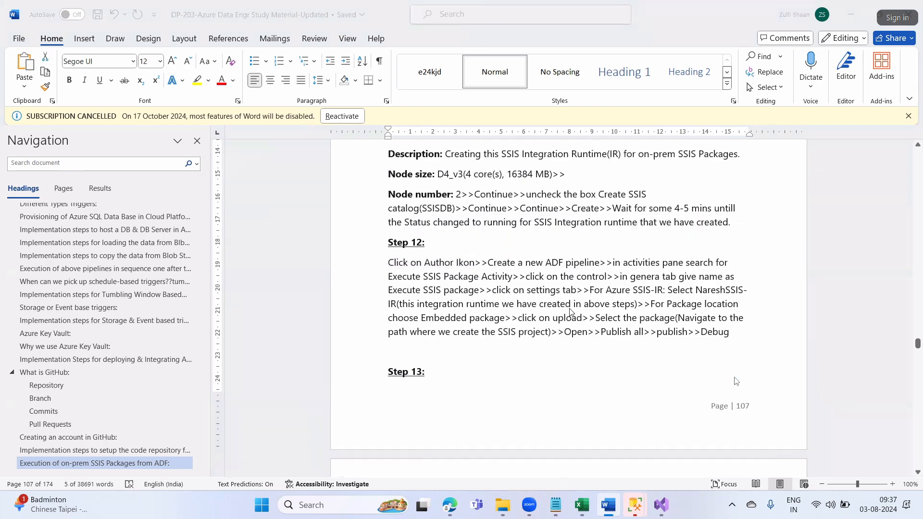
key(alt+Tab)
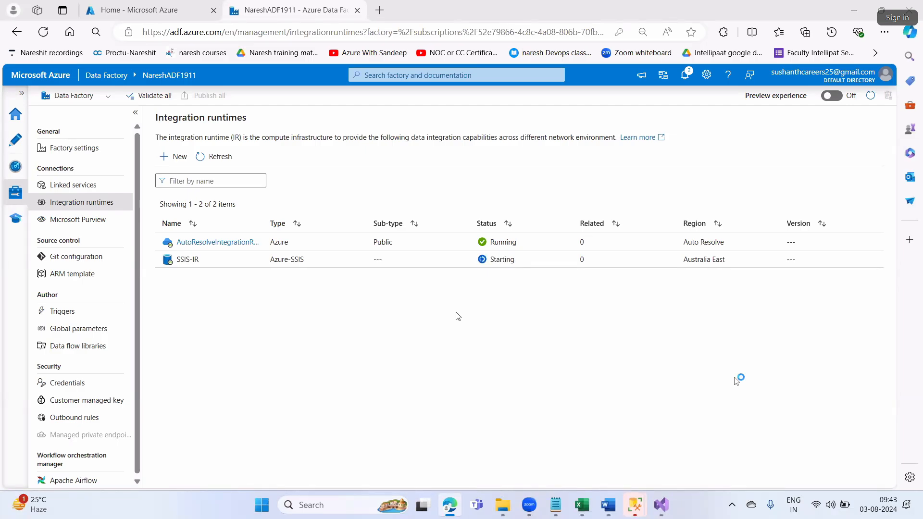
- Scroll through the study notes' data flow sections in the Word document
click(608, 505)
scroll(529, 382, down, 5)
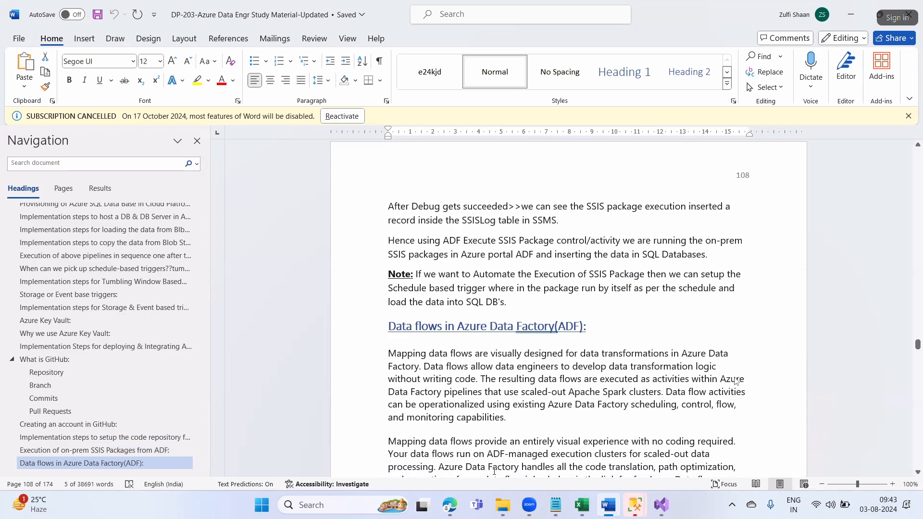
scroll(467, 465, down, 2)
scroll(468, 465, down, 4)
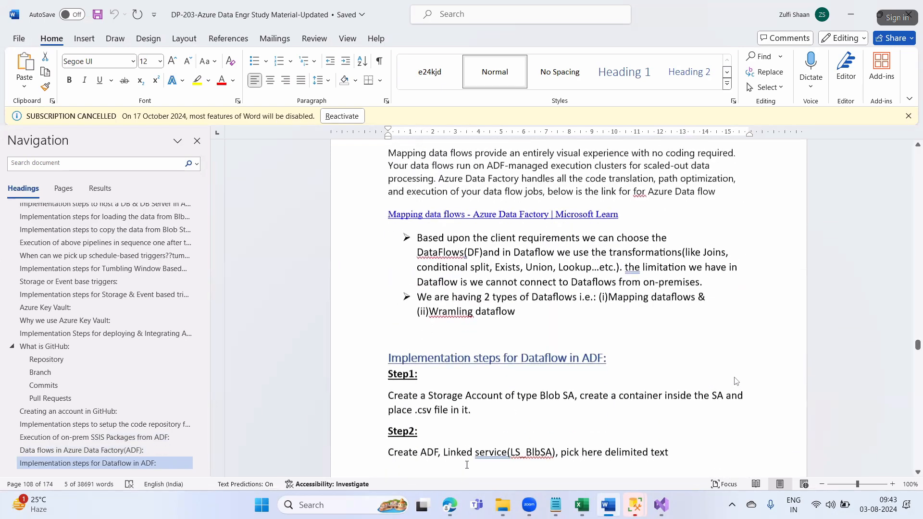
scroll(466, 463, up, 5)
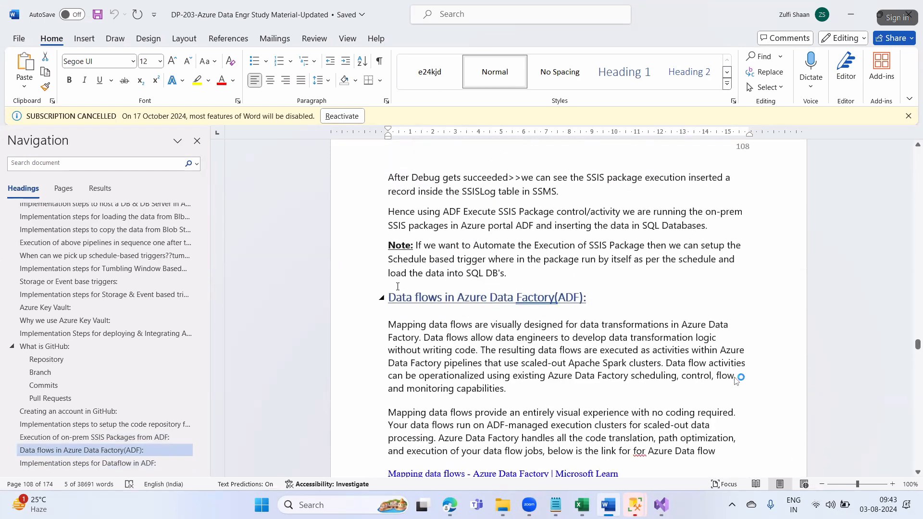
drag(397, 301, 544, 295)
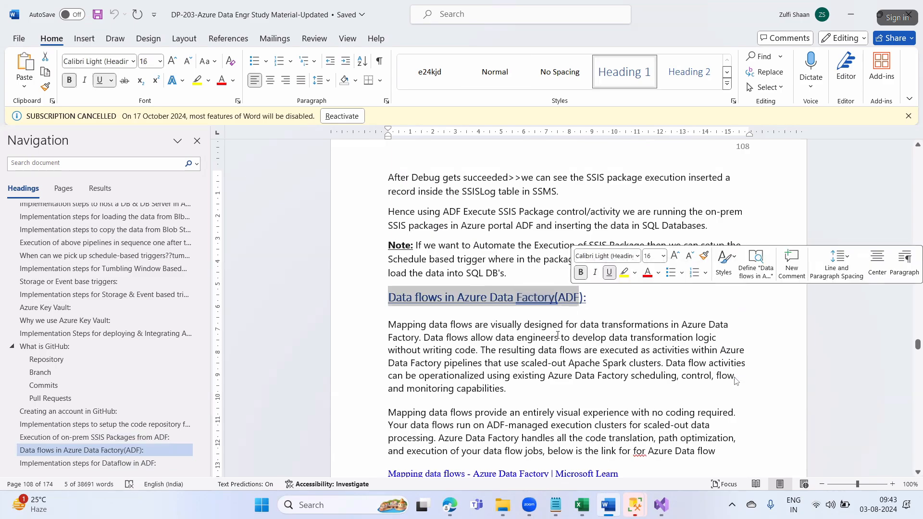
click(523, 350)
scroll(472, 319, down, 12)
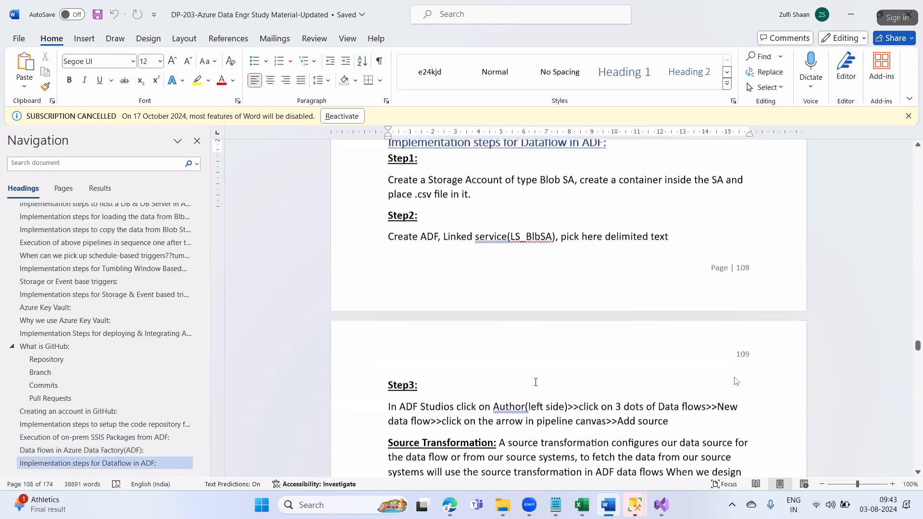
scroll(735, 381, down, 15)
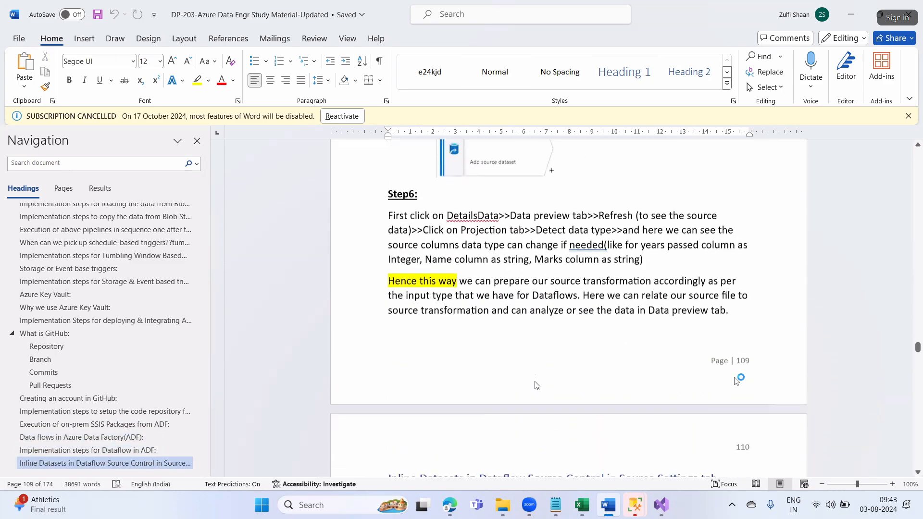
scroll(735, 380, down, 12)
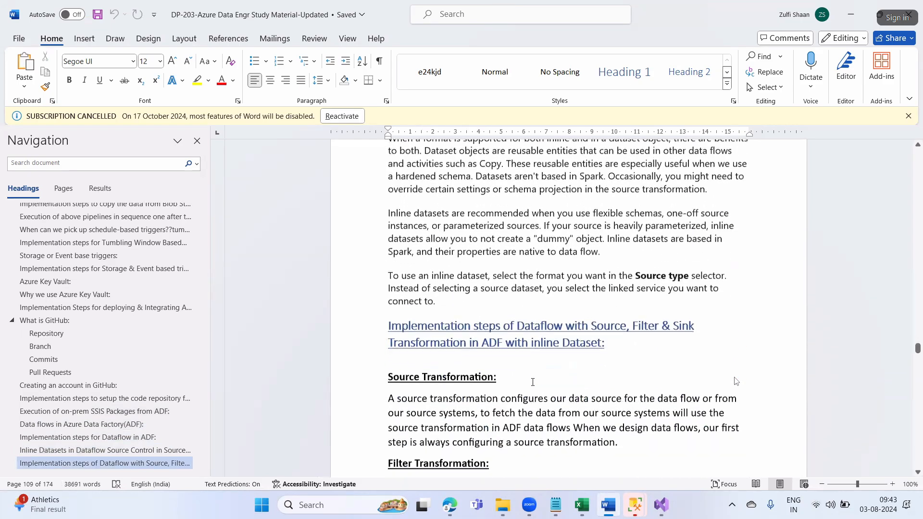
scroll(736, 381, down, 12)
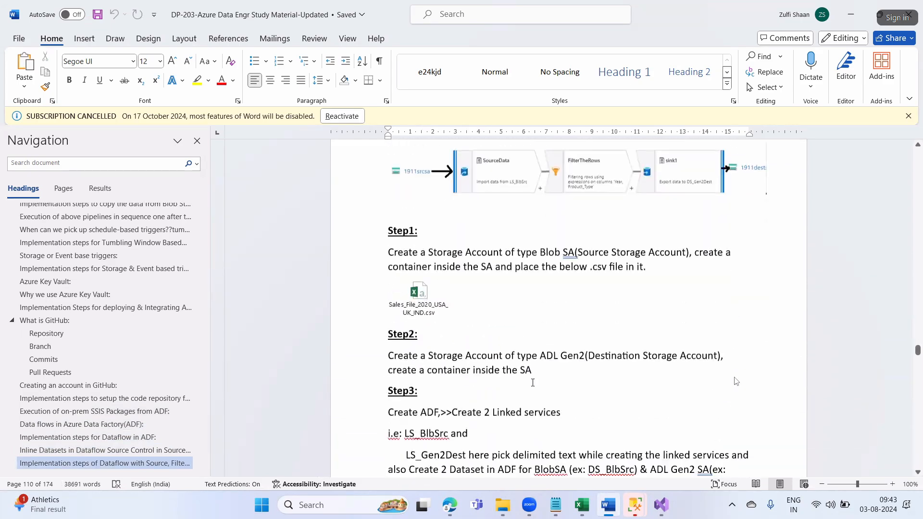
scroll(736, 381, up, 6)
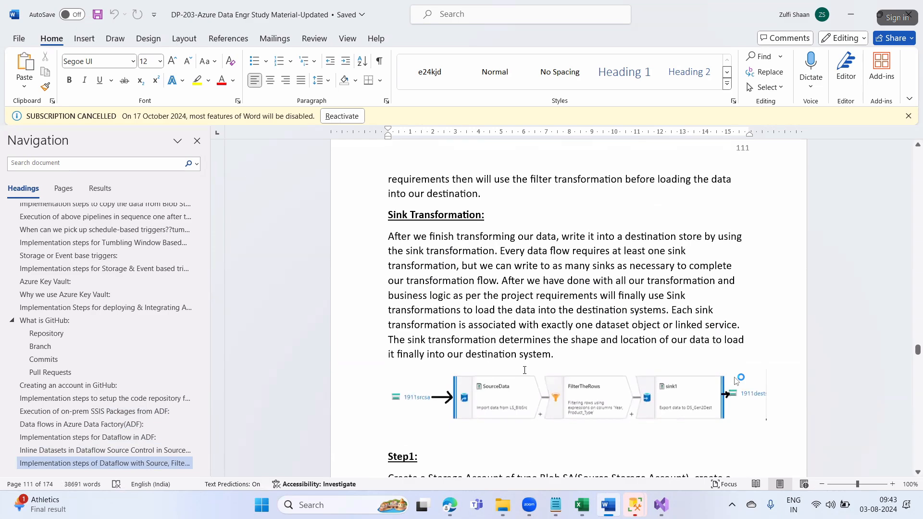
scroll(736, 380, down, 6)
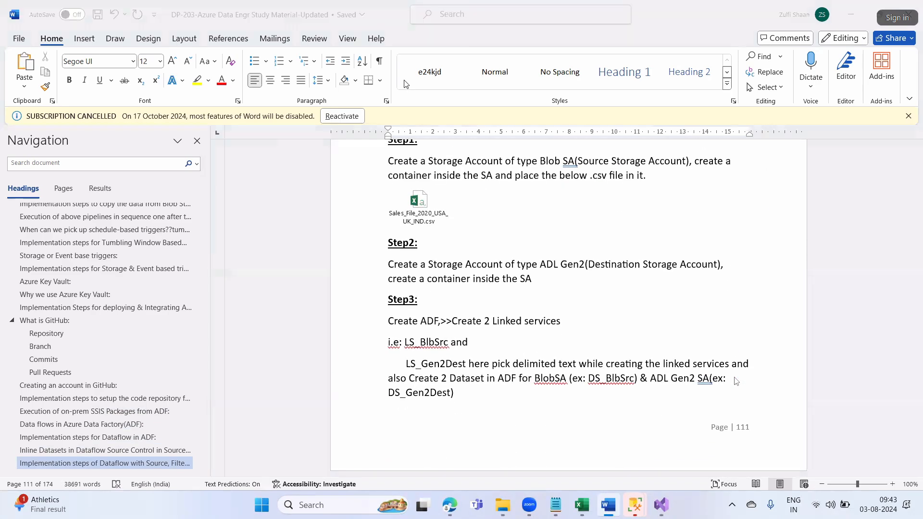
scroll(736, 379, up, 6)
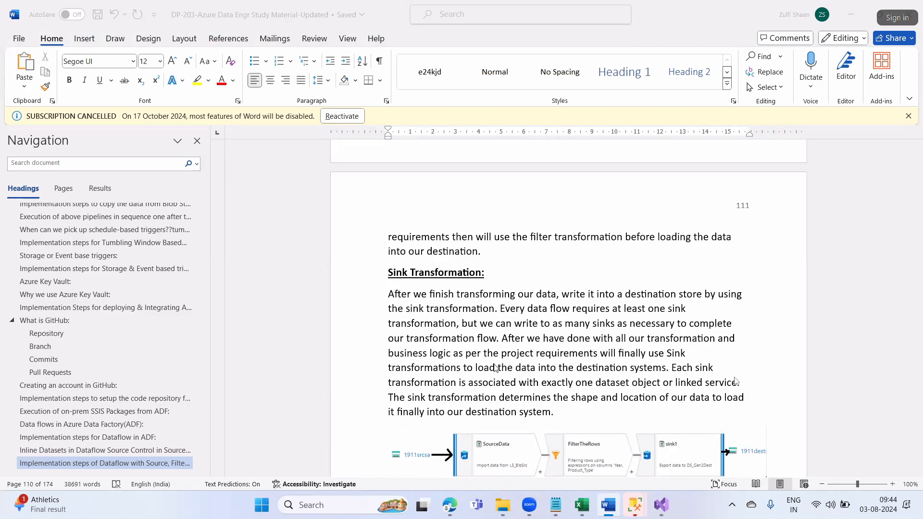
scroll(513, 340, down, 4)
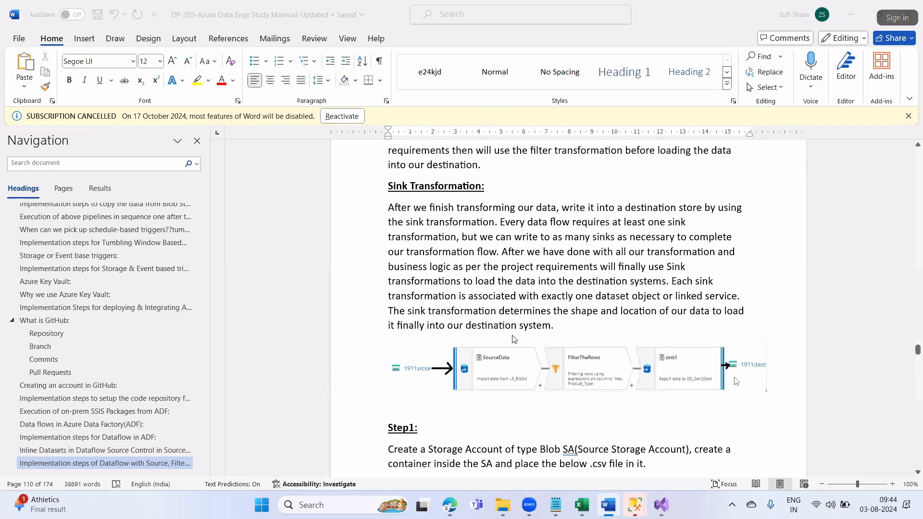
scroll(522, 341, down, 5)
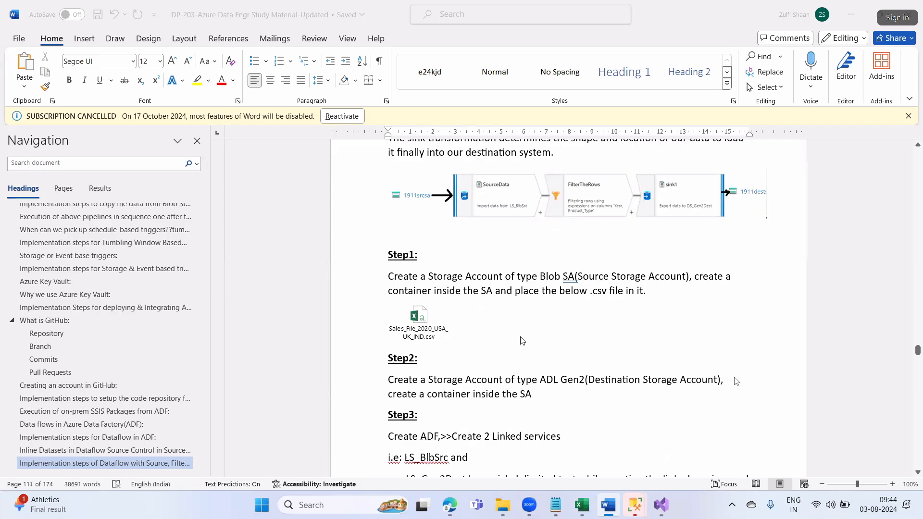
scroll(521, 341, down, 10)
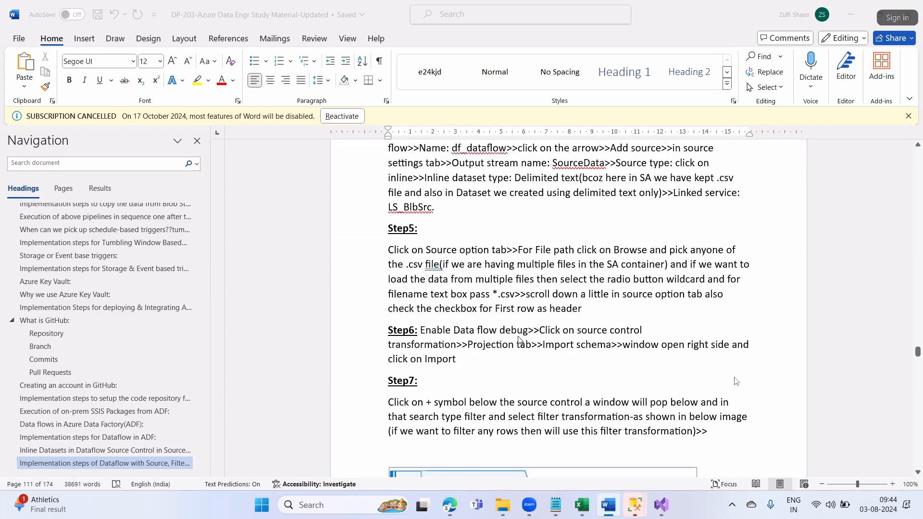
scroll(521, 341, down, 16)
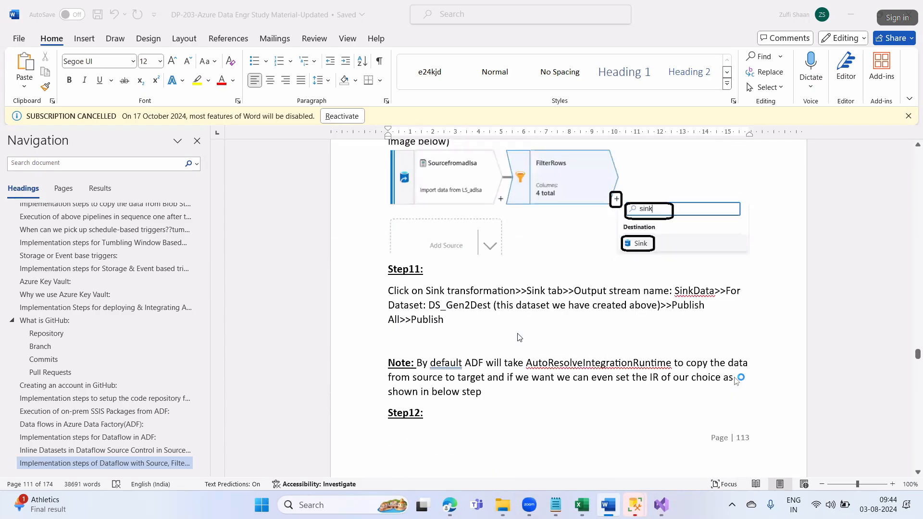
scroll(520, 339, down, 20)
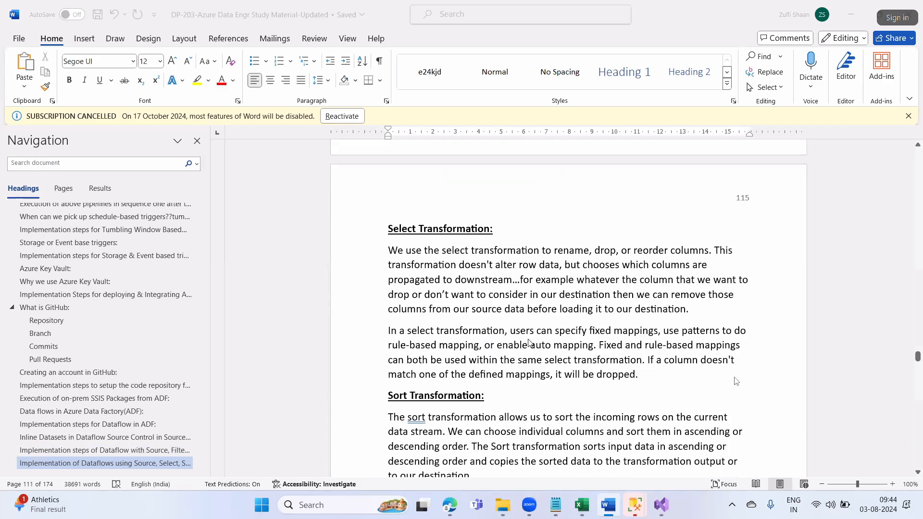
scroll(533, 347, down, 20)
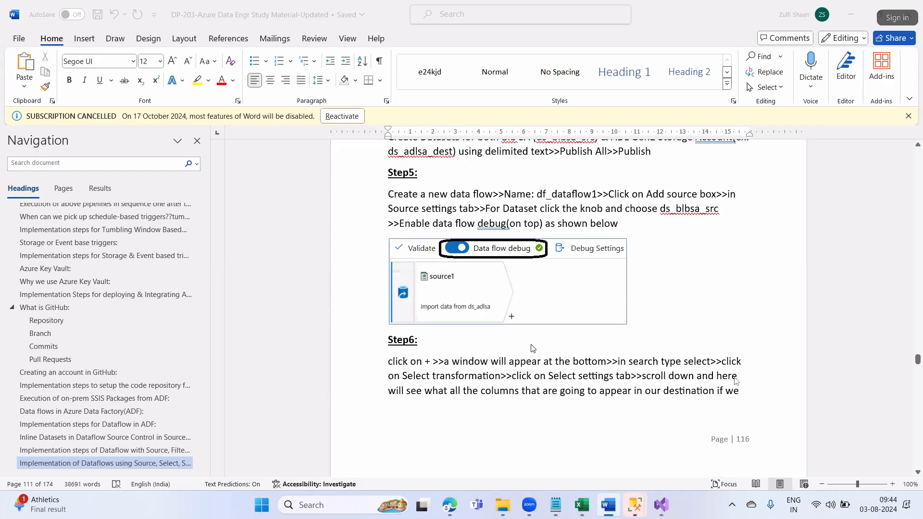
scroll(533, 347, down, 20)
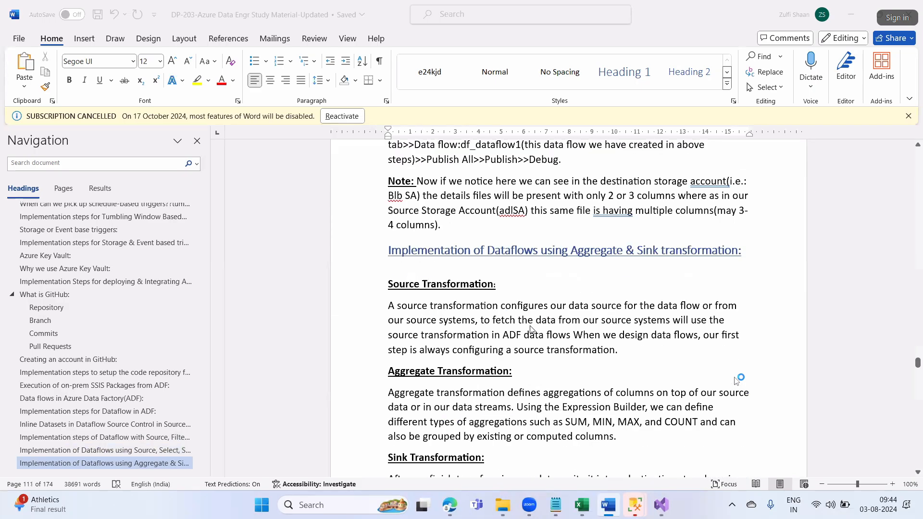
scroll(533, 330, down, 20)
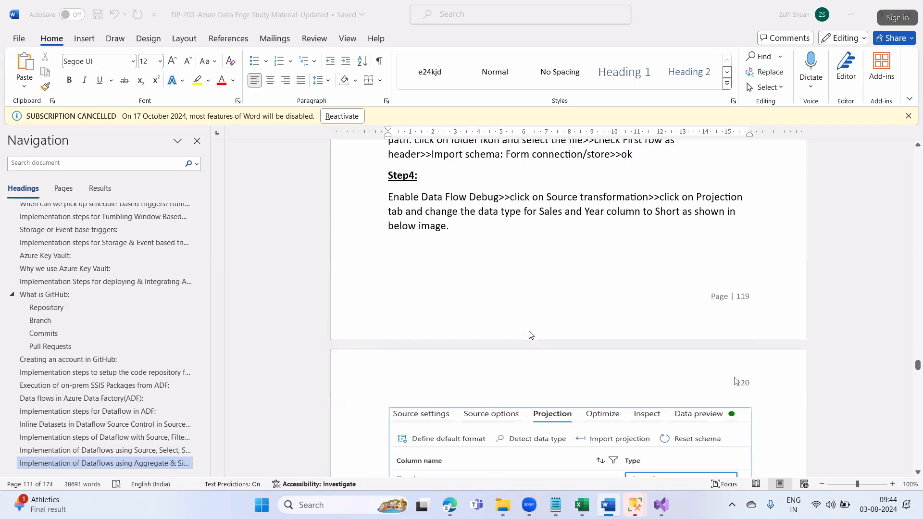
scroll(530, 335, down, 20)
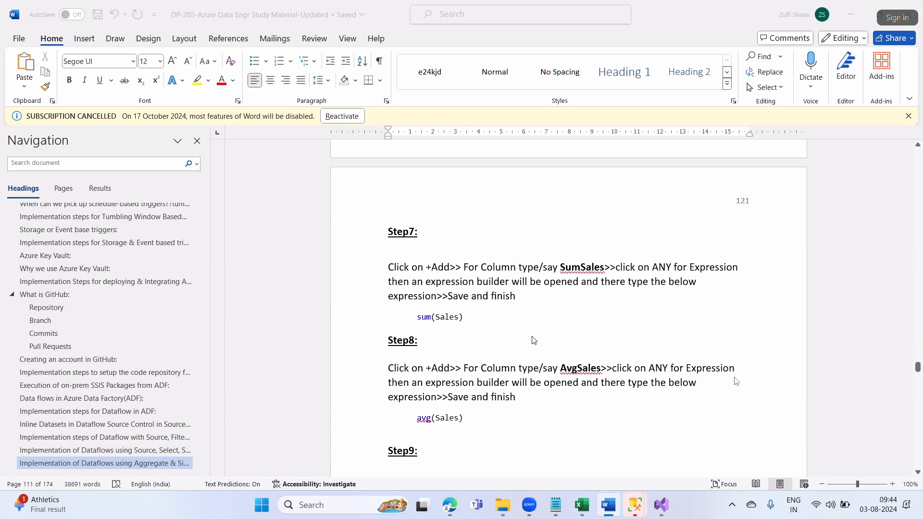
scroll(533, 340, down, 4)
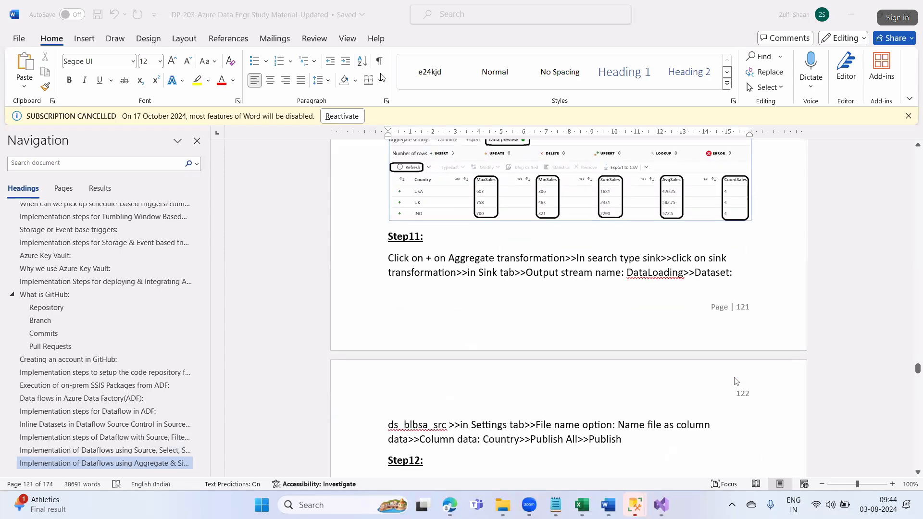
scroll(598, 327, down, 10)
scroll(599, 326, down, 16)
scroll(600, 324, down, 15)
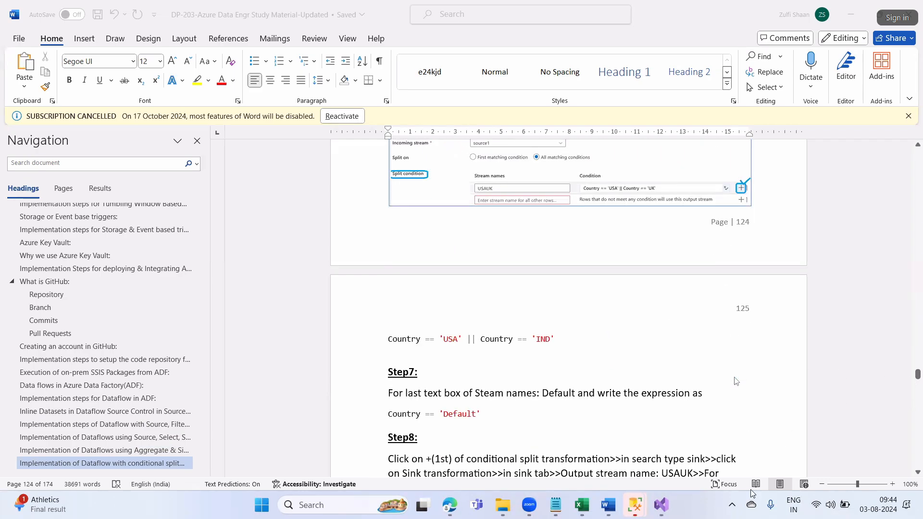
- In Notepad, add a new line reading 'If you learn easy technology then your salary will also be easy...low salary'
click(555, 505)
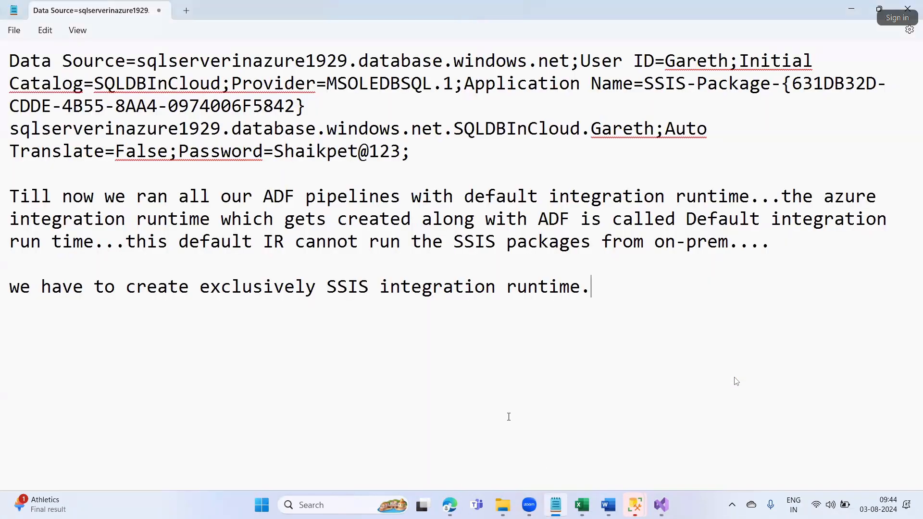
key(Return)
key(Return)
text(If you learn)
key(BackSpace)
text(rn easy technology )
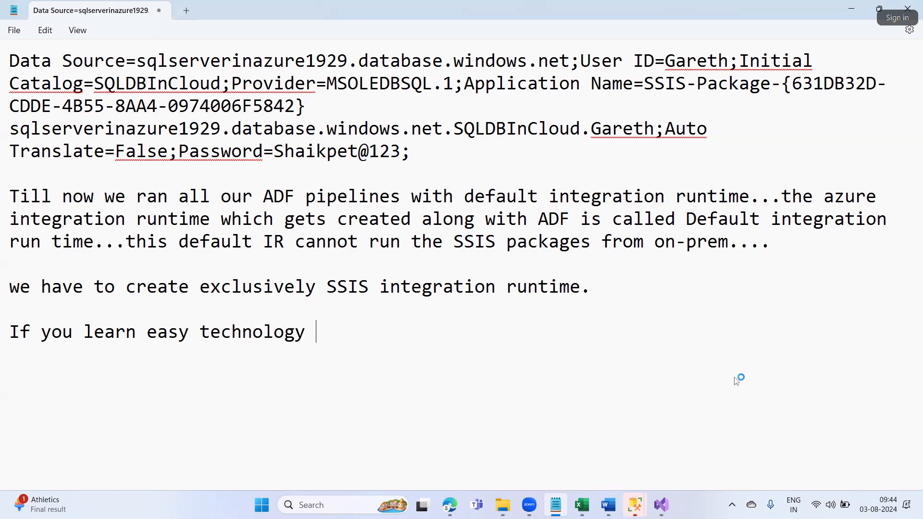
text(then your sala)
key(BackSpace)
key(BackSpace)
text(alary will)
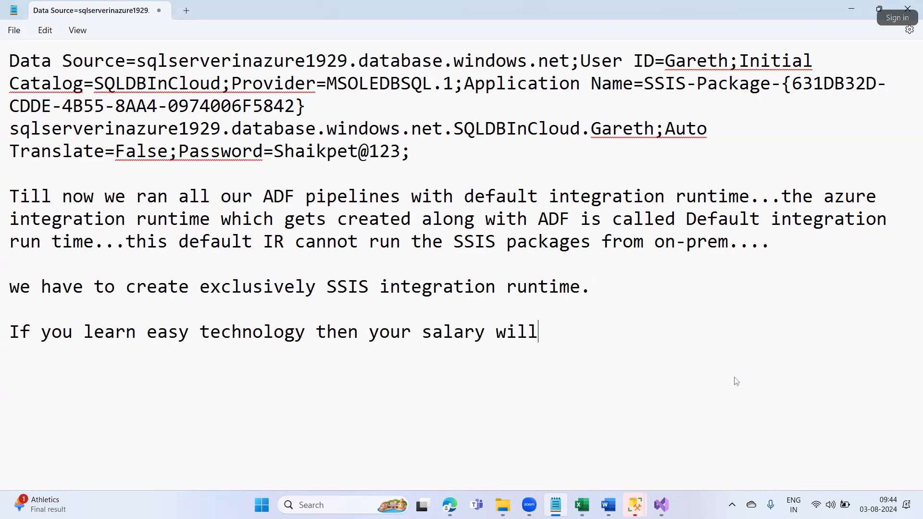
text( also be e)
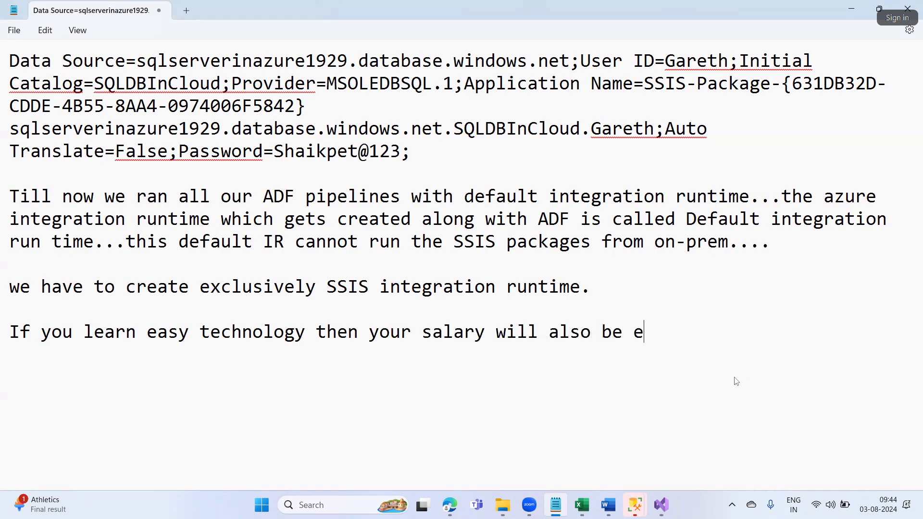
text(asy...low salary)
key(Return)
text(i)
key(BackSpace)
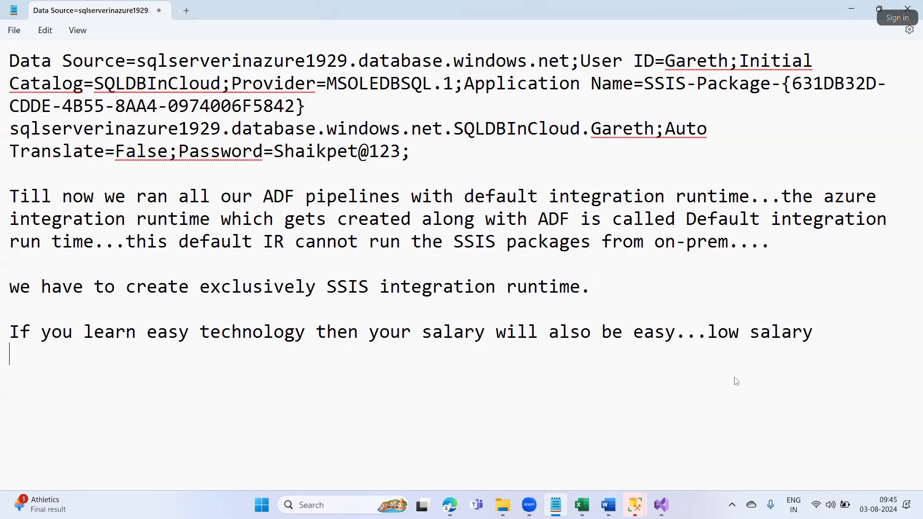
- Duplicate that sentence on a new line below it
key(BackSpace)
key(Return)
key(Return)
key(Return)
key(Up)
key(Up)
key(Up)
key(shift+End)
key(ctrl+c)
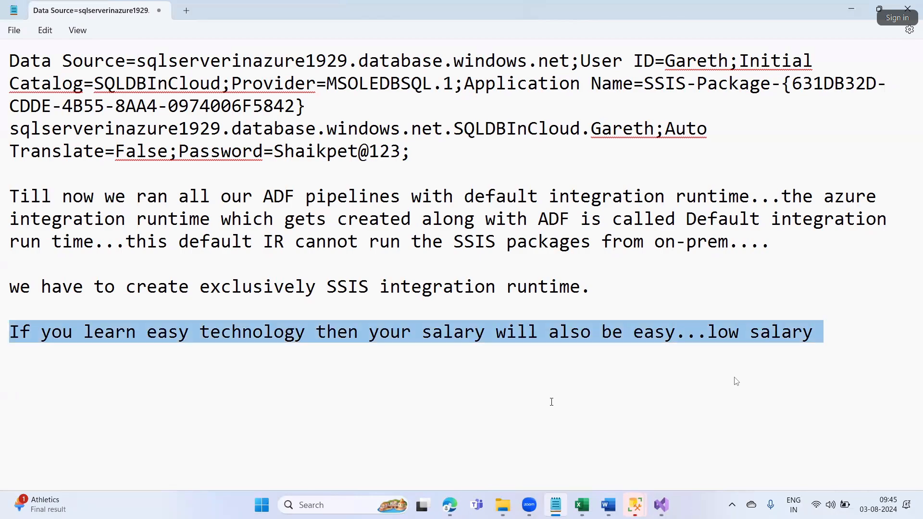
key(Down)
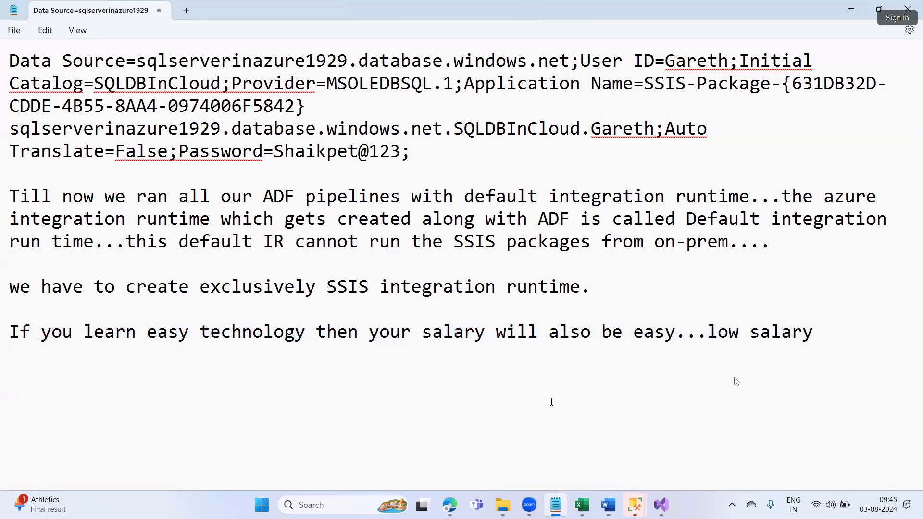
key(Return)
key(ctrl+v)
key(Return)
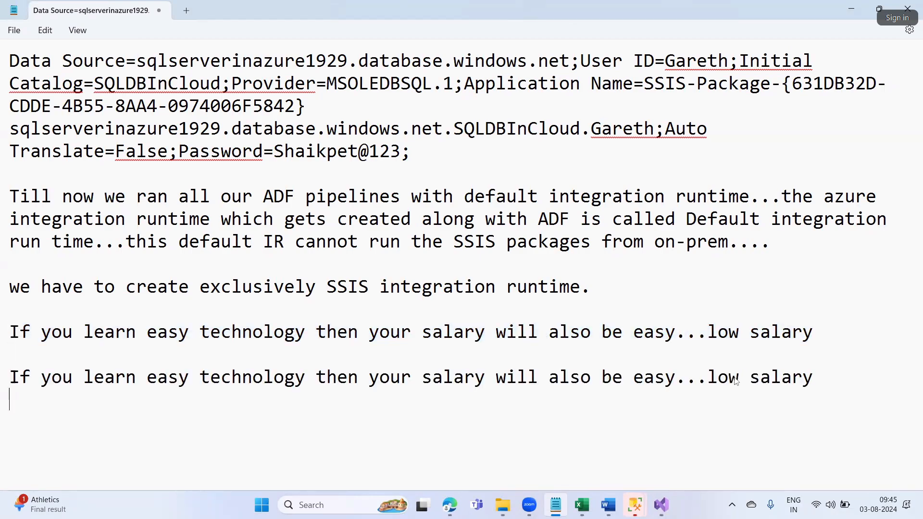
- In the copied line, replace the first 'easy' with 'hard', the second 'easy' with 'hot', and delete 'low'
double_click(178, 380)
text(hard)
key(Right)
key(Right)
key(Right)
key(Right)
key(Right)
key(Right)
key(Right)
key(Right)
key(Right)
key(Right)
key(Right)
key(Right)
key(Right)
key(Right)
key(Right)
key(Right)
key(Right)
key(Right)
key(Right)
key(Right)
key(Delete)
key(Delete)
key(Delete)
key(Delete)
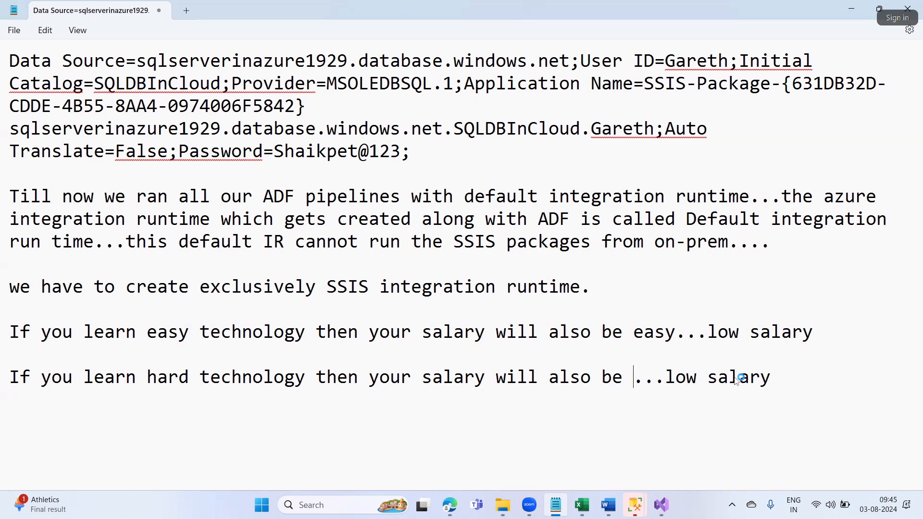
text(hot)
key(Right)
key(Right)
key(Right)
key(Delete)
key(Delete)
key(Delete)
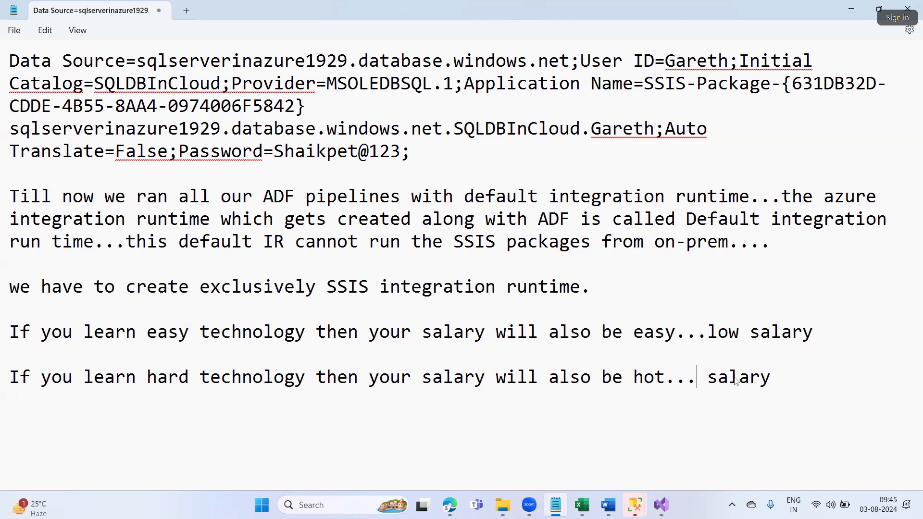
- Insert 'high' before 'salary' in the copied line, then add a new line reading 'initial 2 years you will struggle.'
text(high)
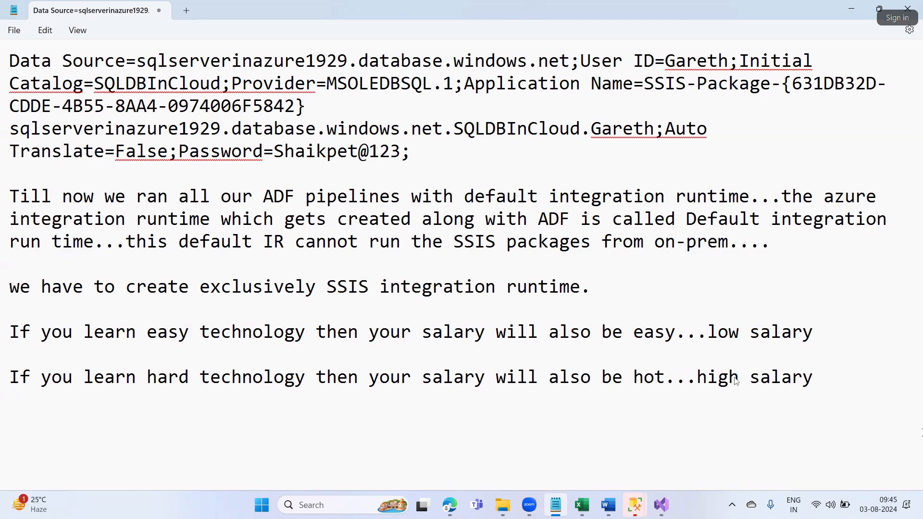
click(842, 386)
key(Return)
key(Return)
text(initial )
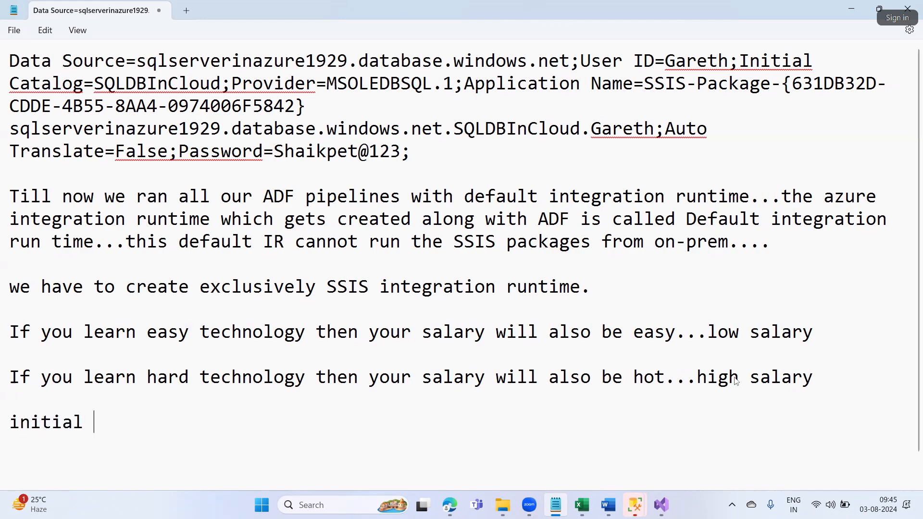
text(2 years)
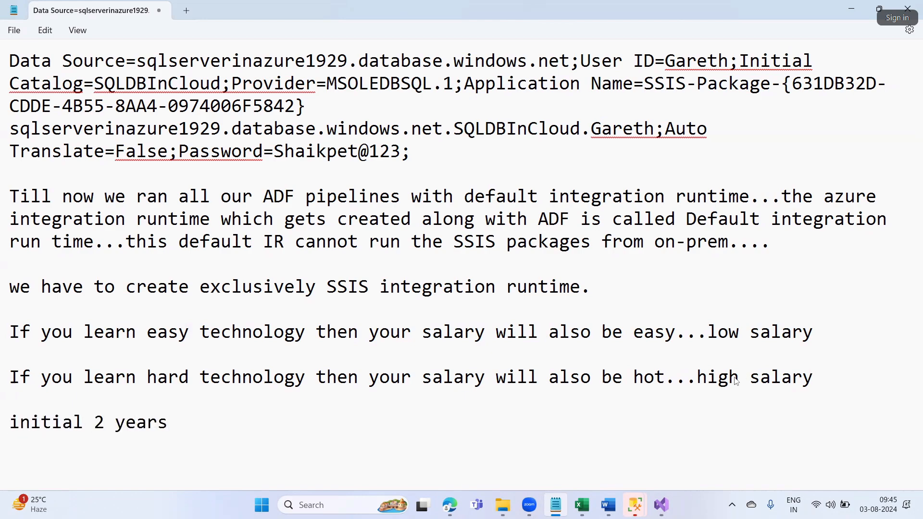
text( you will struggle.)
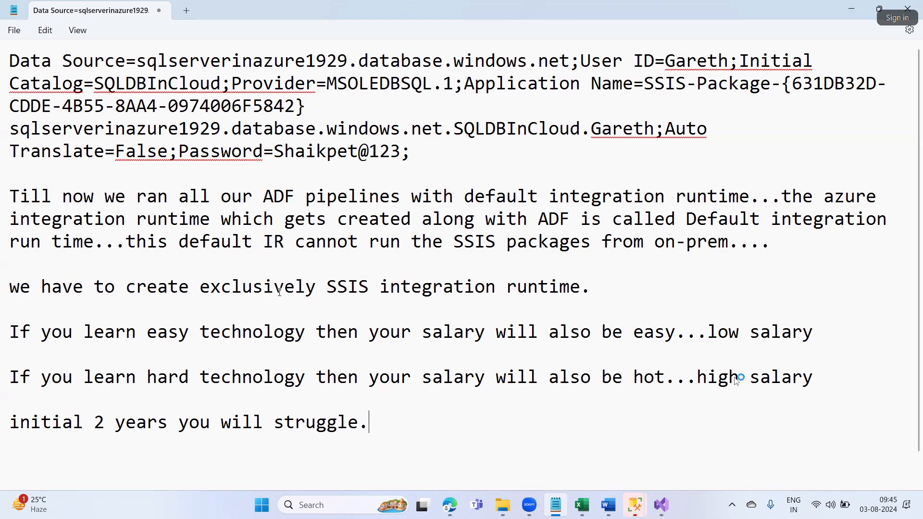
- Change '2 years' to '1-2 years' in the struggle line
click(105, 422)
key(Left)
text(1-)
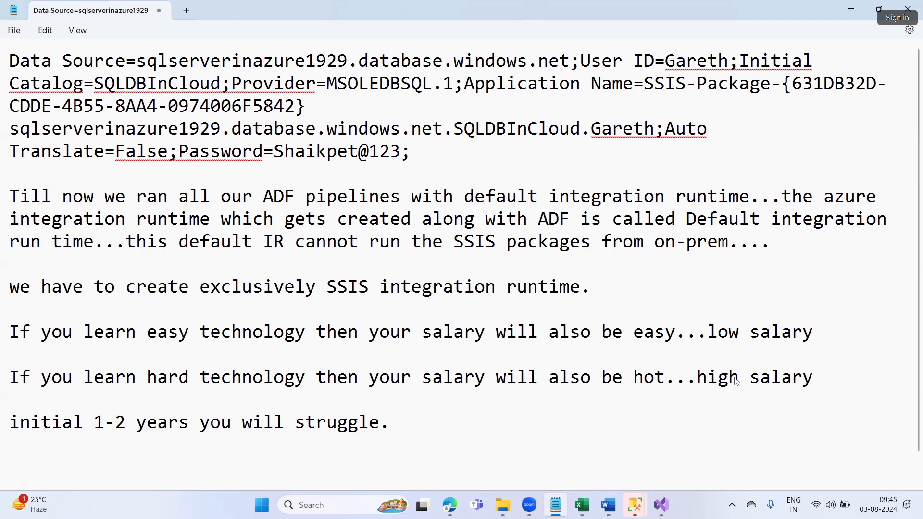
key(Right)
key(Right)
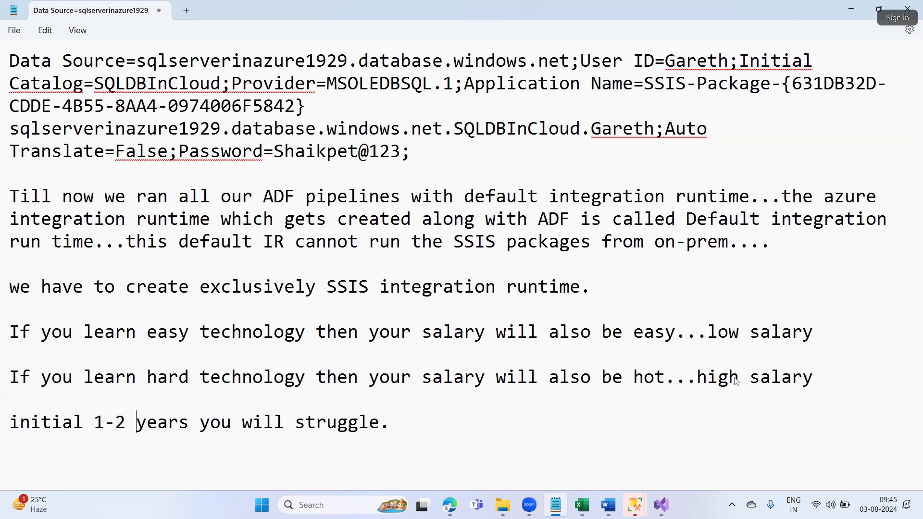
key(shift+Left)
key(shift+Left)
key(shift+Left)
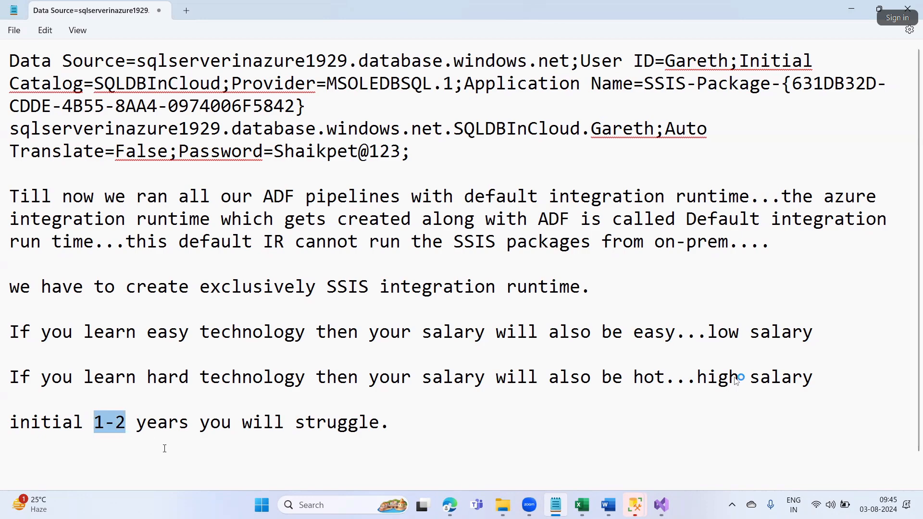
click(384, 427)
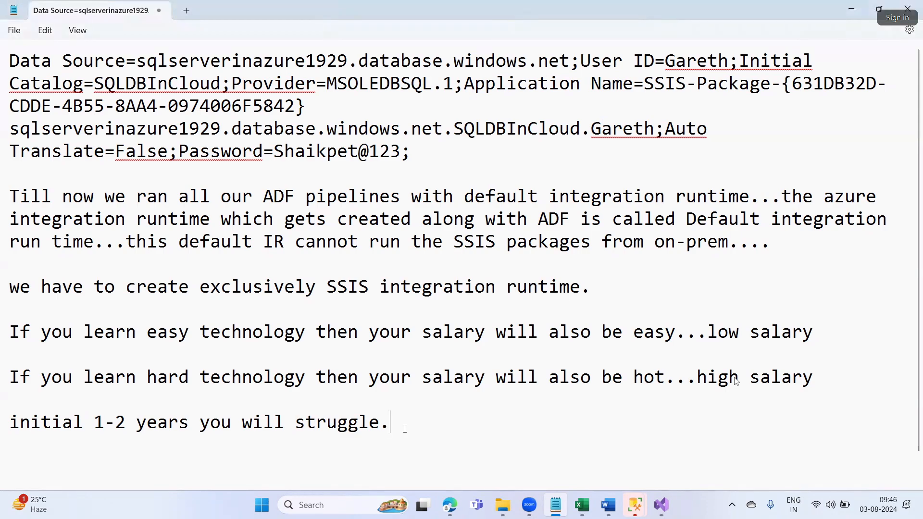
- Add a new line below reading 'with 4 of years of experience 20LPA'
text(with)
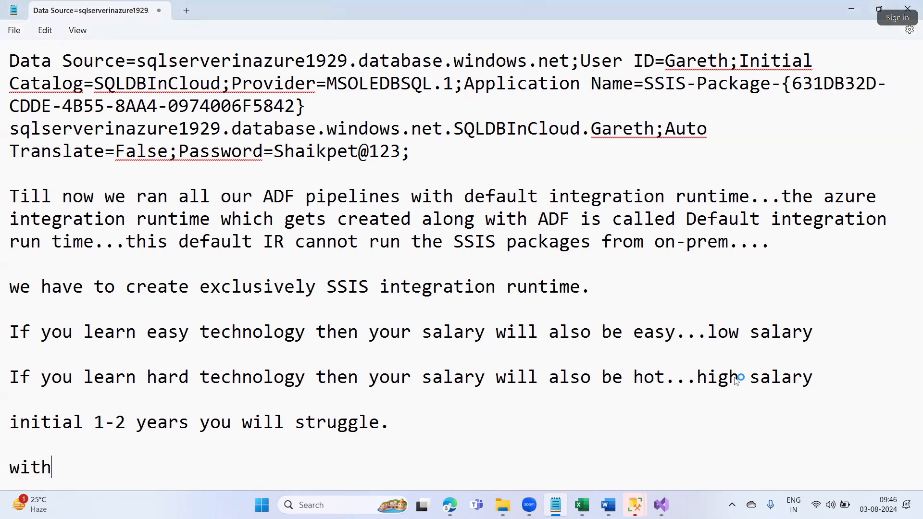
text( 4 of years of experience )
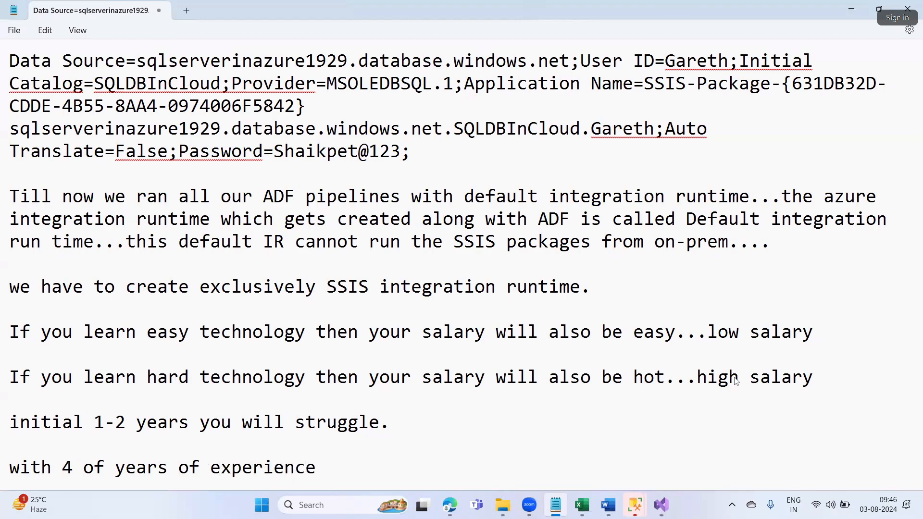
text(20LPA)
key(Left)
key(Left)
key(Left)
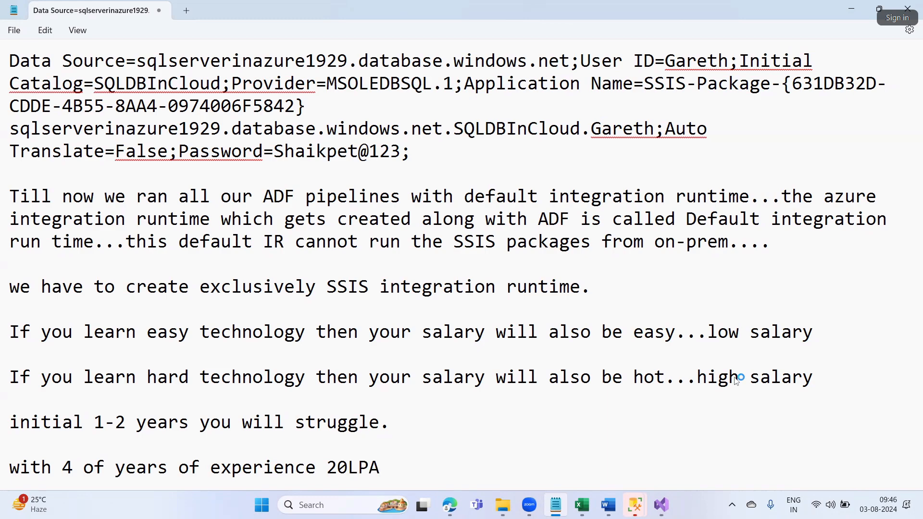
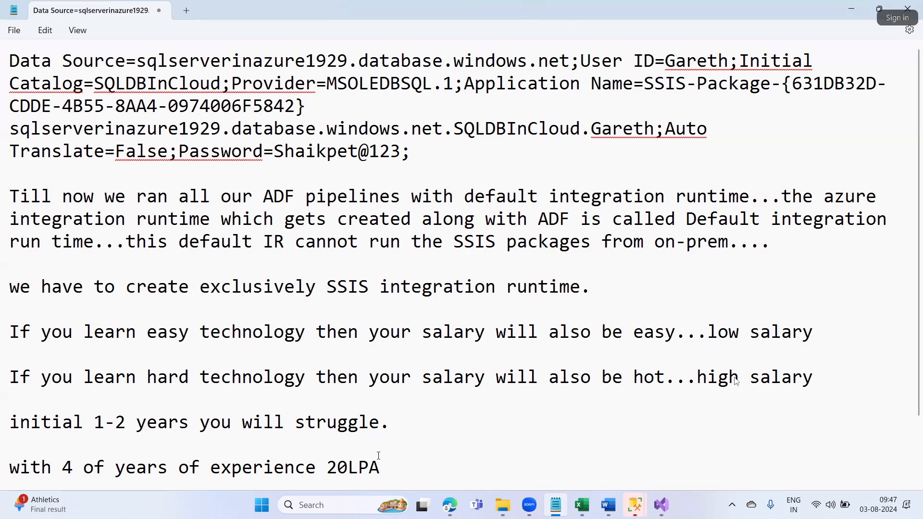
- Highlight the integration runtime and salary lines in the notes file to review them
drag(379, 468, 4, 204)
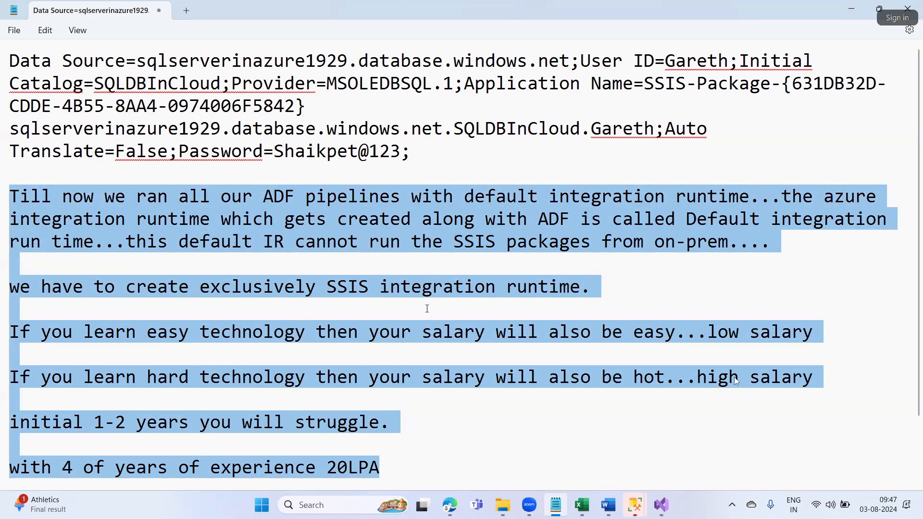
click(423, 399)
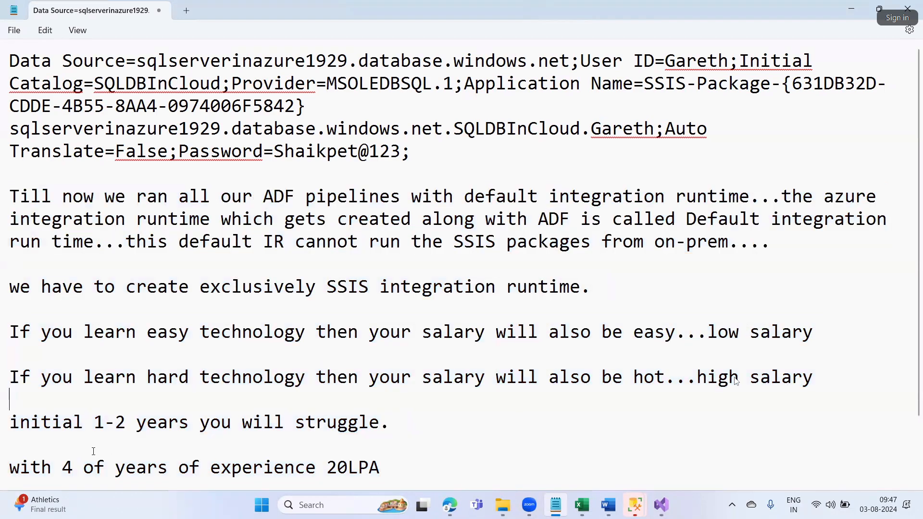
drag(52, 466, 207, 471)
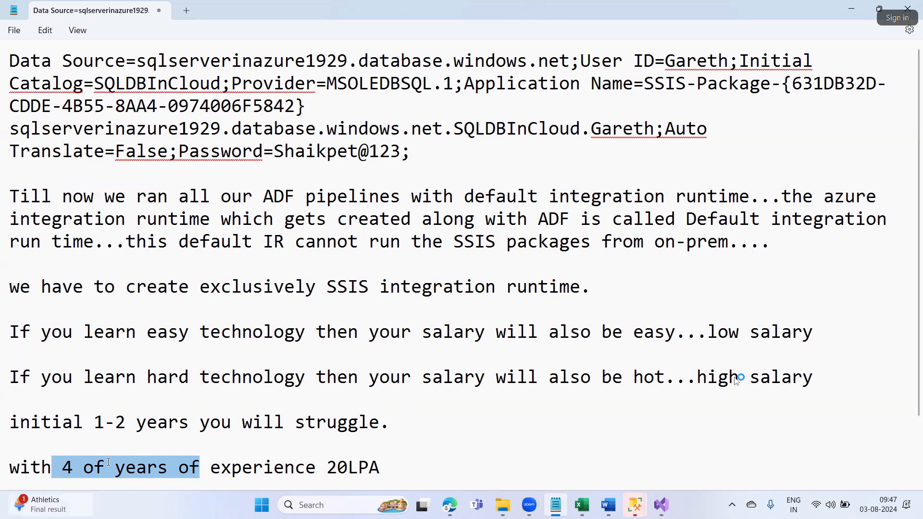
click(94, 469)
click(61, 467)
drag(62, 467, 437, 479)
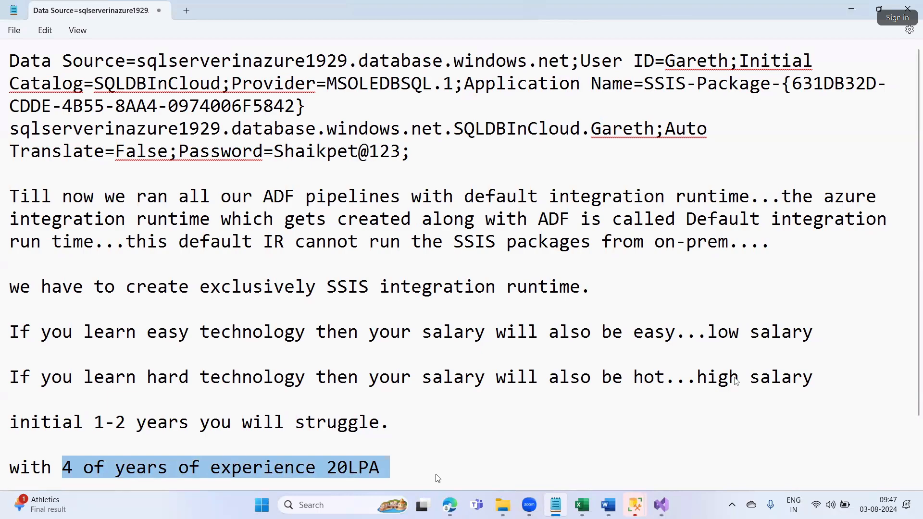
click(437, 478)
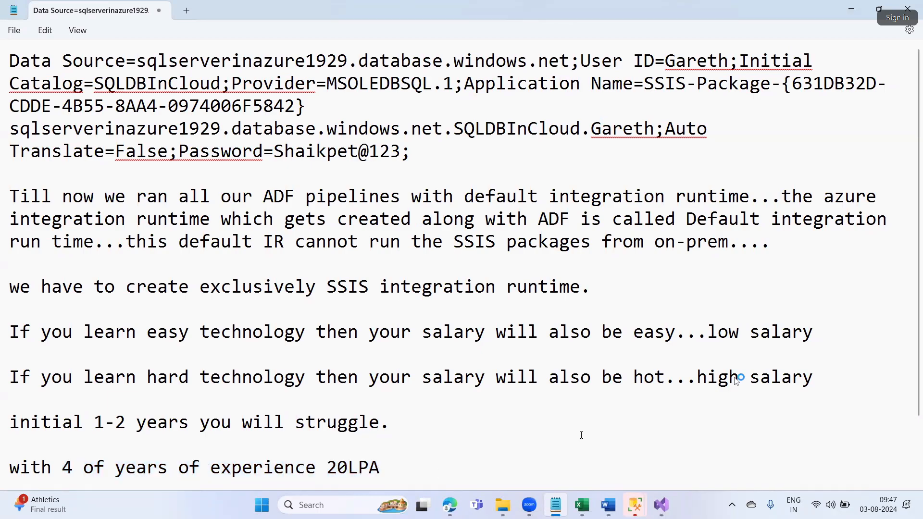
- Refresh the integration runtimes list to check the SSIS-IR status
click(618, 516)
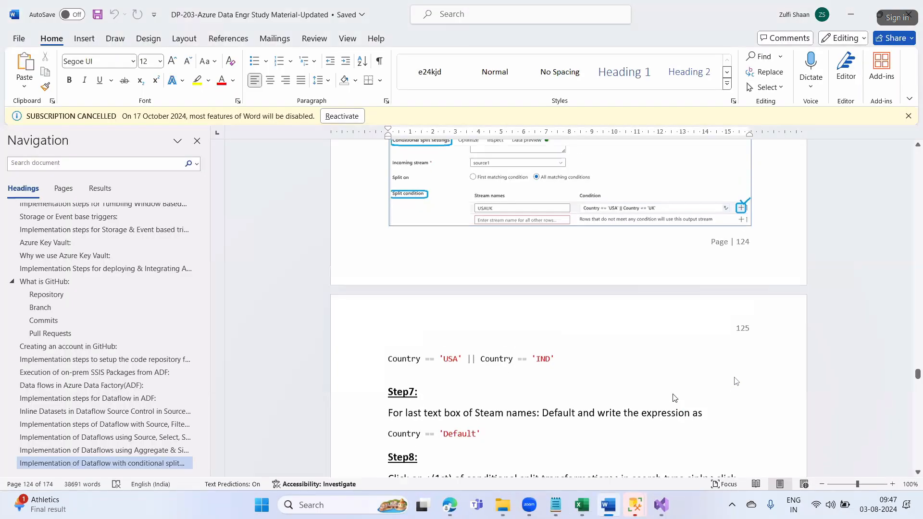
scroll(736, 382, down, 3)
drag(918, 374, 918, 381)
click(448, 507)
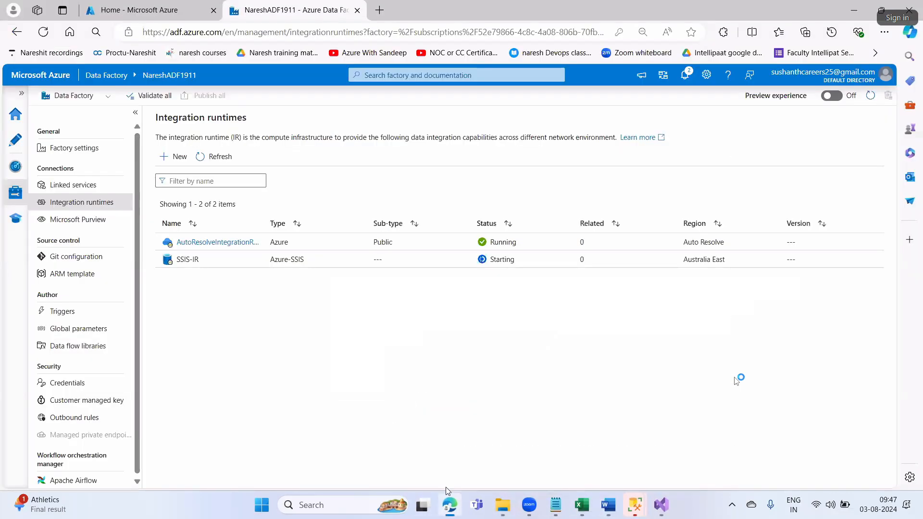
click(206, 160)
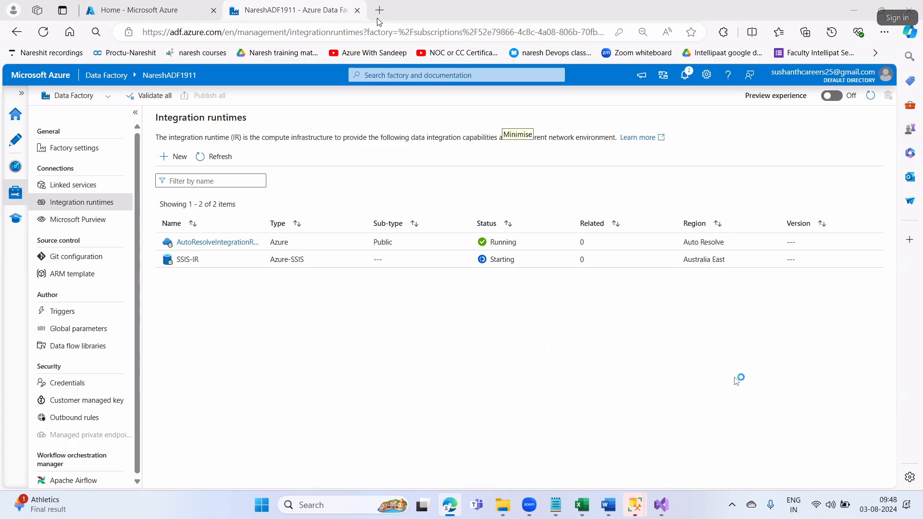
click(207, 160)
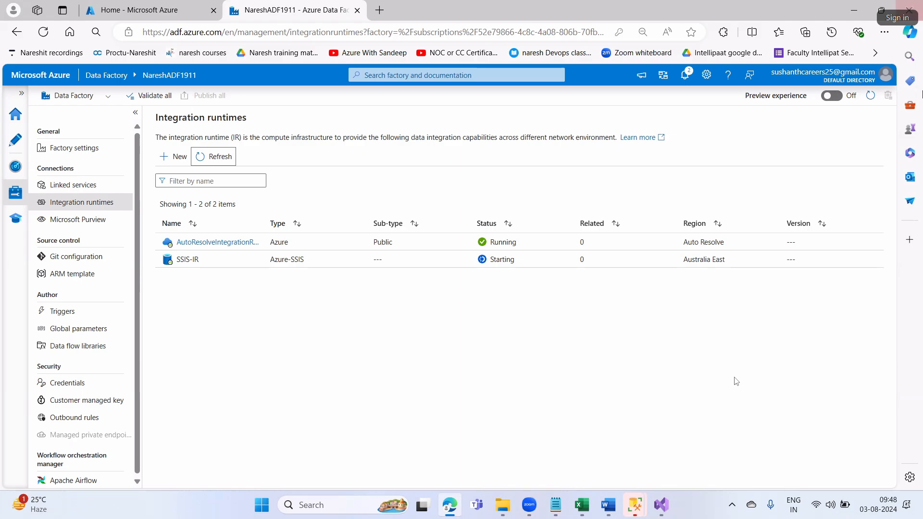
click(218, 158)
click(217, 159)
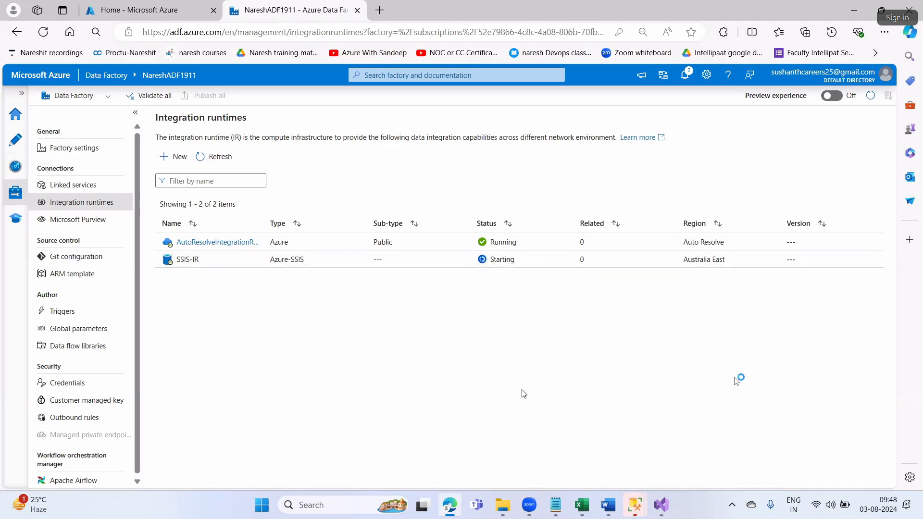
- Scroll the study material back to the steps for executing on-prem SSIS packages from ADF
mouse_move(180, 264)
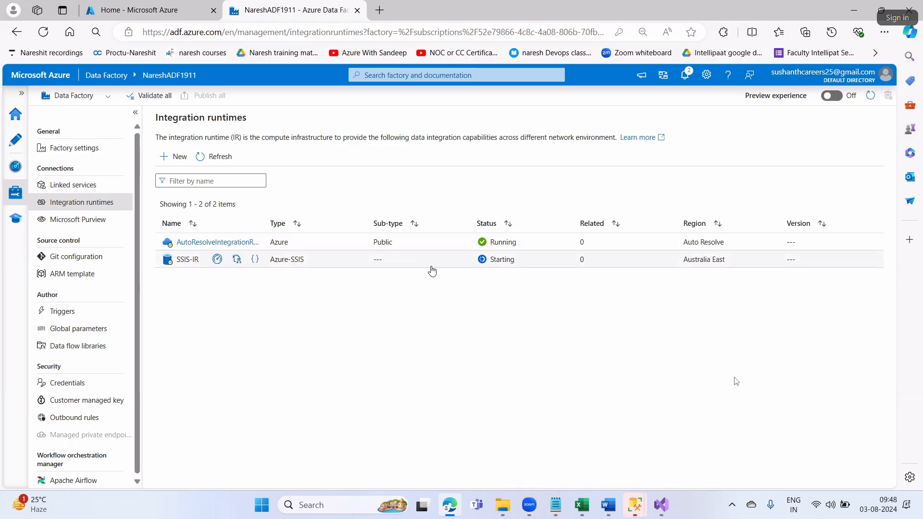
click(609, 505)
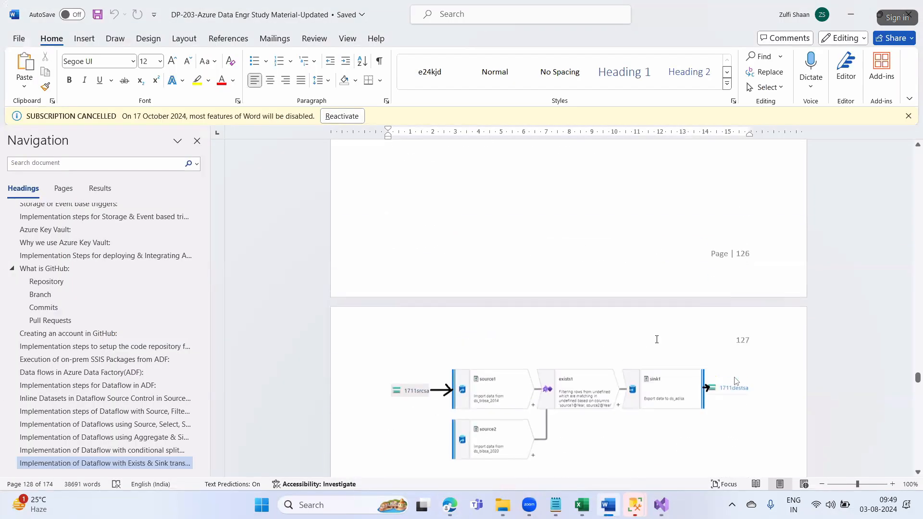
scroll(657, 339, up, 20)
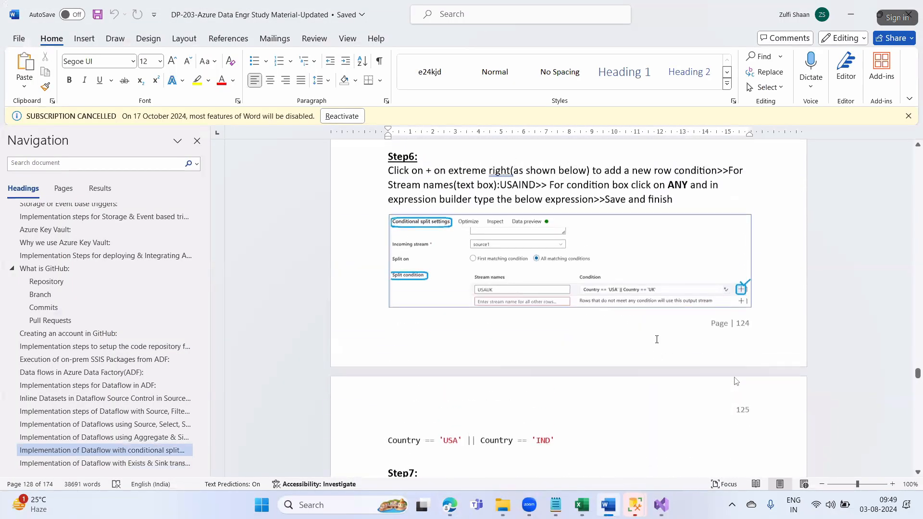
scroll(736, 382, up, 20)
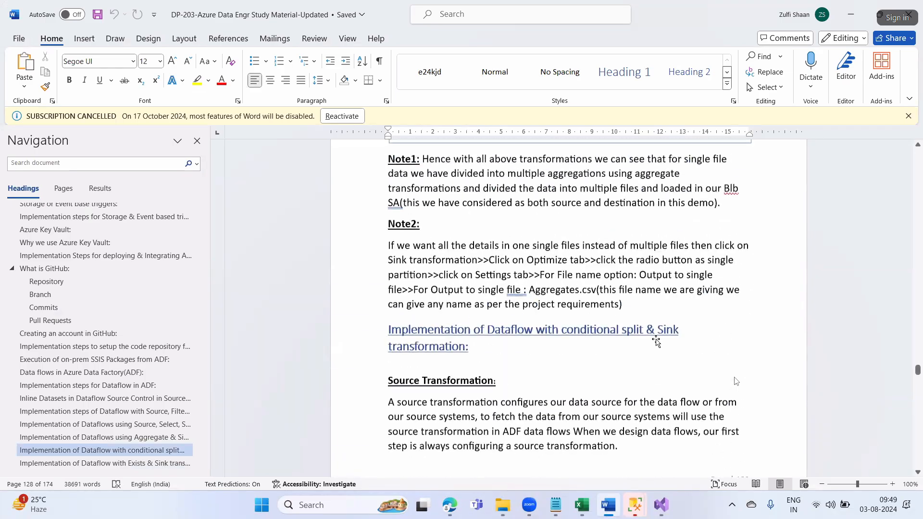
scroll(657, 339, up, 20)
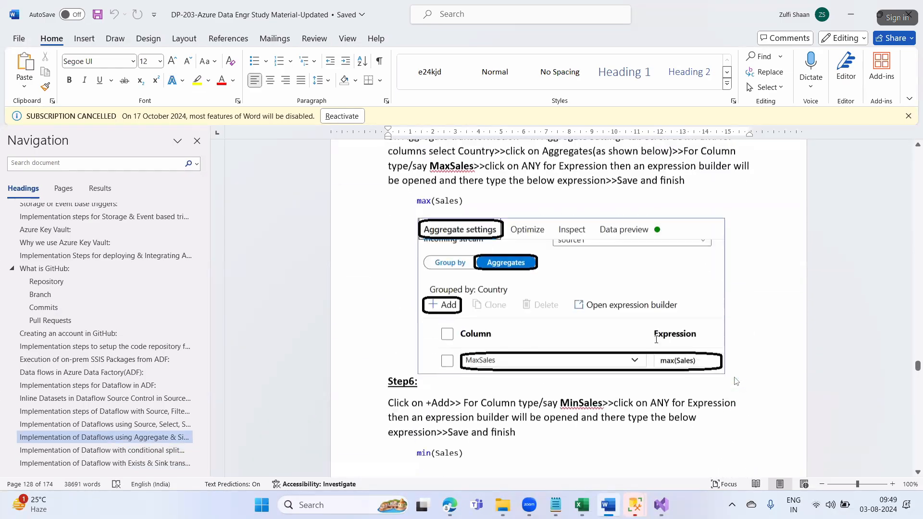
scroll(657, 340, up, 15)
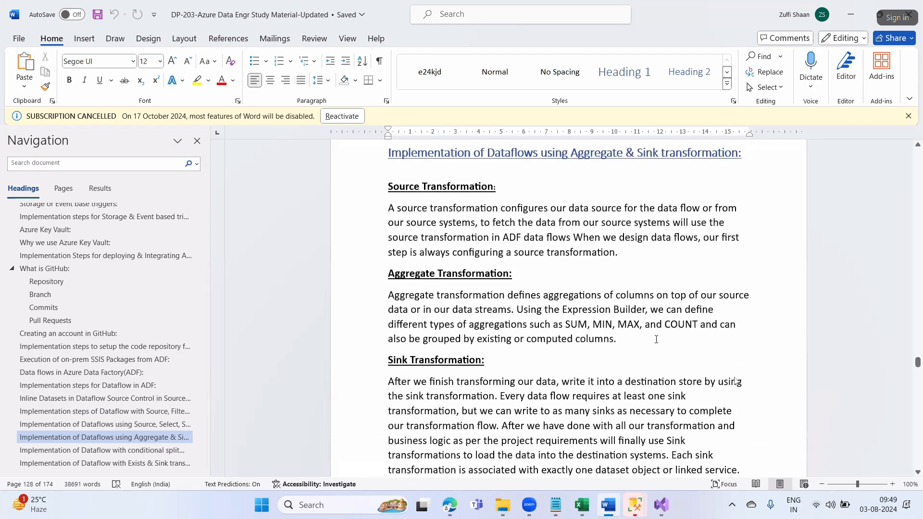
scroll(657, 339, up, 20)
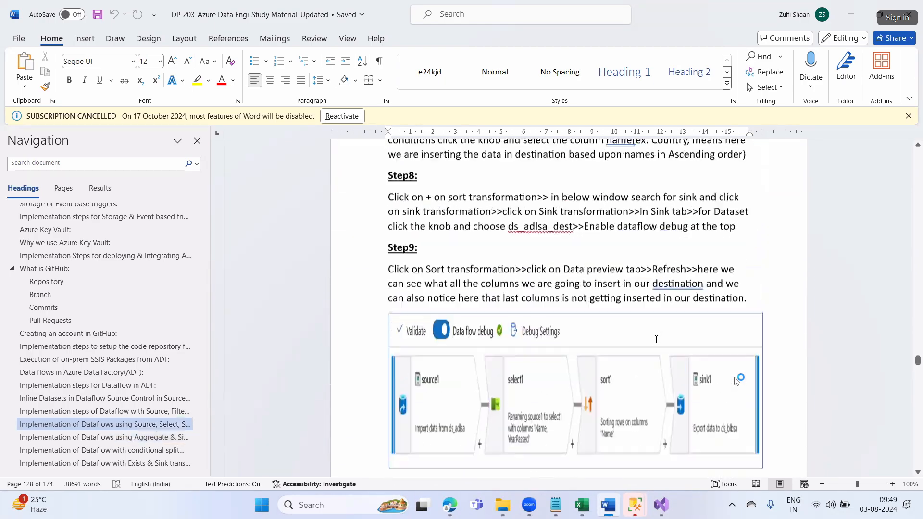
scroll(656, 340, up, 20)
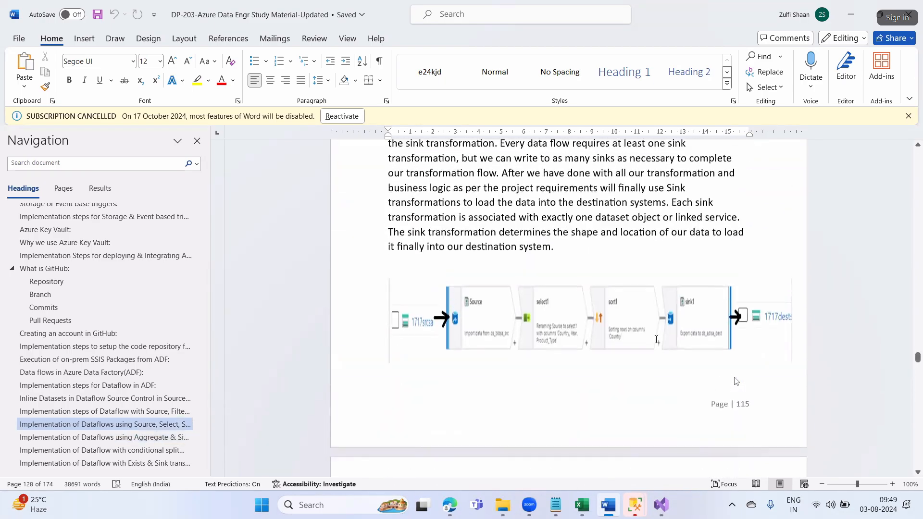
scroll(657, 342, up, 20)
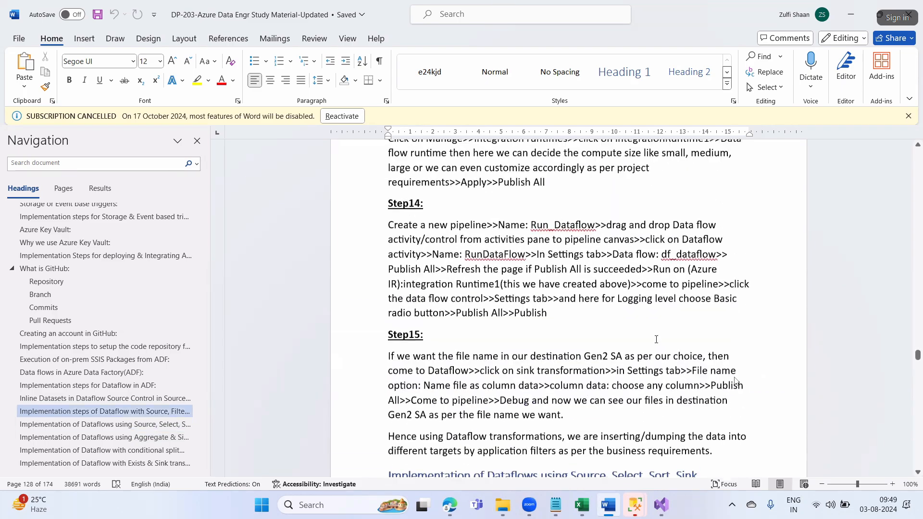
scroll(657, 340, up, 20)
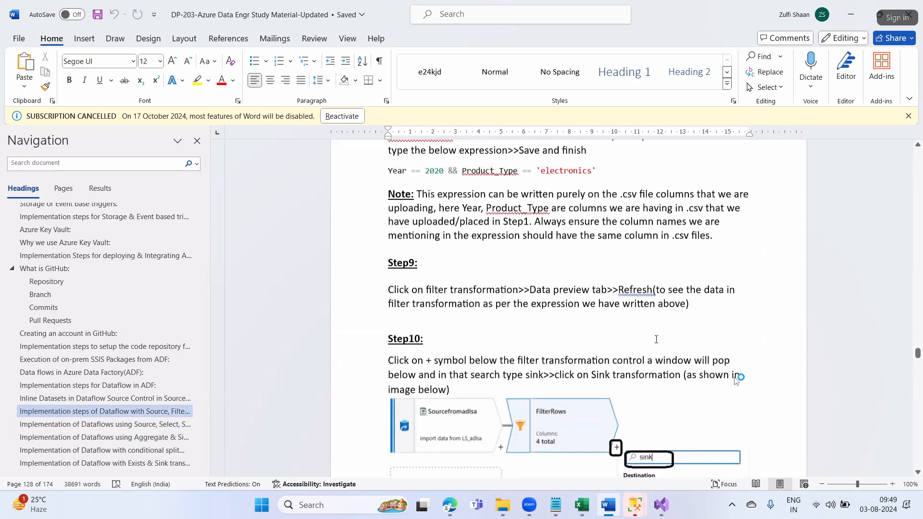
scroll(657, 341, up, 20)
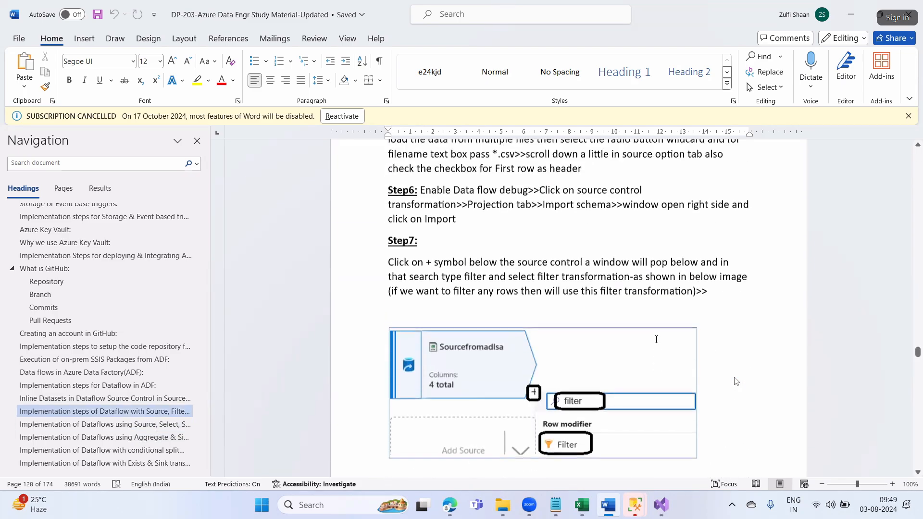
scroll(657, 339, up, 20)
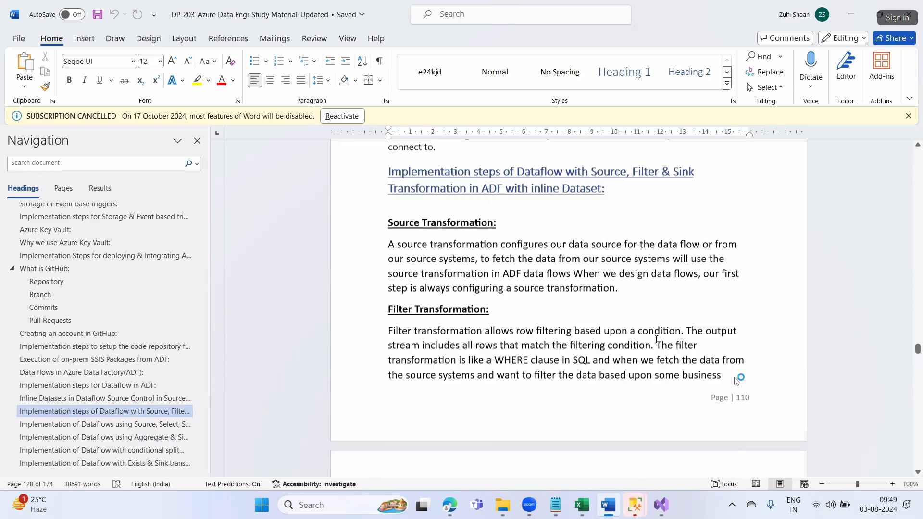
scroll(657, 340, down, 4)
scroll(657, 339, up, 12)
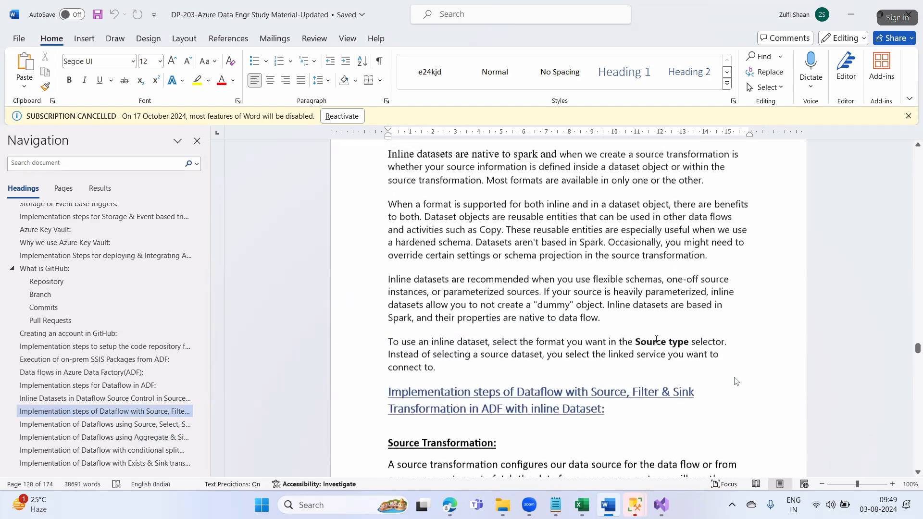
scroll(657, 339, up, 12)
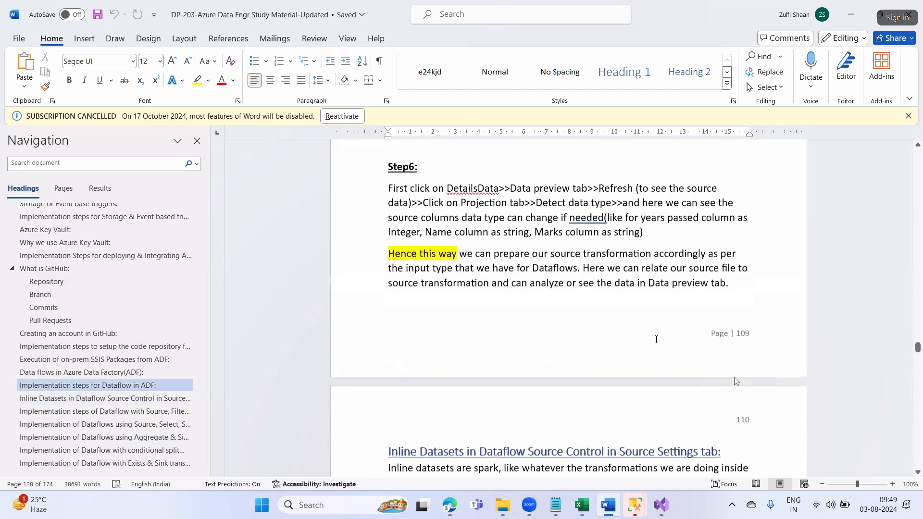
scroll(657, 340, up, 12)
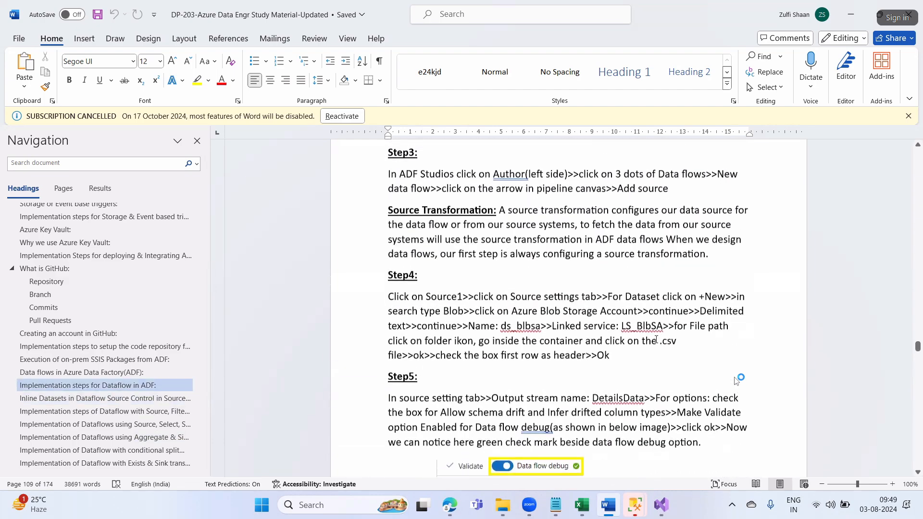
scroll(657, 340, up, 6)
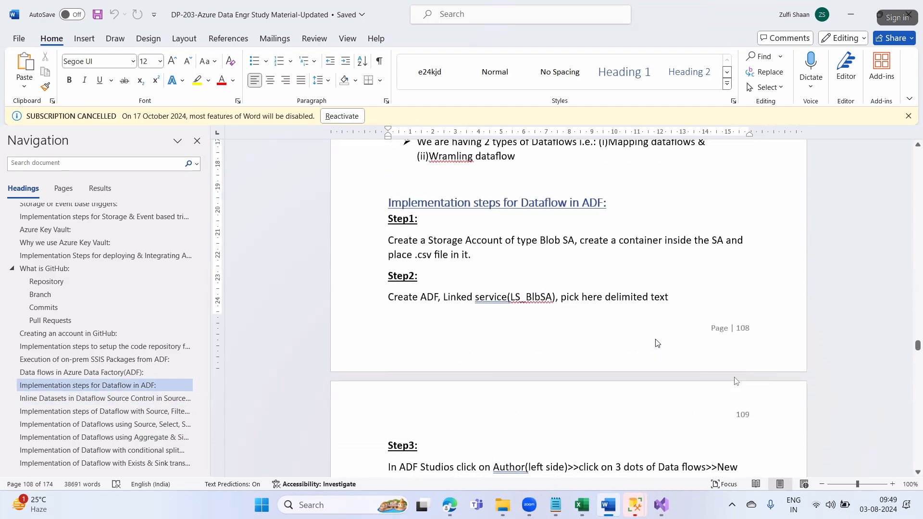
scroll(657, 343, up, 12)
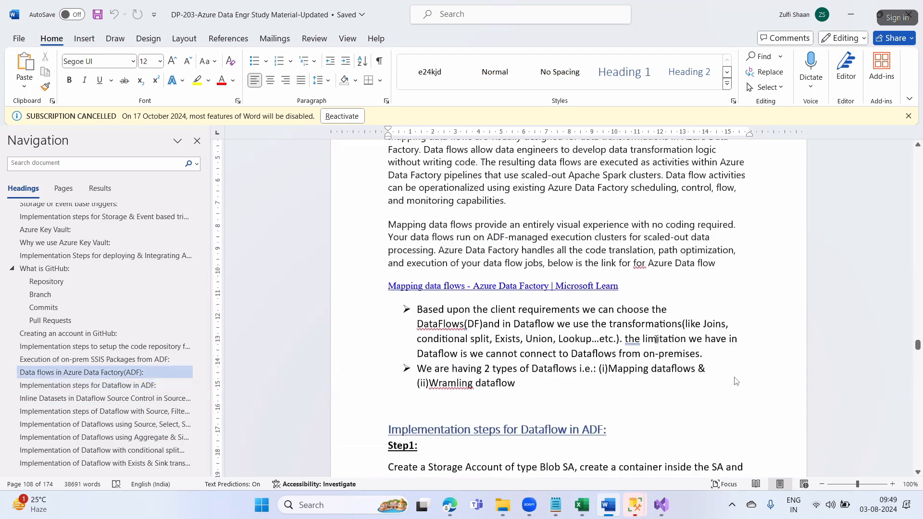
scroll(657, 339, up, 6)
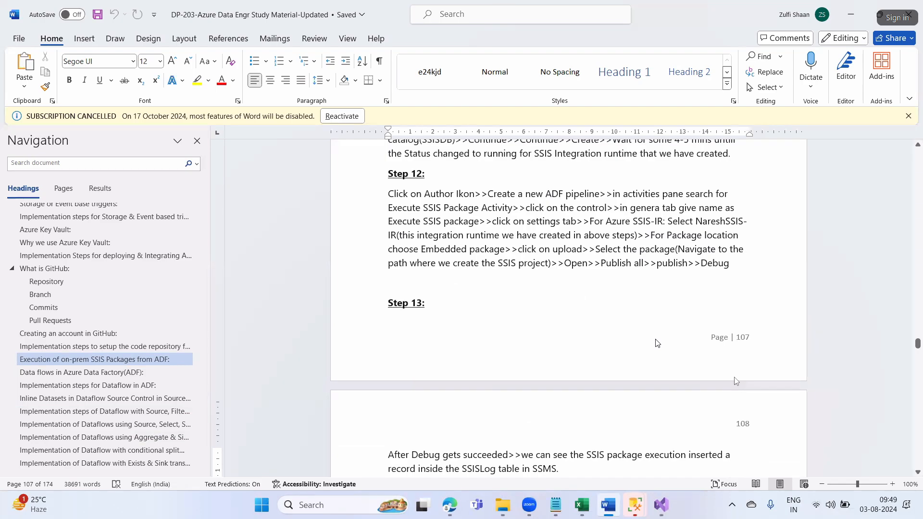
scroll(657, 343, up, 3)
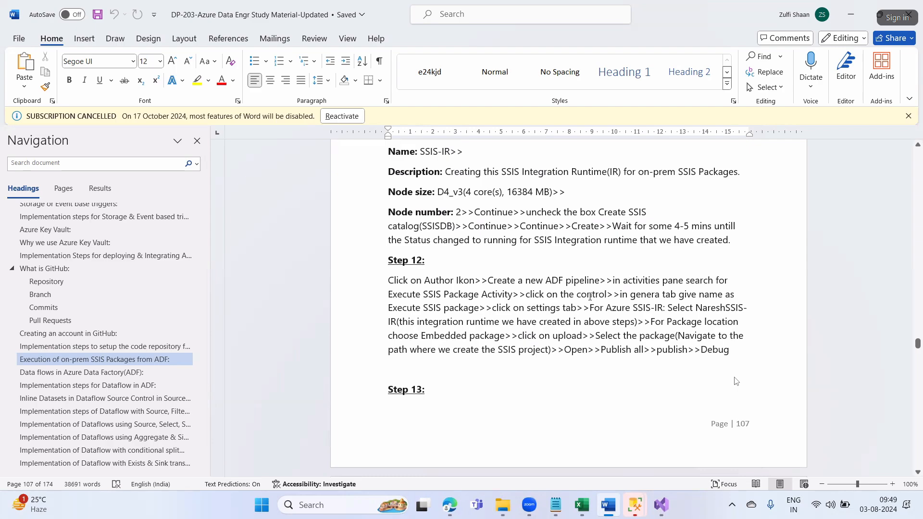
- Review the wait-until-running note and Step 12 instructions, then refresh the integration runtimes list
drag(406, 241, 519, 242)
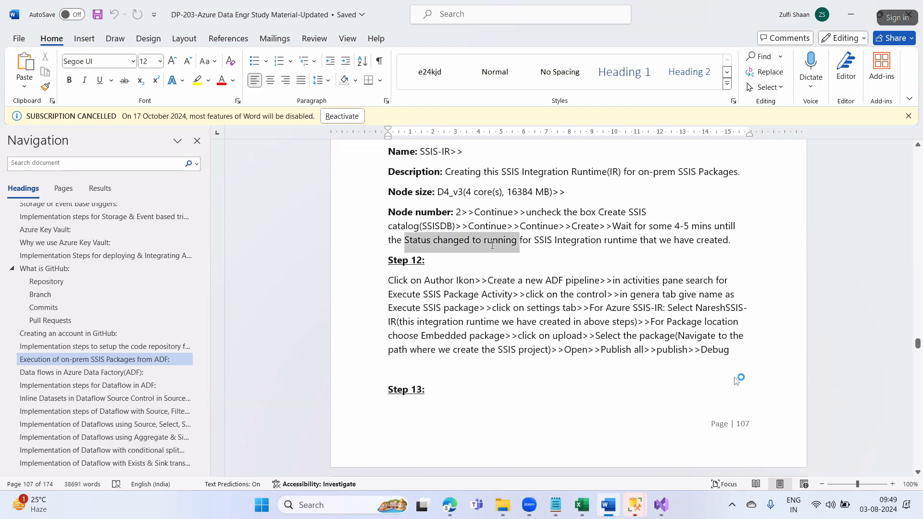
click(411, 250)
drag(406, 241, 729, 241)
click(421, 281)
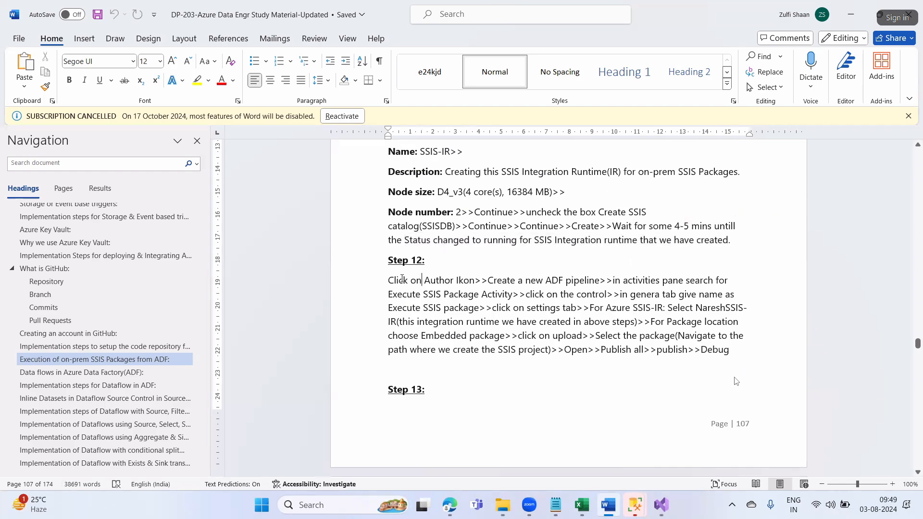
drag(388, 280, 475, 280)
key(alt+Tab)
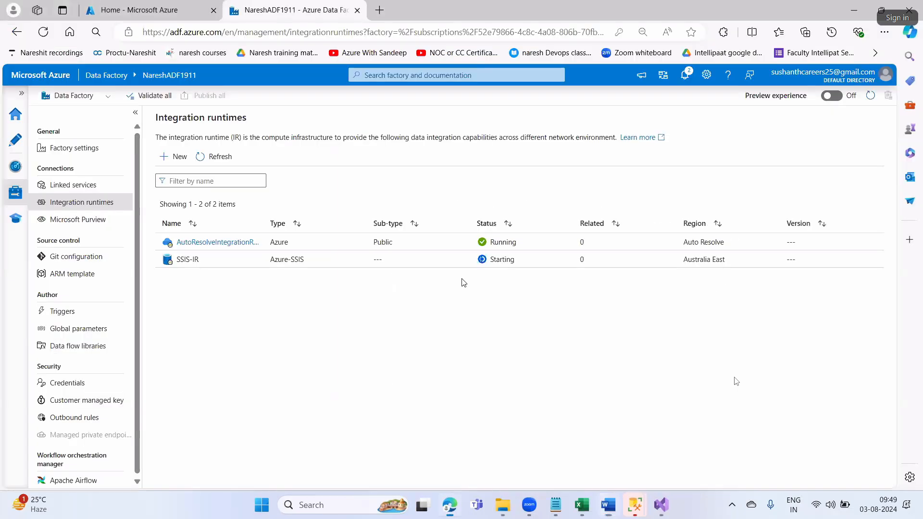
click(214, 159)
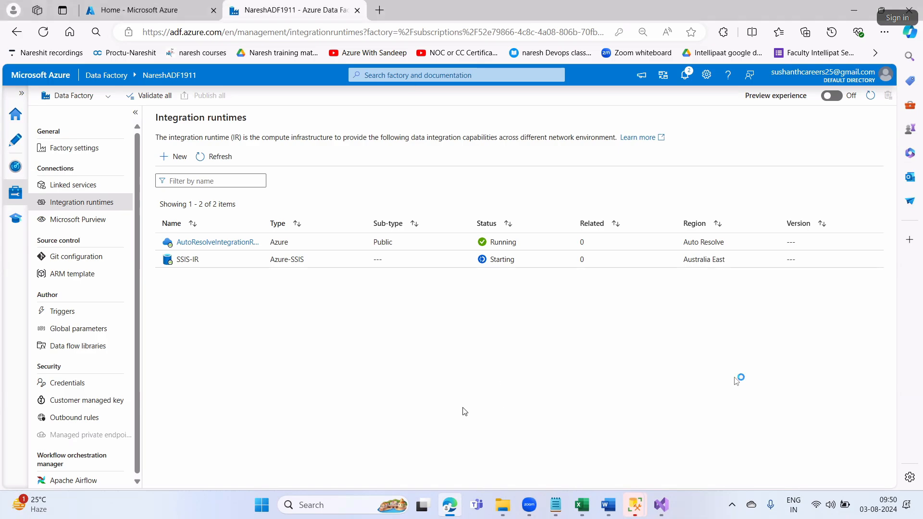
- Open File Explorer and browse to Data (D:) > Nareshit > Azure Data Engr(Az-204)
click(502, 507)
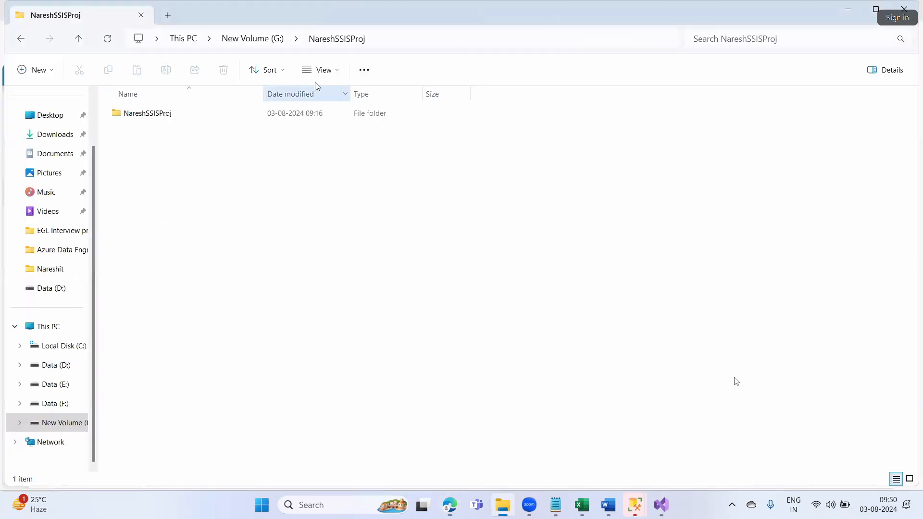
click(52, 367)
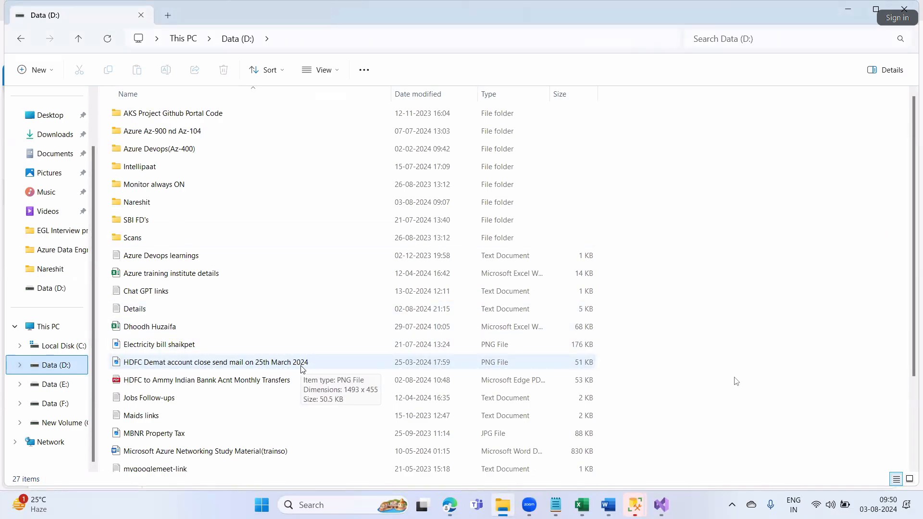
double_click(137, 203)
double_click(155, 114)
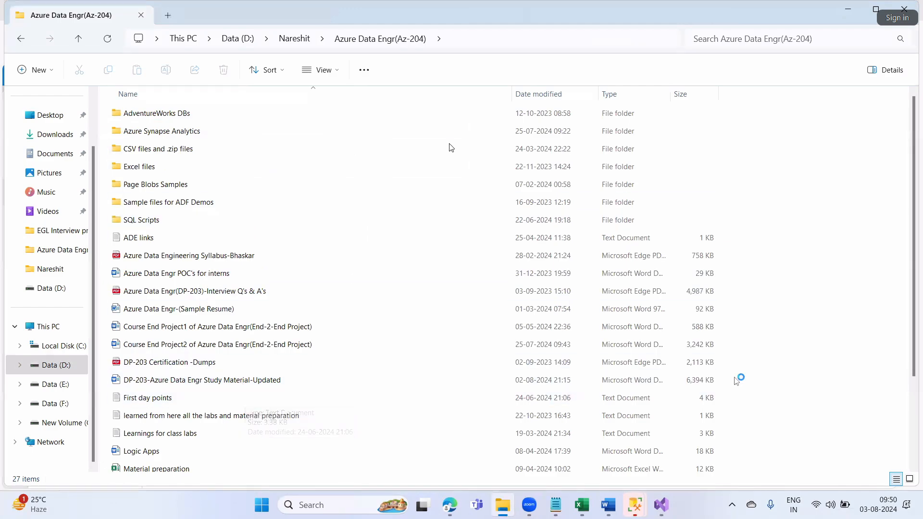
- Open the Azure Data Engr-(Sample Resume) document from the course folder
double_click(181, 310)
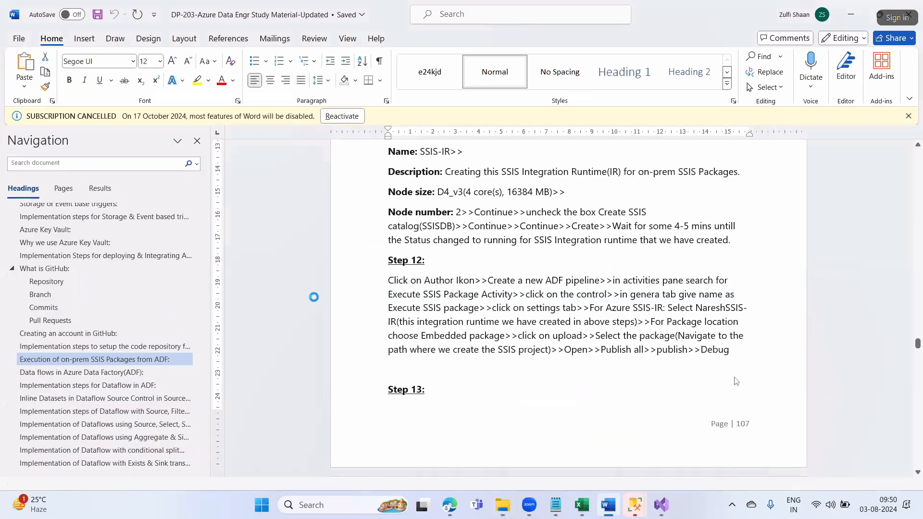
scroll(466, 373, down, 2)
scroll(463, 384, up, 2)
scroll(737, 380, down, 2)
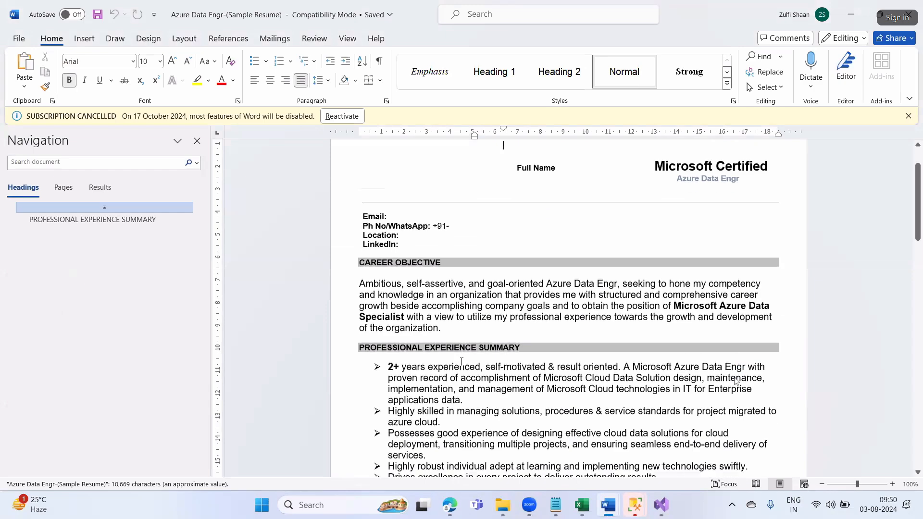
- Read through the resume's career objective, experience summary, skills sections and Project #1 details
drag(374, 214, 465, 401)
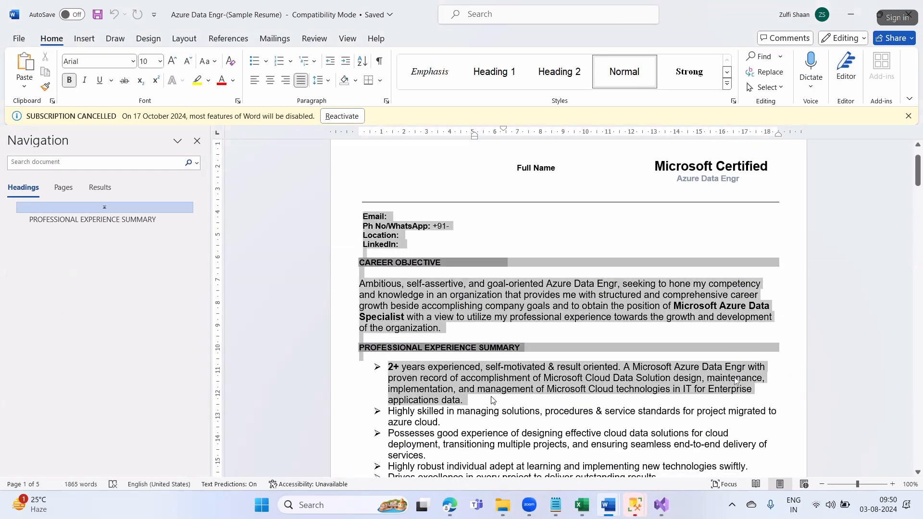
click(498, 444)
scroll(736, 380, down, 8)
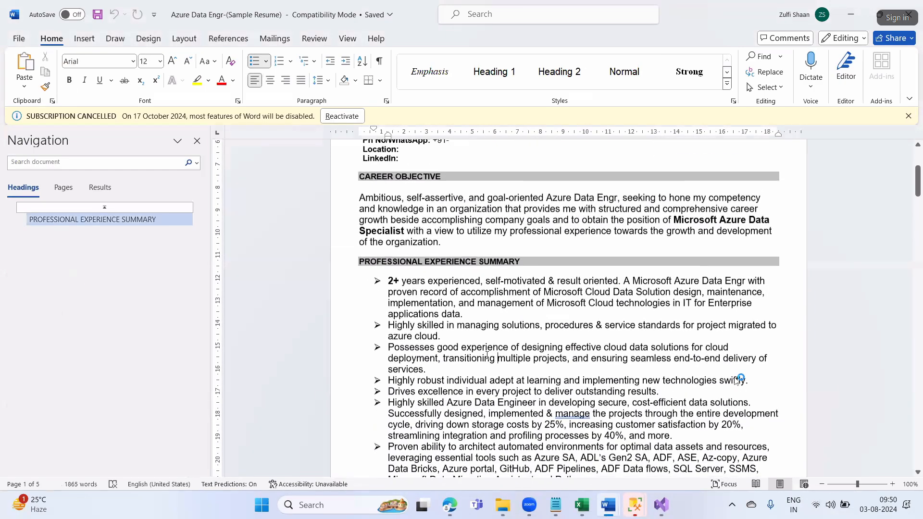
scroll(738, 380, down, 2)
scroll(735, 380, down, 5)
scroll(736, 381, down, 10)
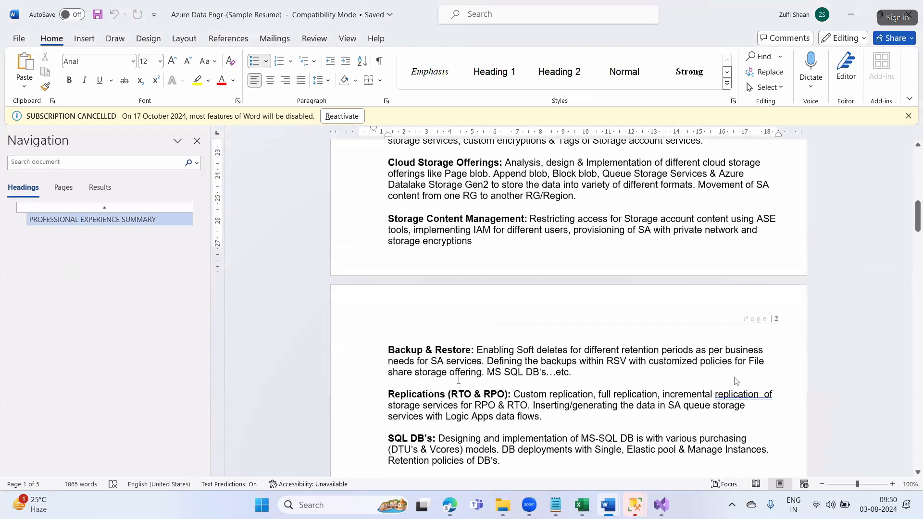
scroll(737, 380, down, 5)
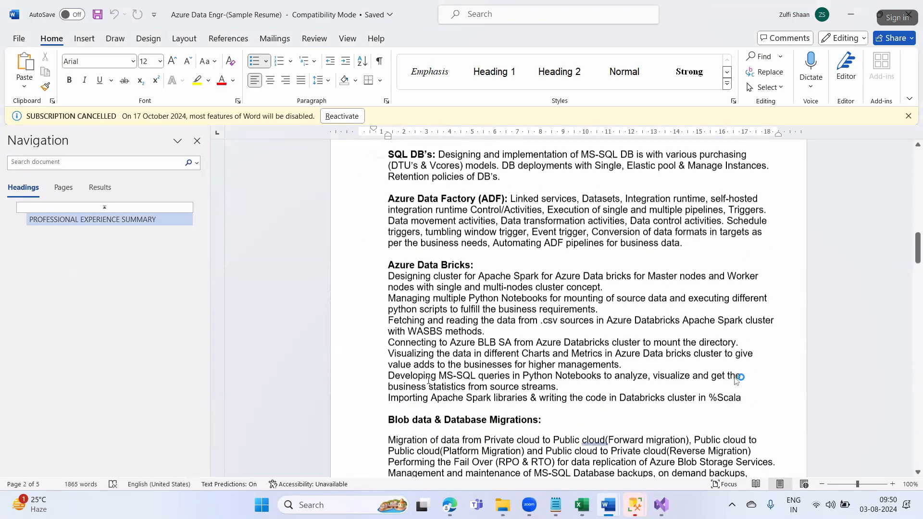
scroll(736, 381, down, 4)
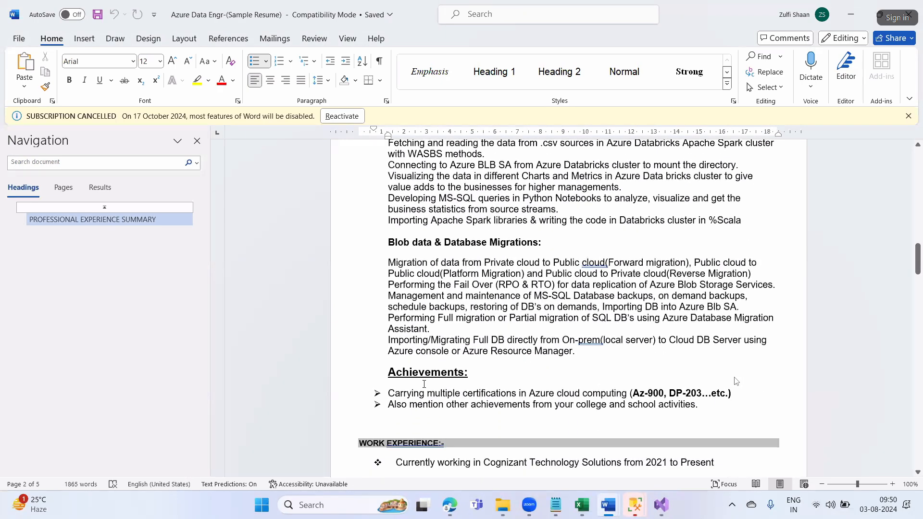
scroll(736, 380, down, 3)
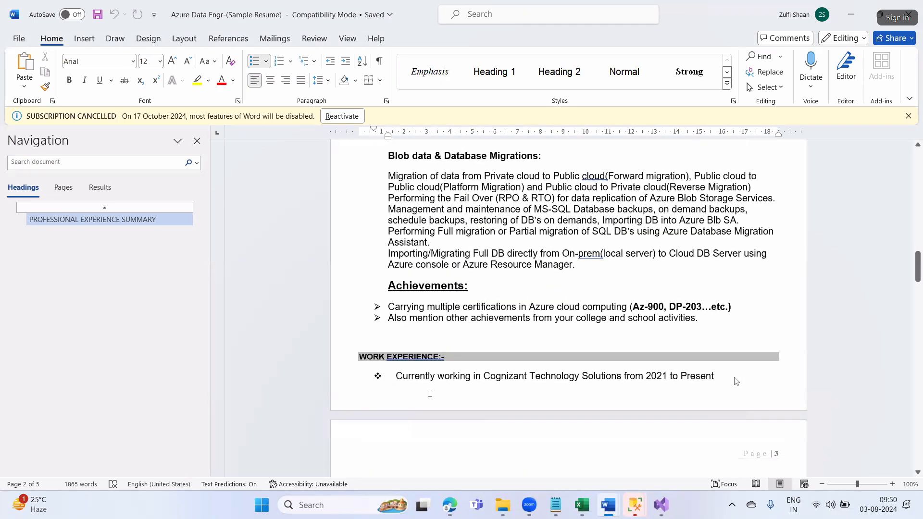
scroll(736, 382, down, 9)
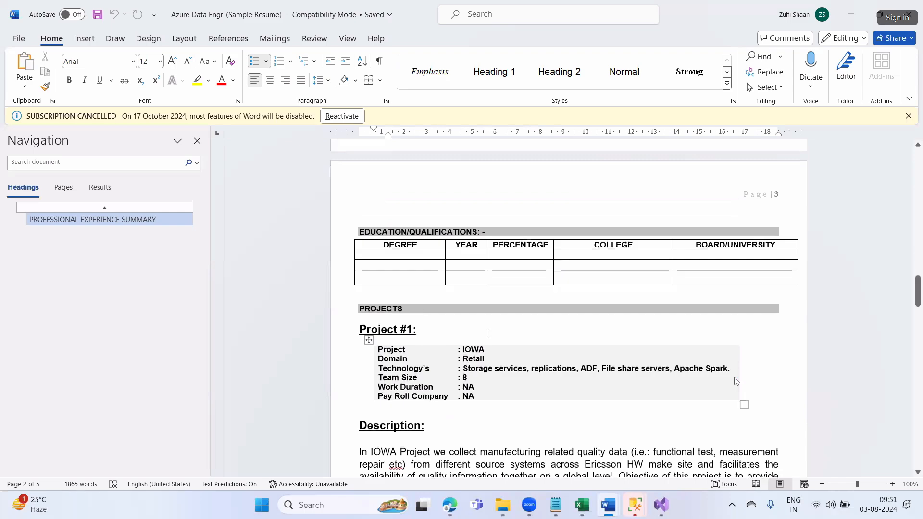
scroll(736, 380, down, 1)
scroll(735, 381, down, 2)
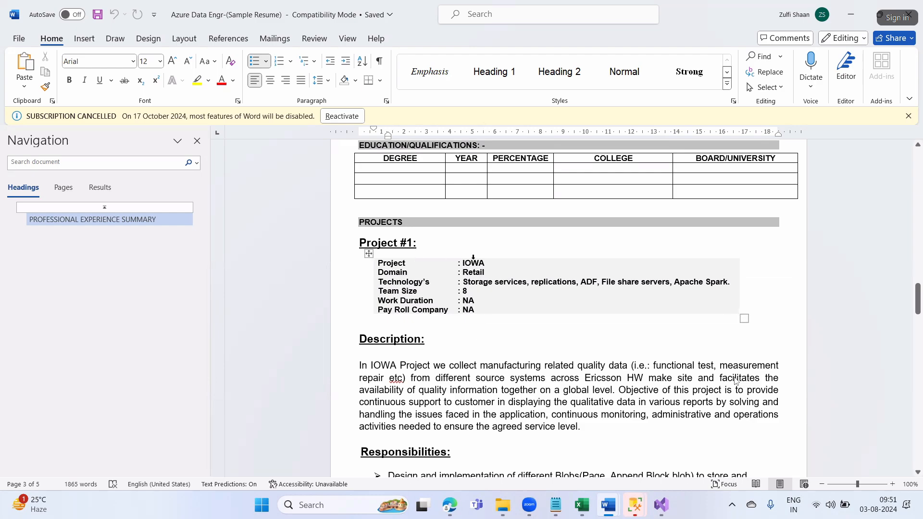
drag(465, 265, 486, 265)
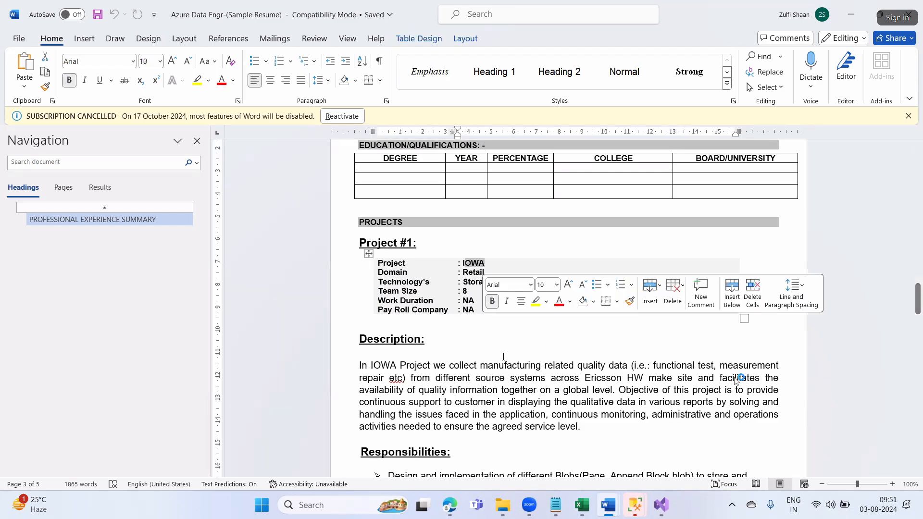
scroll(505, 373, down, 5)
scroll(505, 373, up, 3)
drag(480, 305, 488, 361)
drag(495, 195, 709, 193)
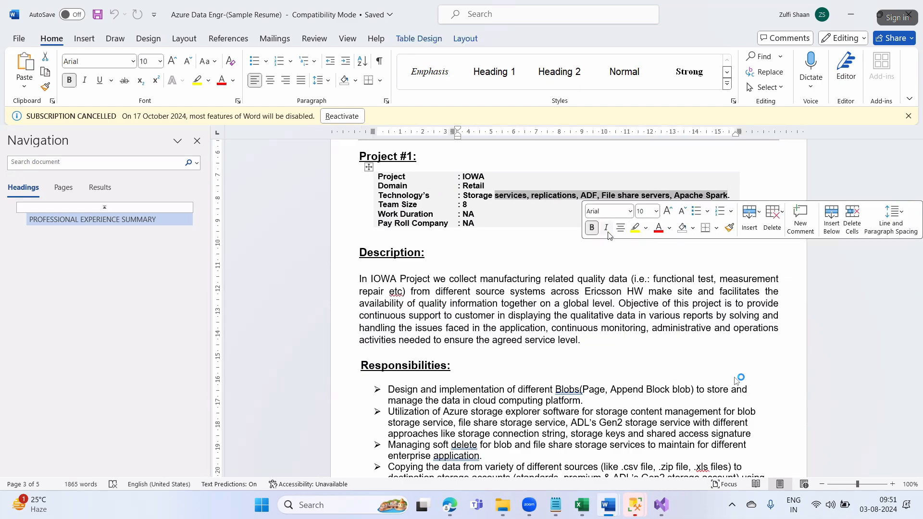
click(472, 198)
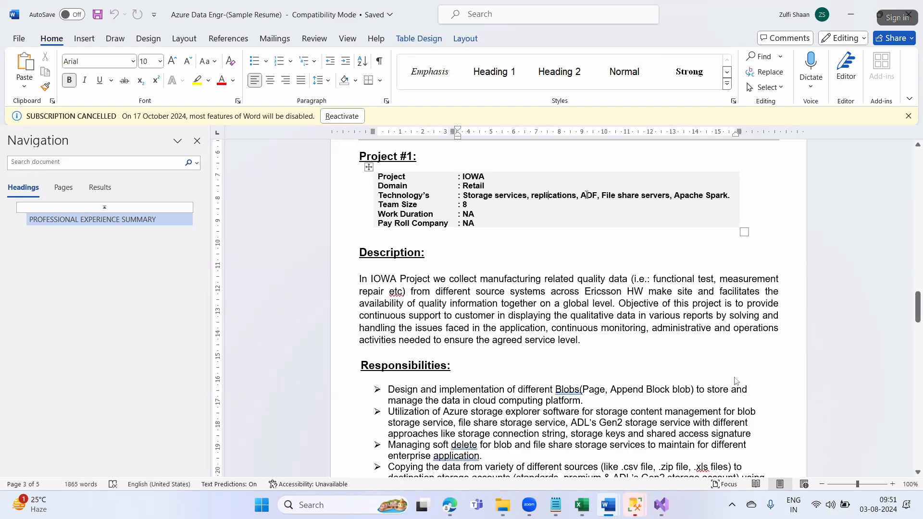
drag(599, 195, 742, 195)
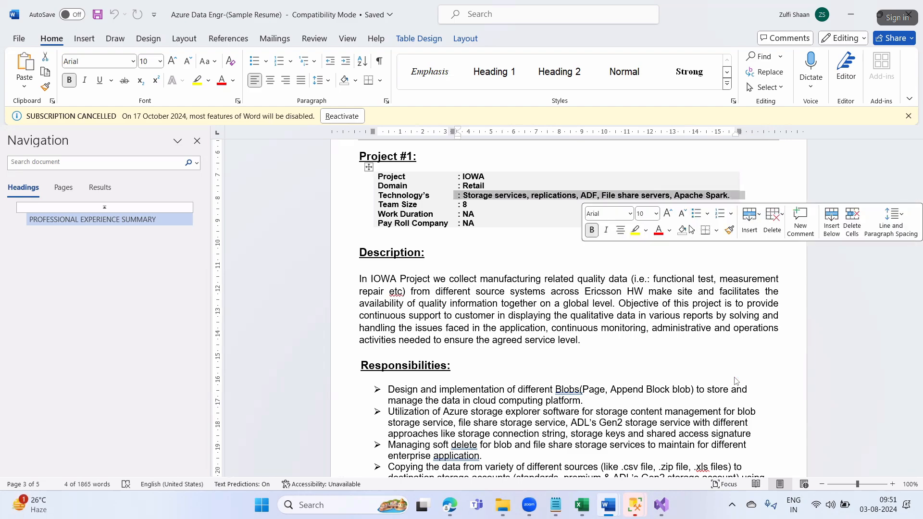
click(650, 308)
scroll(623, 343, down, 1)
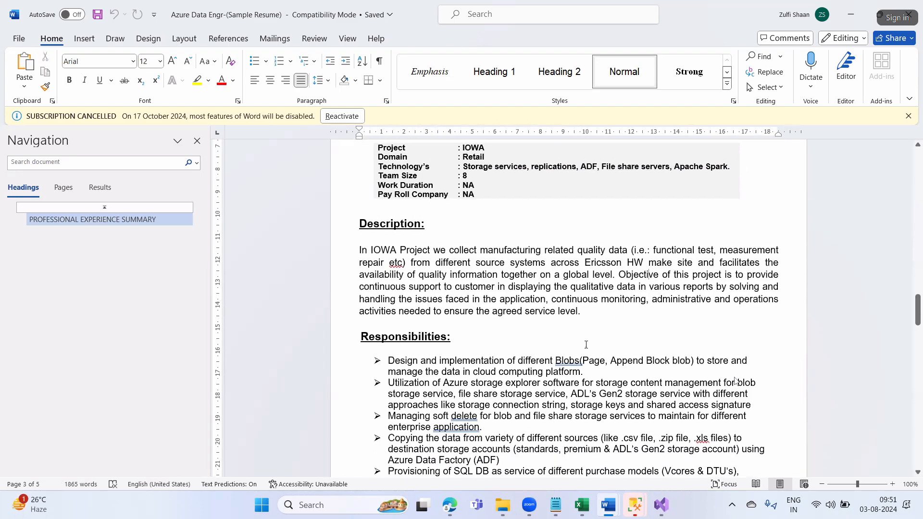
- Review the resume's project responsibilities, Project #2 and personal details sections, then close the resume
drag(434, 286, 624, 392)
scroll(413, 256, down, 4)
scroll(466, 381, down, 4)
scroll(466, 381, down, 8)
scroll(624, 391, up, 4)
scroll(624, 391, up, 6)
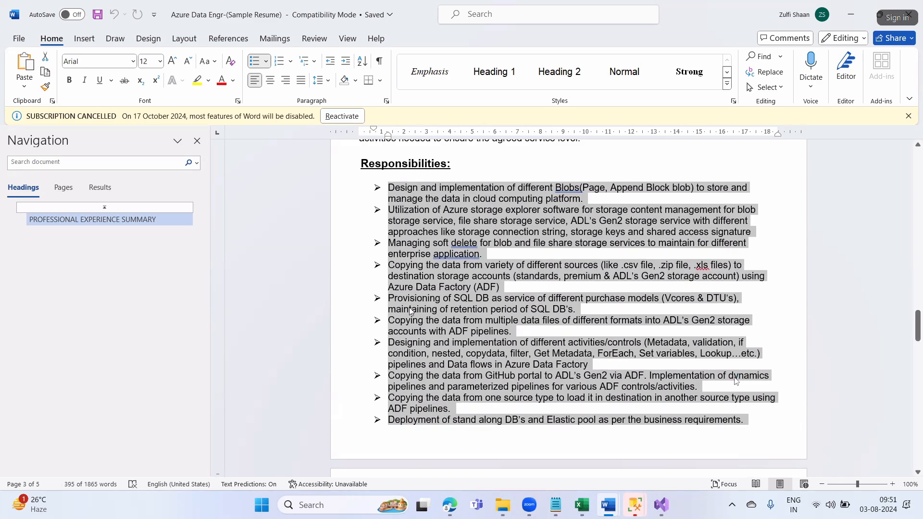
scroll(492, 384, down, 4)
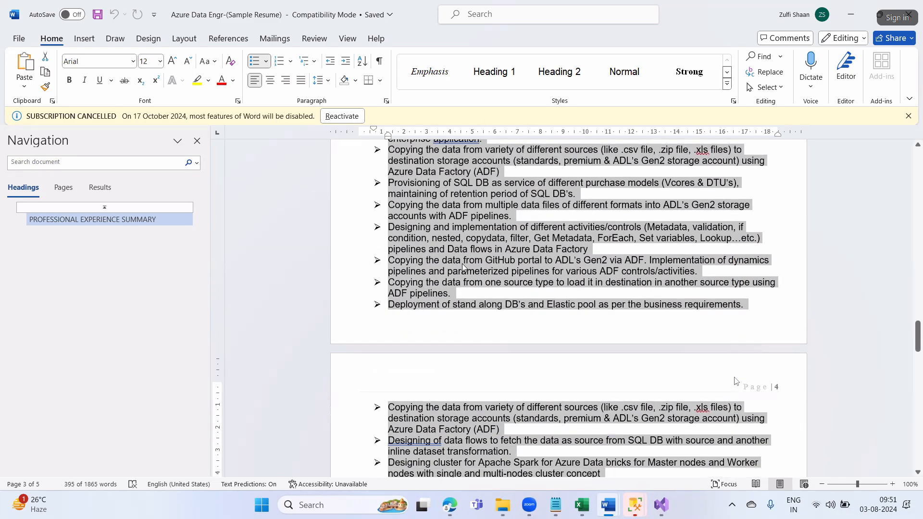
scroll(474, 292, down, 10)
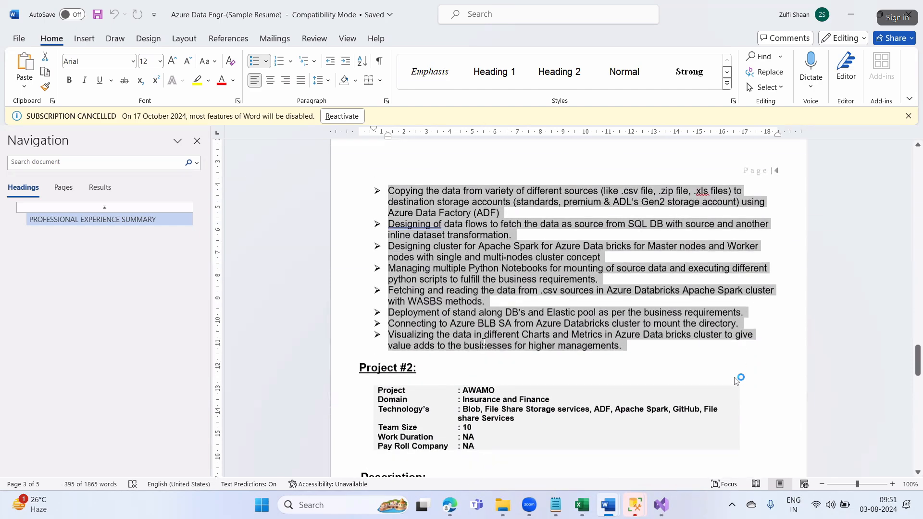
drag(468, 318, 483, 319)
scroll(492, 397, down, 4)
scroll(492, 396, down, 2)
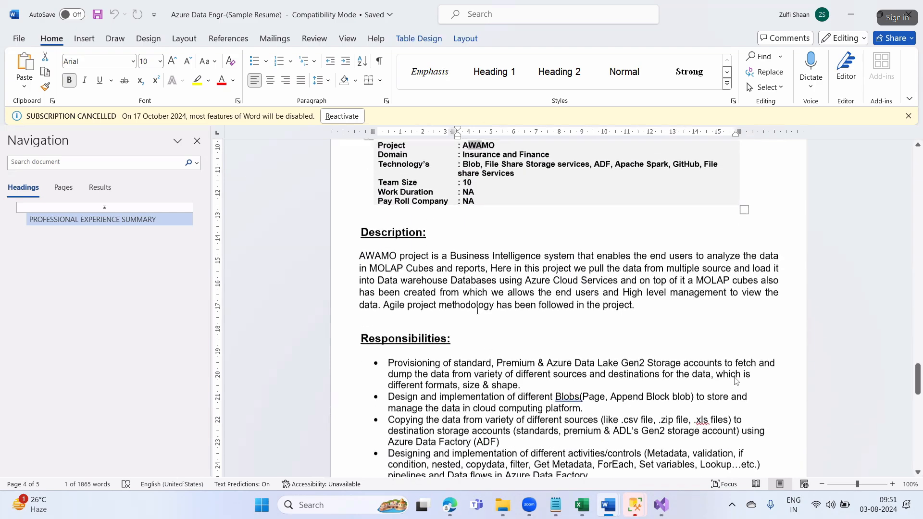
scroll(498, 312, up, 3)
drag(482, 223, 525, 222)
drag(697, 222, 501, 222)
click(497, 338)
drag(435, 314, 452, 361)
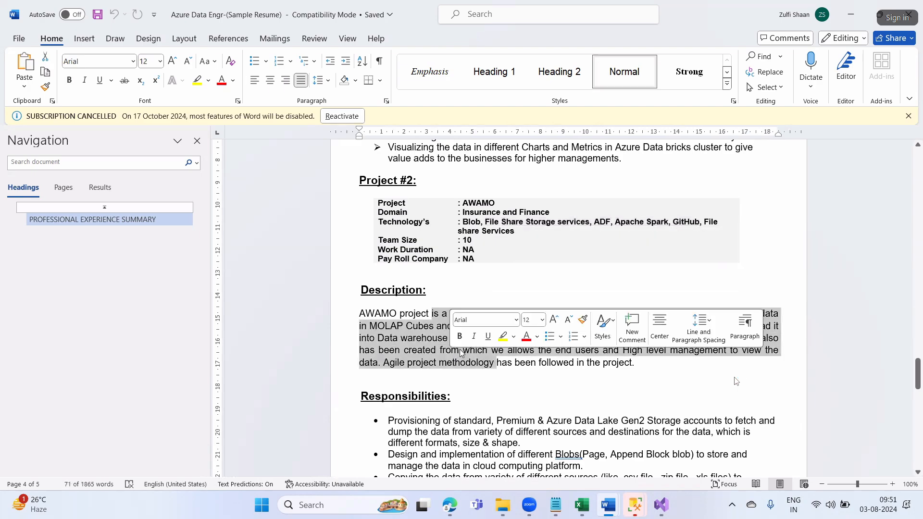
scroll(736, 381, down, 5)
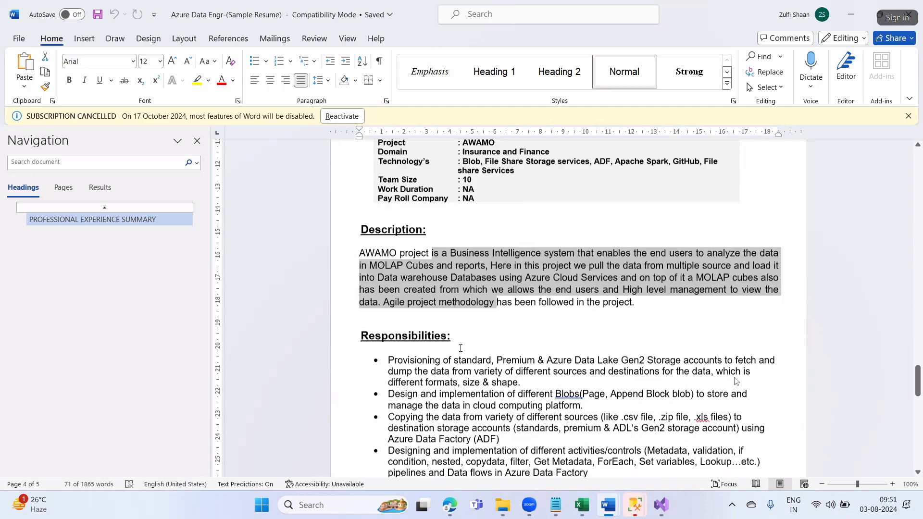
drag(403, 289, 438, 389)
scroll(438, 389, down, 7)
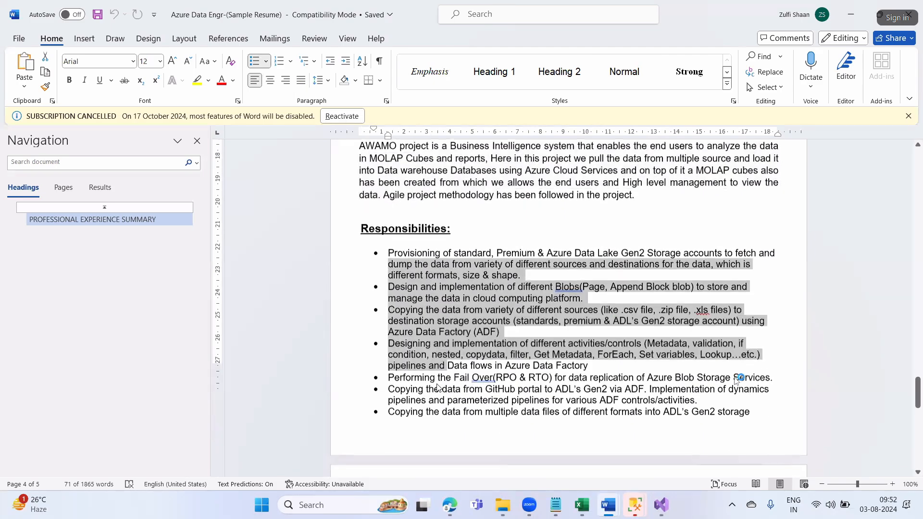
click(441, 388)
scroll(441, 387, down, 11)
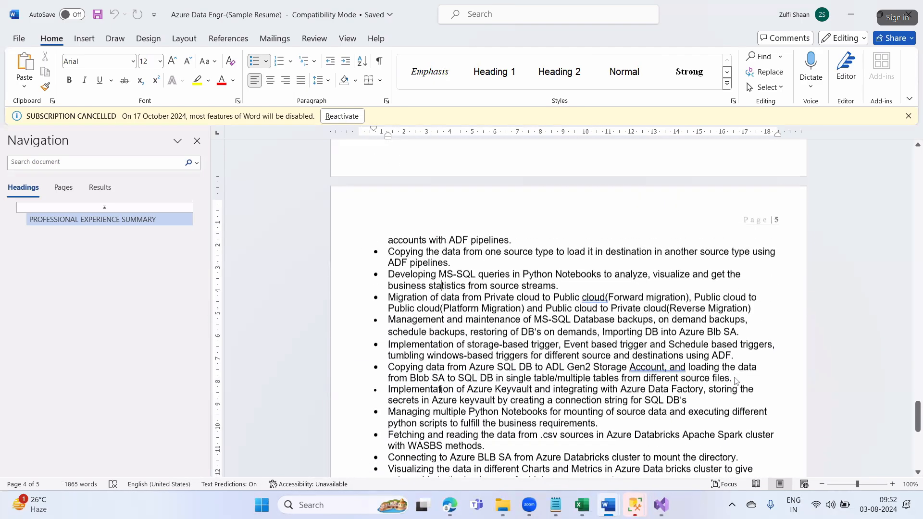
scroll(441, 387, down, 2)
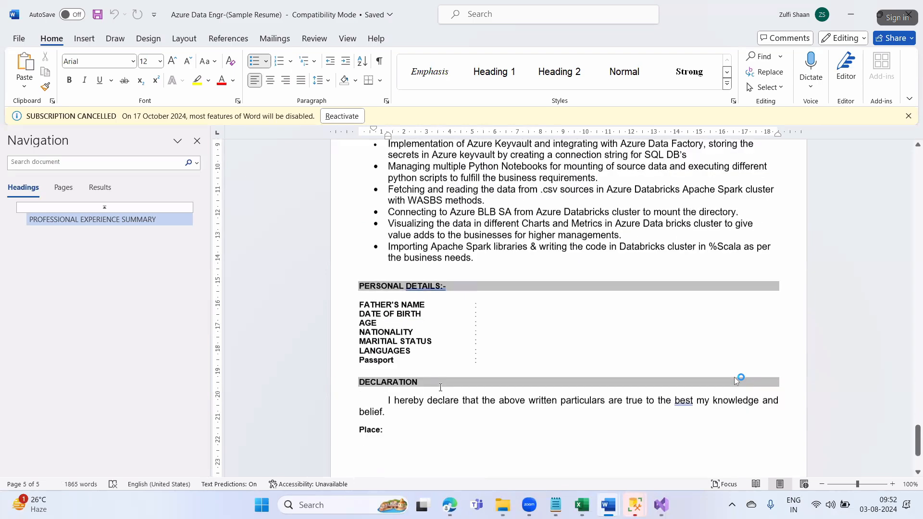
scroll(441, 388, up, 7)
scroll(444, 390, up, 4)
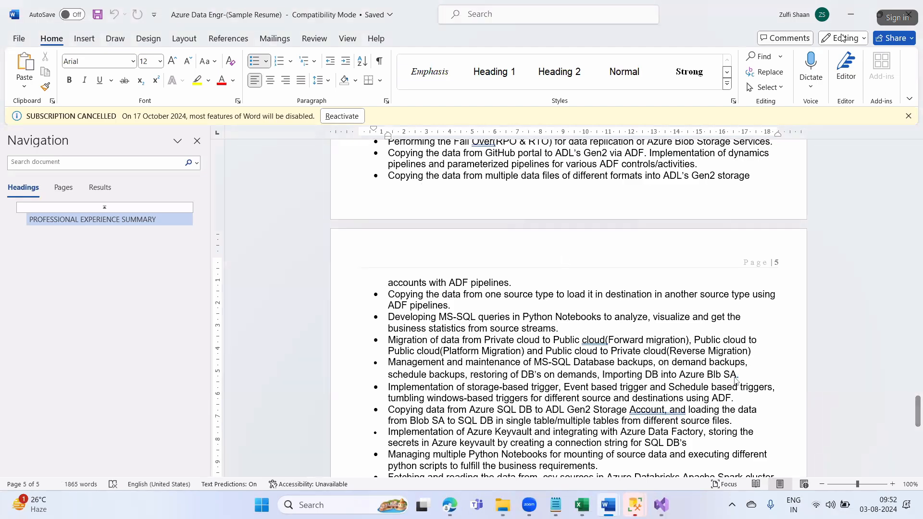
click(909, 14)
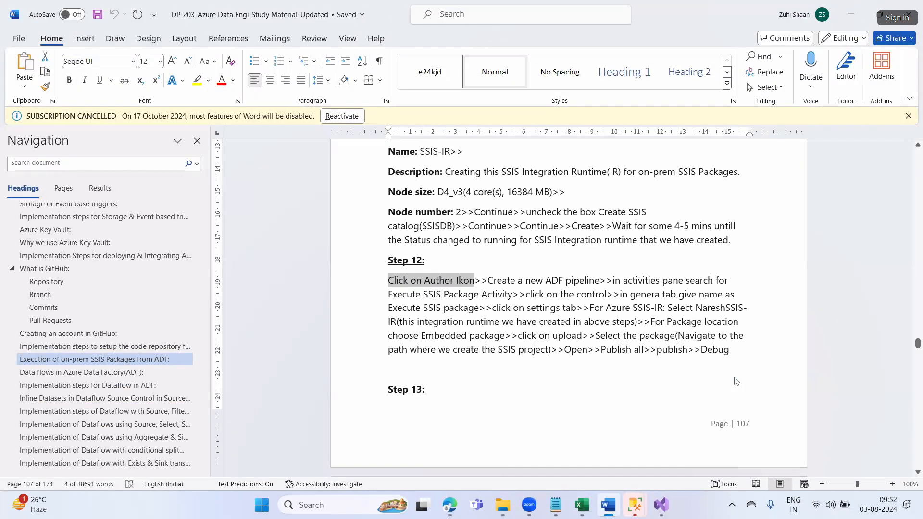
- Open the Course End Project1 of Azure Data Engr(End-2-End Project) document from the course folder
click(514, 516)
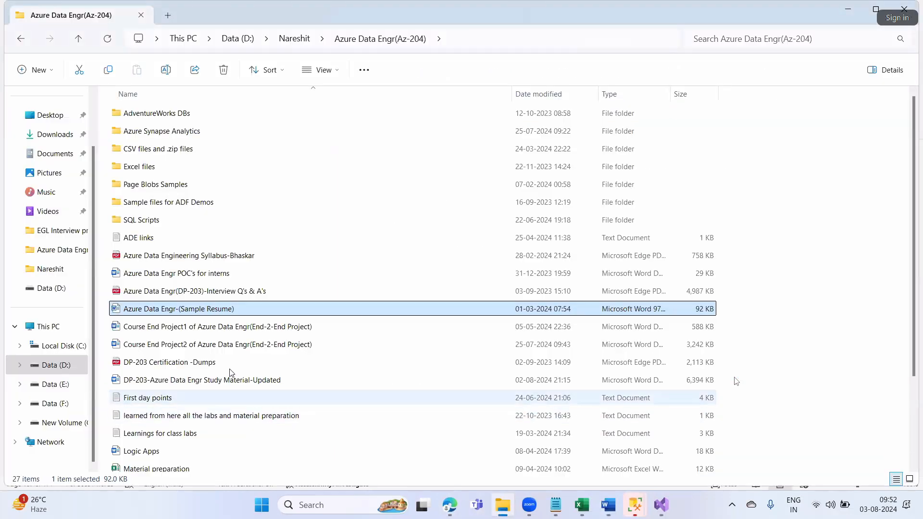
click(157, 328)
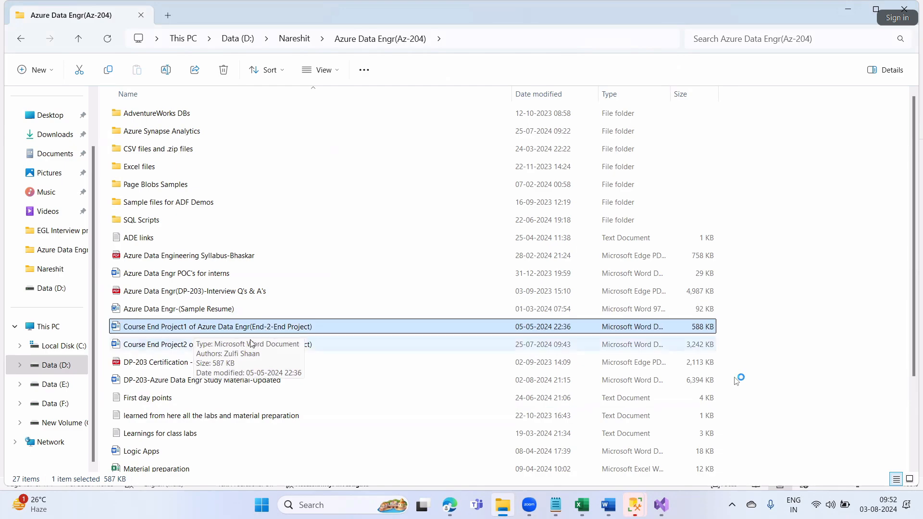
click(172, 347)
click(198, 330)
double_click(199, 329)
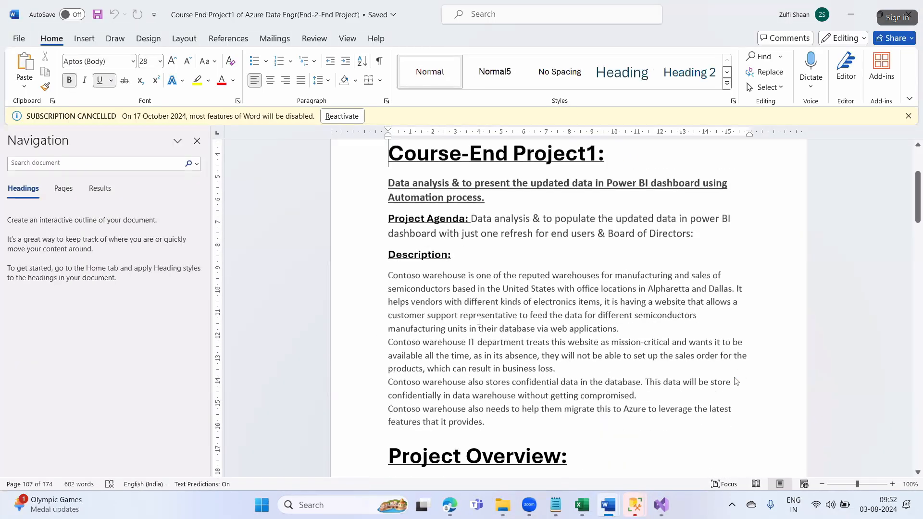
- Read the end-to-end project's description and overview diagram, then close the document
scroll(479, 321, down, 5)
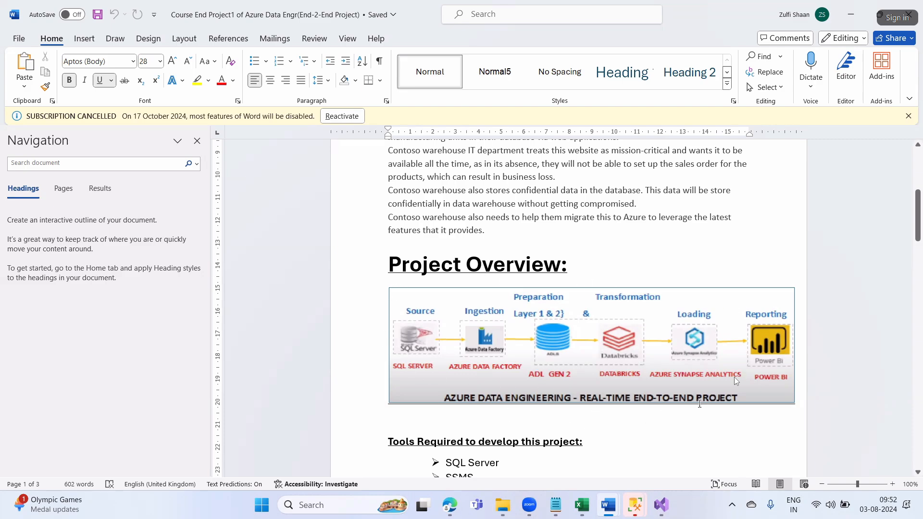
scroll(673, 401, up, 5)
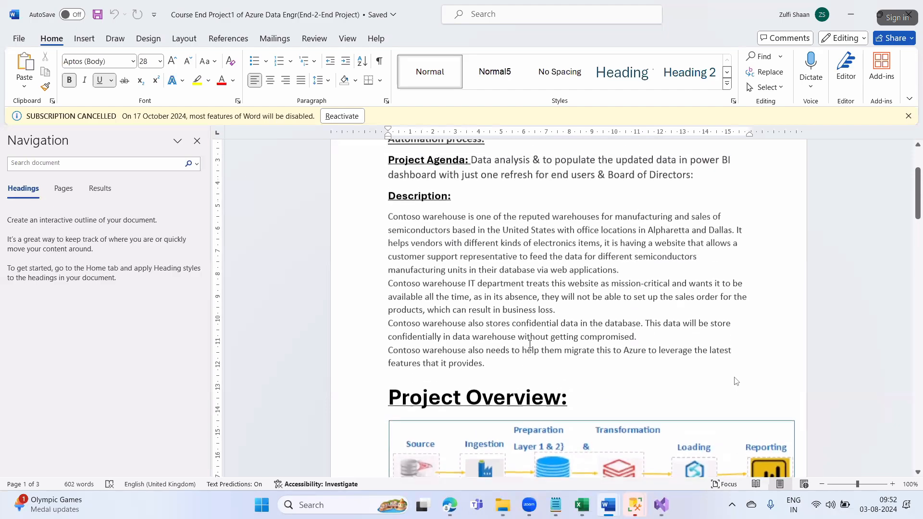
scroll(580, 376, down, 3)
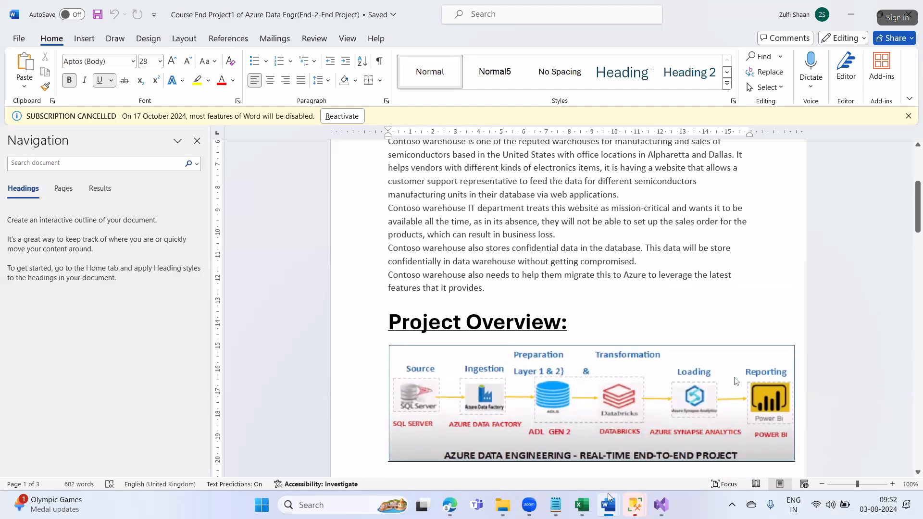
mouse_move(555, 505)
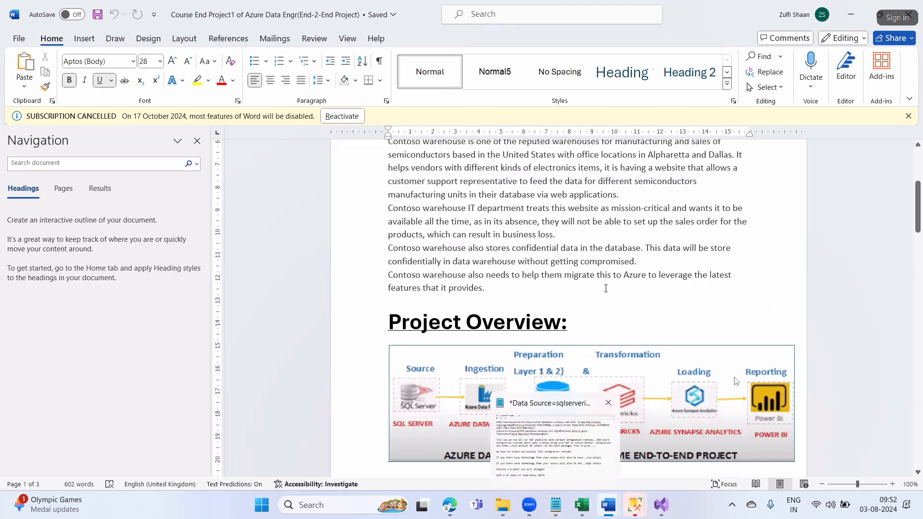
scroll(606, 289, down, 2)
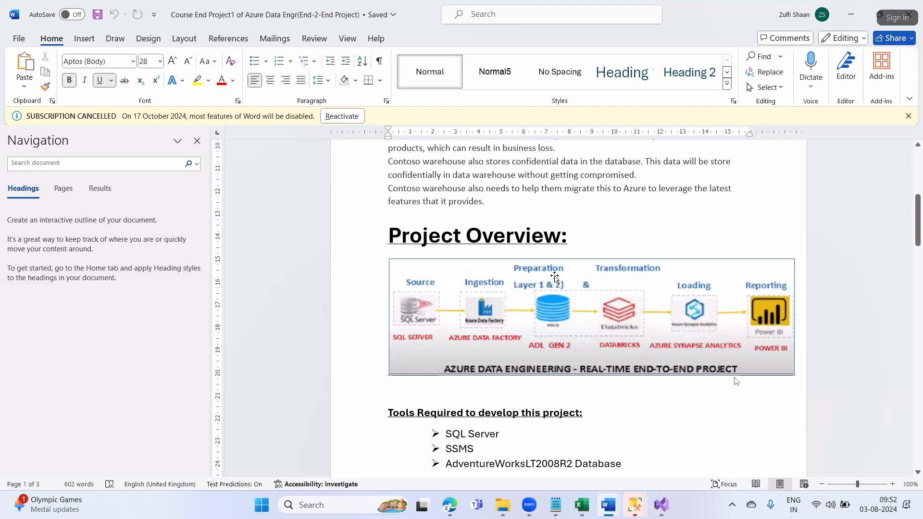
click(907, 15)
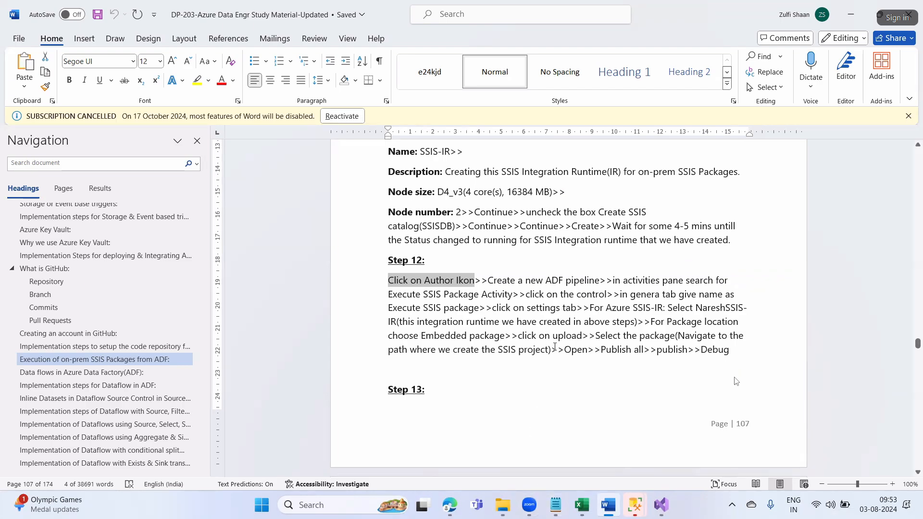
- Refresh the integration runtimes list to check the SSIS-IR status, then switch to the Author workspace
click(450, 505)
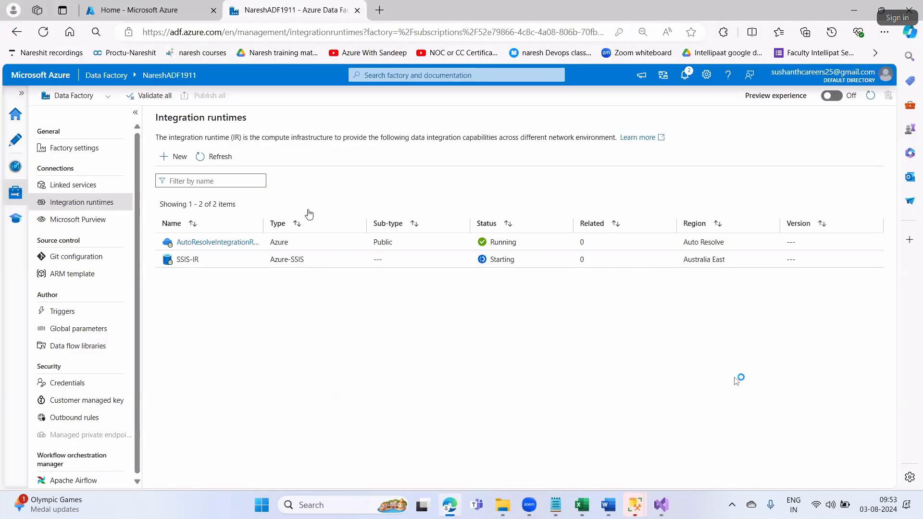
click(215, 157)
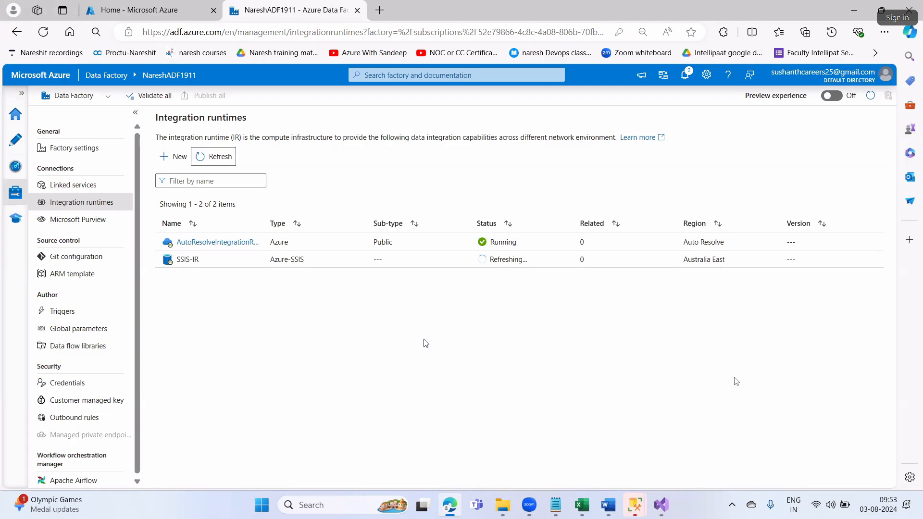
click(224, 160)
click(16, 139)
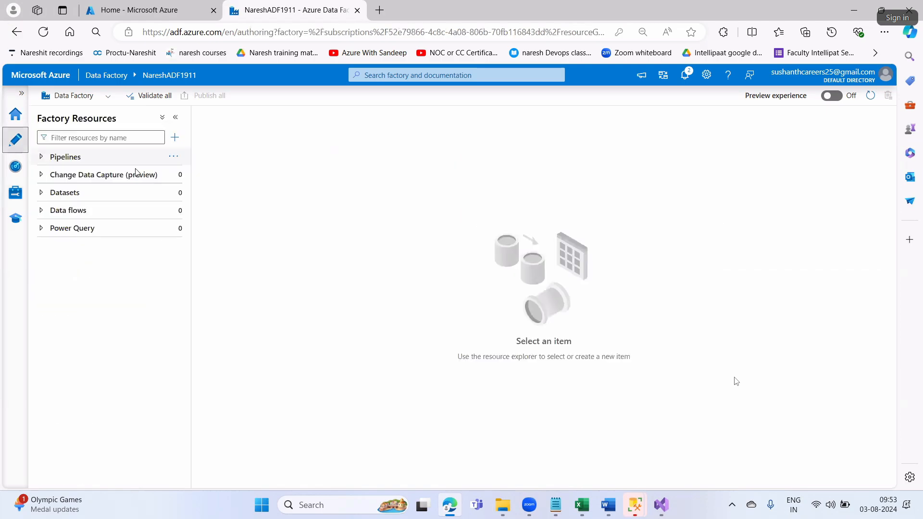
- Create a new pipeline named Pipeline1 in the factory resources, following the Step 12 notes
click(608, 505)
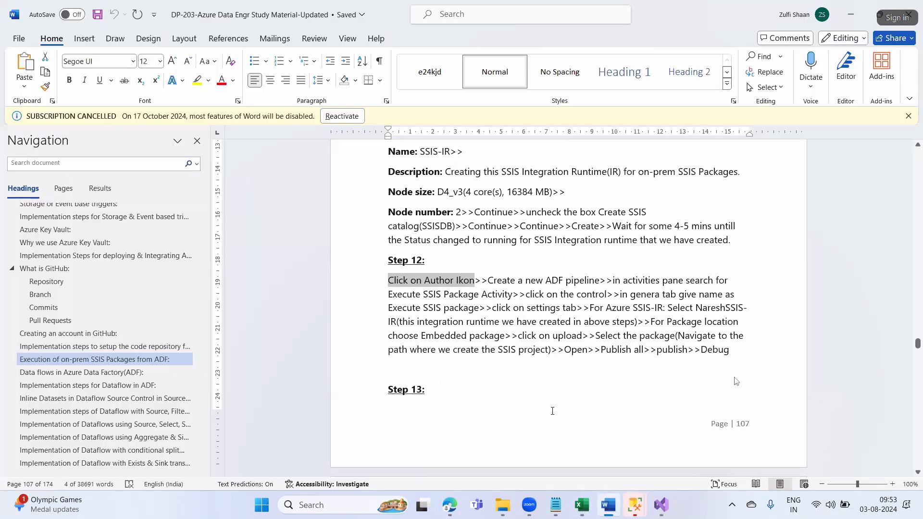
click(464, 325)
drag(498, 281, 600, 280)
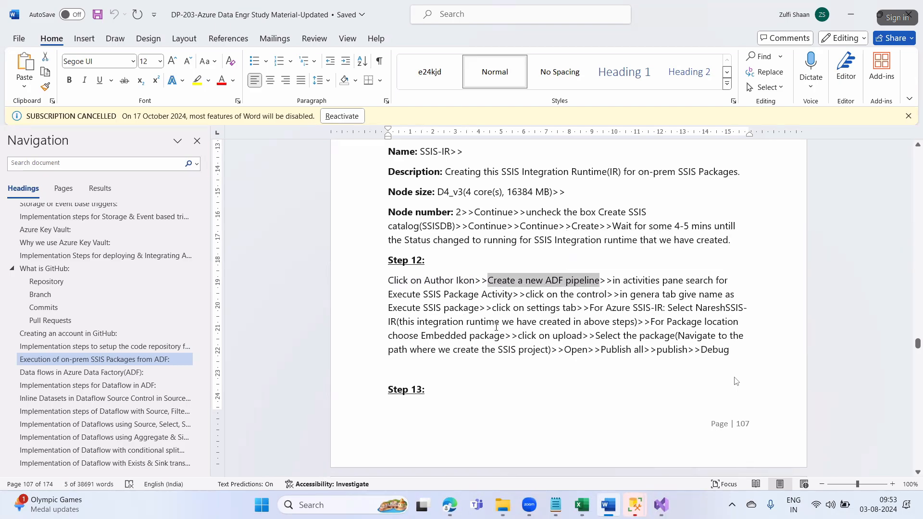
key(alt+Tab)
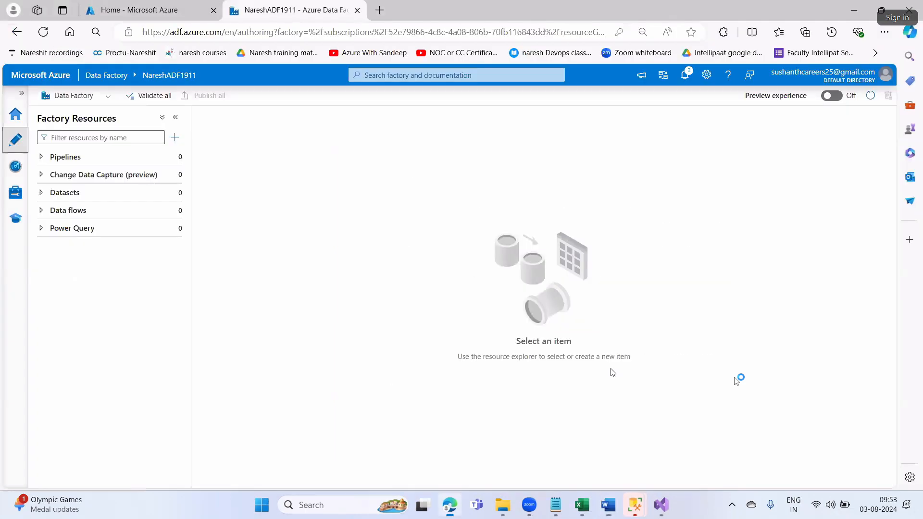
click(42, 158)
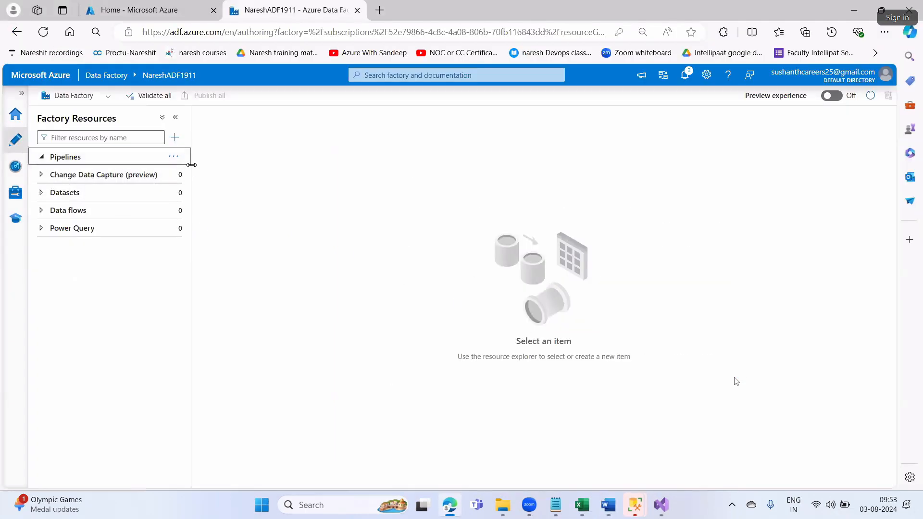
click(173, 157)
click(209, 175)
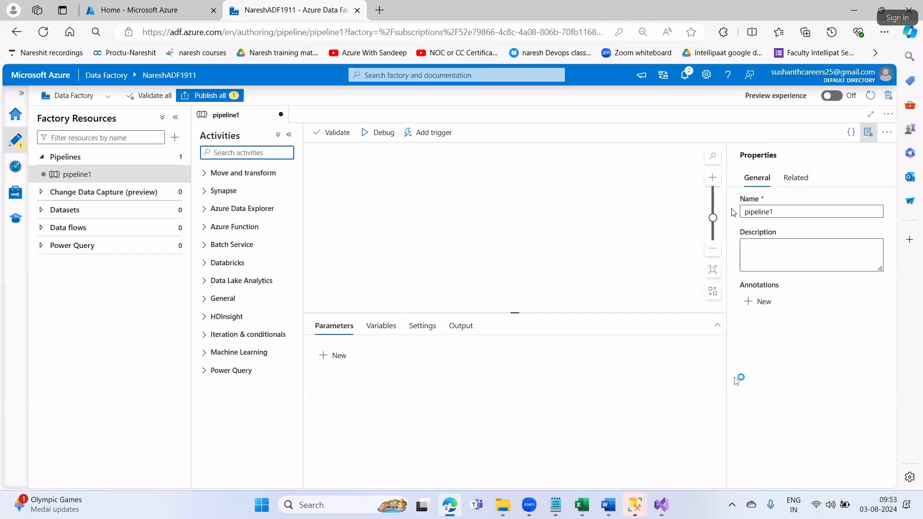
key(Delete)
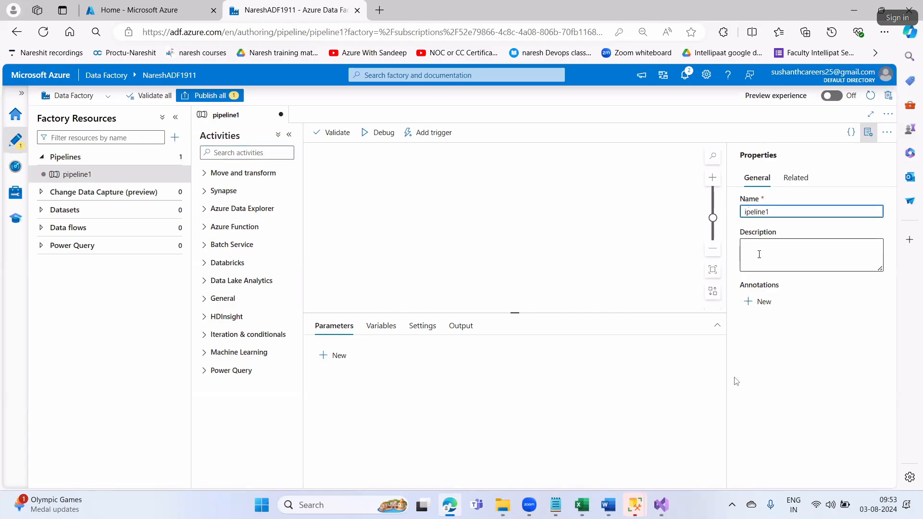
- Search the activities for exec and add an Execute SSIS package activity to the pipeline canvas
click(868, 133)
click(281, 155)
text(exec)
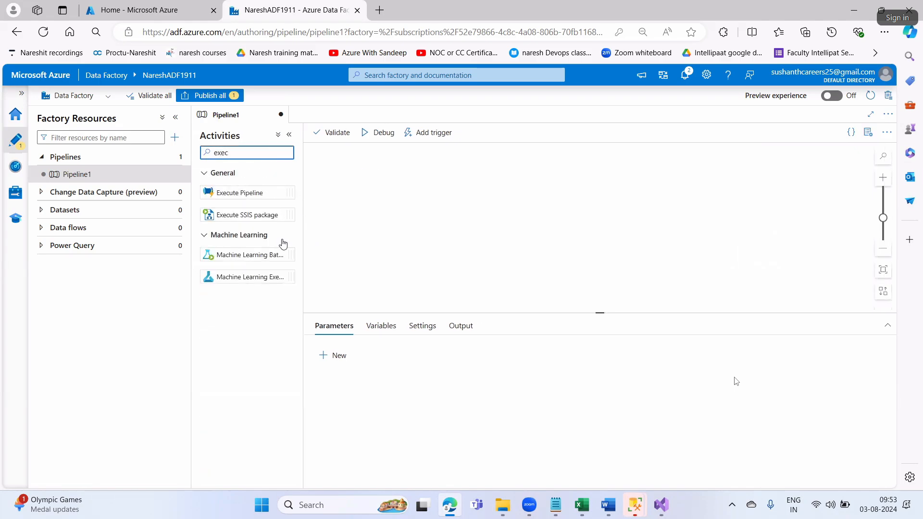
drag(295, 211, 460, 202)
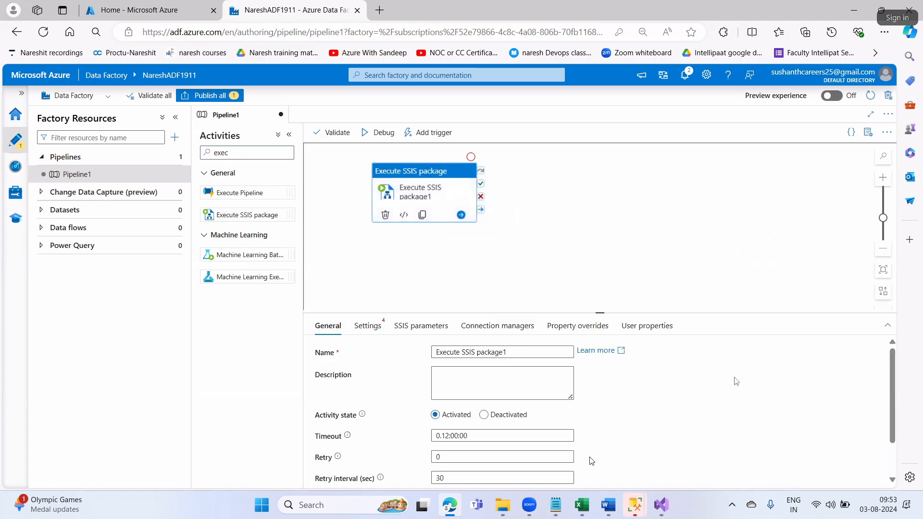
- Set the activity's name to Execute SSIS package, copied from the notes
click(609, 505)
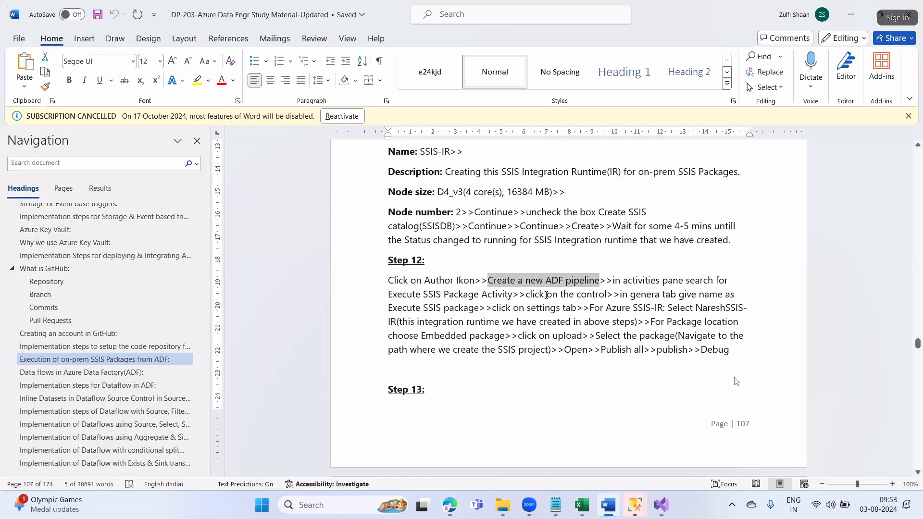
drag(421, 294, 595, 296)
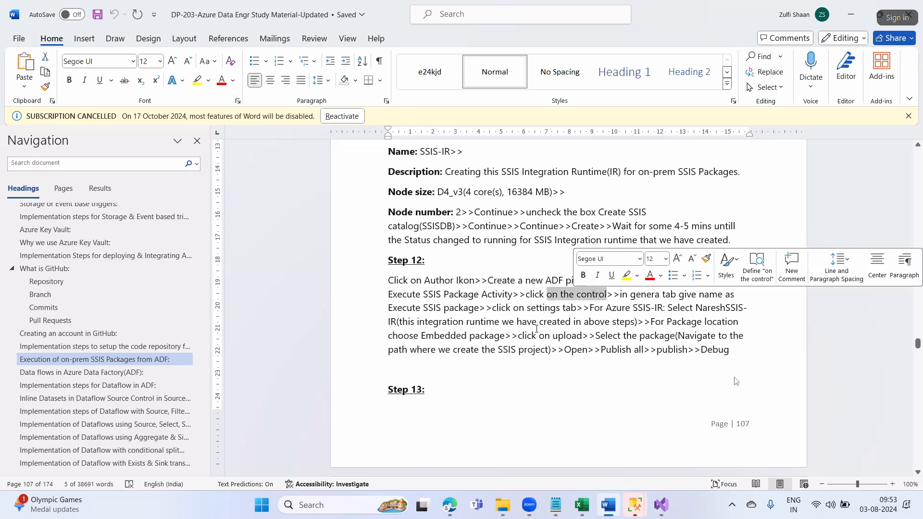
drag(402, 308, 469, 313)
key(ctrl+c)
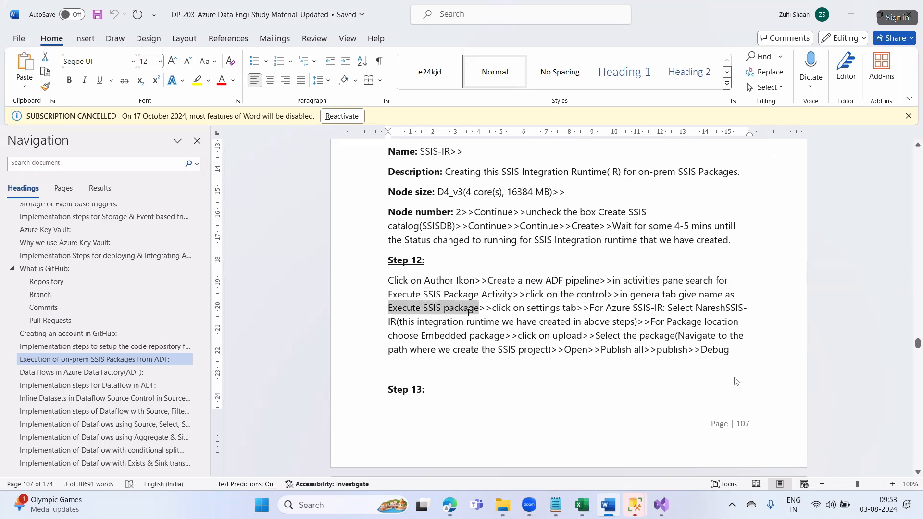
key(alt+Tab)
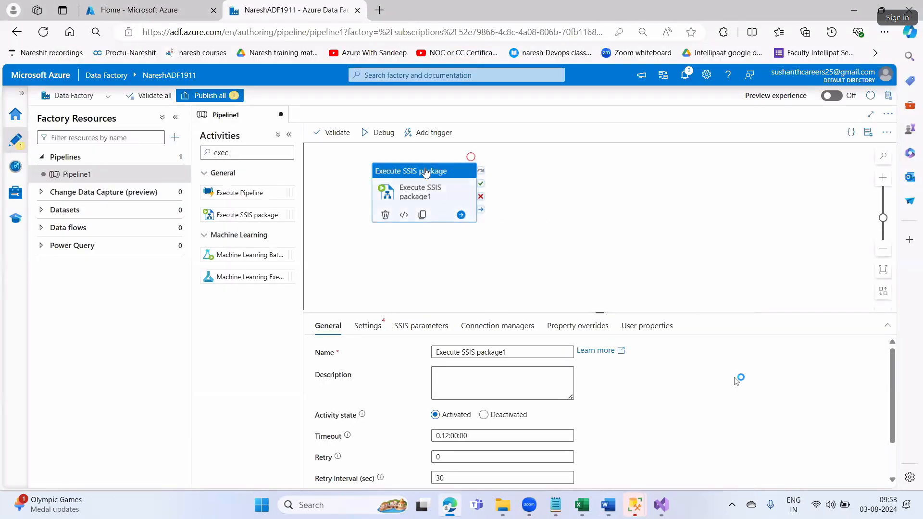
drag(508, 353, 435, 353)
key(ctrl+v)
key(Escape)
- Open the activity's settings and select SSIS-IR as its Azure-SSIS integration runtime
key(alt+Tab)
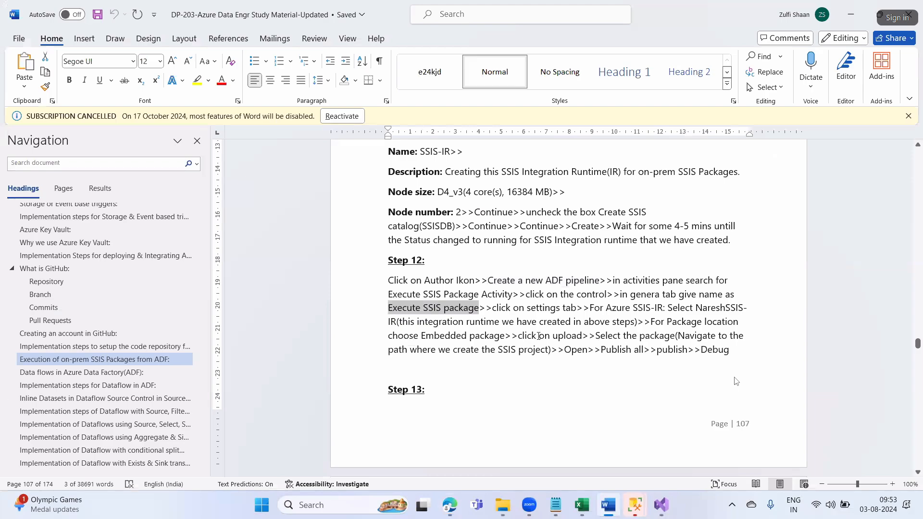
drag(492, 308, 576, 307)
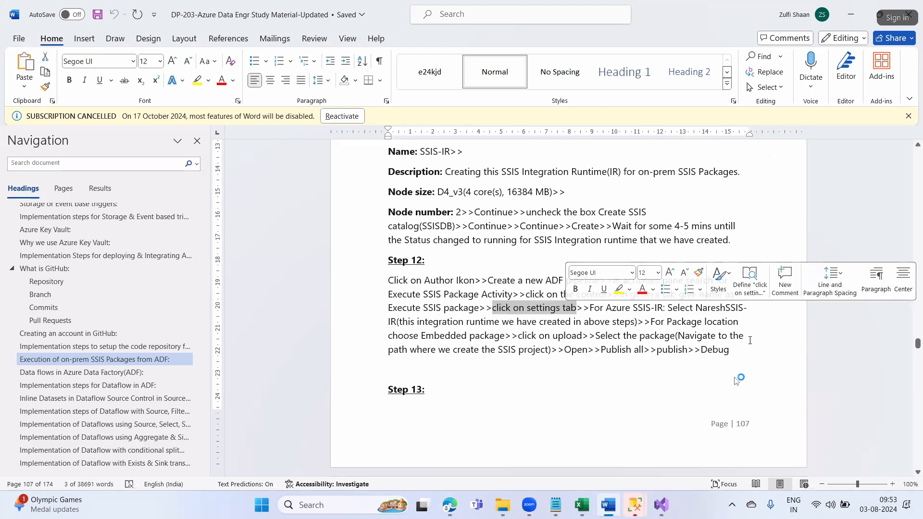
key(alt+Tab)
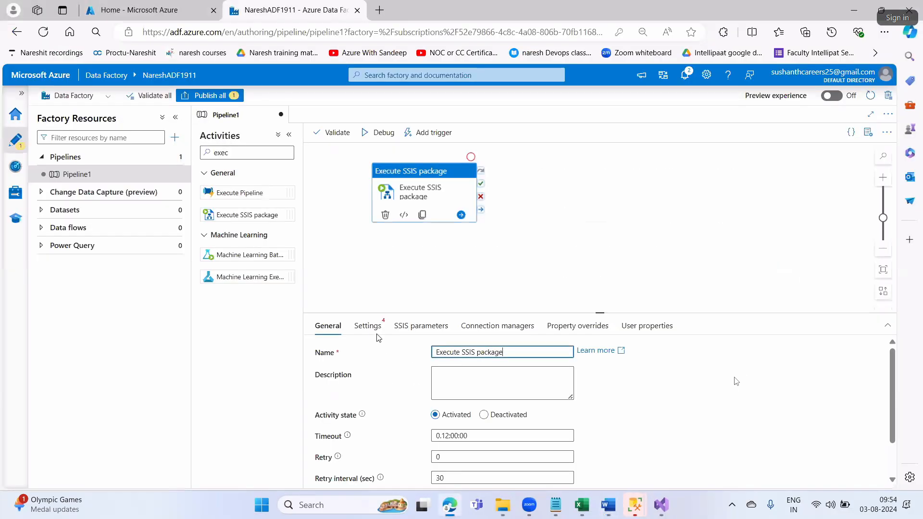
click(374, 329)
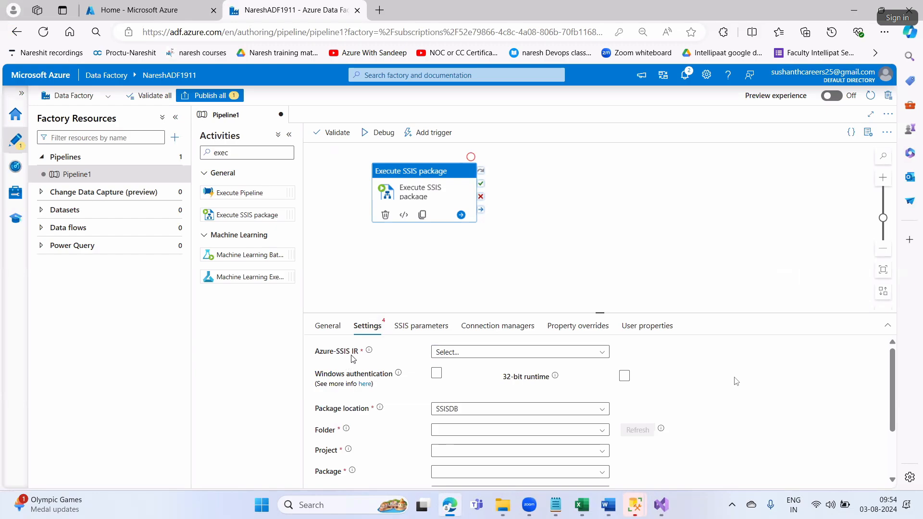
click(470, 356)
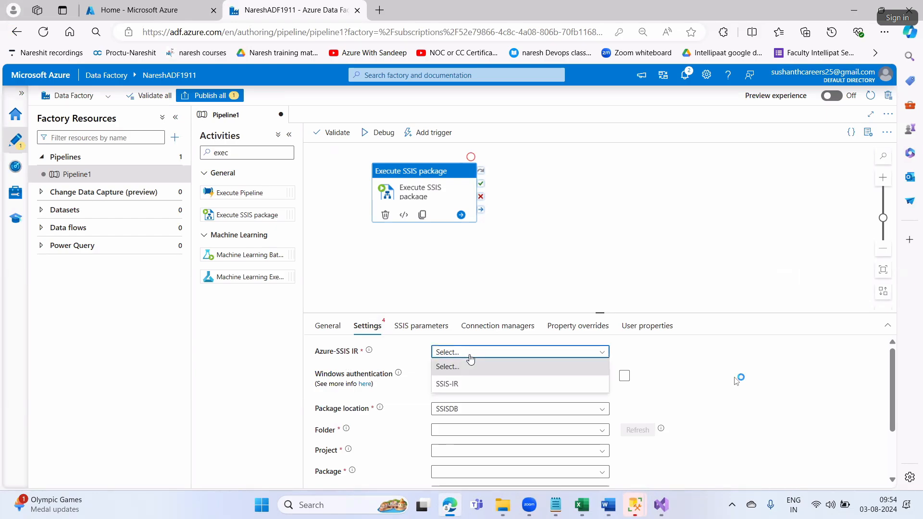
click(447, 385)
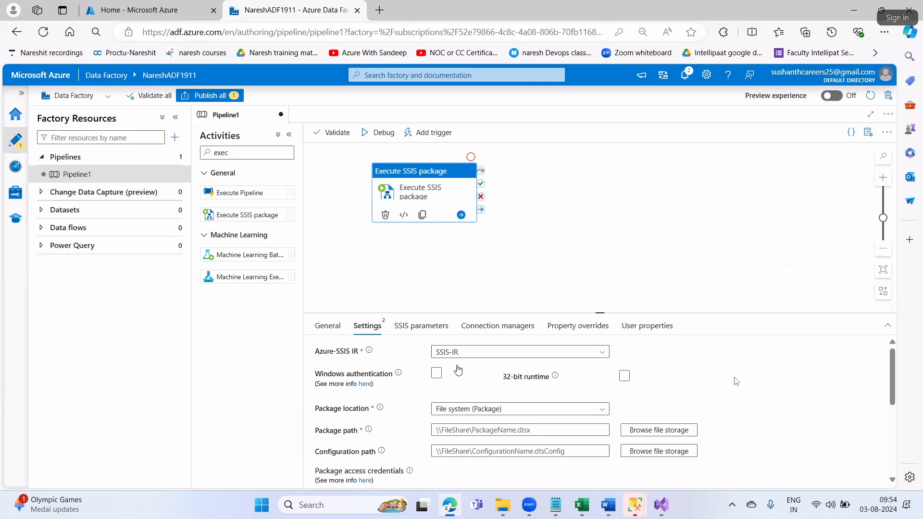
- Set the activity's package location to Embedded package, as the notes instruct
key(alt+Tab)
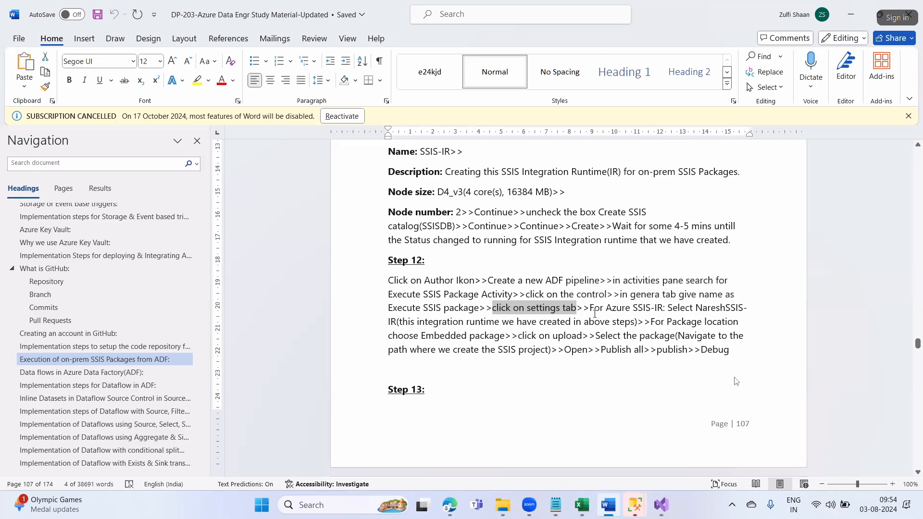
drag(595, 307, 669, 308)
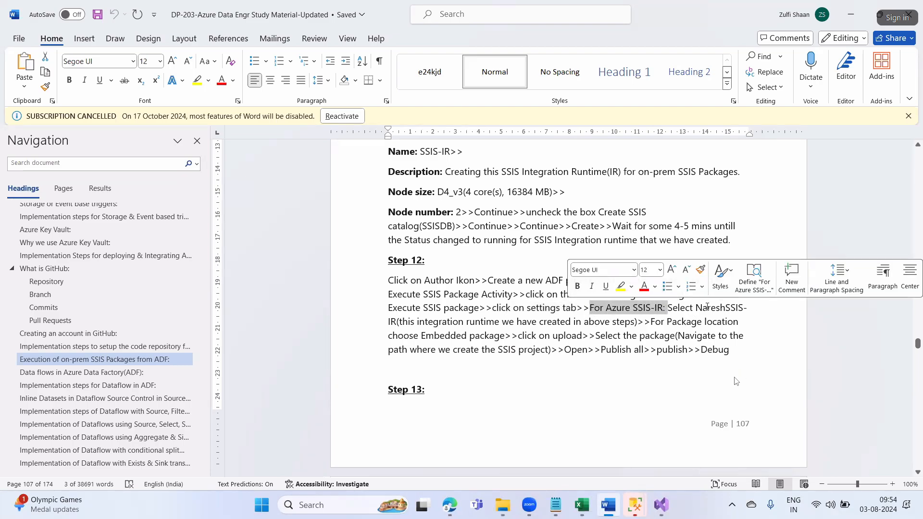
drag(401, 322, 620, 324)
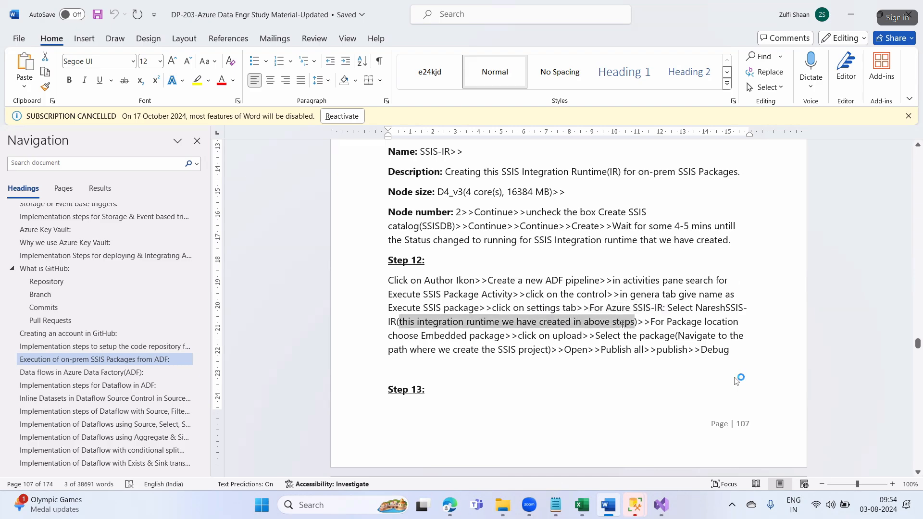
key(alt+Tab)
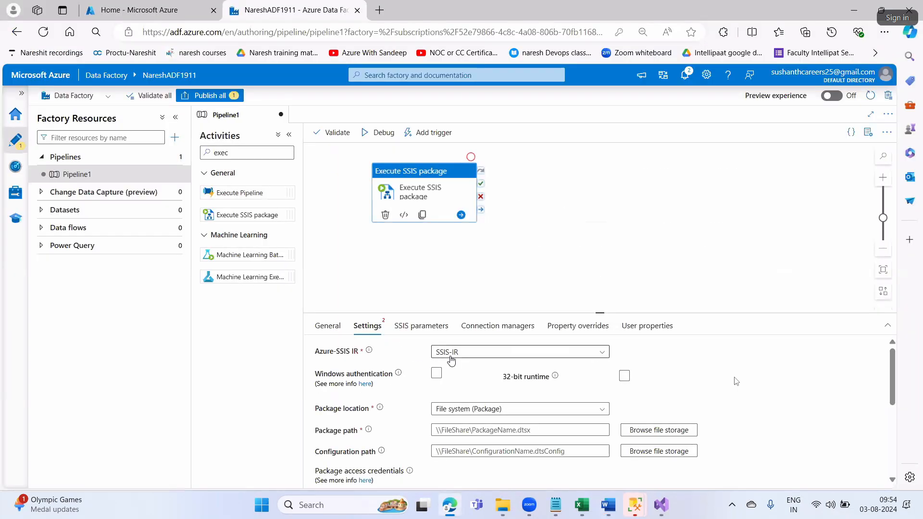
key(alt+Tab)
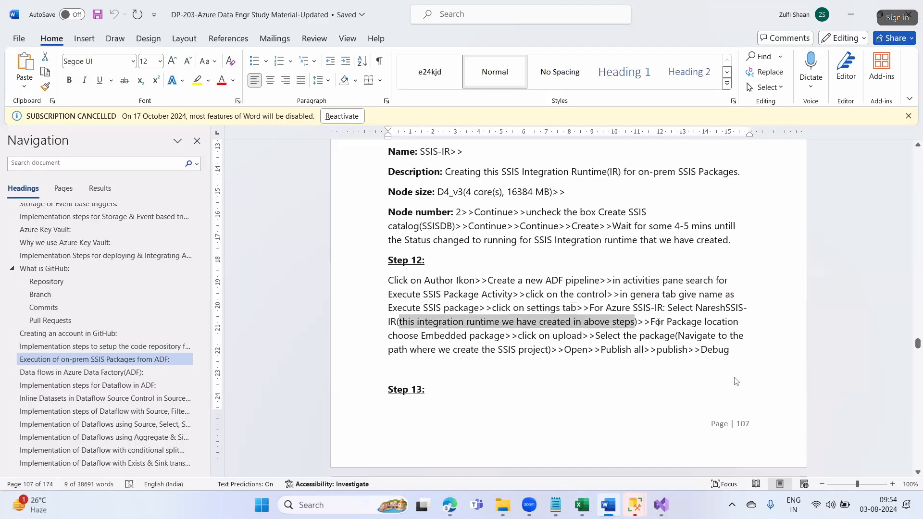
drag(653, 322, 740, 322)
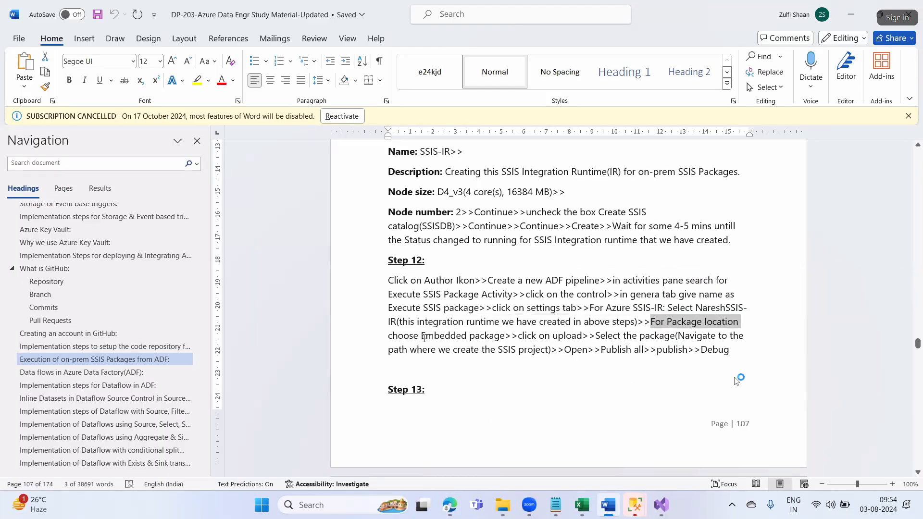
drag(422, 335, 480, 335)
key(alt+Tab)
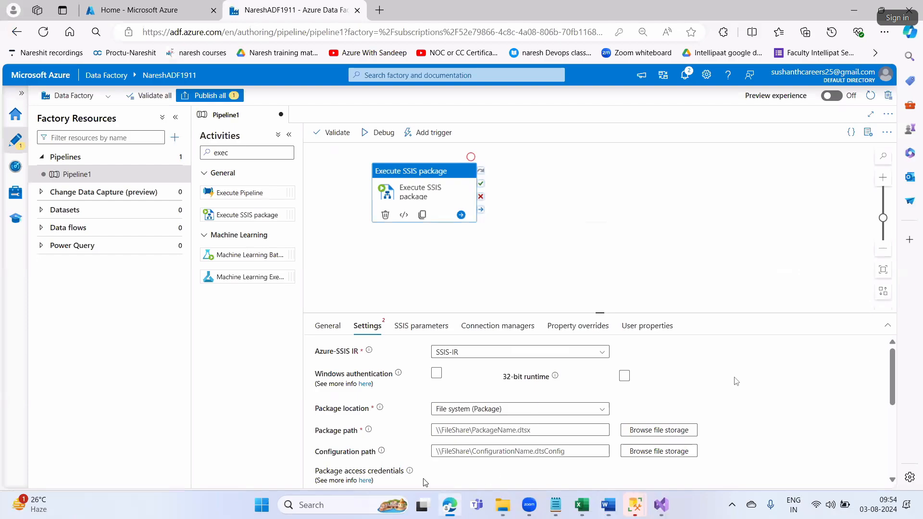
click(462, 409)
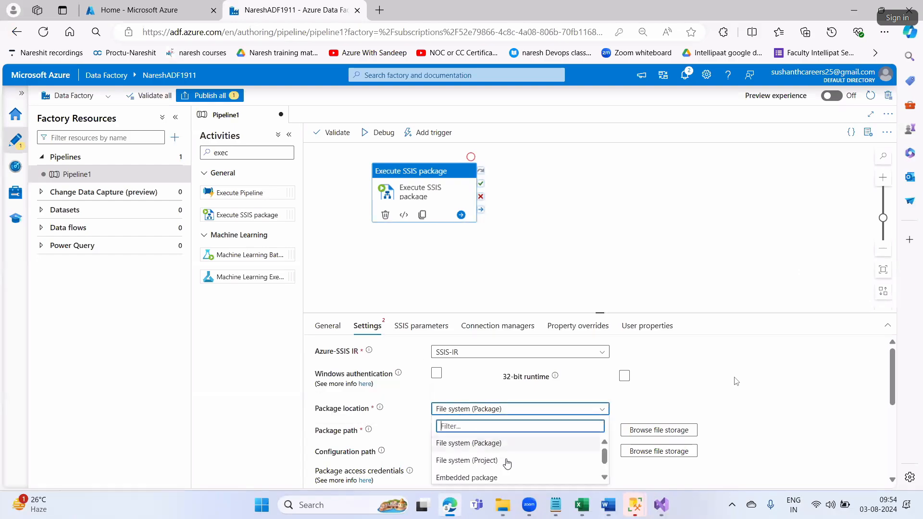
click(471, 478)
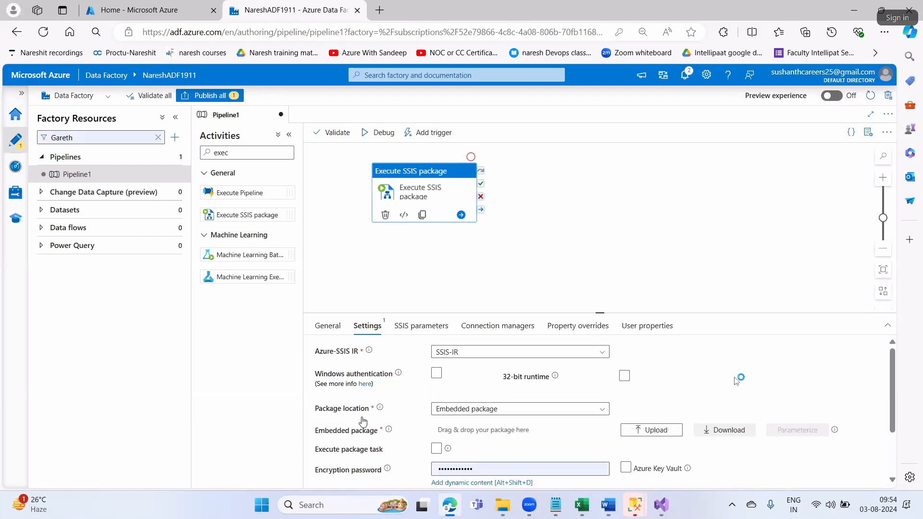
- Check the notes, then upload Package.dtsx from the NareshSSISProj project folder as the embedded package
key(alt+Tab)
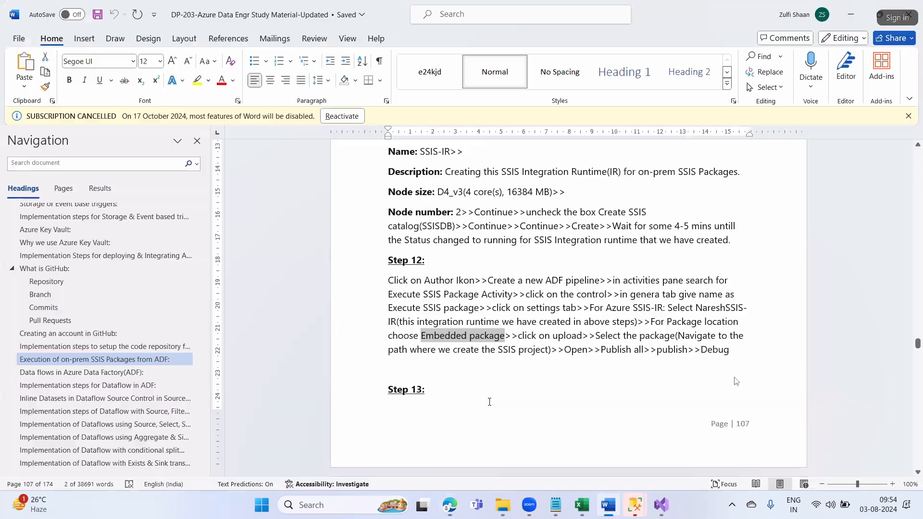
drag(519, 335, 582, 335)
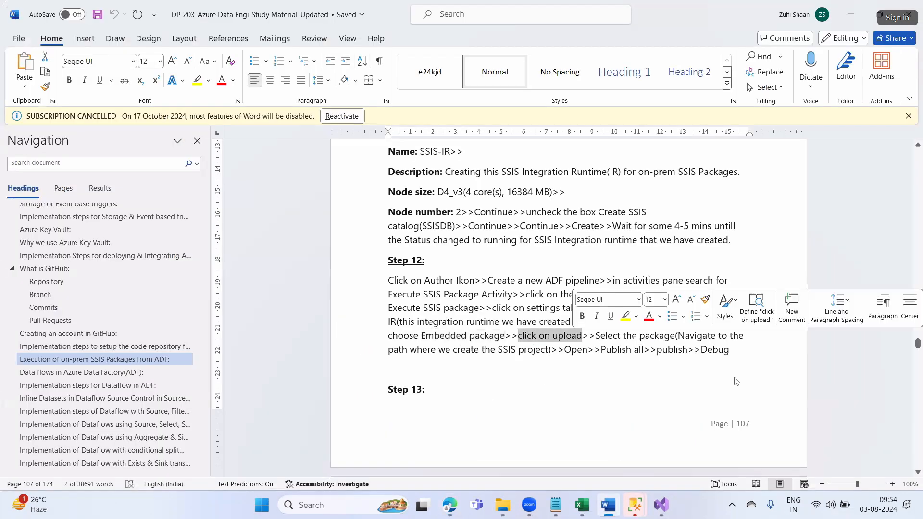
drag(646, 336, 677, 338)
key(alt+Tab)
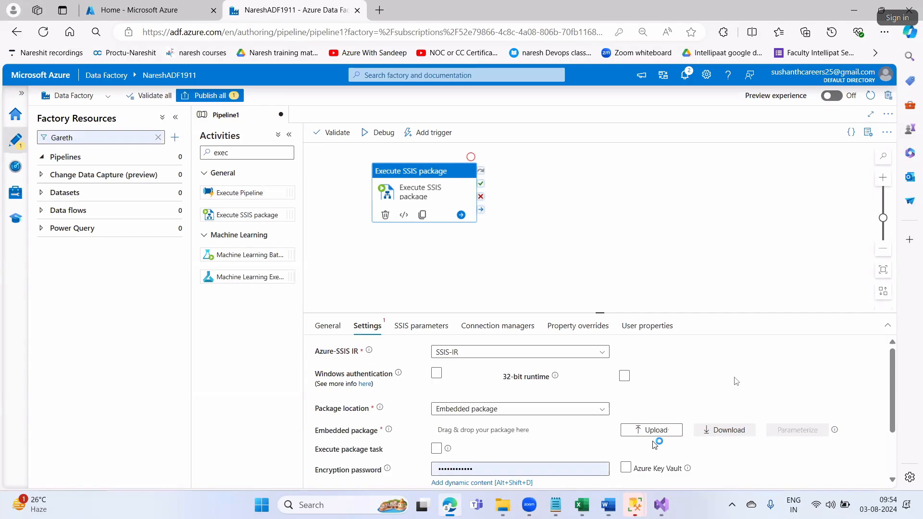
click(664, 429)
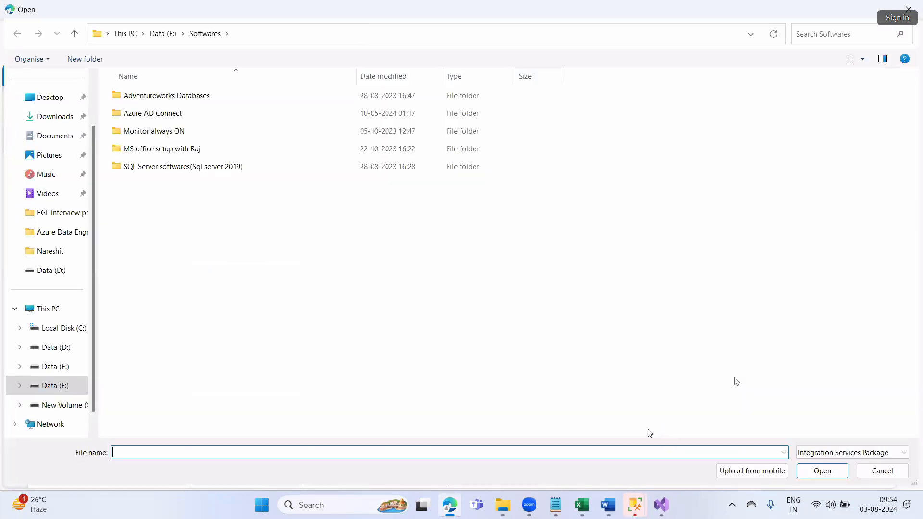
click(63, 405)
click(141, 99)
double_click(141, 98)
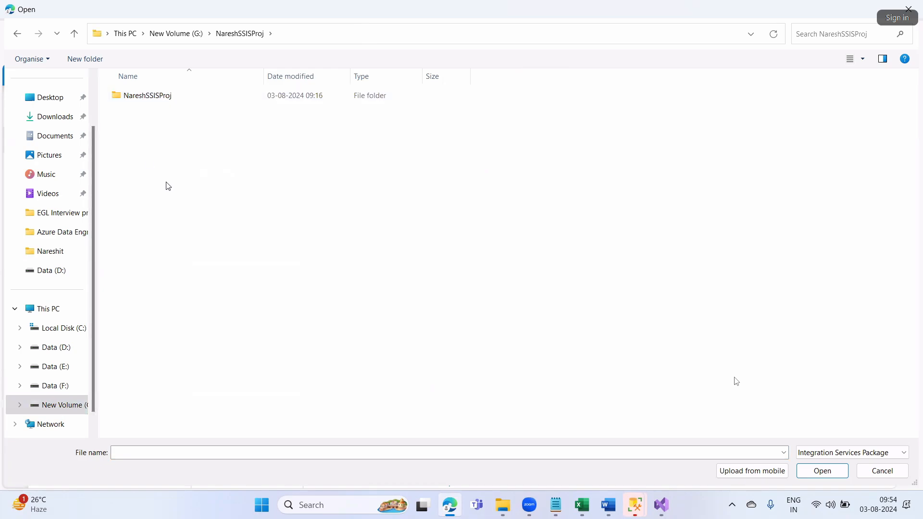
double_click(139, 97)
double_click(146, 114)
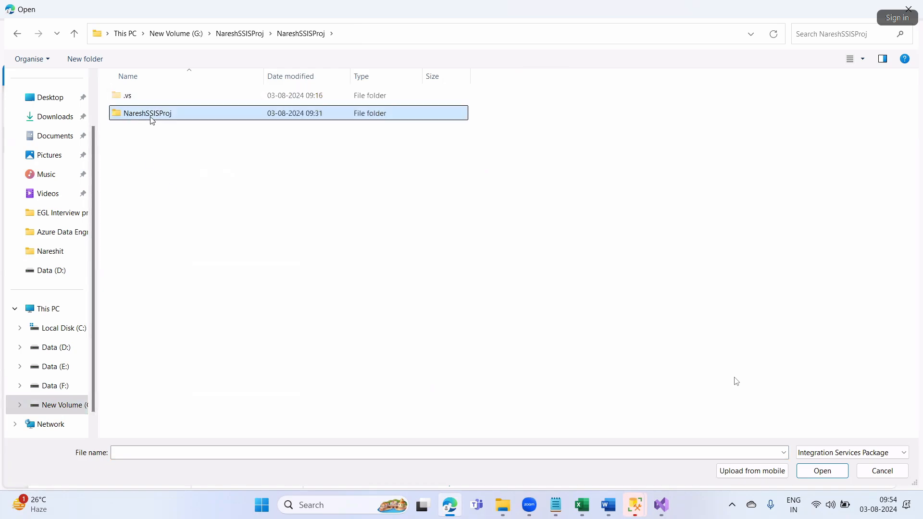
click(152, 132)
click(823, 471)
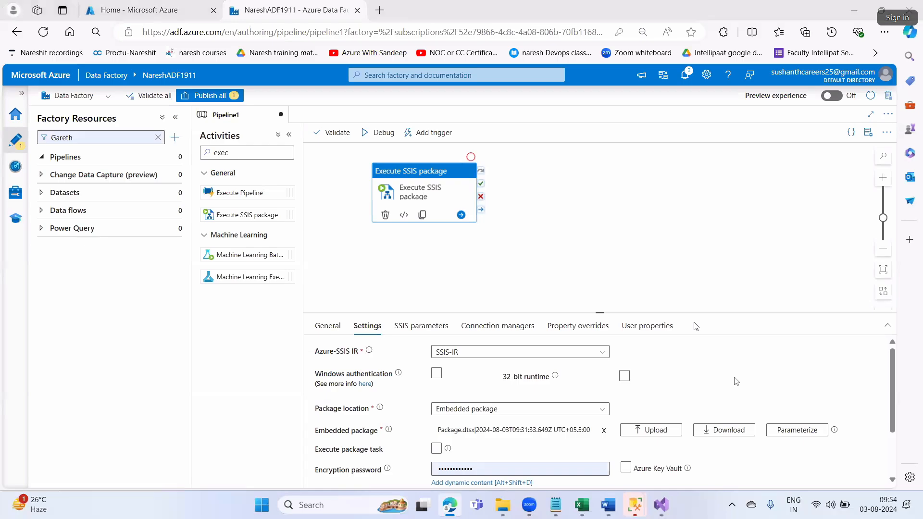
- Review the remaining instructions in the notes, then publish all pending pipeline changes
key(alt+Tab)
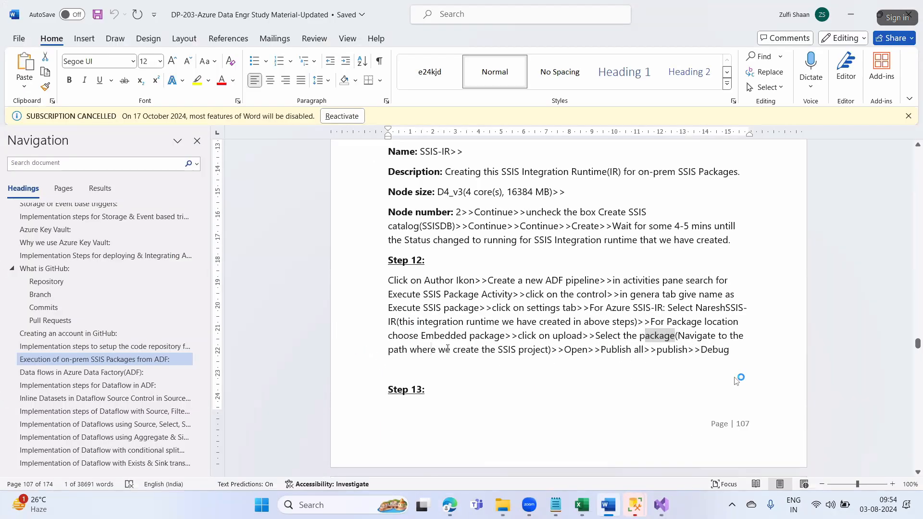
drag(411, 350, 533, 349)
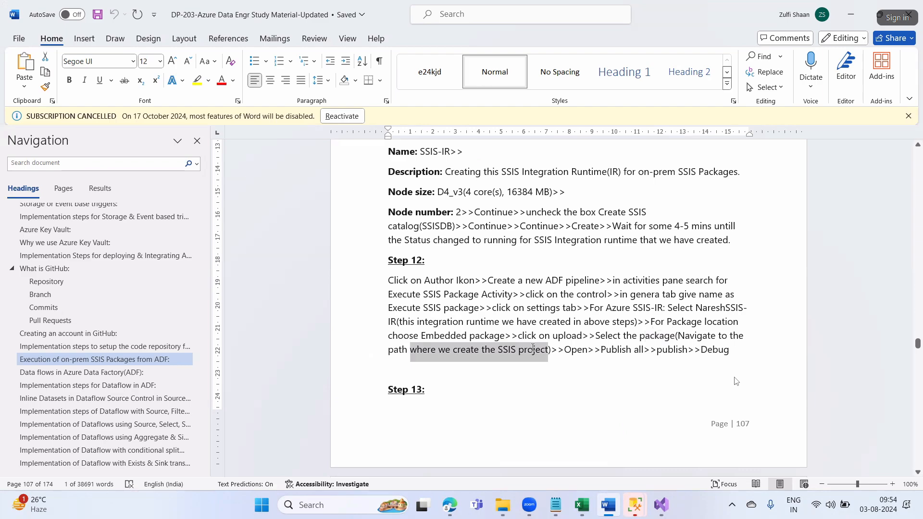
click(569, 350)
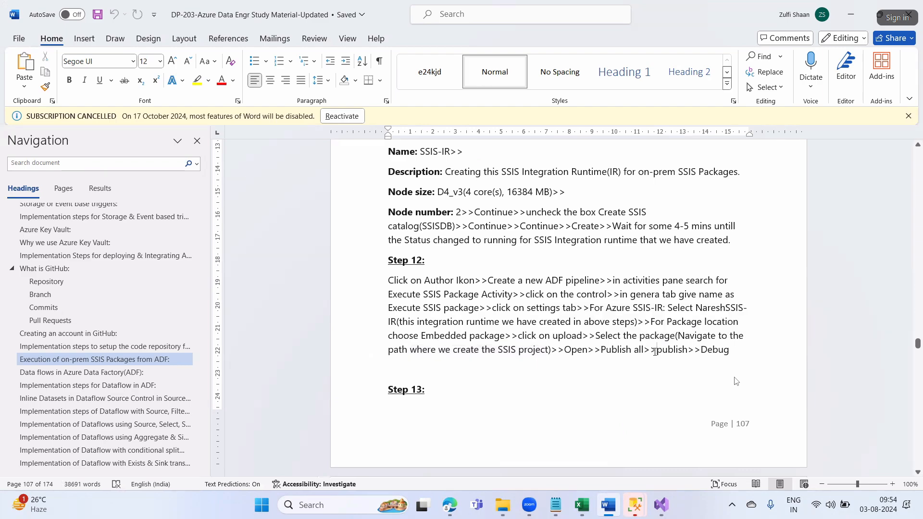
scroll(655, 352, down, 3)
key(alt+Tab)
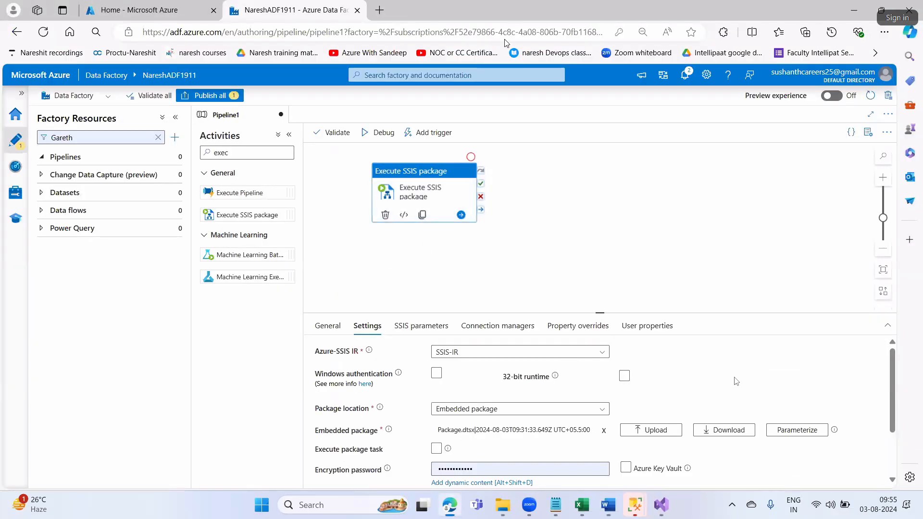
click(226, 96)
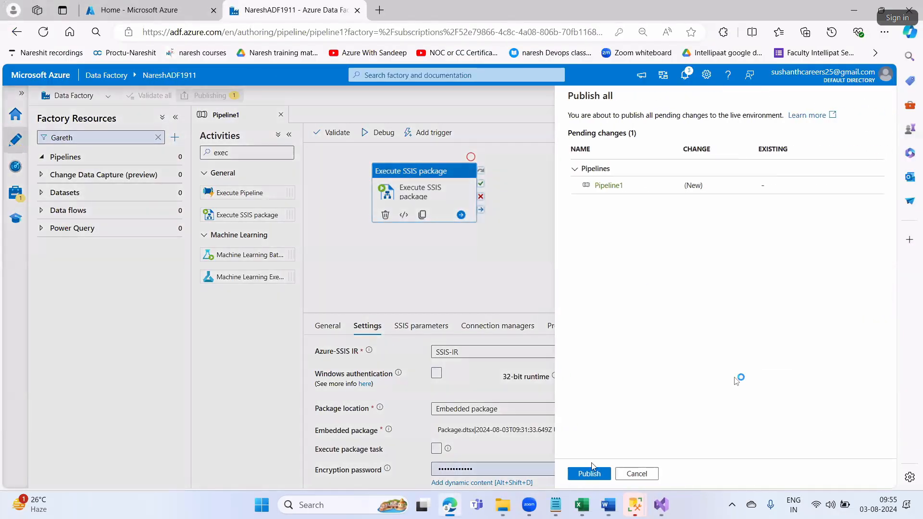
click(589, 475)
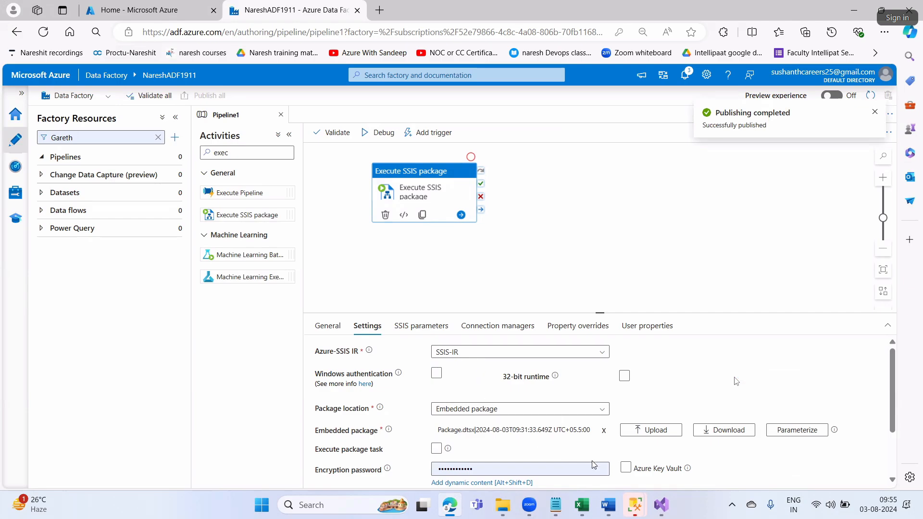
click(661, 505)
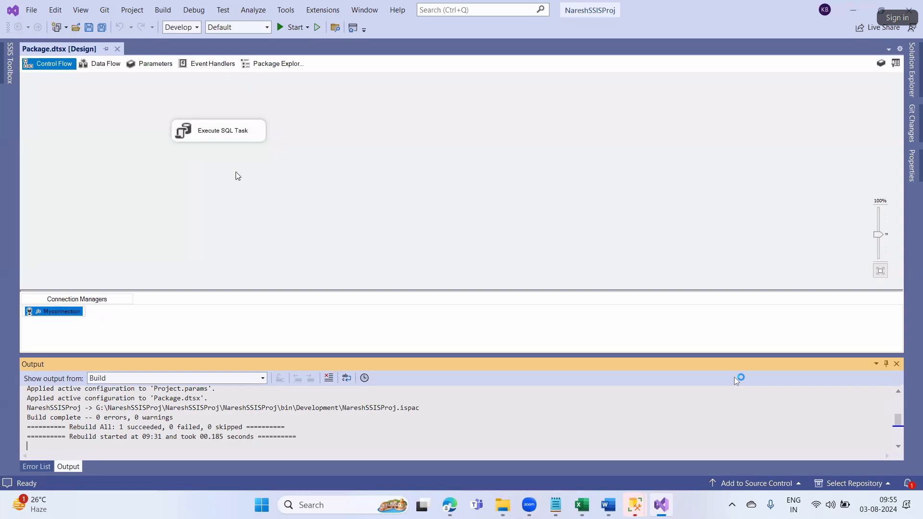
click(450, 505)
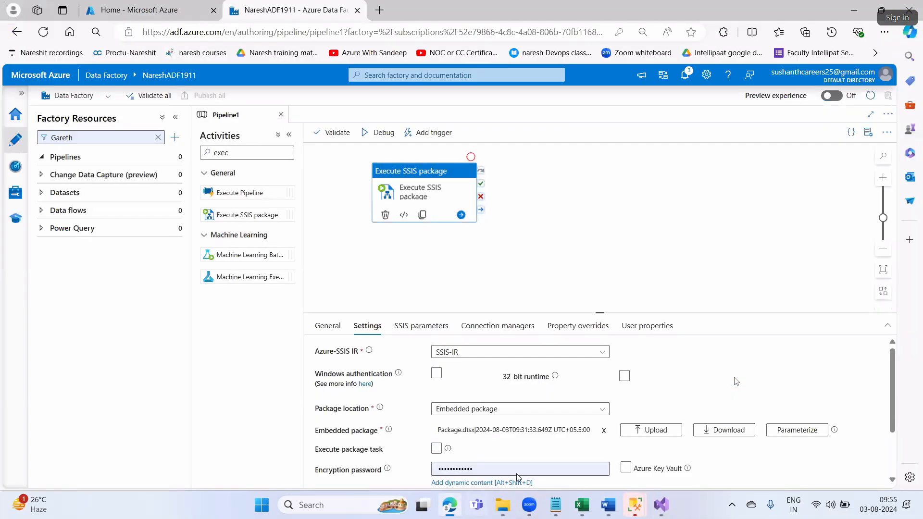
click(657, 431)
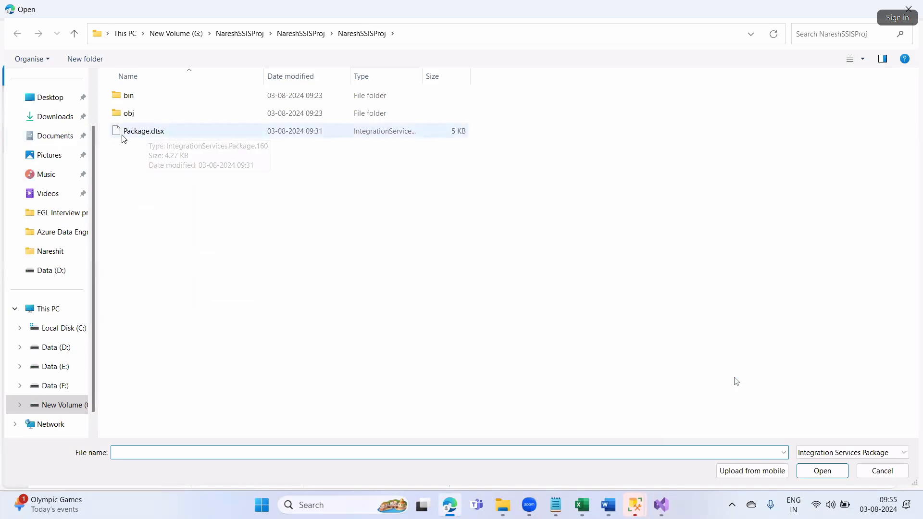
click(662, 505)
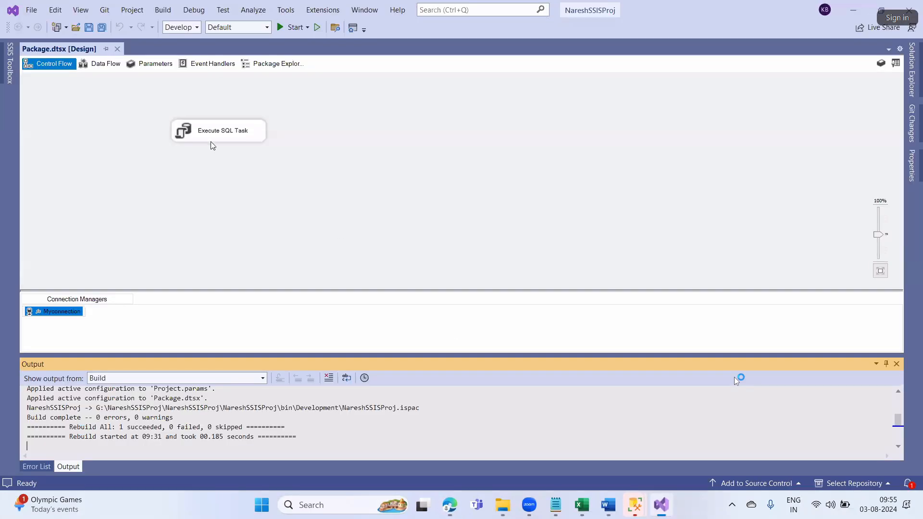
click(912, 74)
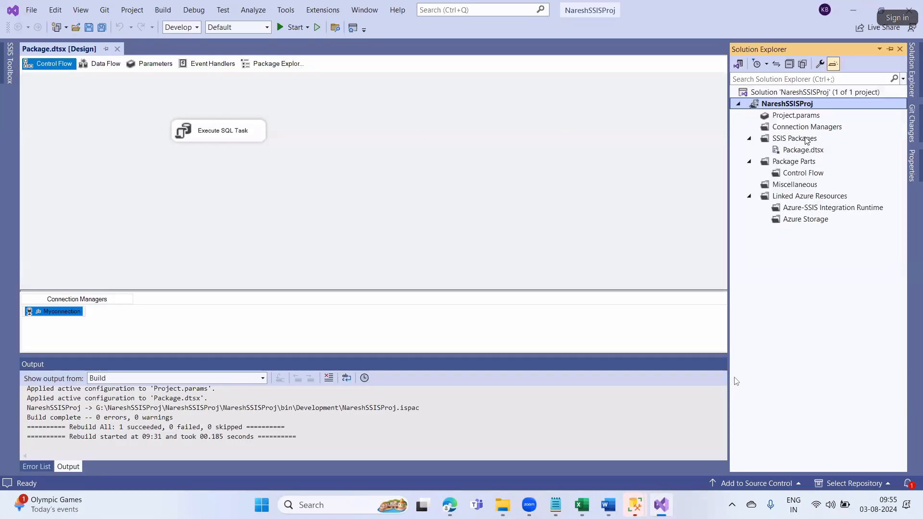
click(750, 162)
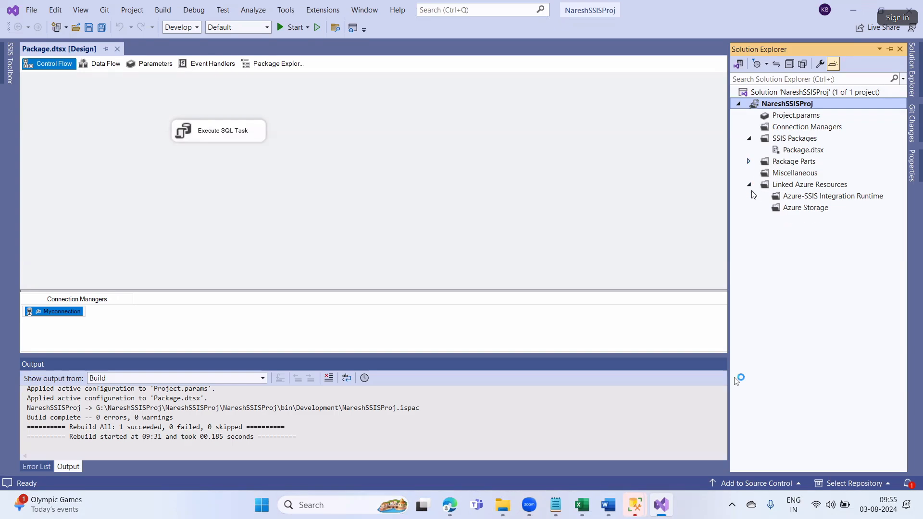
click(749, 185)
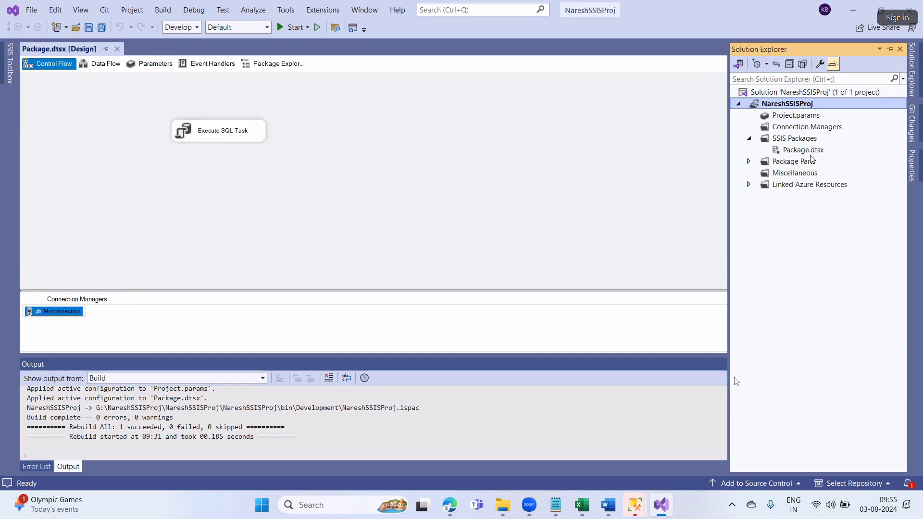
key(alt+Tab)
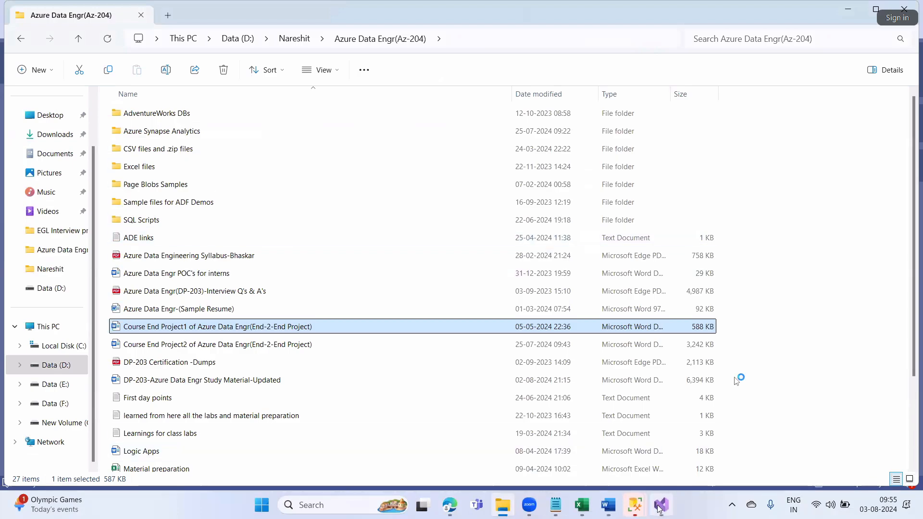
key(alt+Tab)
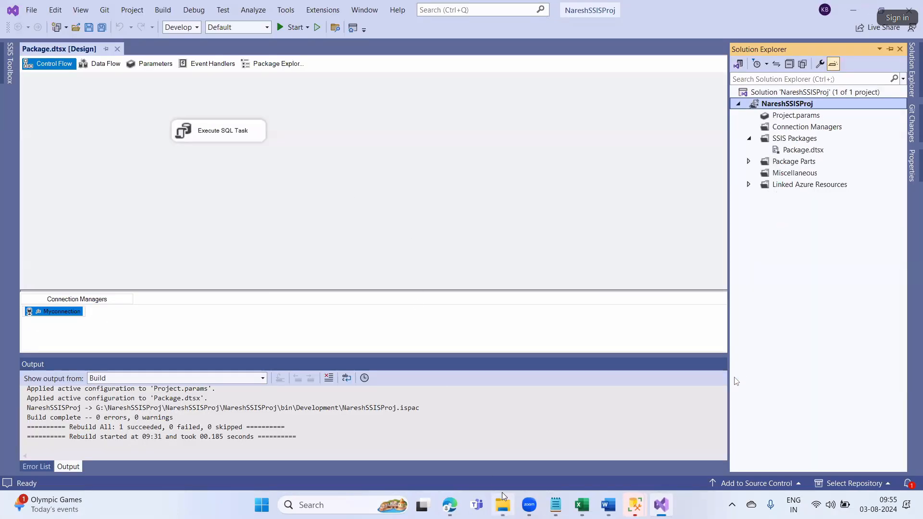
click(449, 505)
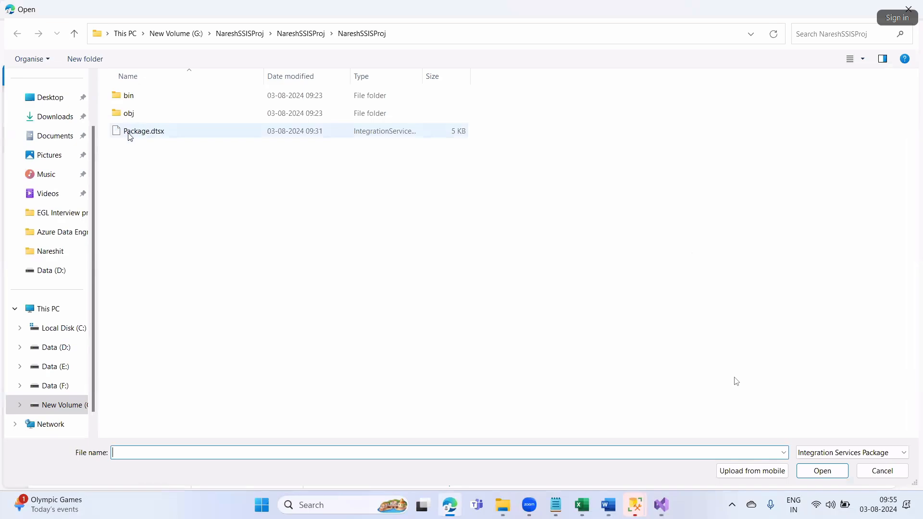
click(868, 473)
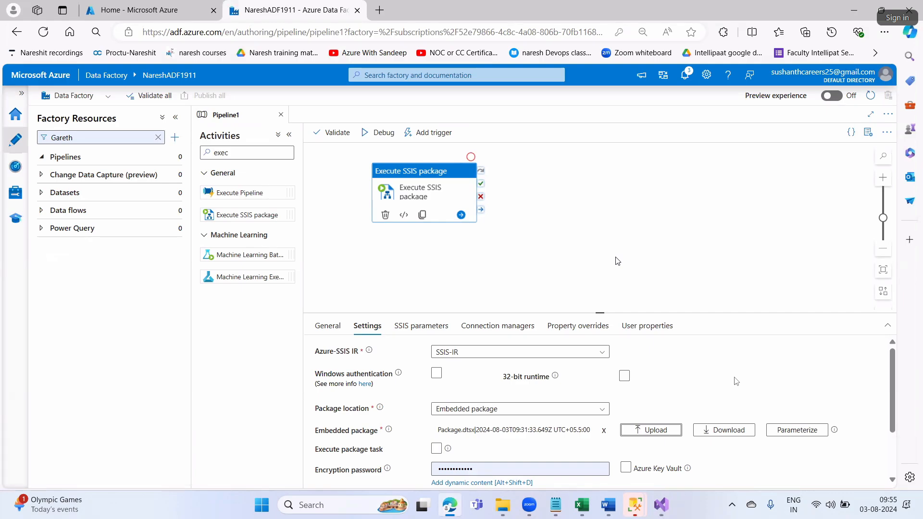
- Open the integration runtimes list and refresh it to check the SSIS-IR status
click(17, 201)
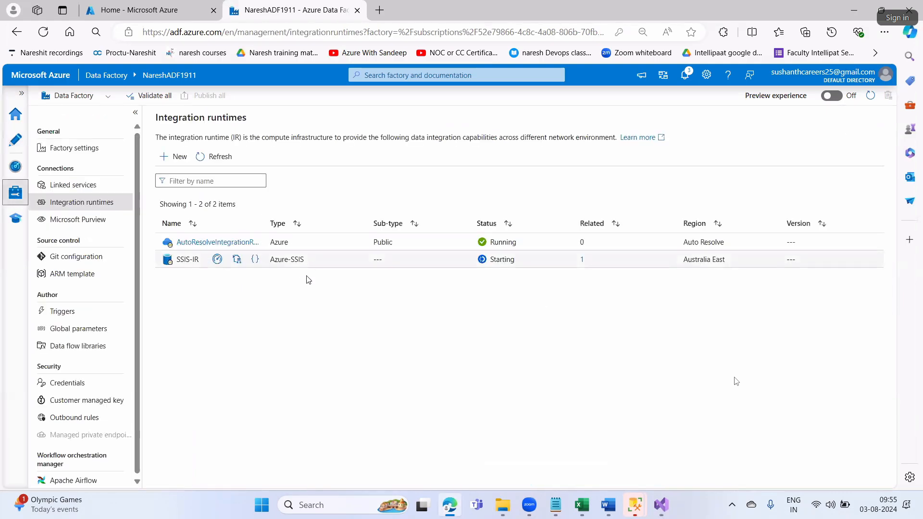
click(203, 157)
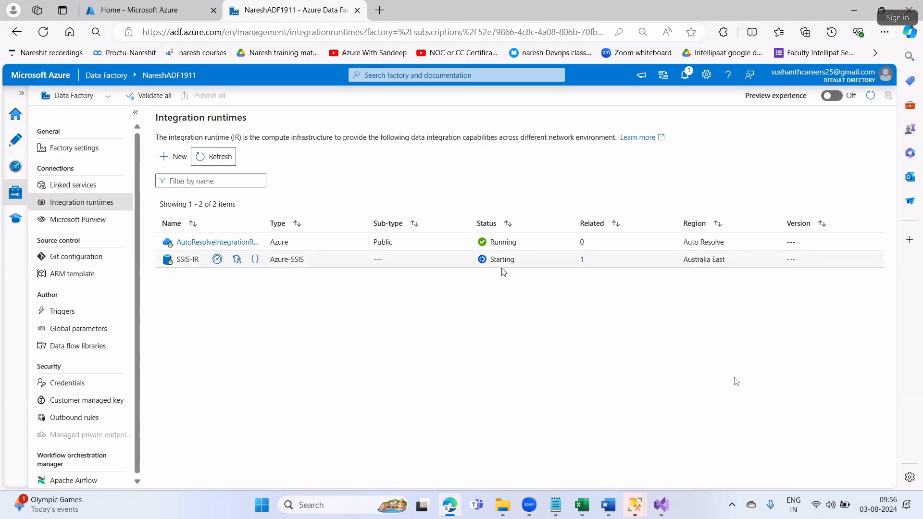
- Return to the pipeline and move the Execute SSIS package activity toward the canvas centre
click(16, 140)
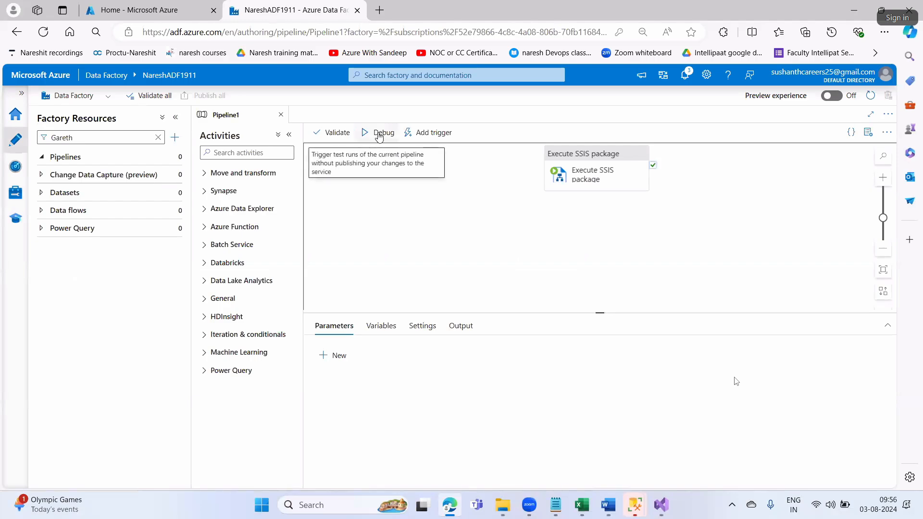
drag(580, 161, 475, 214)
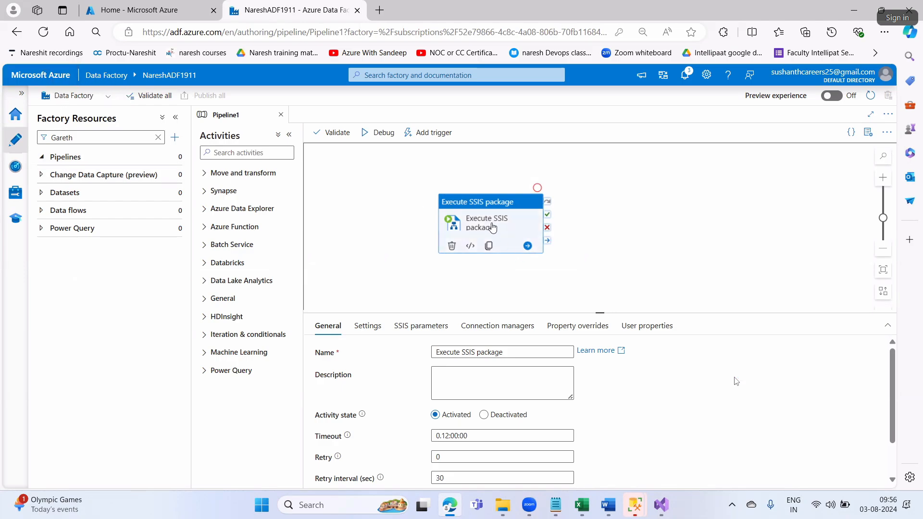
- Browse in File Explorer to the inner NareshSSISProj project folder and select Package.dtsx
click(503, 505)
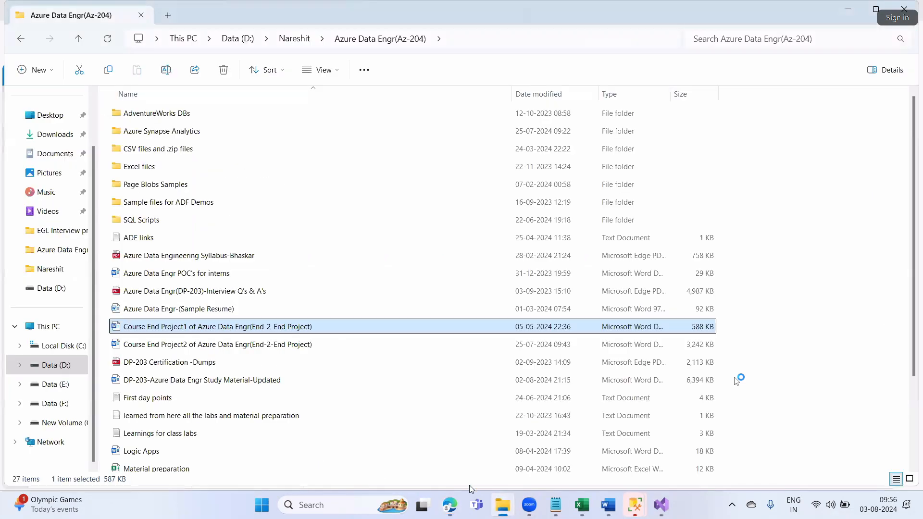
click(61, 424)
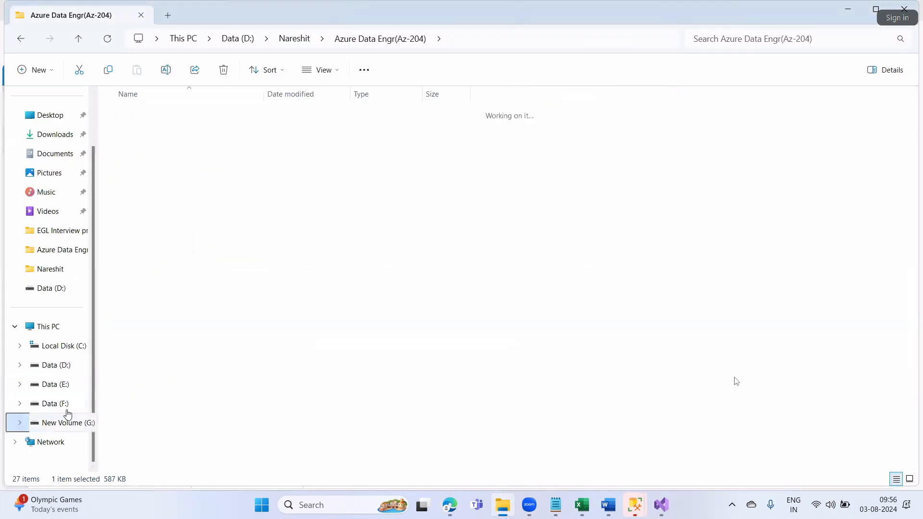
double_click(152, 114)
click(146, 114)
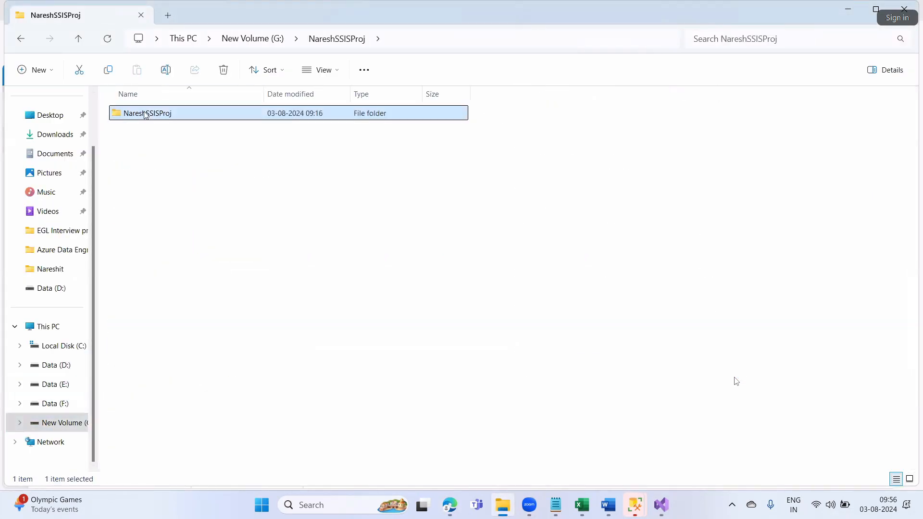
double_click(146, 114)
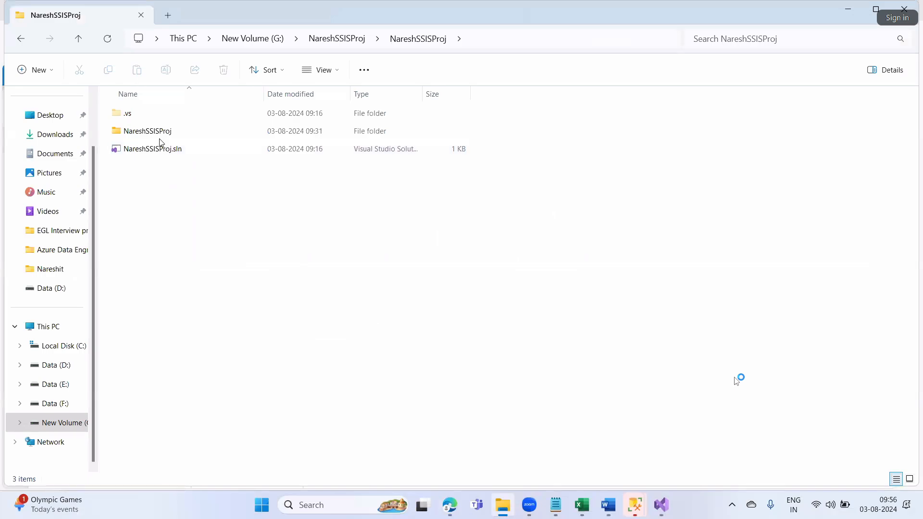
double_click(167, 132)
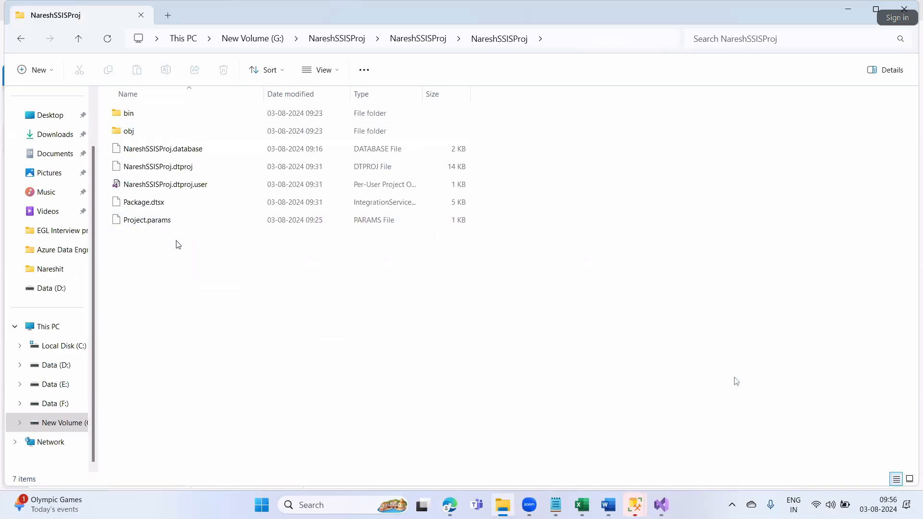
click(159, 205)
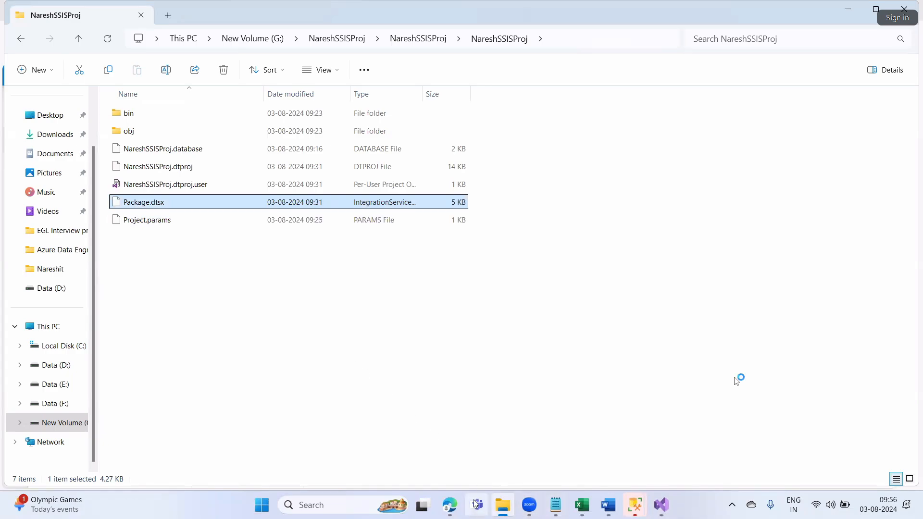
mouse_move(632, 511)
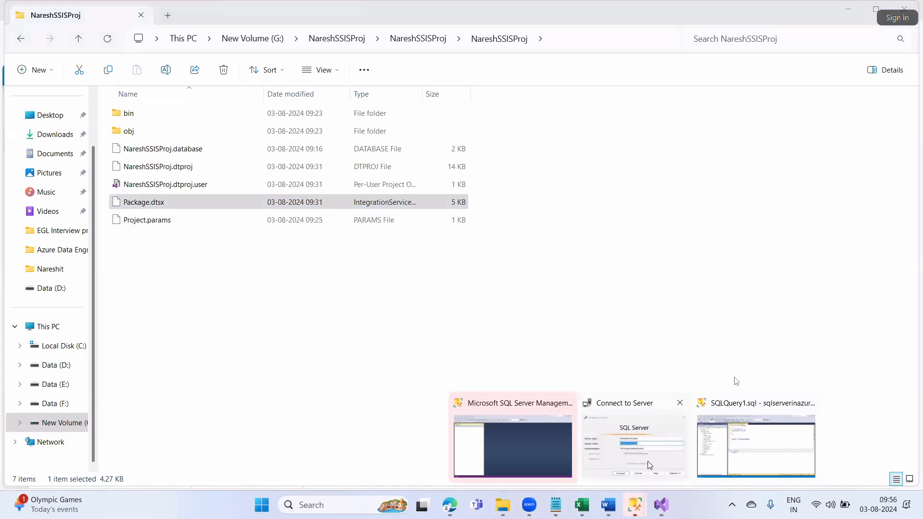
- Switch to SQL Server Management Studio and inspect the SSISLog table query
click(712, 435)
click(270, 311)
drag(342, 85, 393, 85)
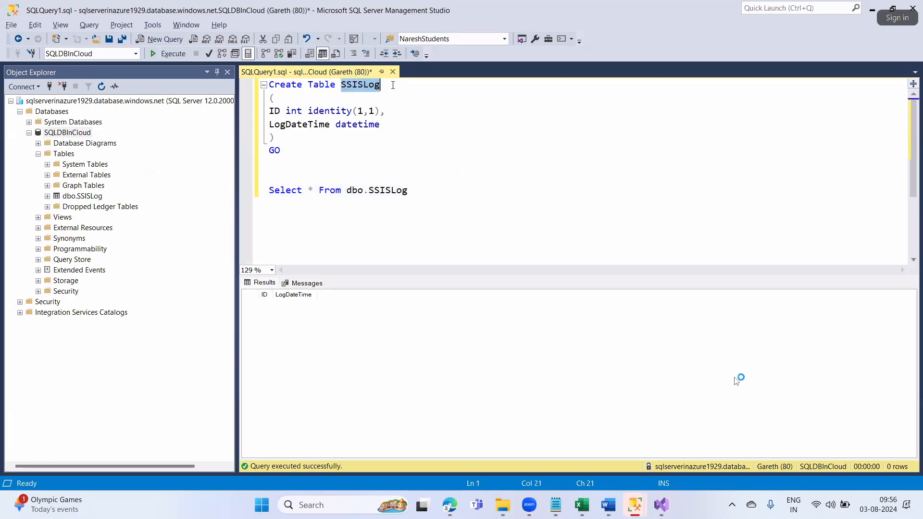
- Open NareshADF1911 from the portal's Data factories list, launch the studio, and refresh the integration runtimes list
click(450, 511)
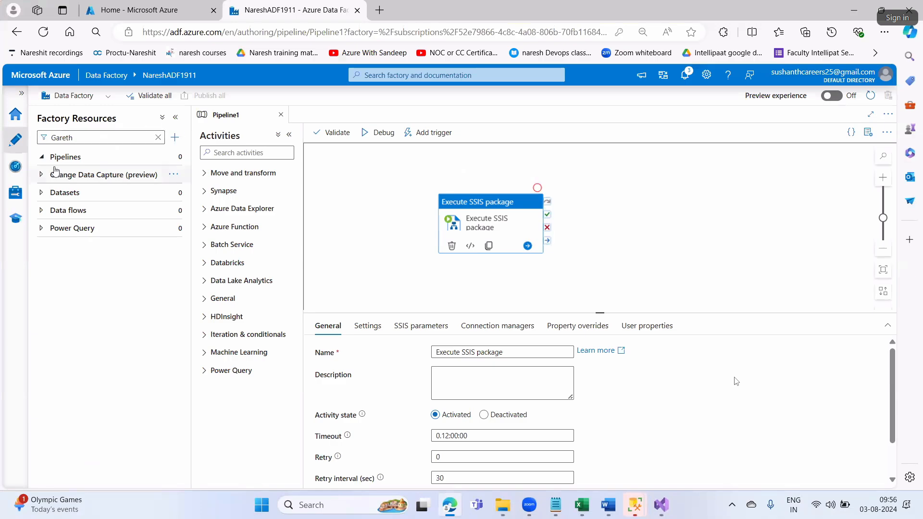
click(149, 9)
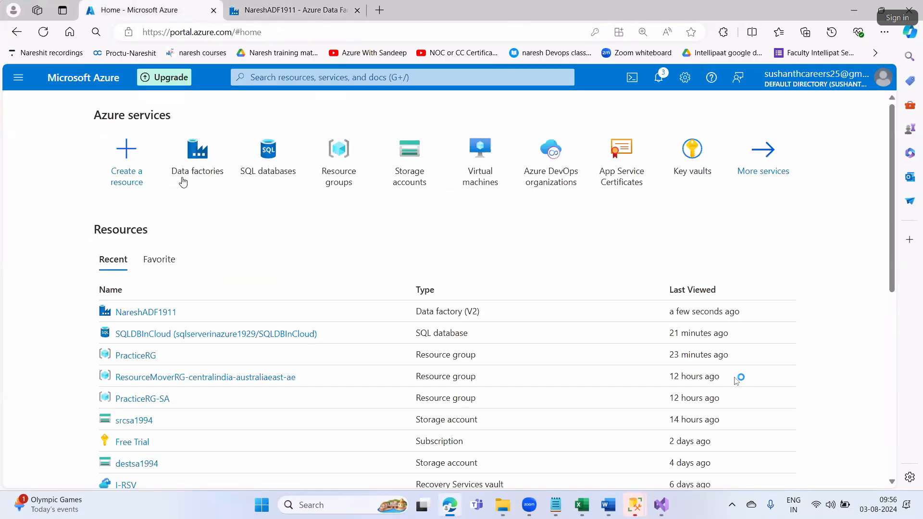
click(211, 174)
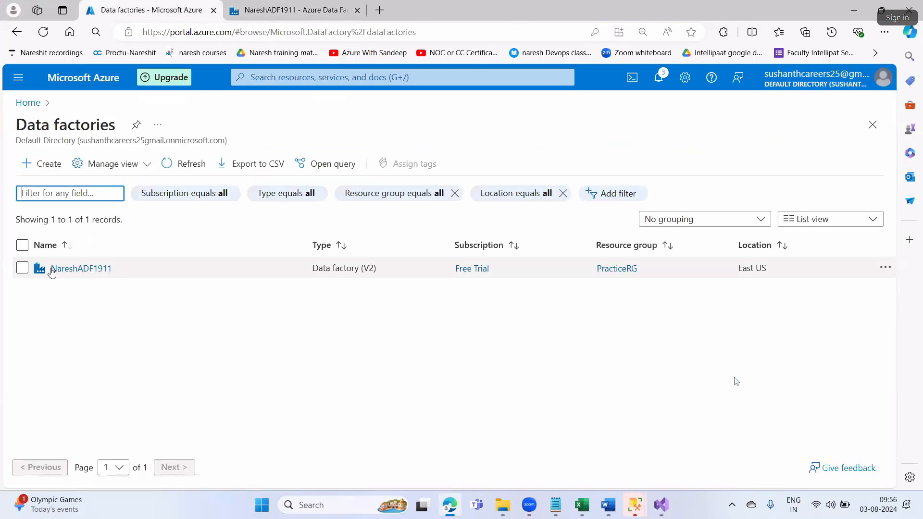
click(59, 270)
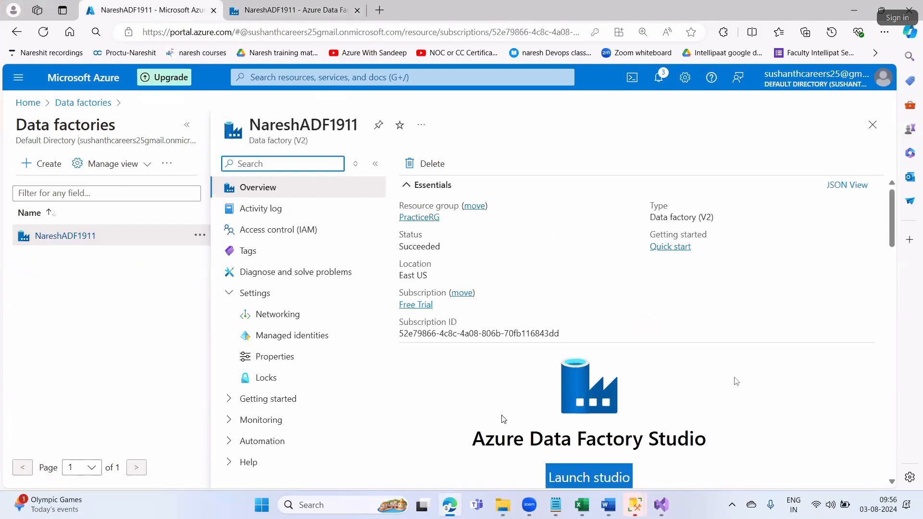
click(589, 479)
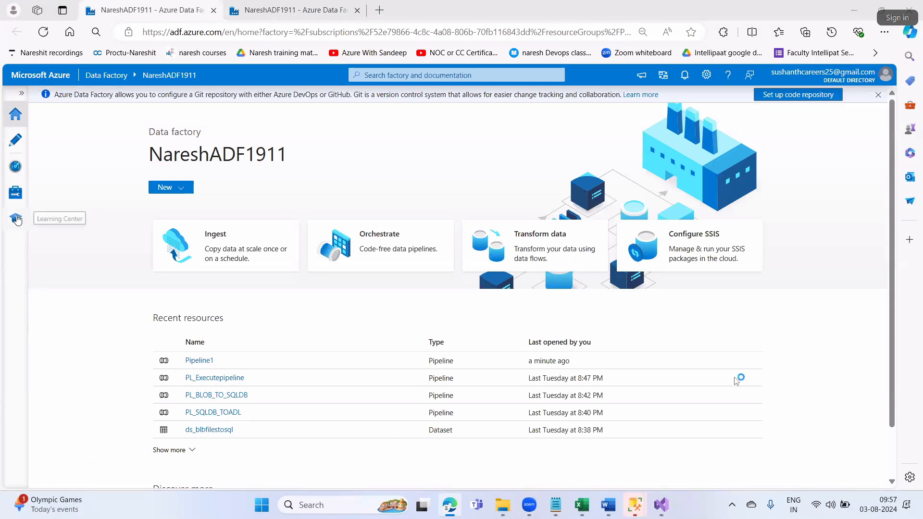
click(22, 202)
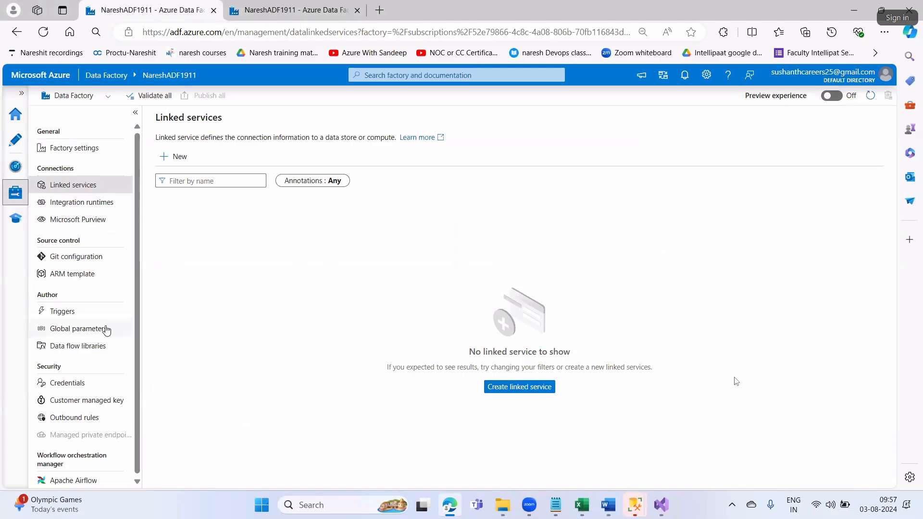
click(93, 203)
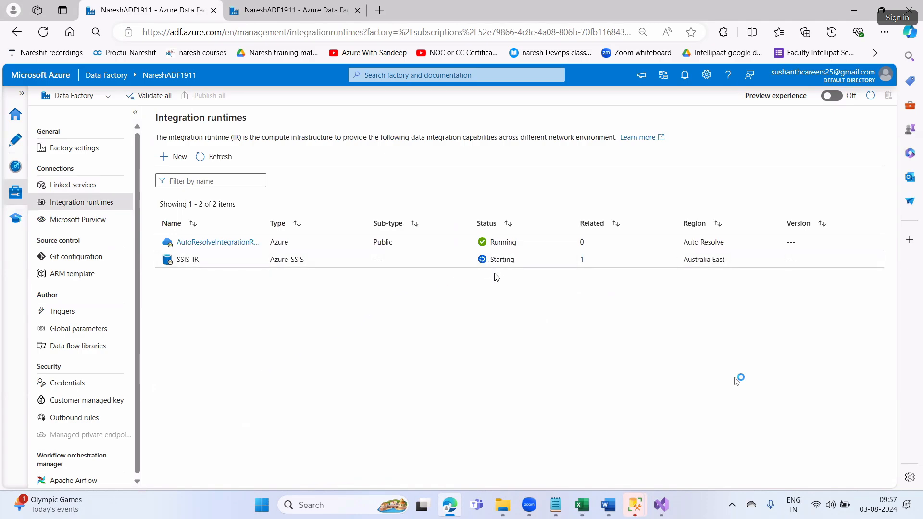
click(228, 161)
- Read the study notes on verifying the SSIS execution and scheduling the package with a trigger
click(609, 505)
scroll(736, 381, down, 3)
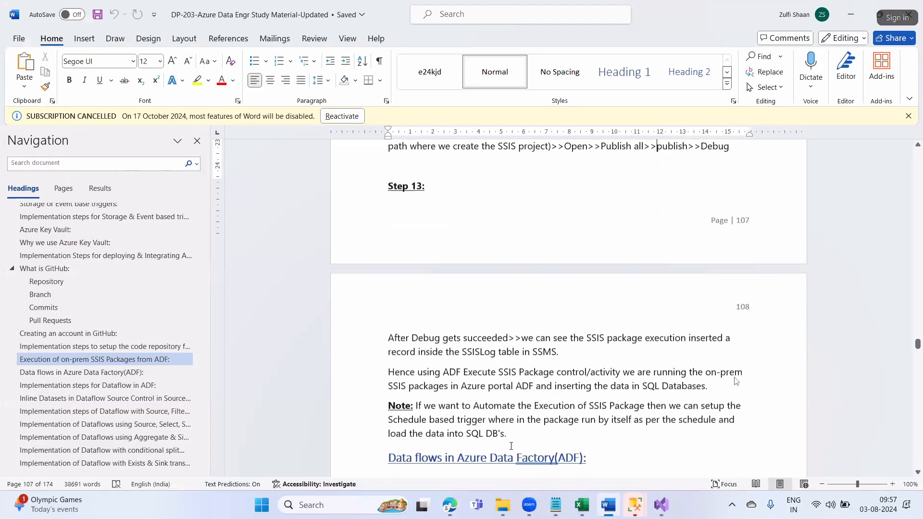
drag(443, 310, 556, 323)
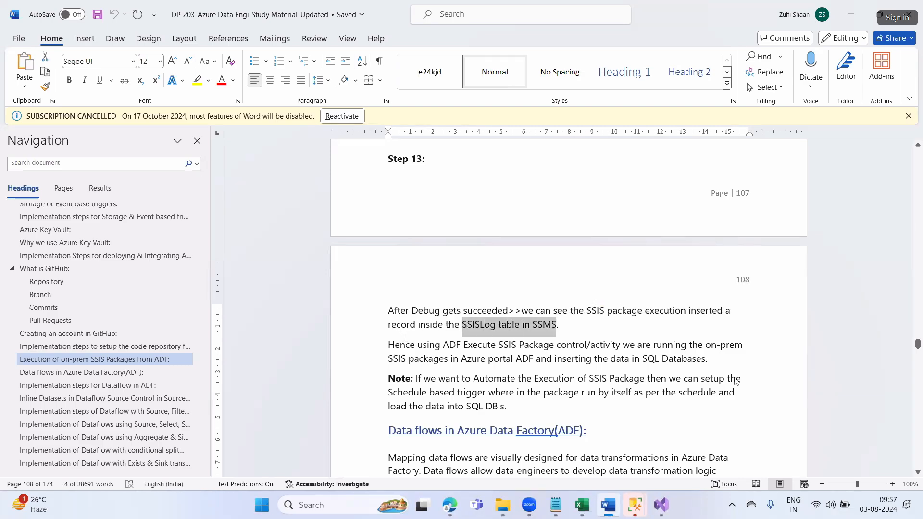
drag(394, 347, 672, 353)
click(641, 378)
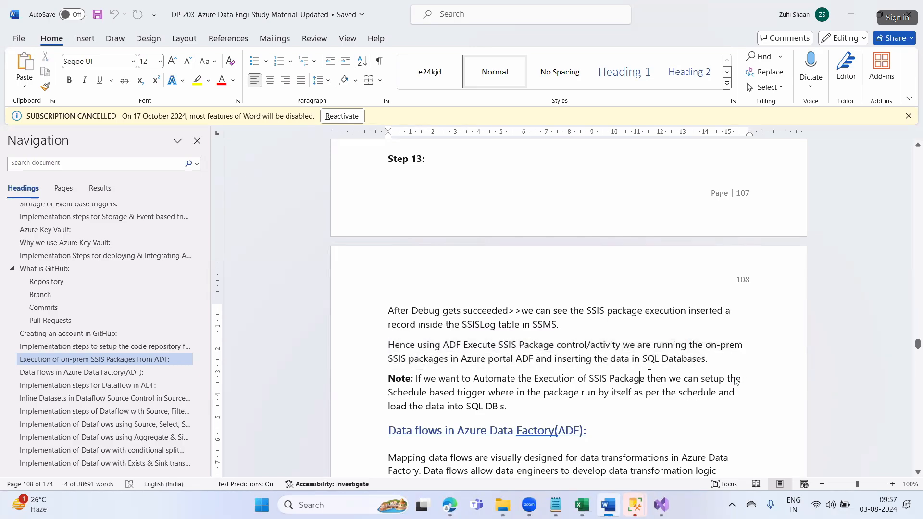
drag(392, 357, 705, 361)
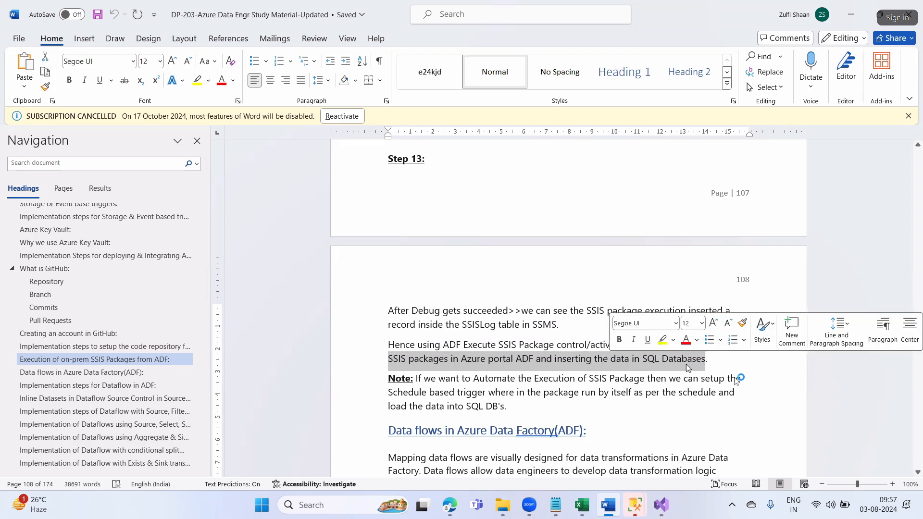
drag(473, 378, 735, 380)
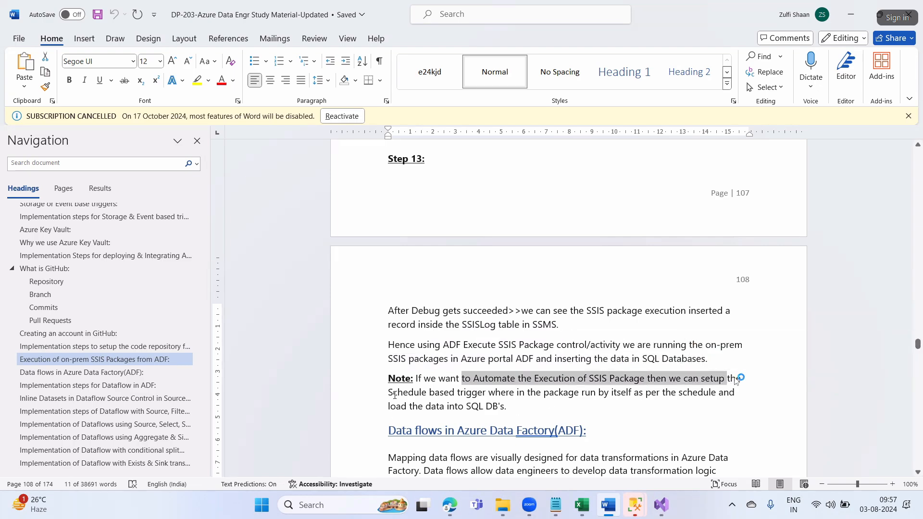
drag(396, 393, 484, 394)
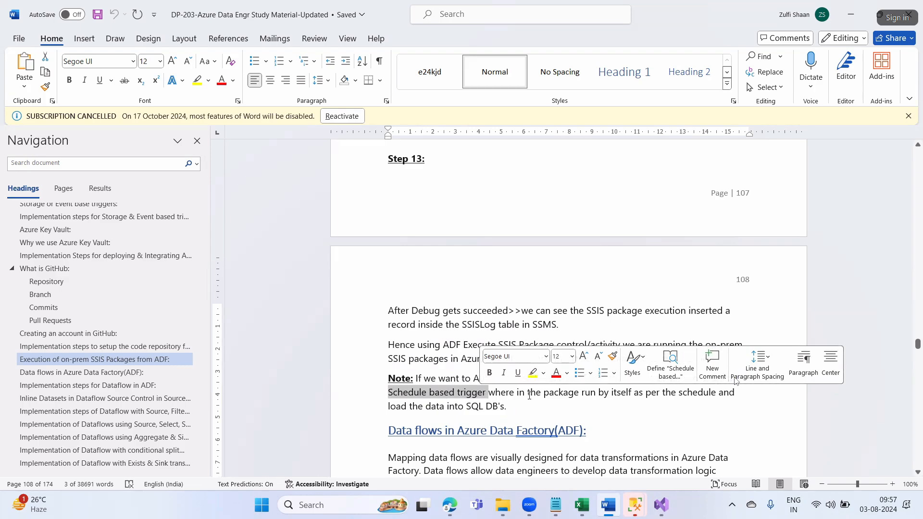
drag(543, 394, 720, 394)
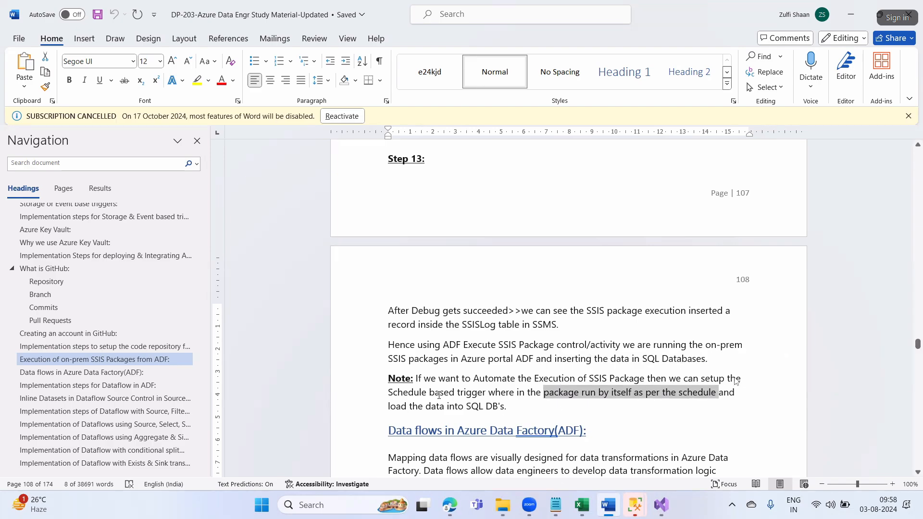
drag(409, 414, 507, 412)
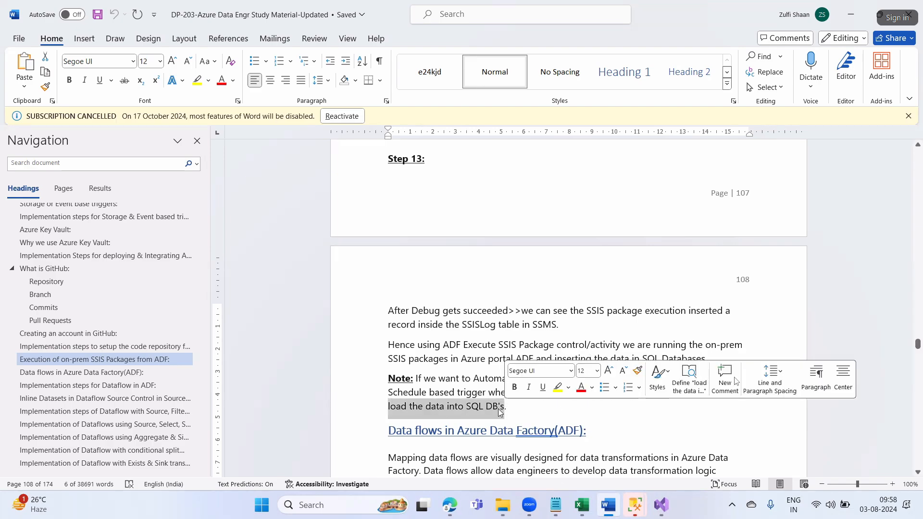
click(430, 393)
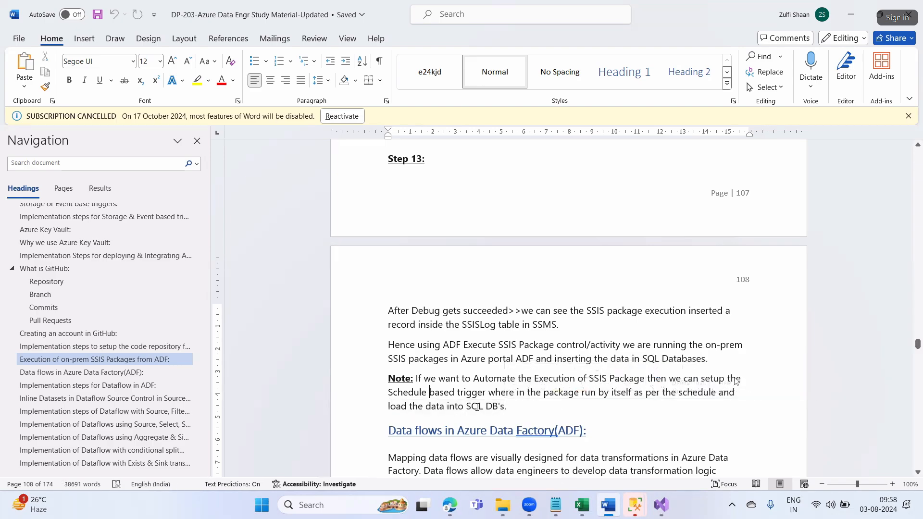
drag(507, 406, 390, 380)
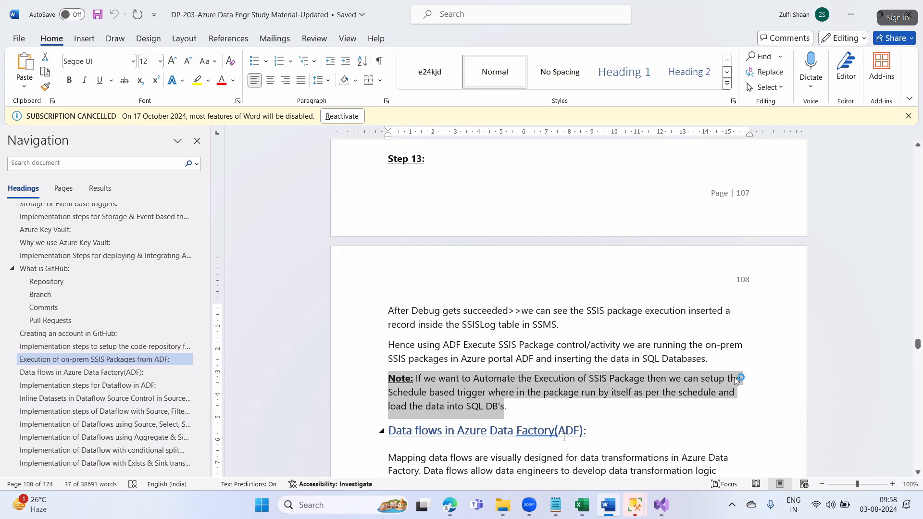
- Refresh the integration runtimes list and check the pipeline tab for the SSIS-IR status
click(449, 506)
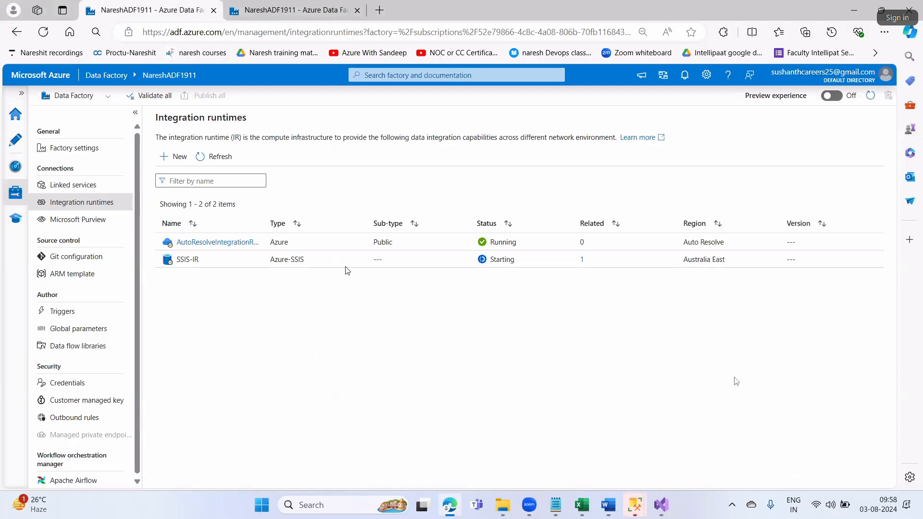
click(219, 156)
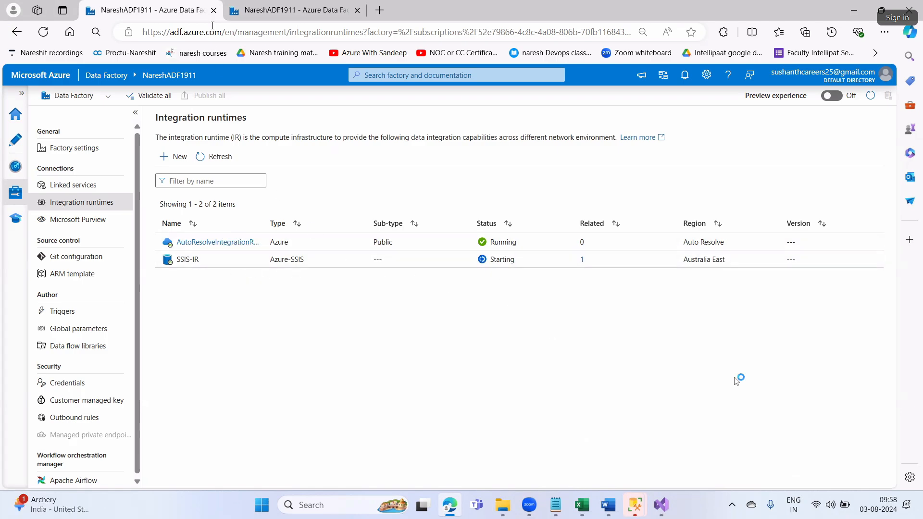
click(256, 13)
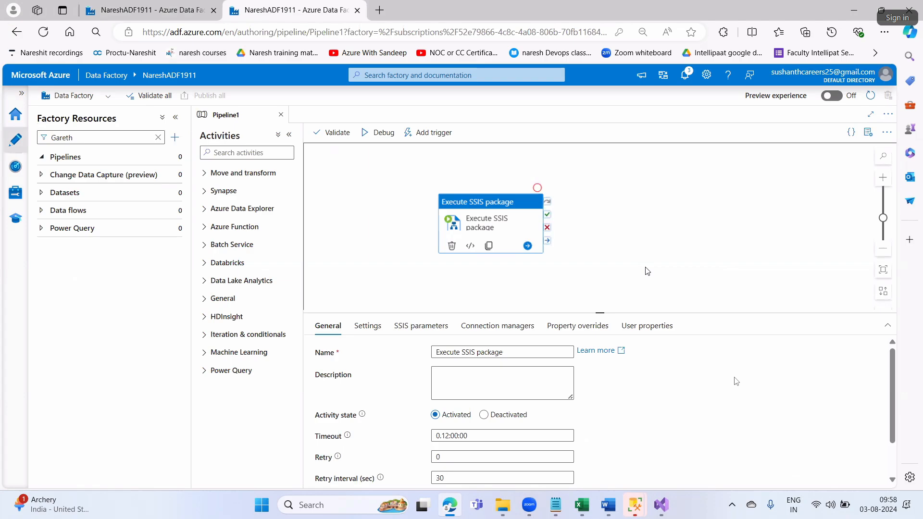
click(144, 11)
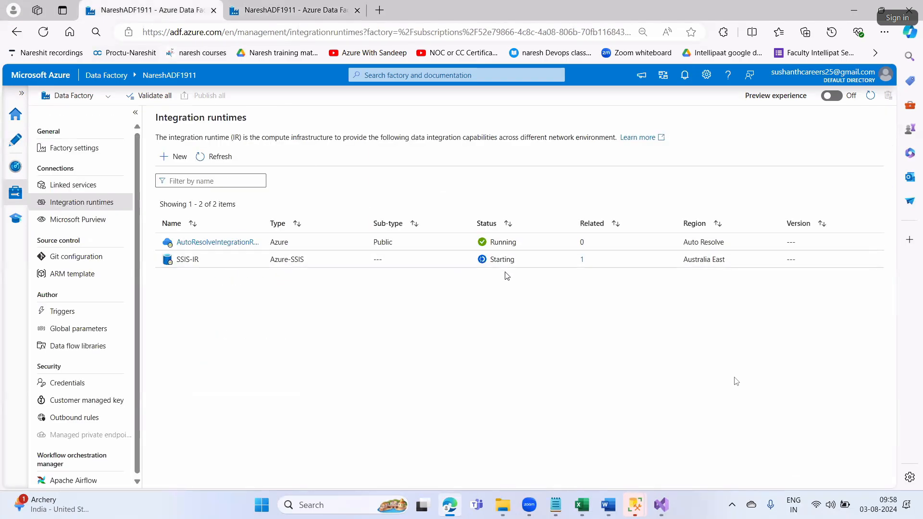
click(263, 14)
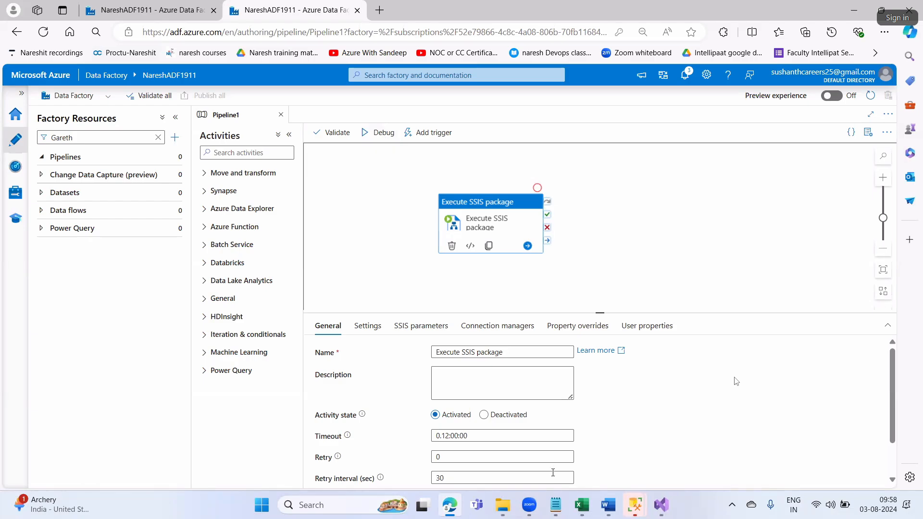
- Review the notes' closing remarks and the Data flows in Azure Data Factory section
mouse_move(631, 509)
click(800, 448)
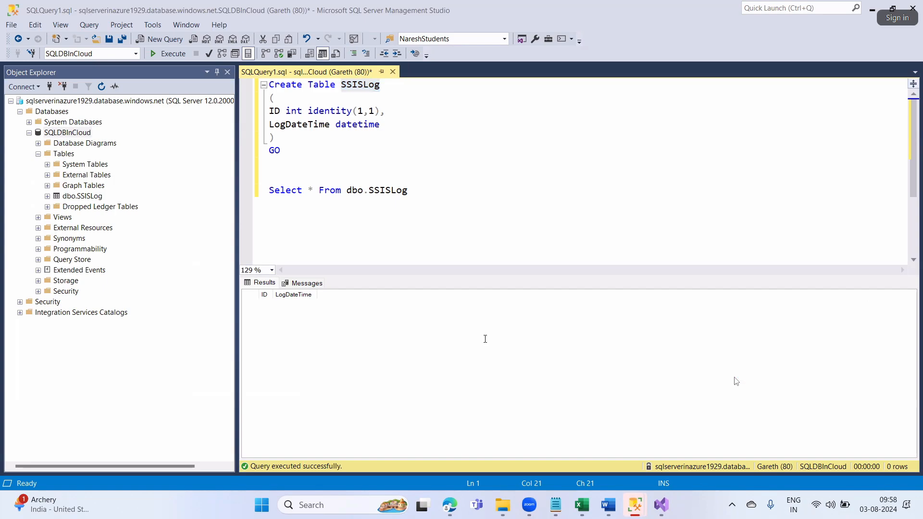
click(608, 505)
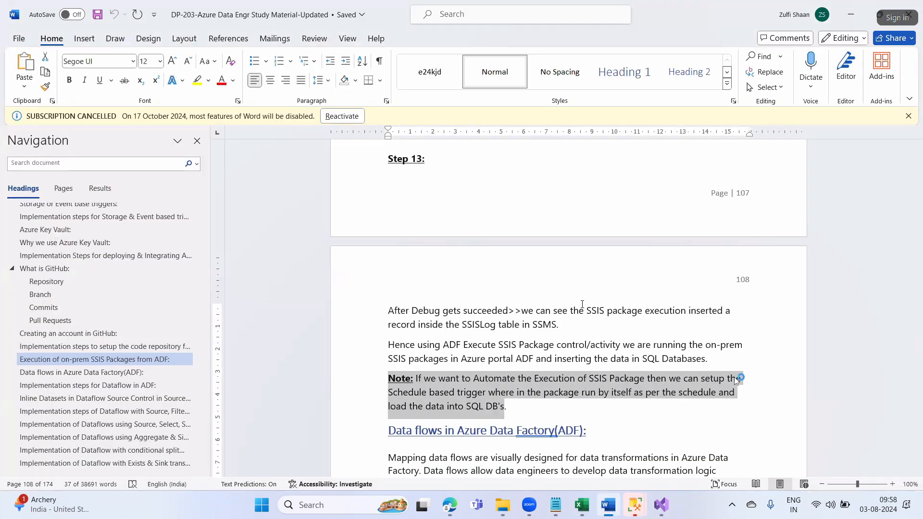
click(492, 380)
scroll(492, 380, down, 2)
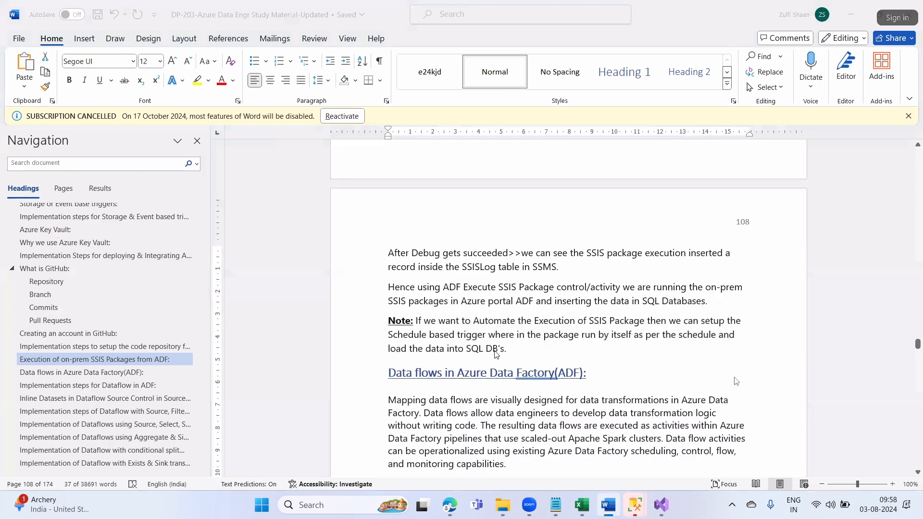
triple_click(514, 355)
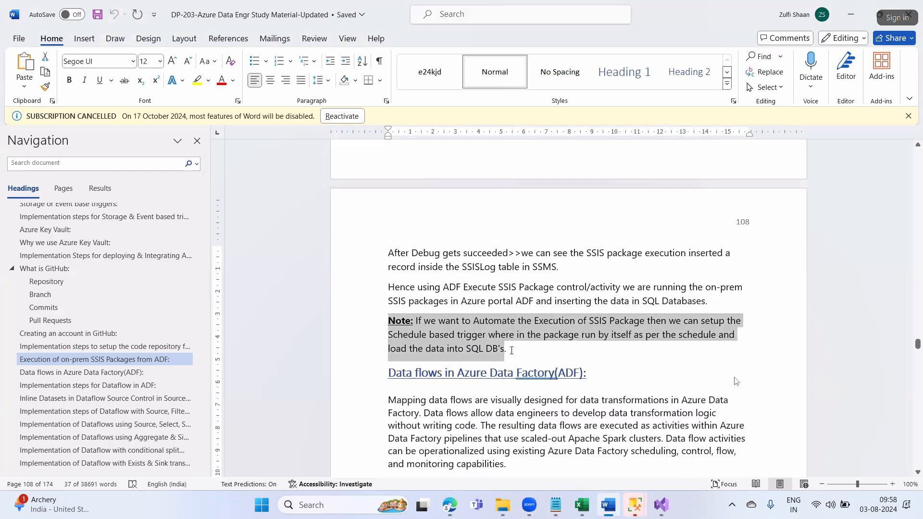
scroll(511, 351, down, 4)
click(521, 373)
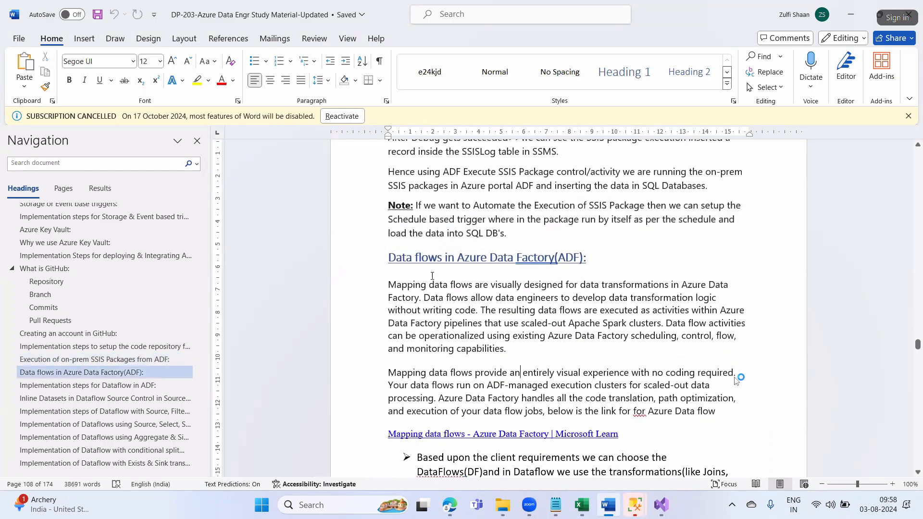
drag(405, 258, 488, 259)
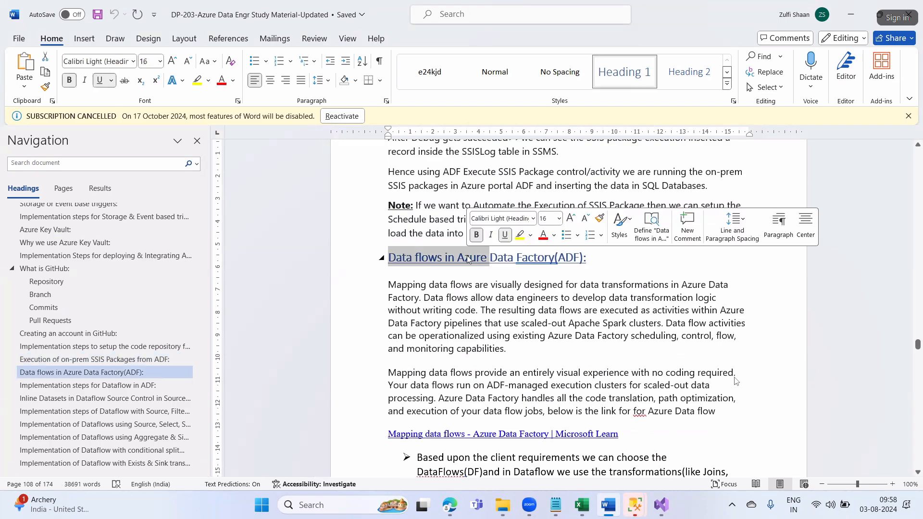
click(422, 262)
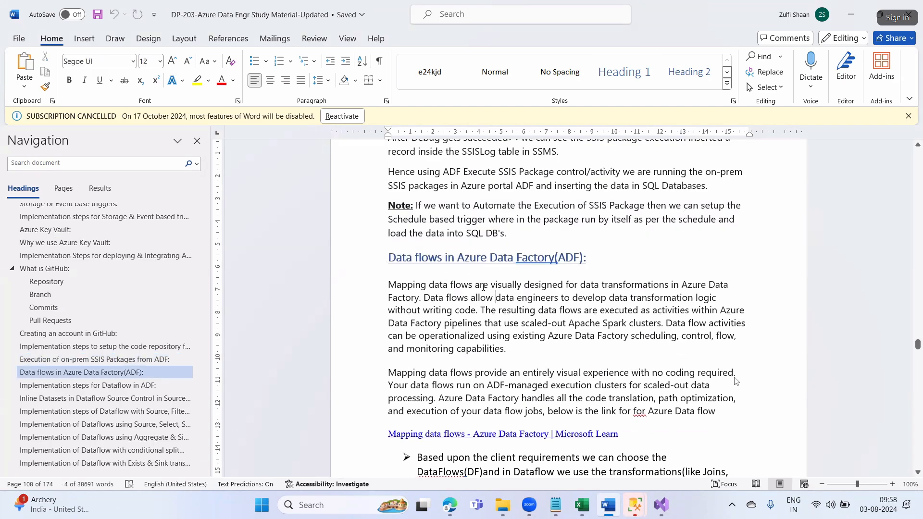
drag(397, 257, 592, 260)
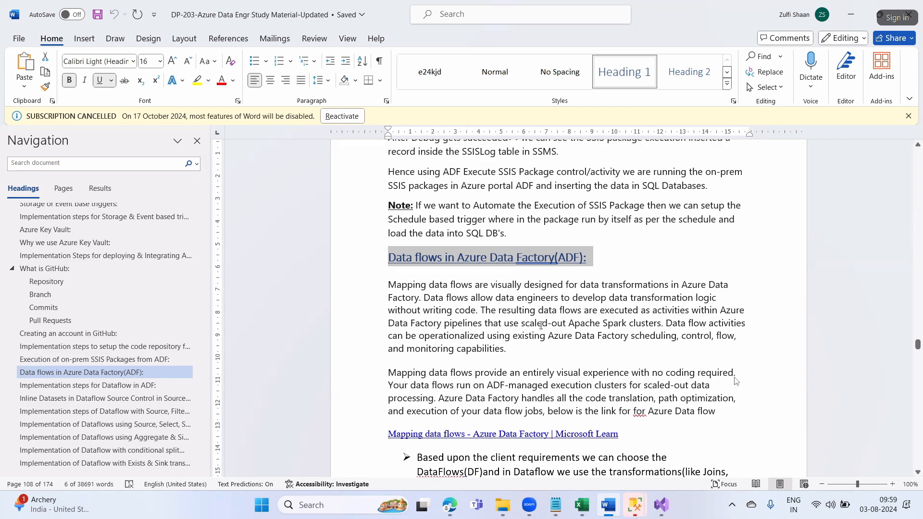
click(475, 313)
- Return to the Data Factory tabs and refresh the integration runtimes list again
mouse_move(660, 509)
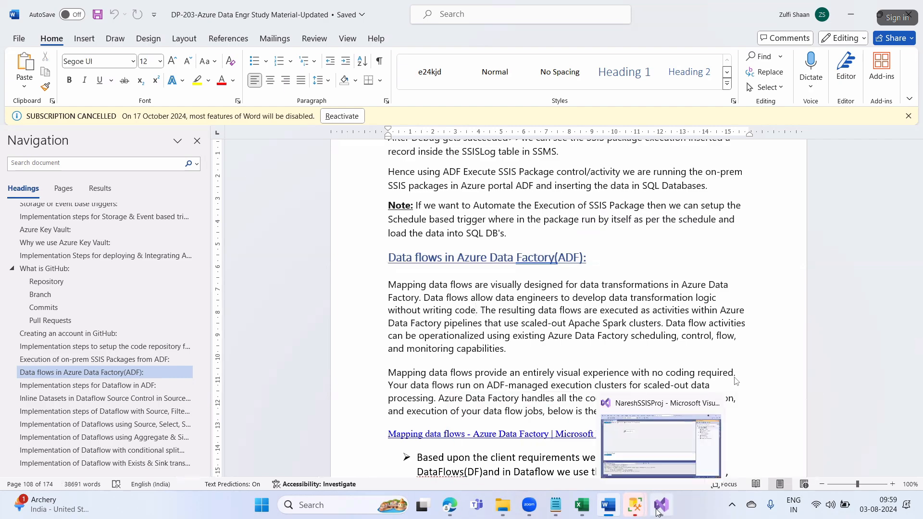
click(450, 510)
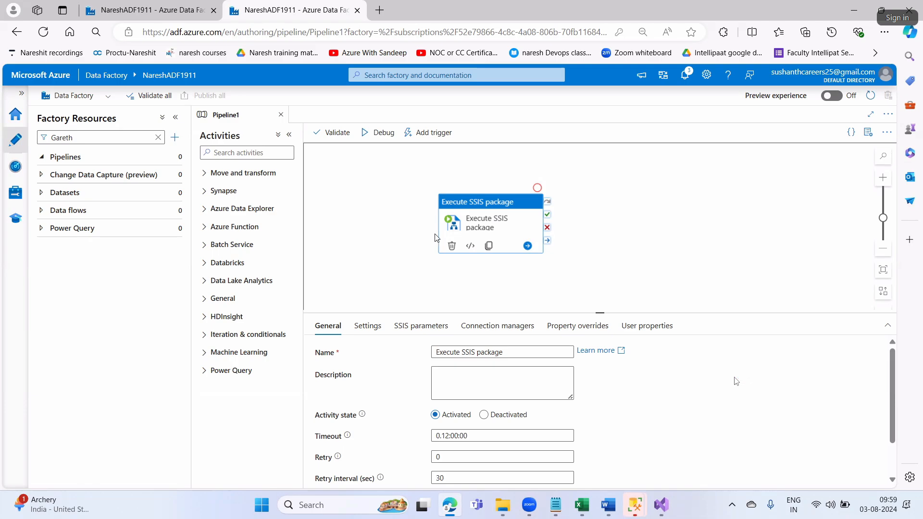
click(149, 10)
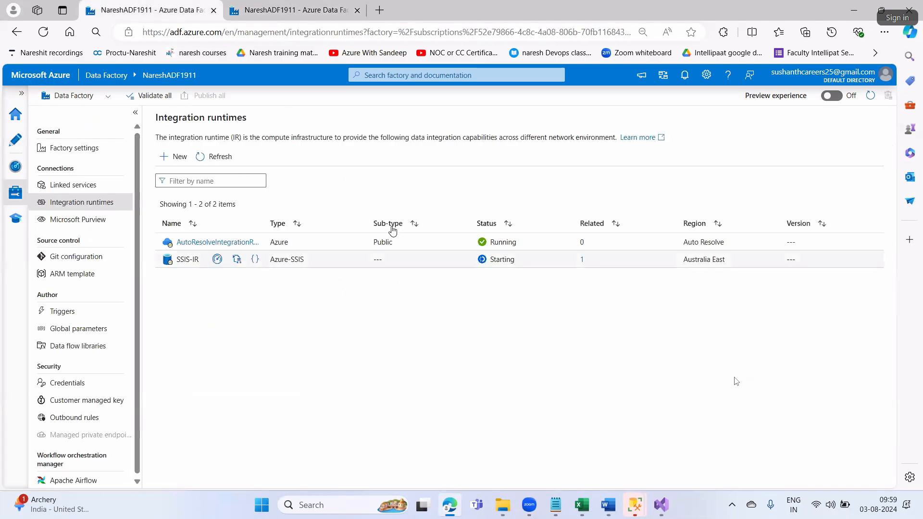
click(216, 160)
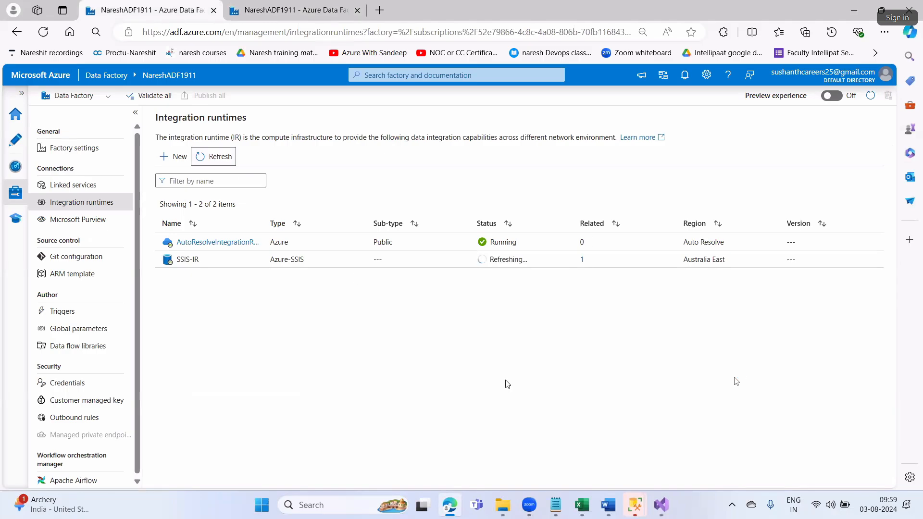
- Scroll through the study notes around the Data flows in Azure Data Factory(ADF) section
click(609, 505)
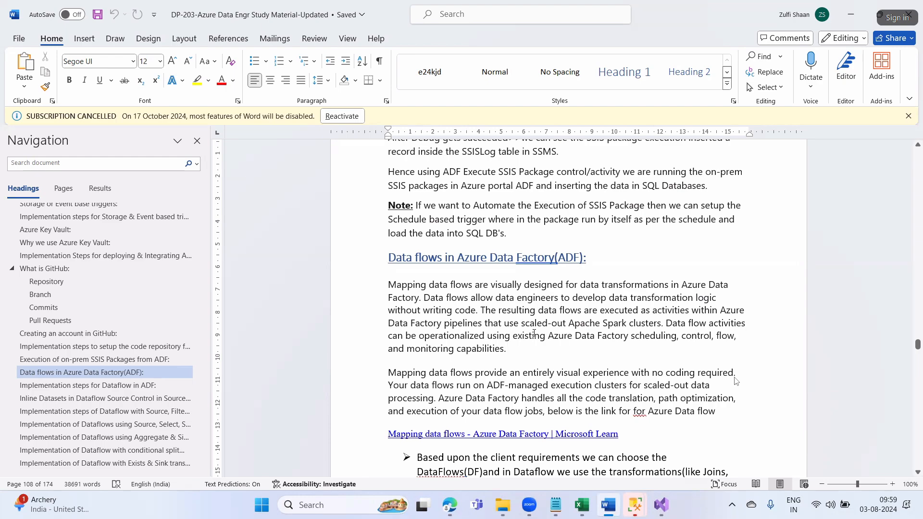
scroll(533, 333, down, 1)
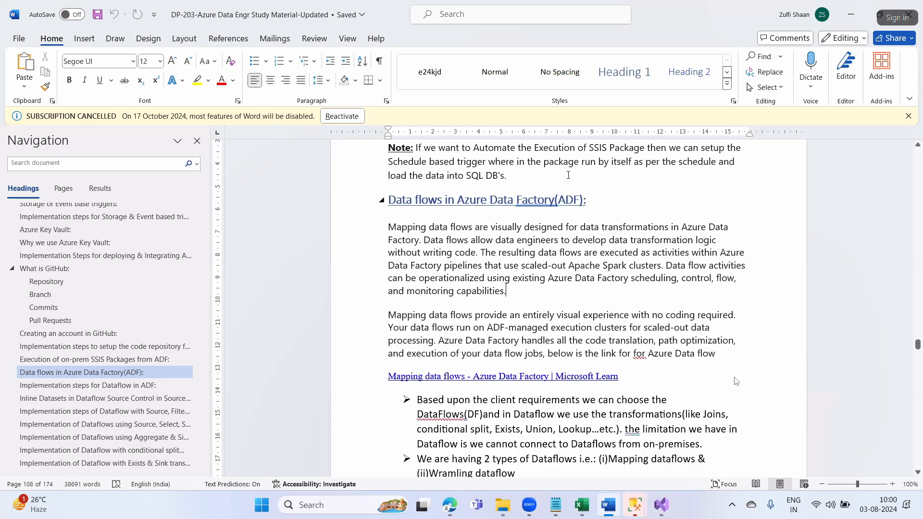
scroll(570, 192, up, 3)
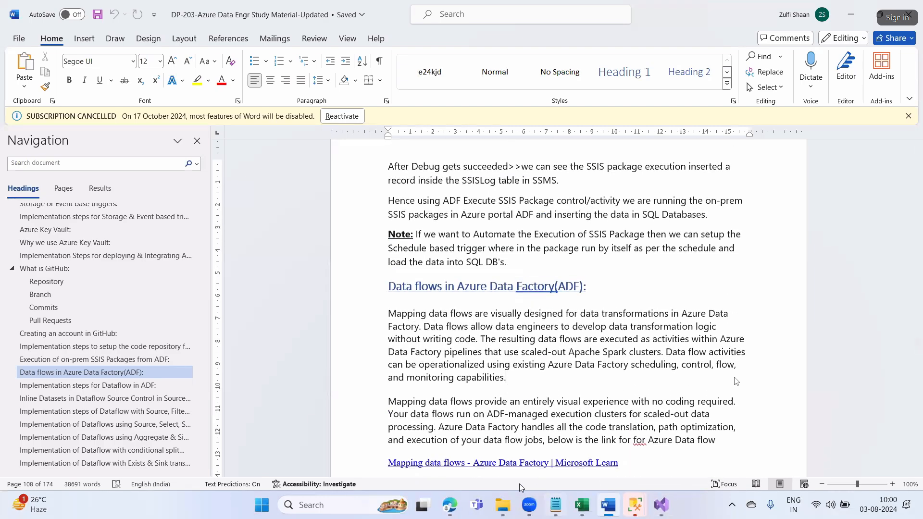
- Return to the Data Factory tab and refresh the integration runtimes list to check the SSIS-IR status
click(450, 504)
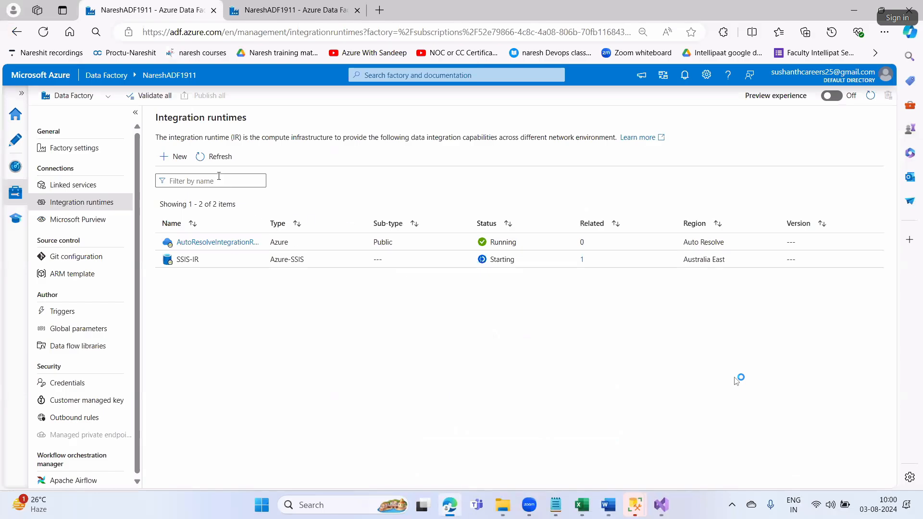
click(217, 158)
- Highlight the 'Data flows in Azure Data Factory(ADF):' heading in the study notes
click(615, 510)
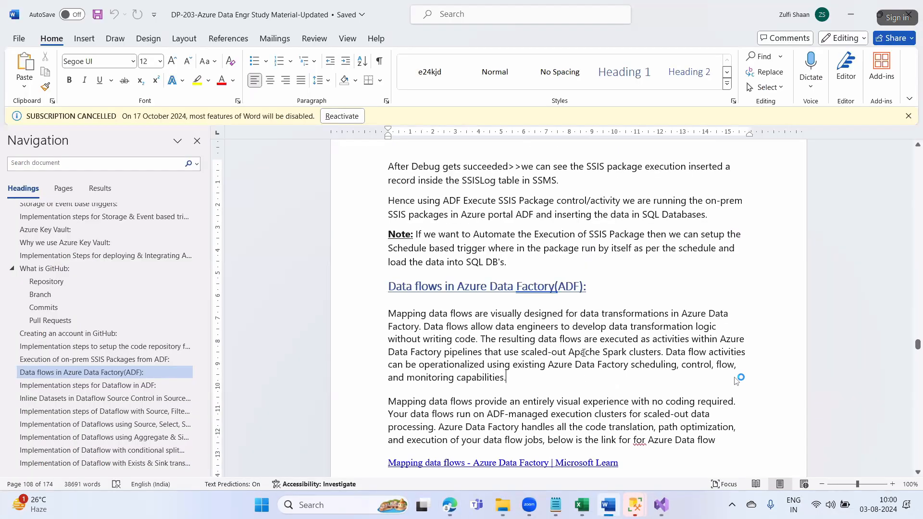
drag(581, 286, 387, 286)
drag(586, 286, 400, 289)
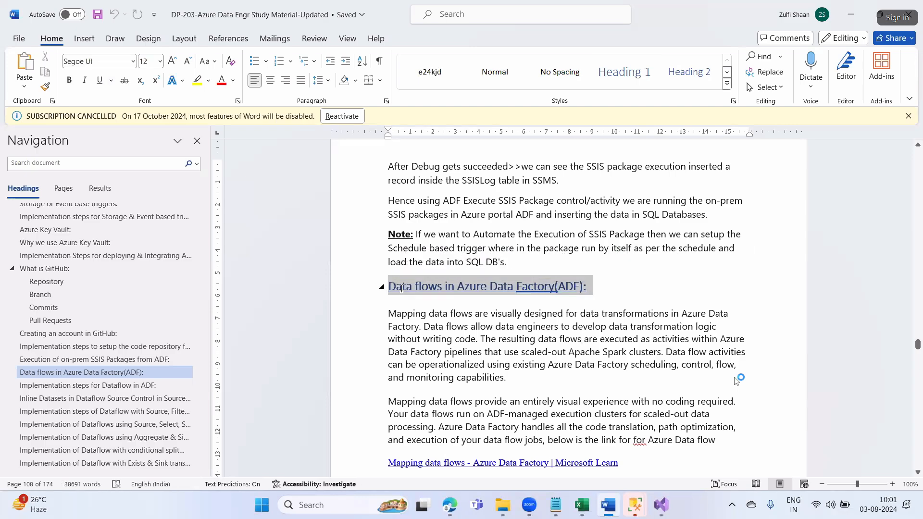
click(462, 347)
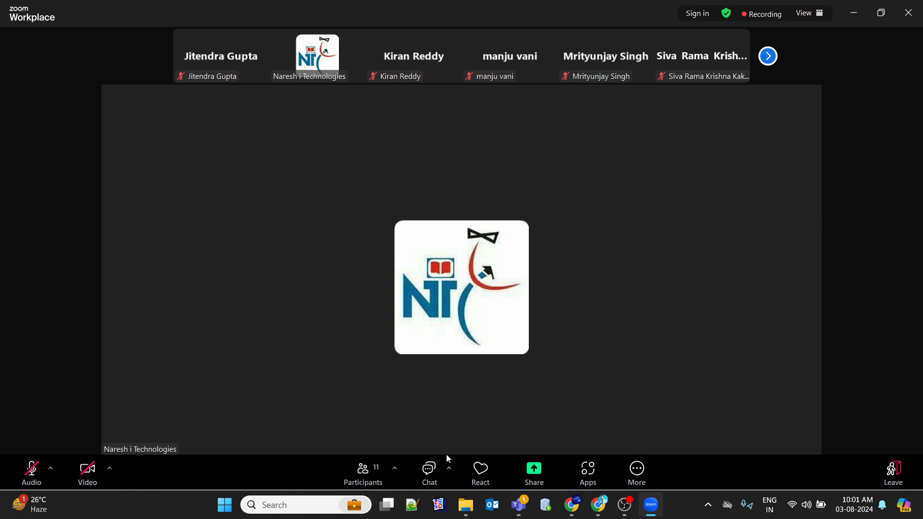
- Open the meeting chat panel and close it again
click(426, 471)
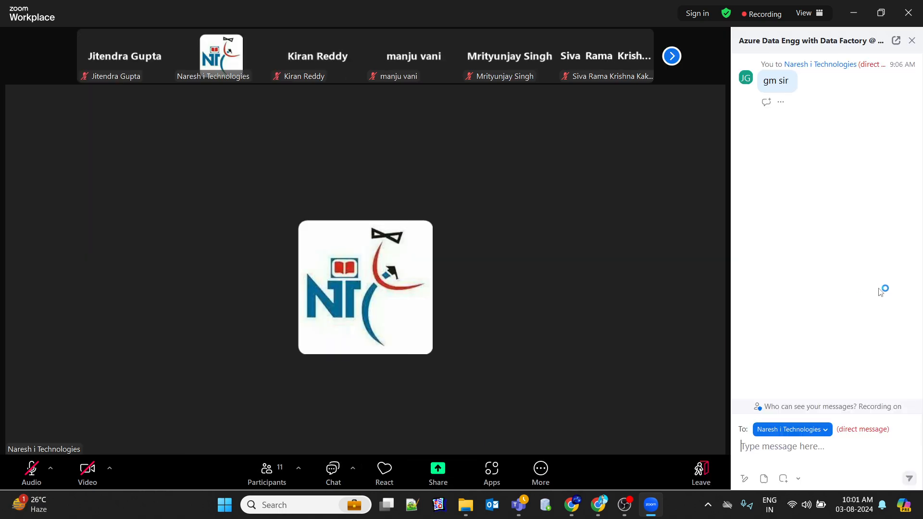
click(913, 41)
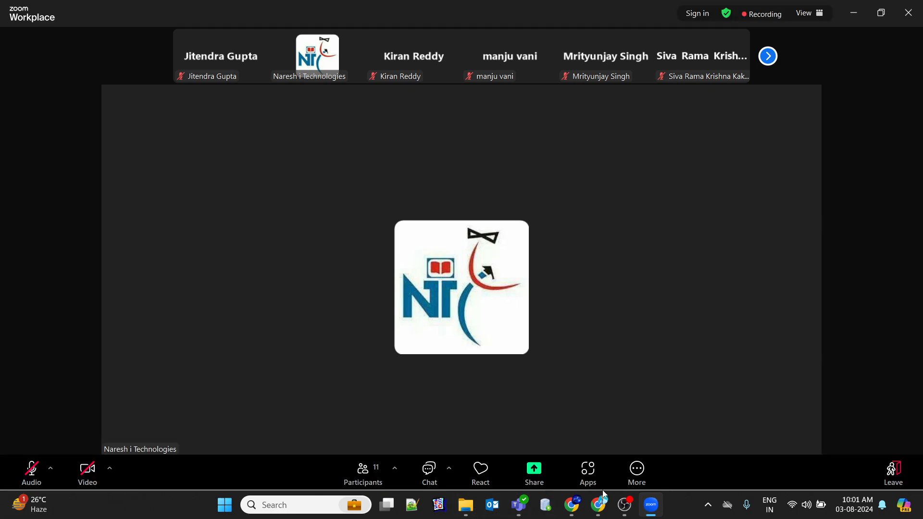
- Switch to the OBS window to manage the screen recording
mouse_move(578, 508)
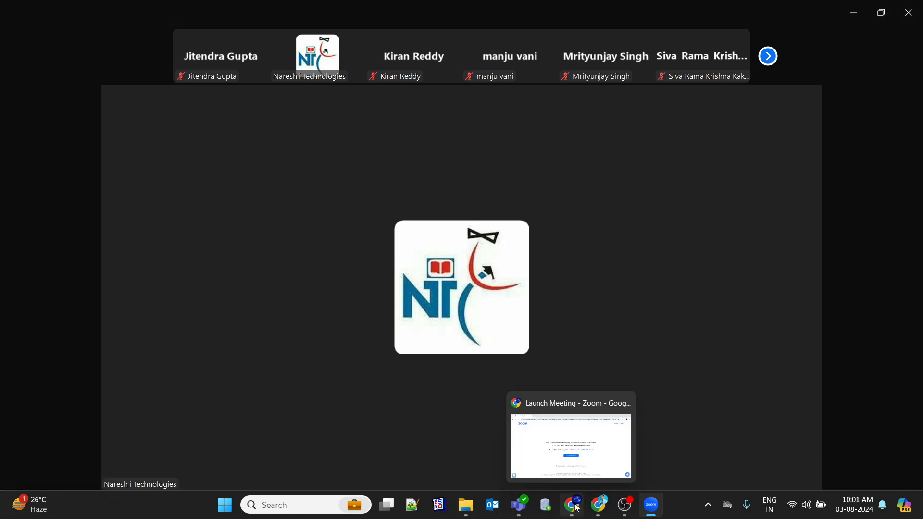
mouse_move(627, 514)
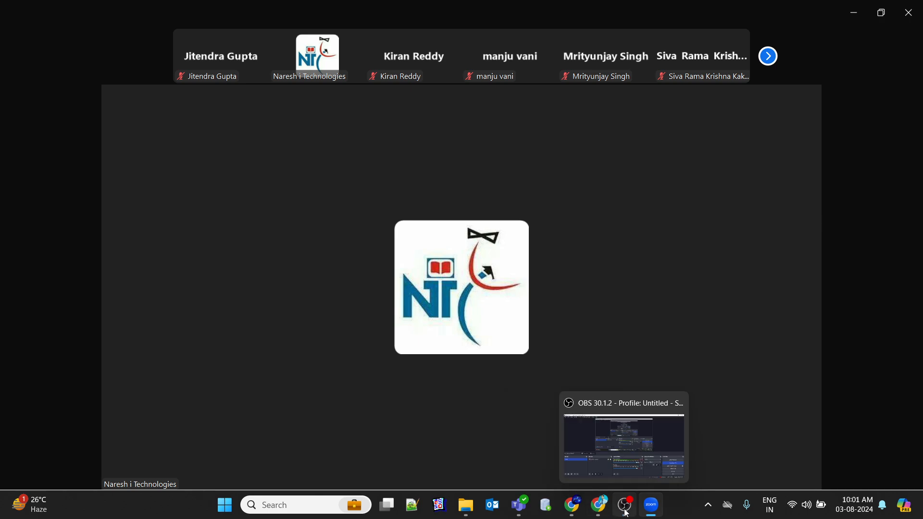
double_click(527, 377)
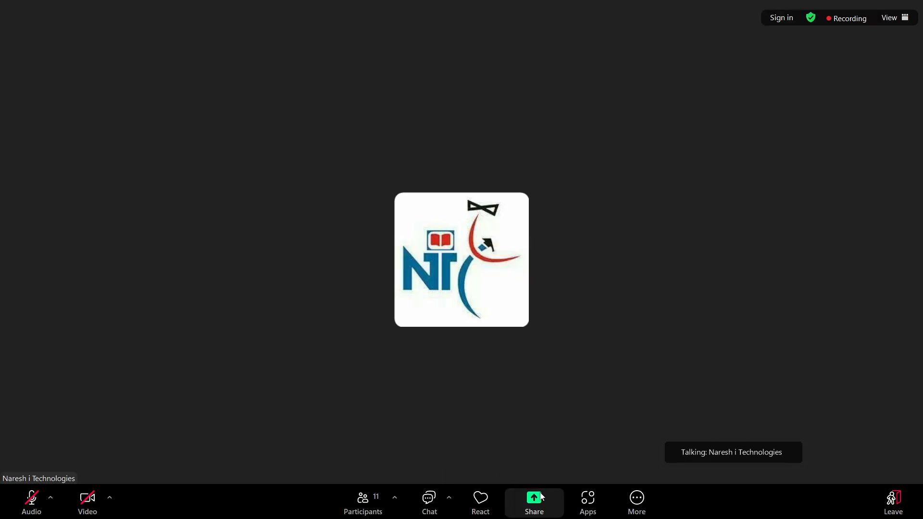
double_click(549, 402)
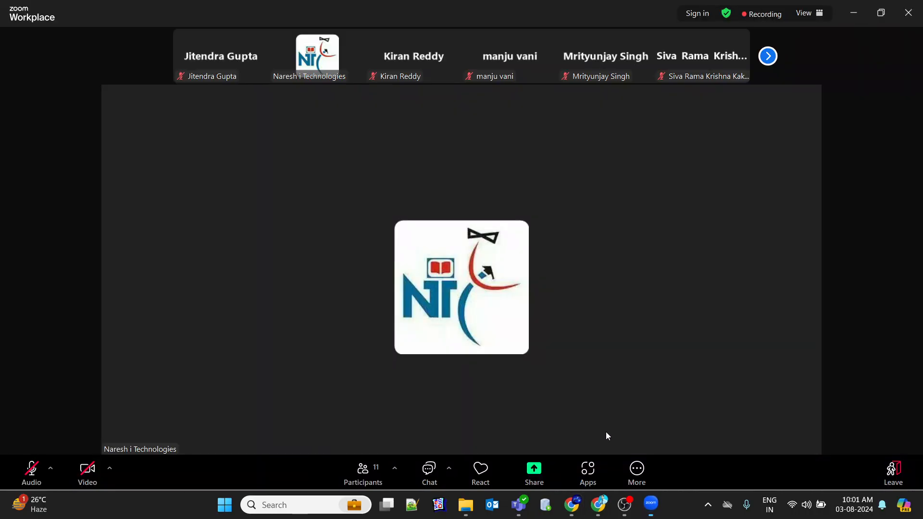
click(623, 510)
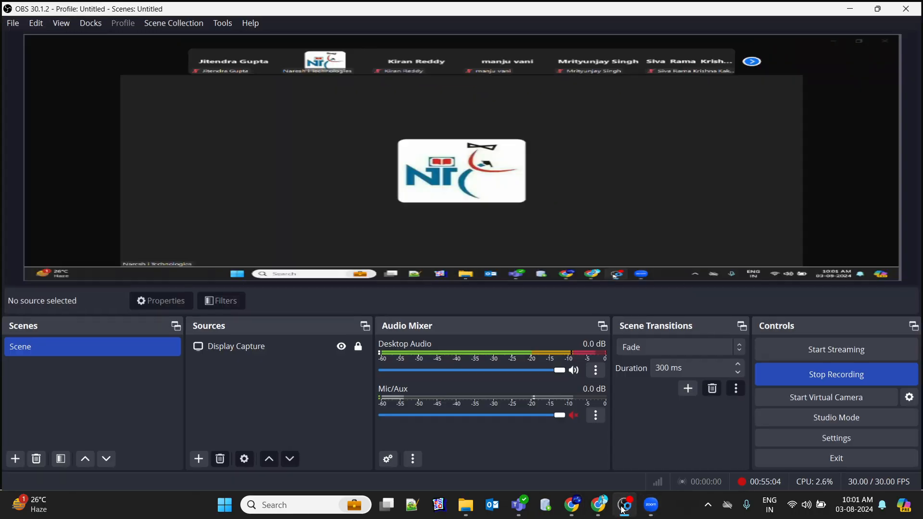